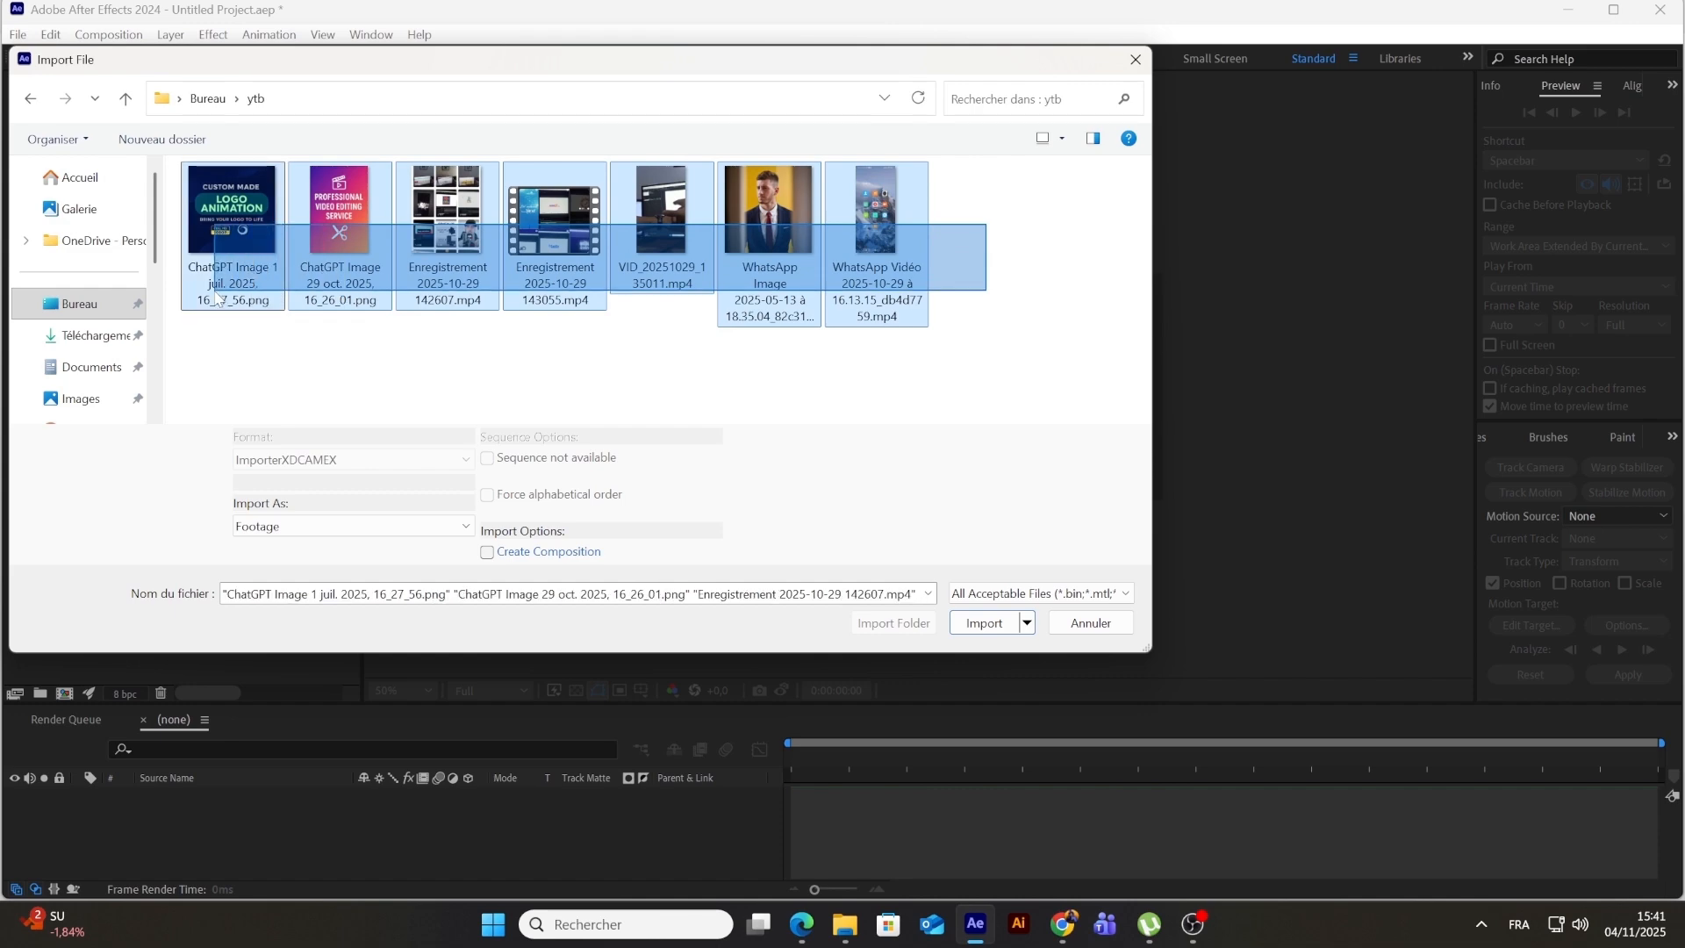
# Step: Import all the selected files from the ytb folder and create a composition from VID_20251029_135011.mp4
pyautogui.click(983, 623)
pyautogui.click(46, 318)
pyautogui.click(66, 339)
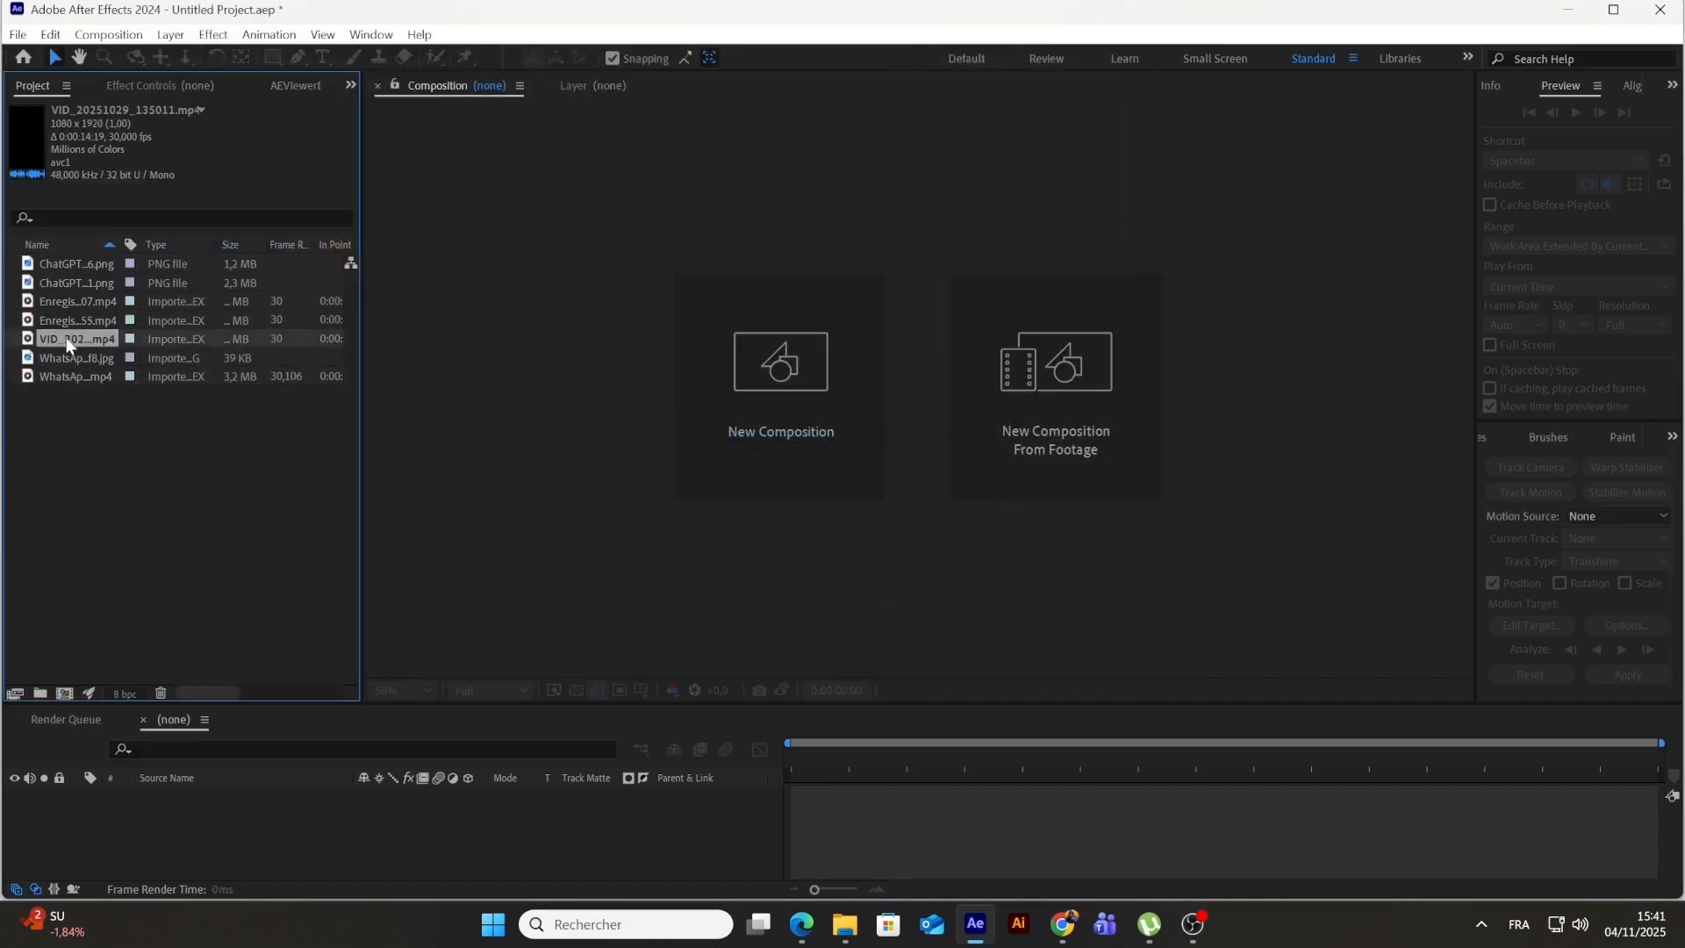
pyautogui.moveTo(54, 335); pyautogui.dragTo(690, 377)
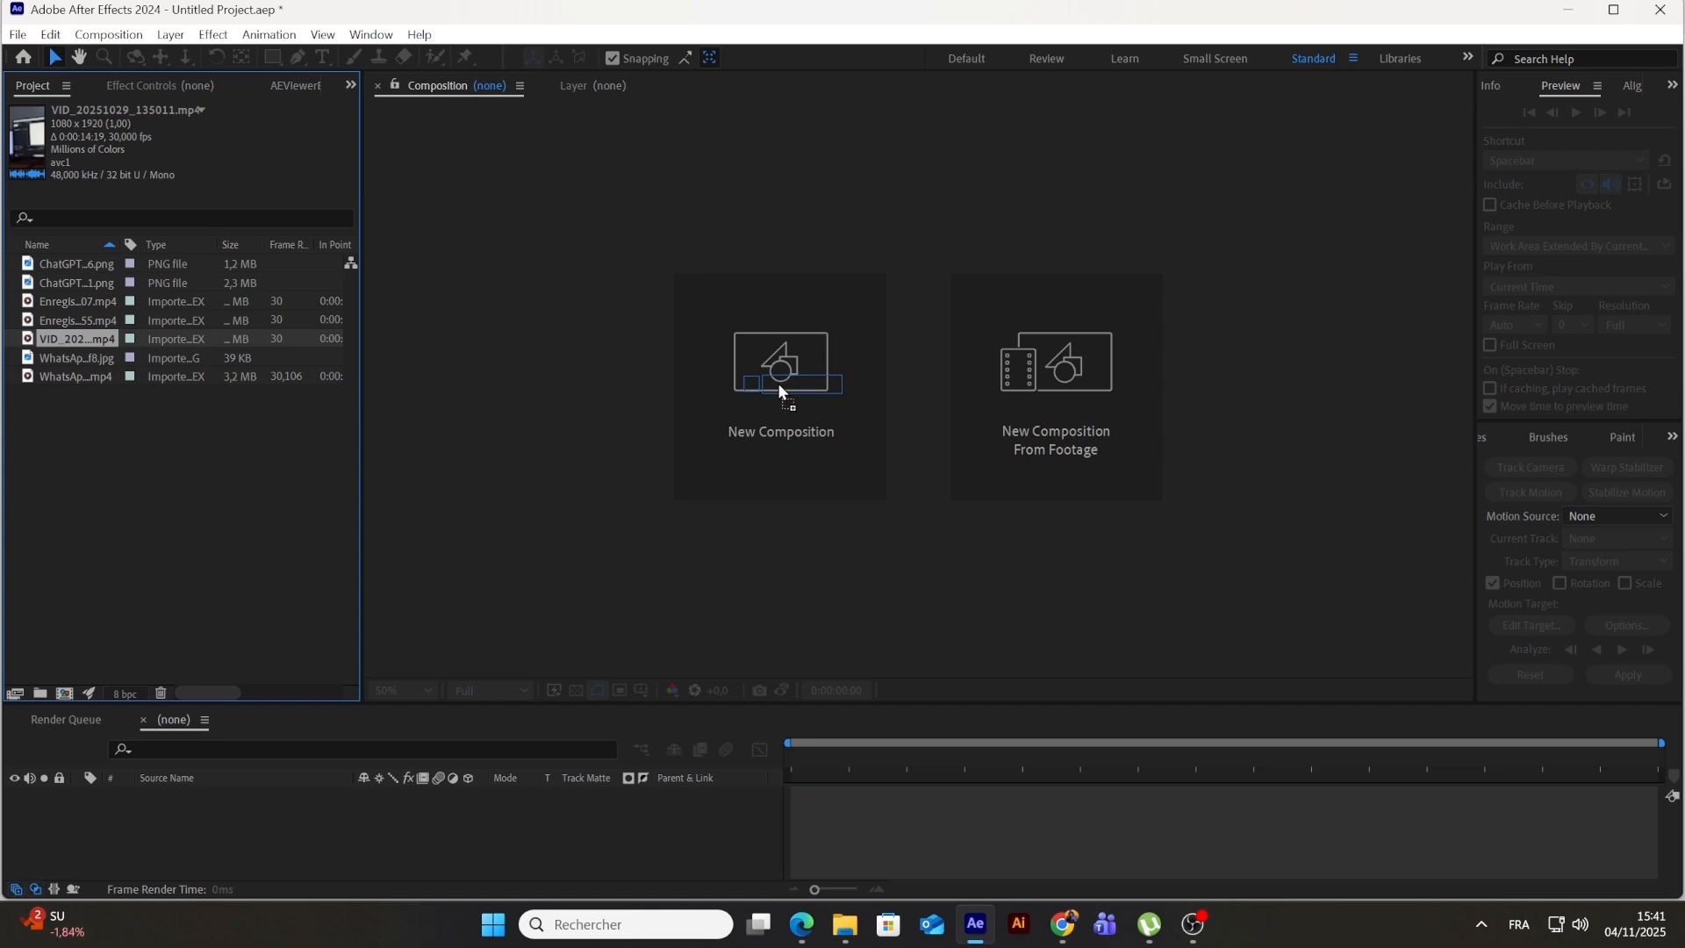
pyautogui.moveTo(777, 382); pyautogui.dragTo(778, 382)
# Step: Start Track Motion on the VID_20251029_135011.mp4 layer with the current time at 0:00:03:09
pyautogui.moveTo(790, 757); pyautogui.dragTo(1002, 755)
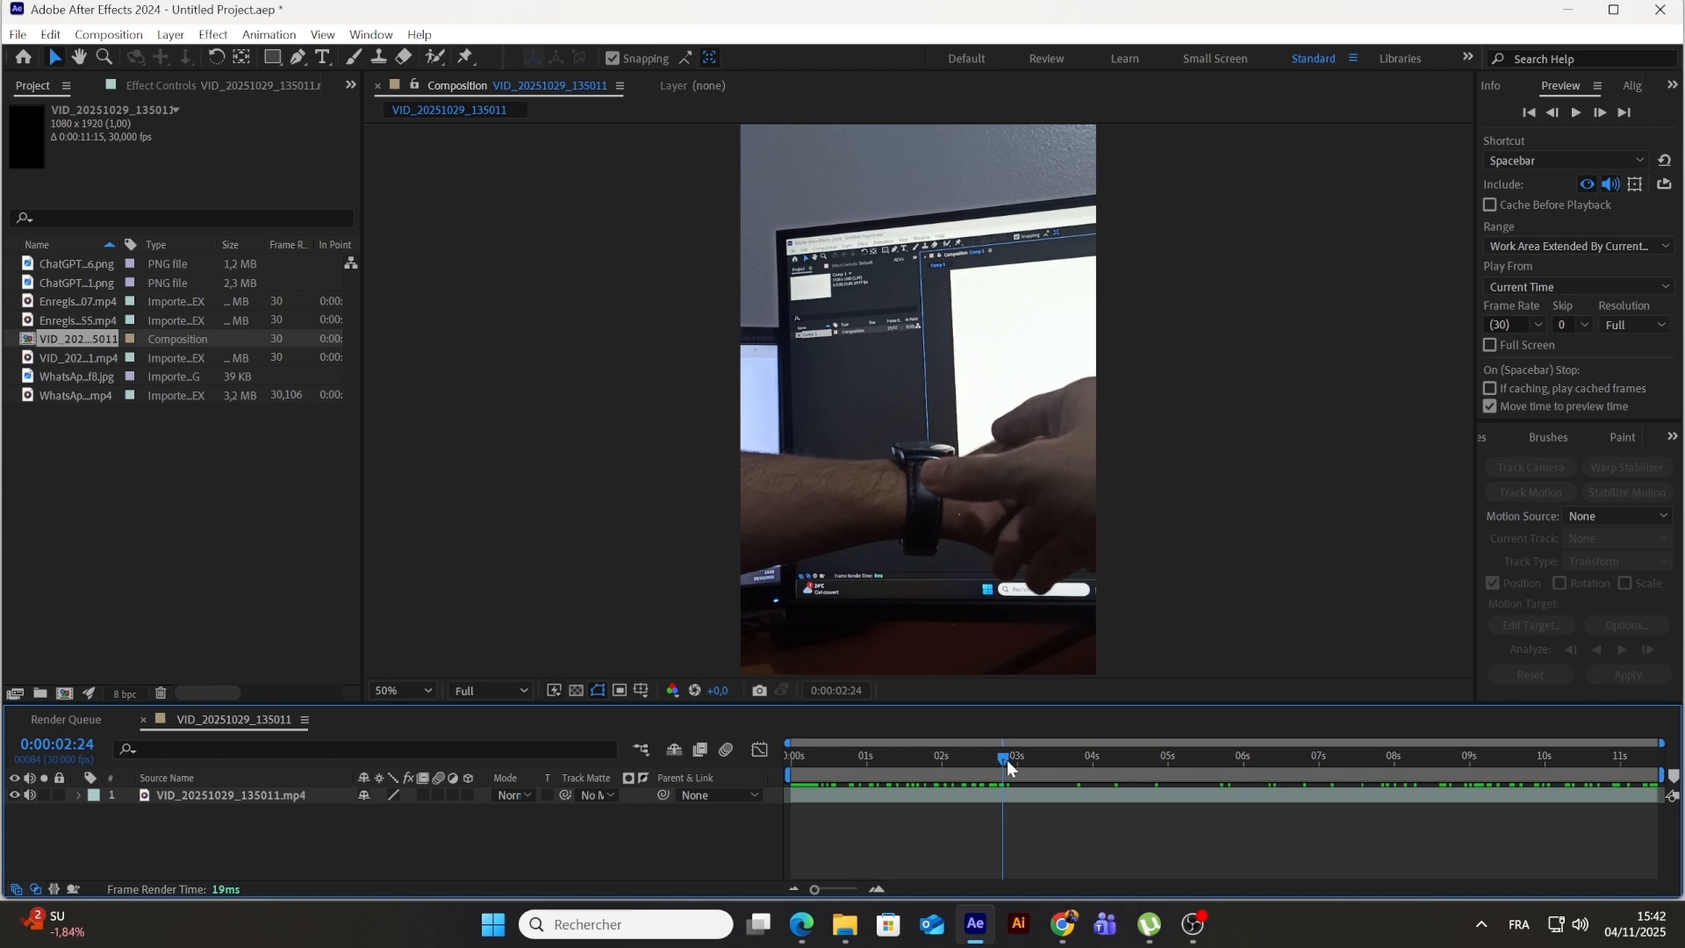
pyautogui.moveTo(1008, 760); pyautogui.dragTo(1045, 771)
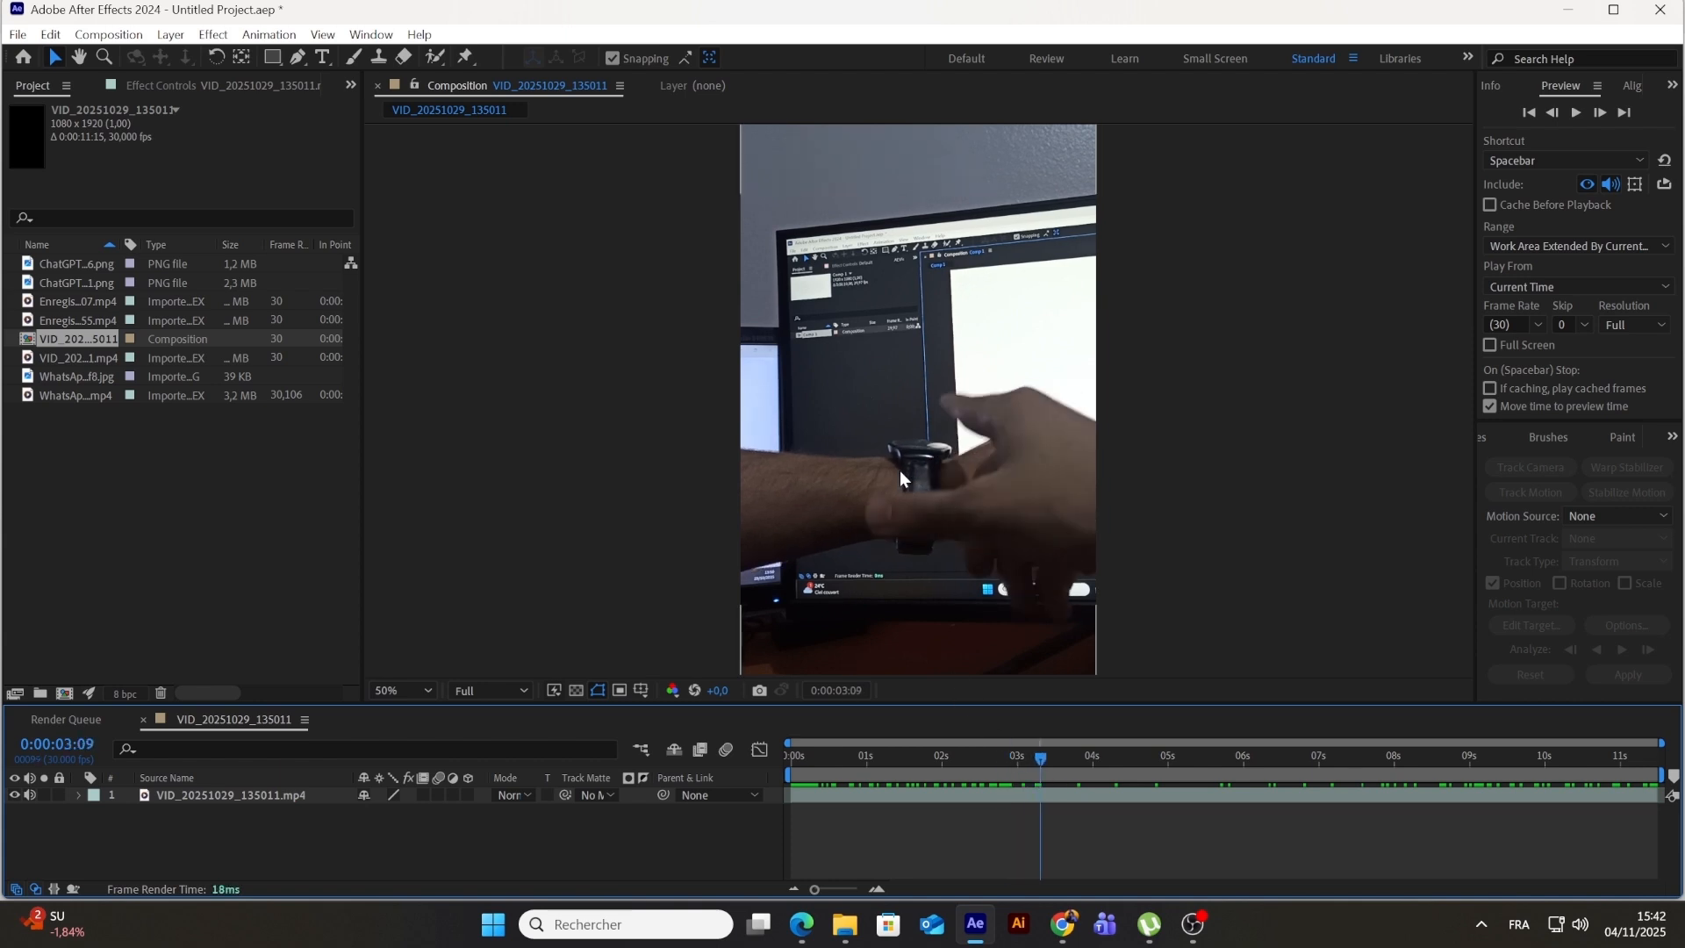
pyautogui.click(213, 796)
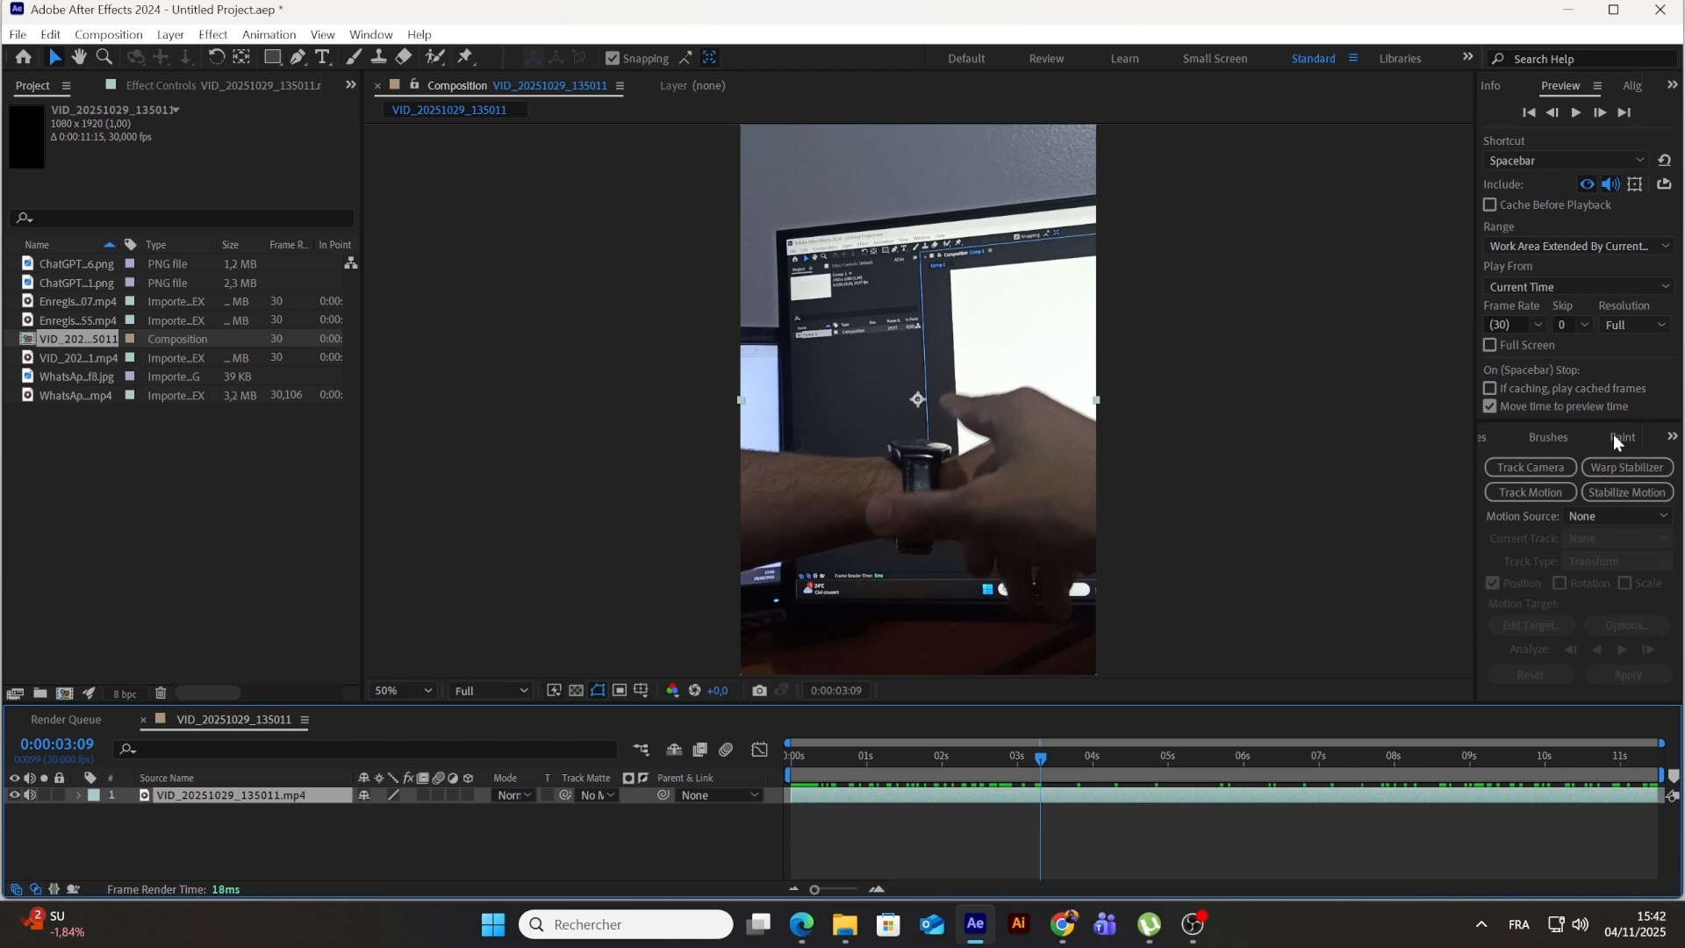
pyautogui.click(371, 35)
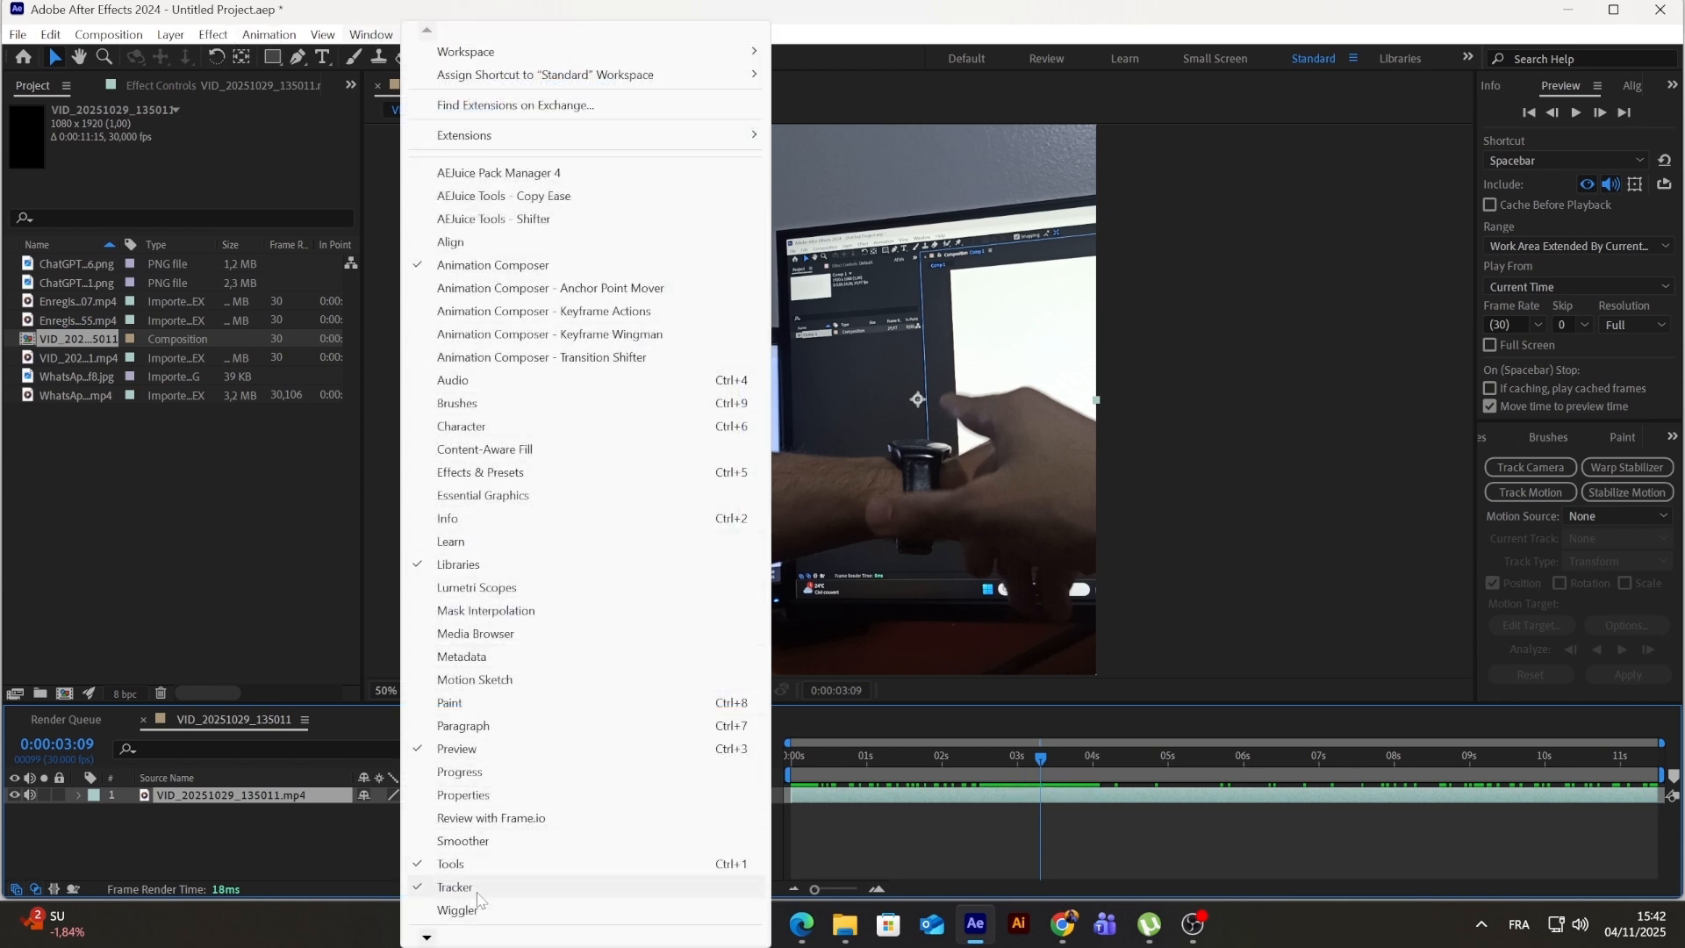
pyautogui.click(994, 5)
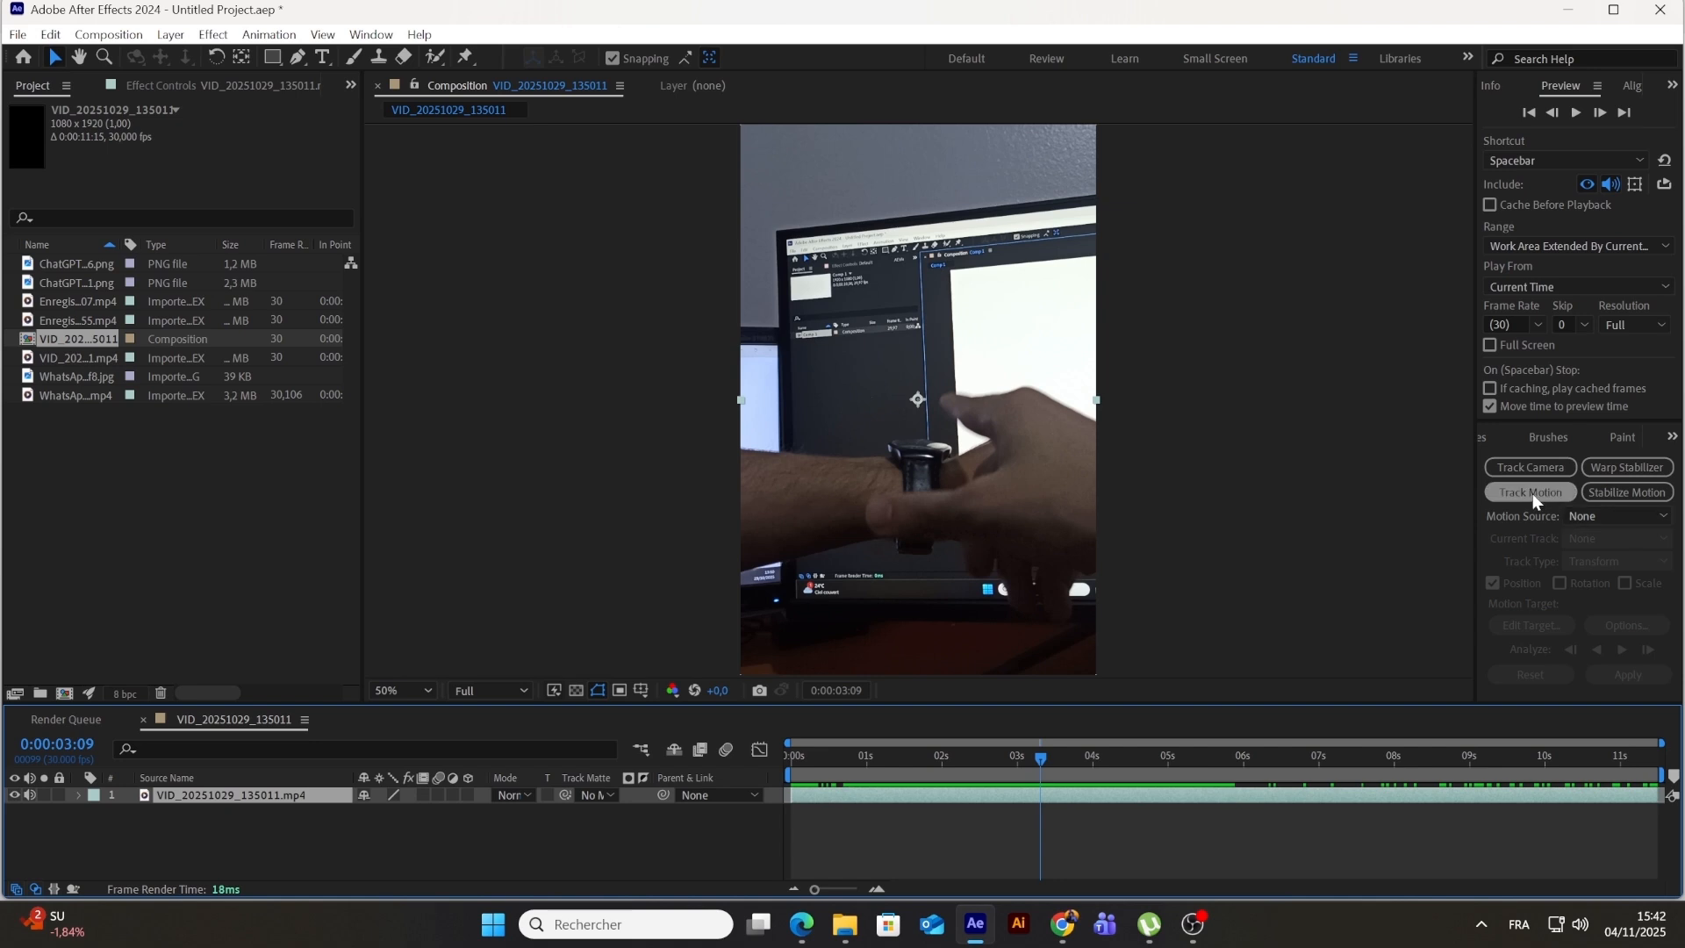
pyautogui.click(1529, 492)
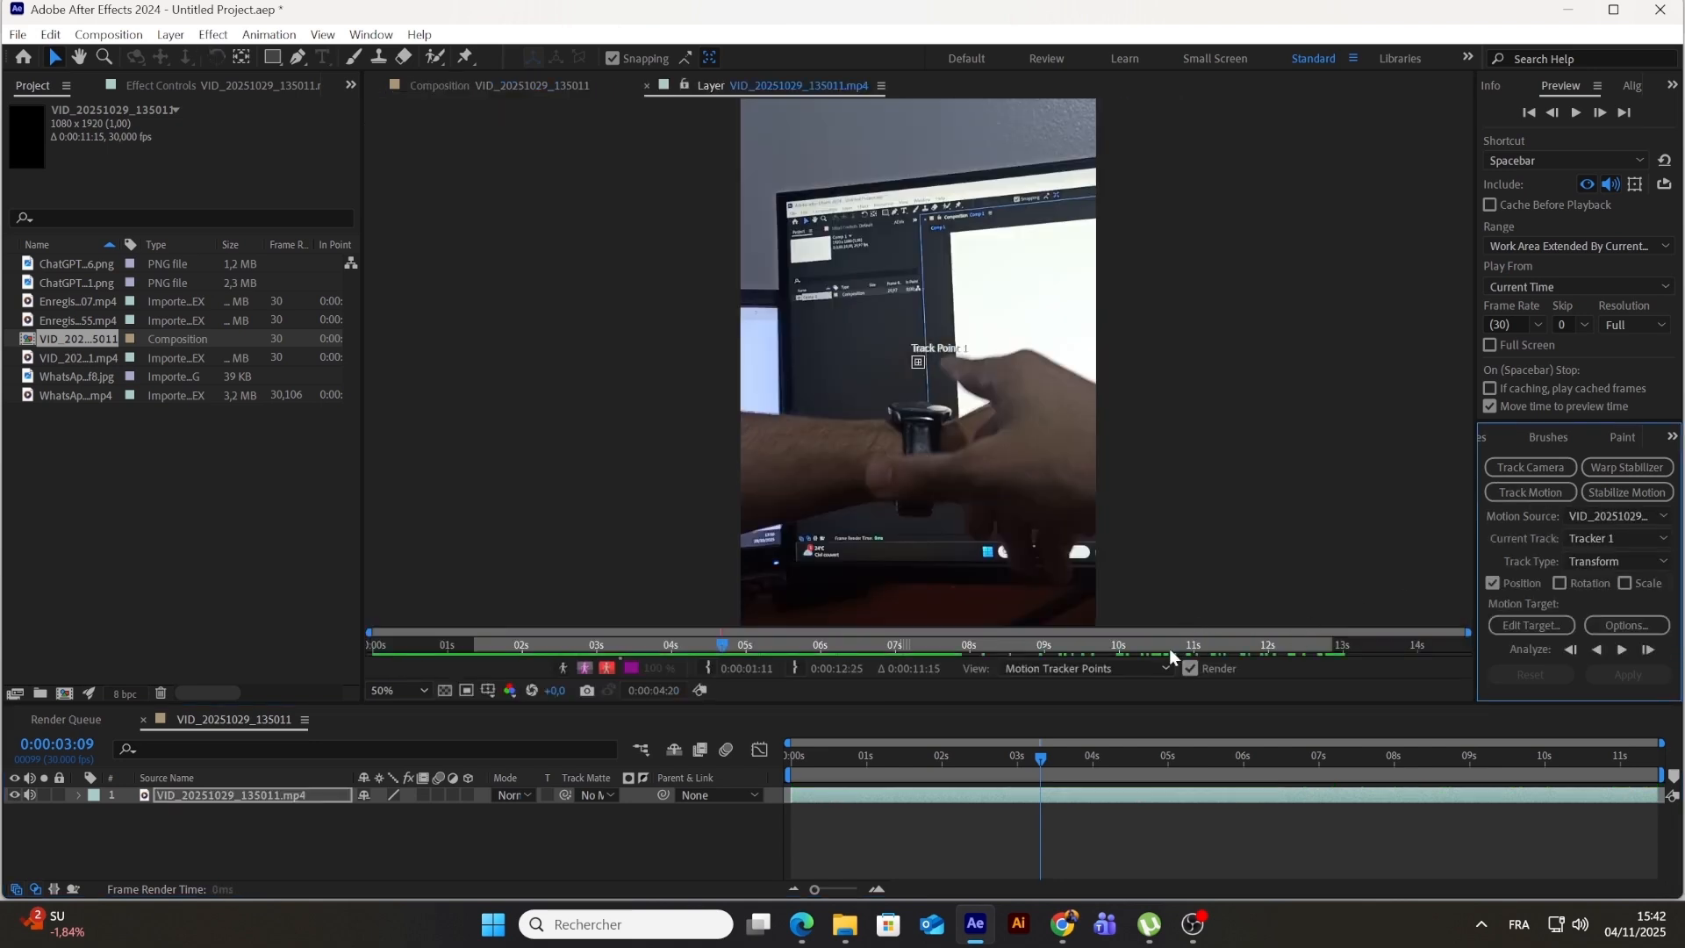
# Step: Place Track Point 1 on the forearm beside the watch and analyze the motion forward through the clip
pyautogui.scroll(4, 917, 364)
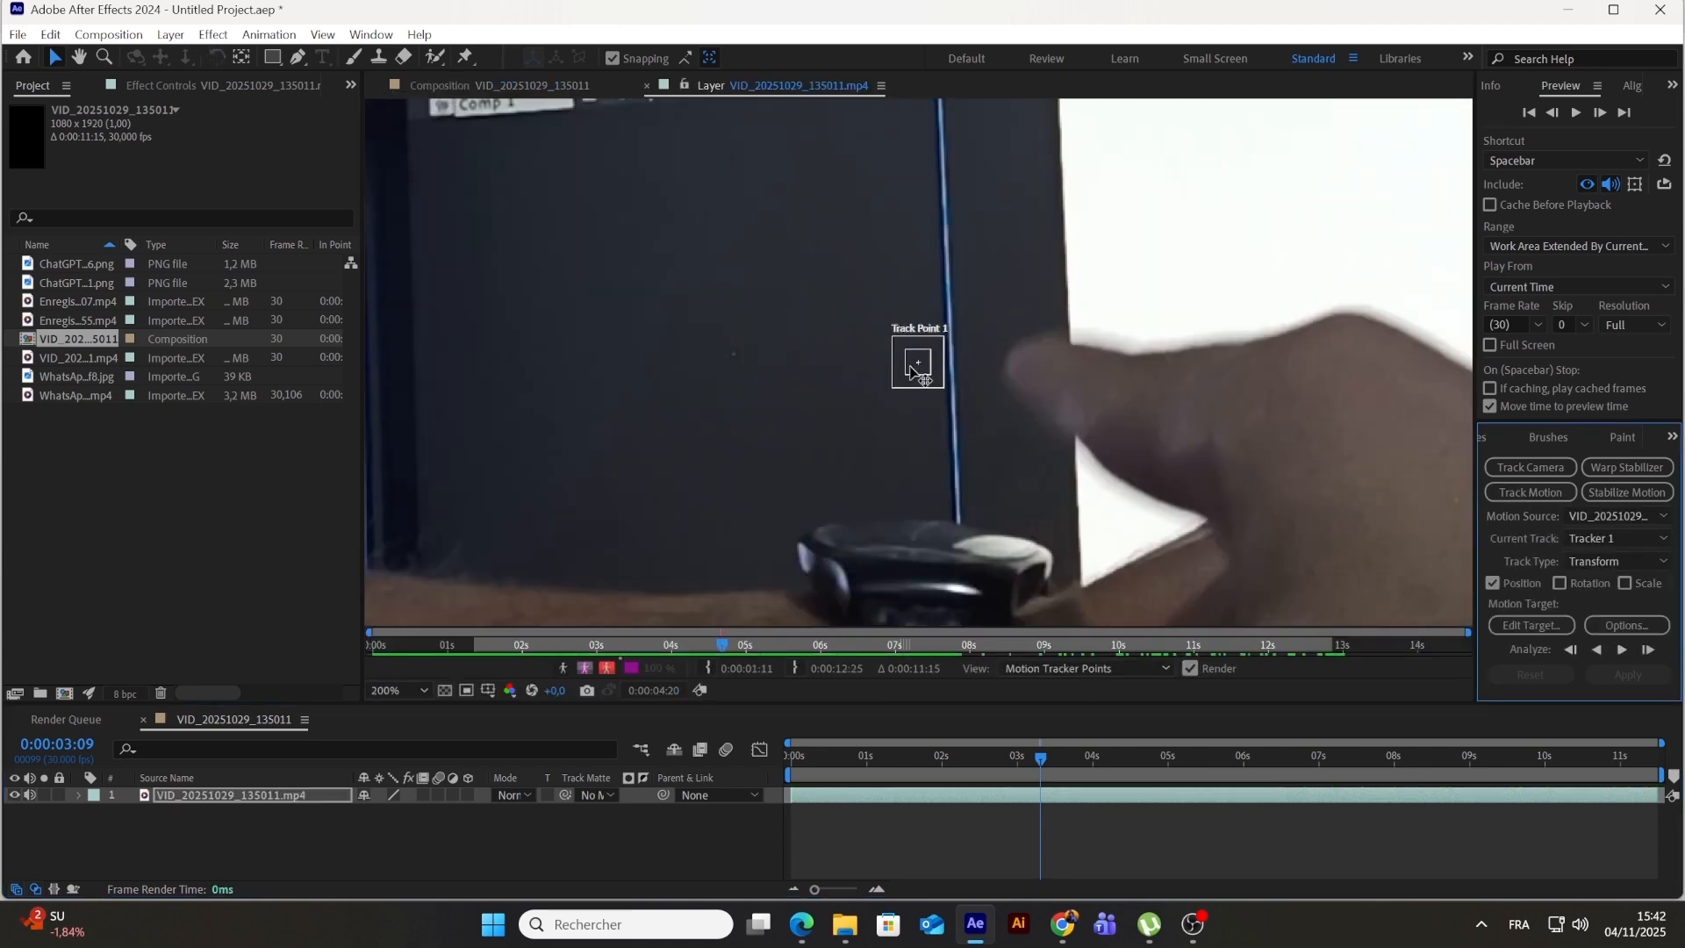
pyautogui.moveTo(915, 367); pyautogui.dragTo(619, 299)
pyautogui.scroll(-2, 908, 236)
pyautogui.scroll(1, 907, 238)
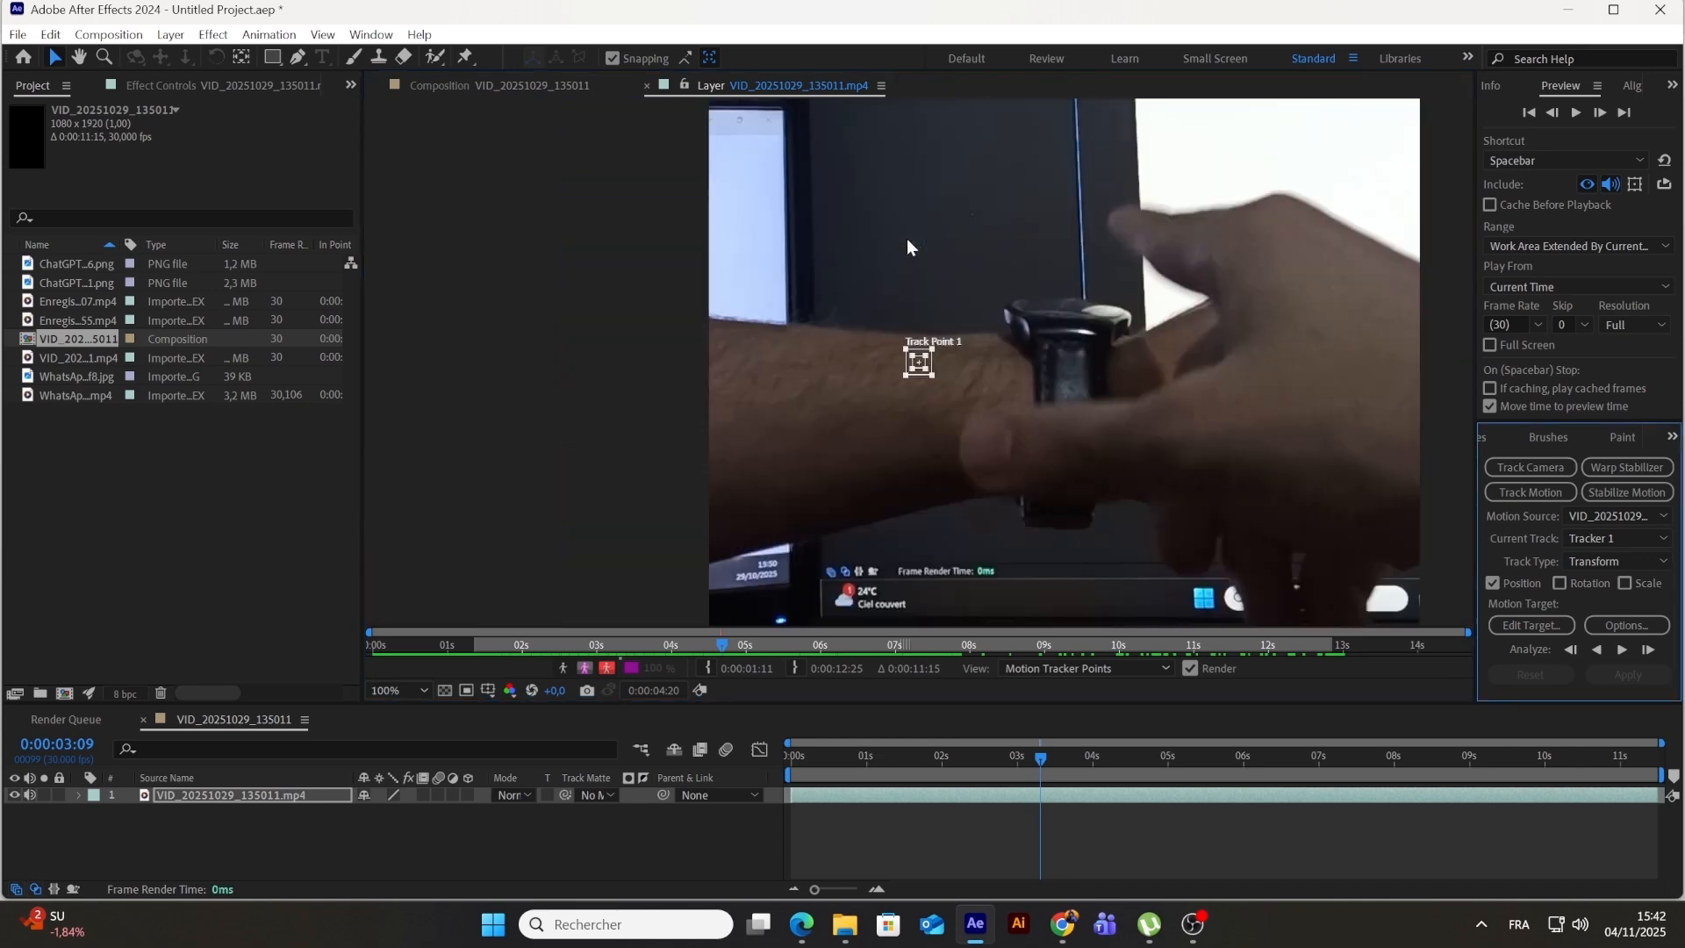
pyautogui.click(1620, 650)
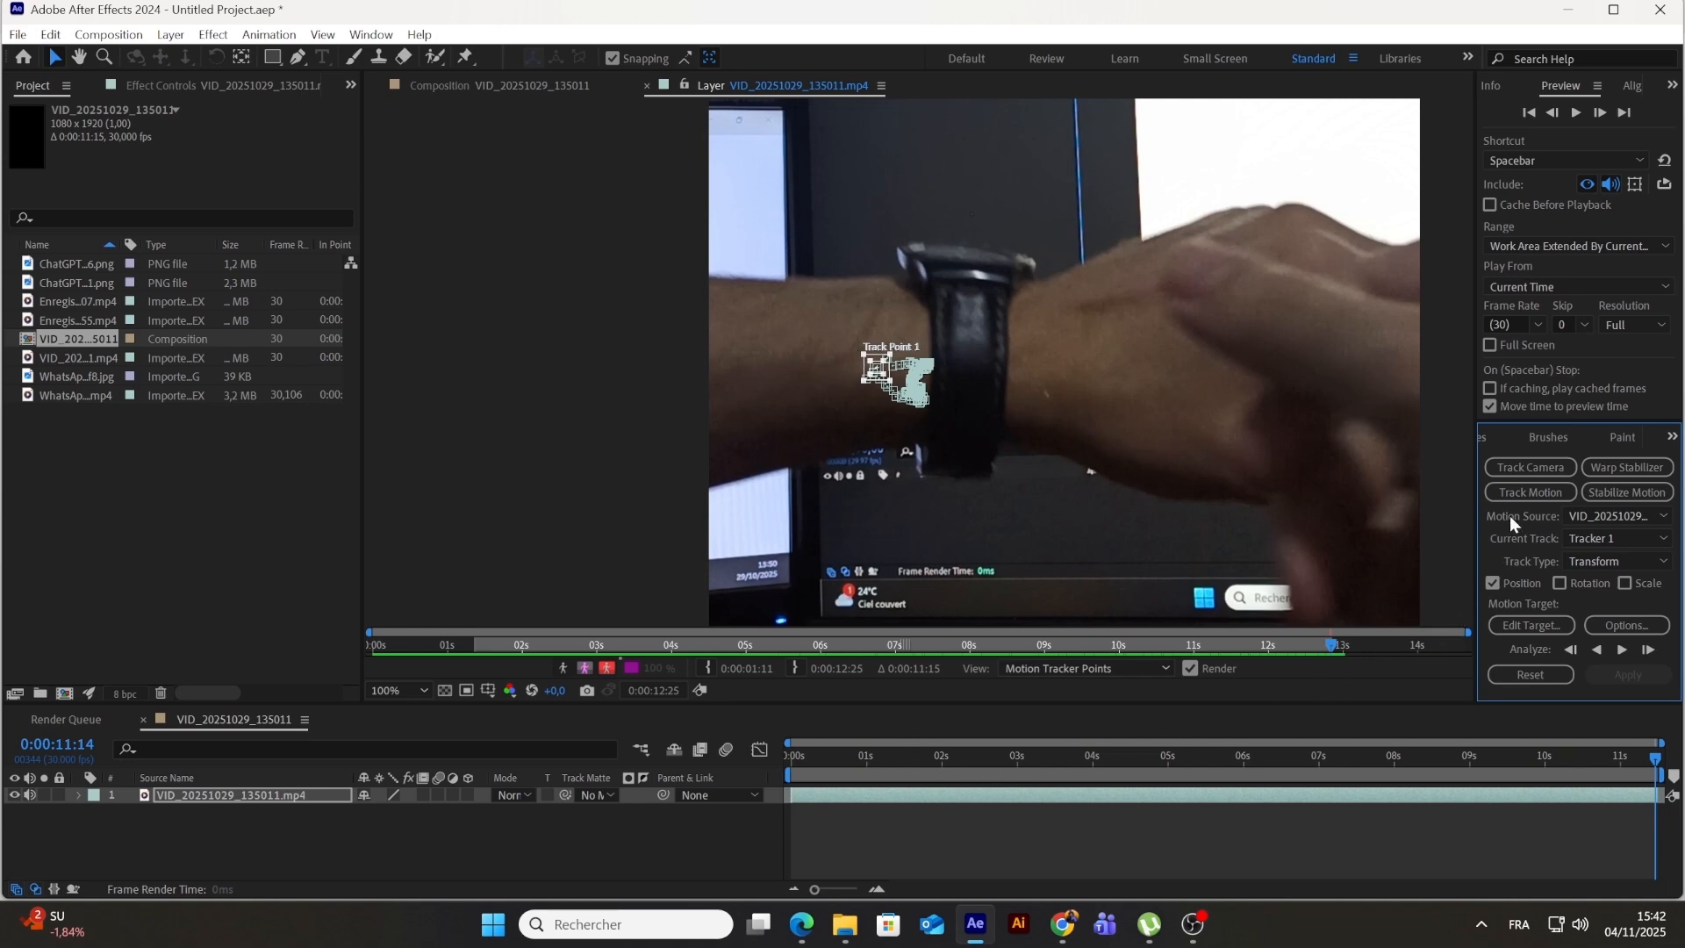
# Step: Add a null object to the VID_20251029_135011 composition
pyautogui.rightClick(584, 838)
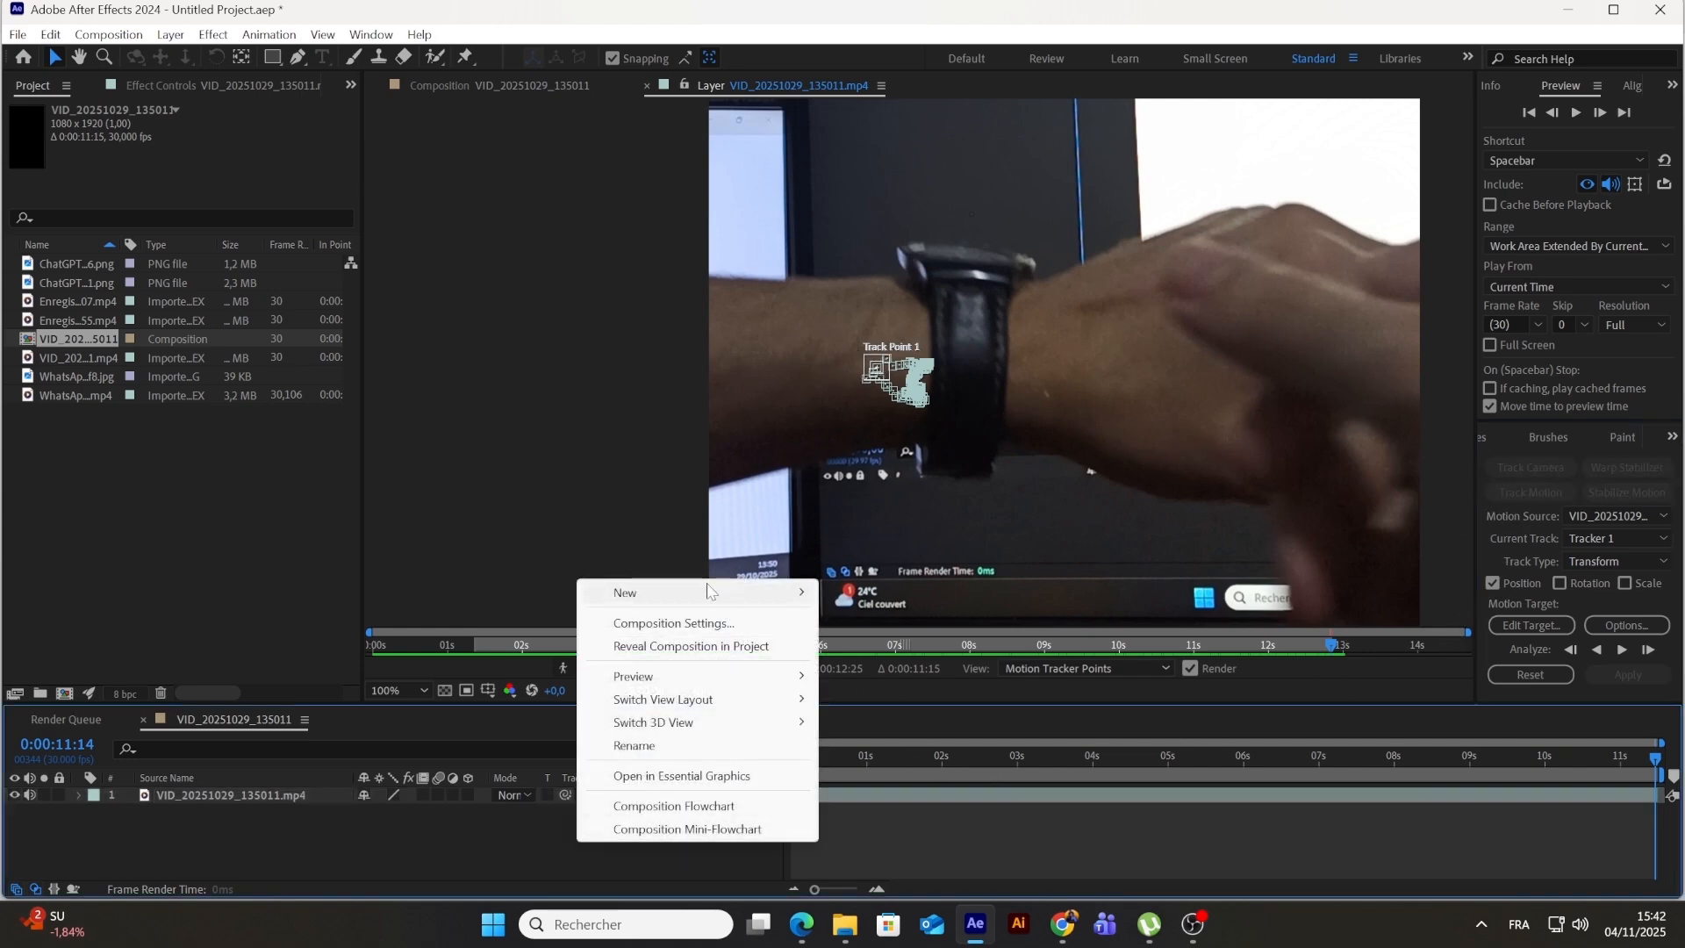
pyautogui.moveTo(709, 591)
pyautogui.click(896, 716)
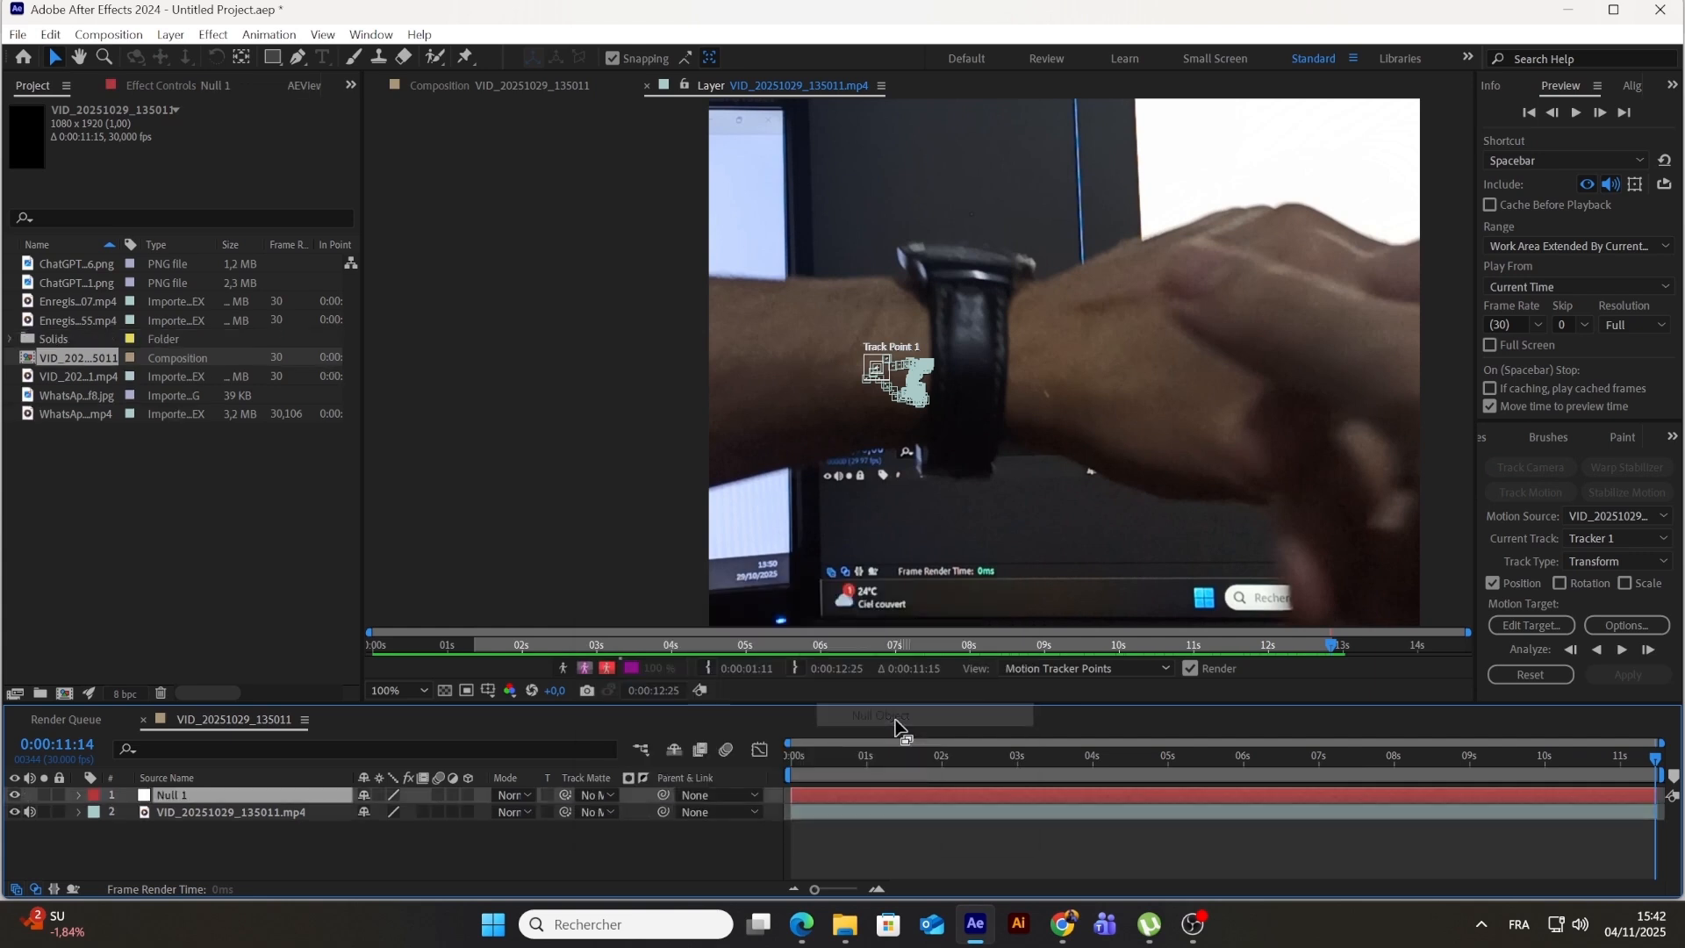
# Step: Set Null 1 as the motion target of the video's tracker and apply the tracking in X and Y
pyautogui.click(239, 814)
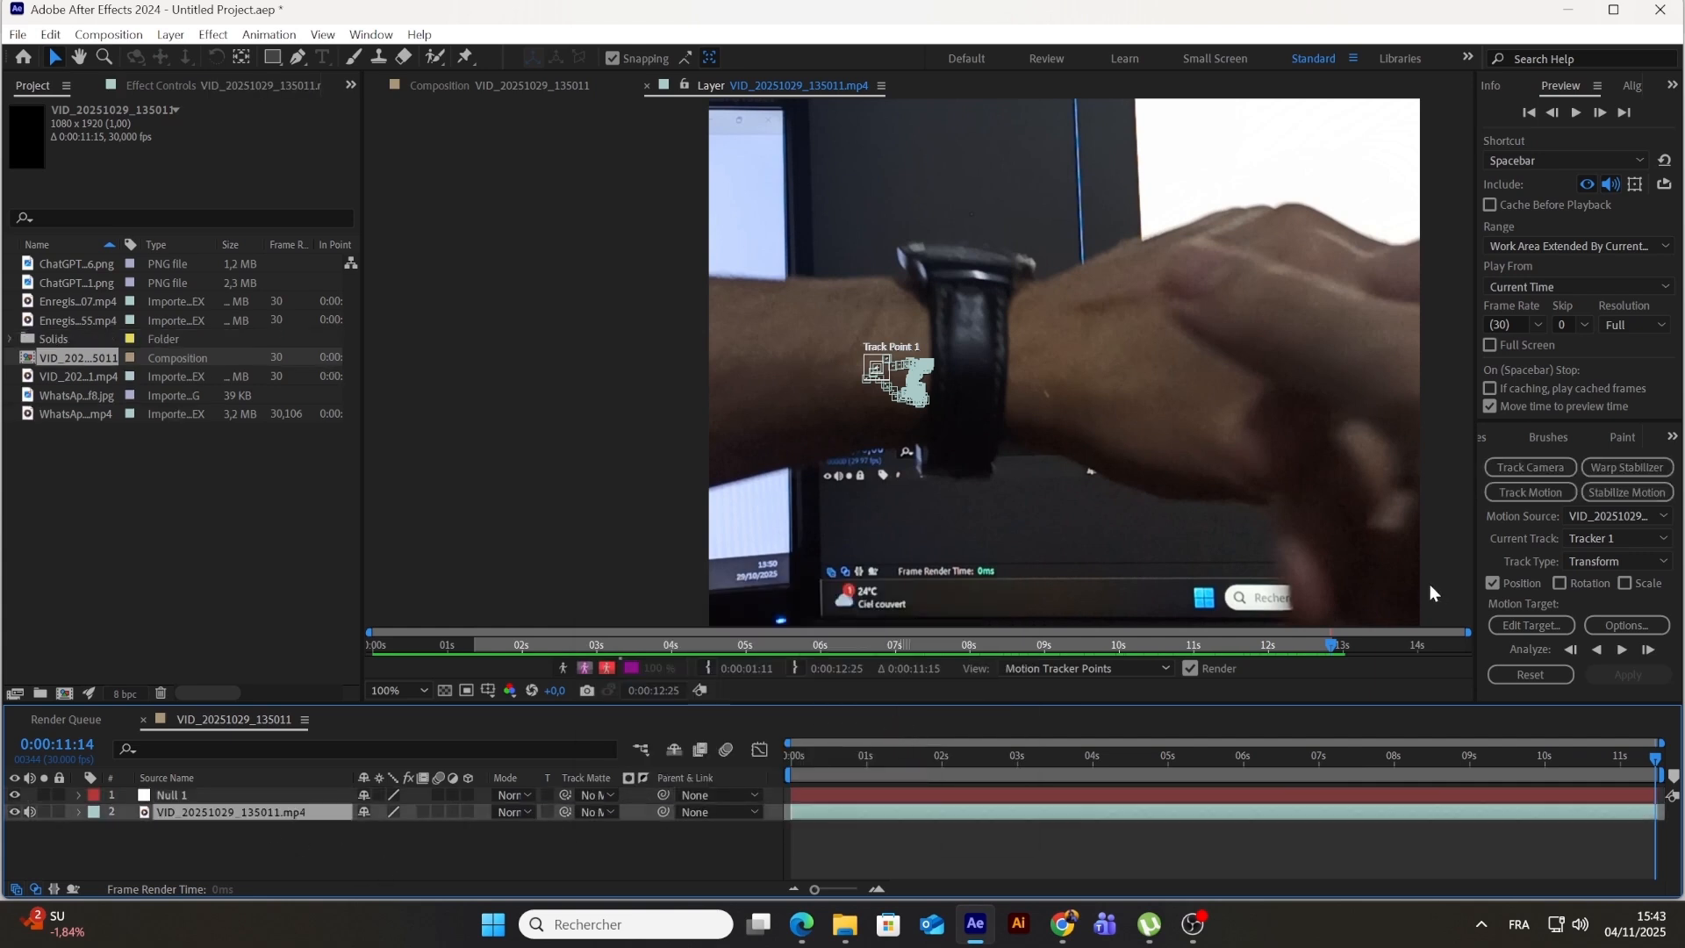
pyautogui.click(1505, 619)
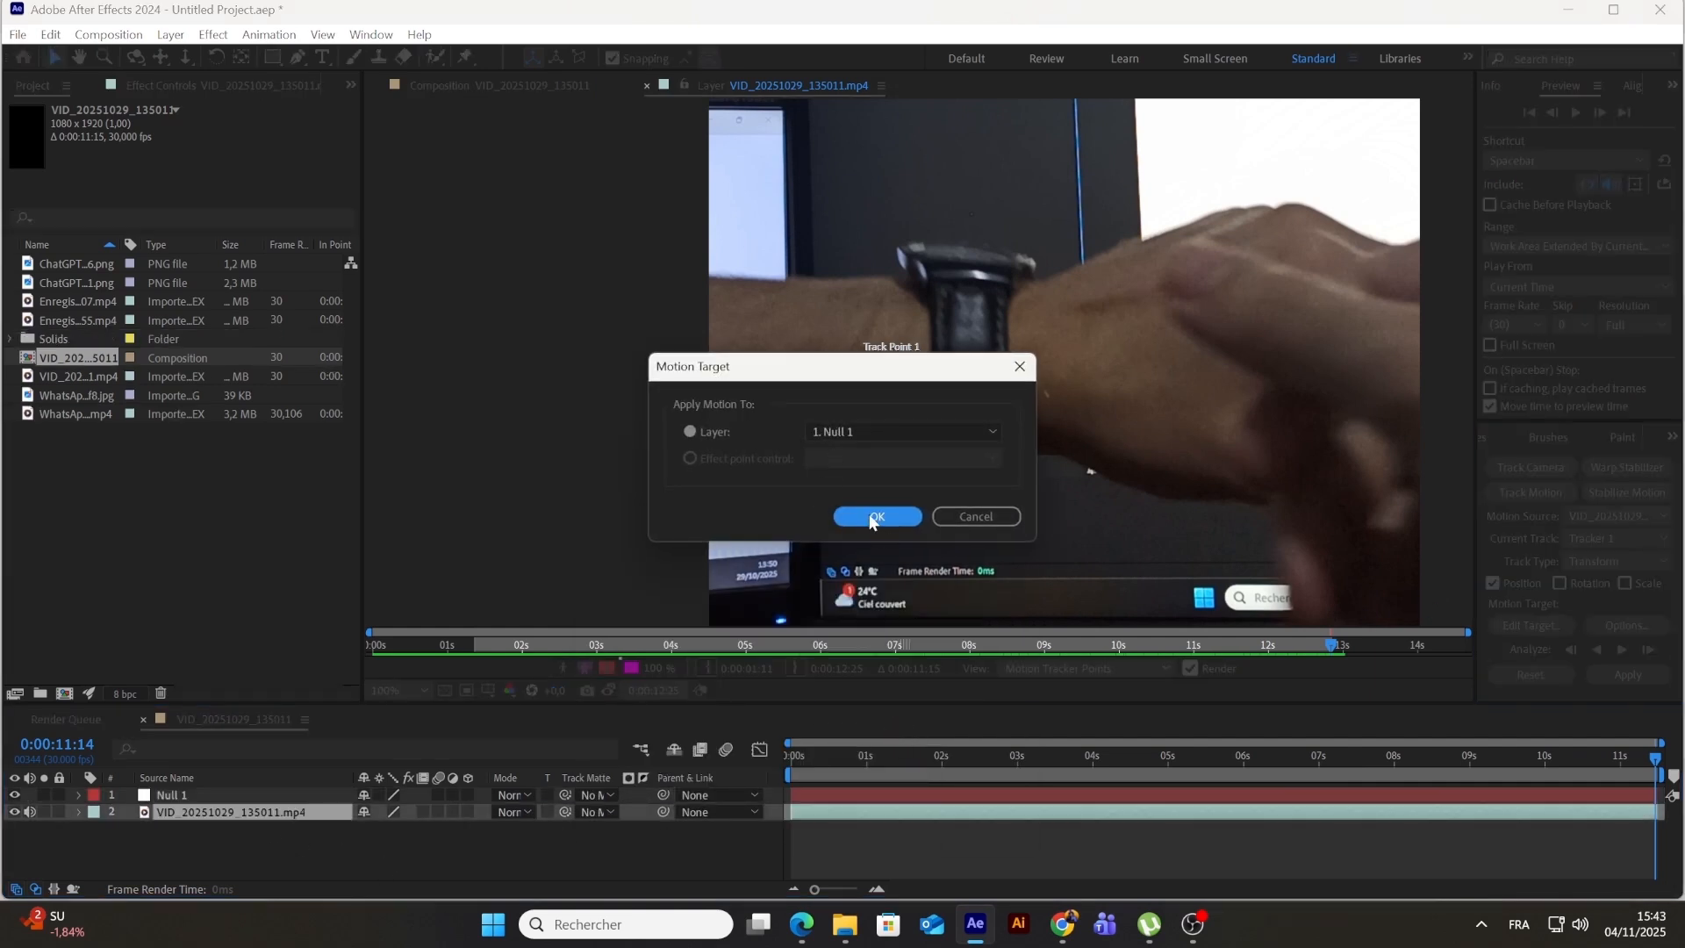
pyautogui.click(874, 517)
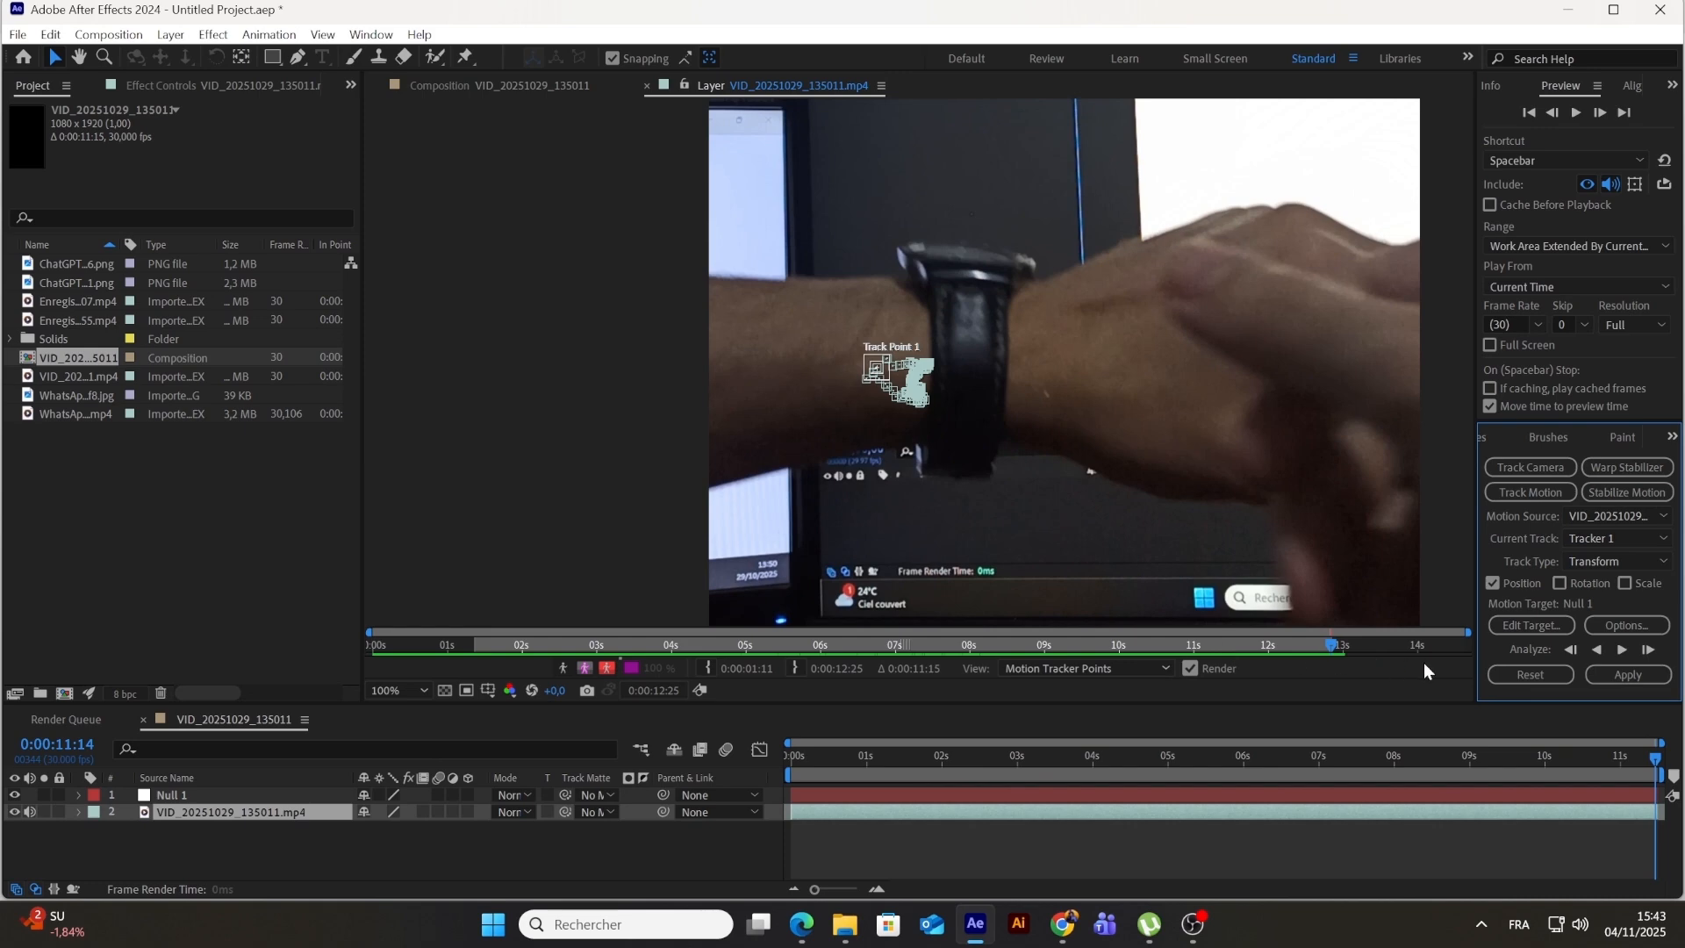
pyautogui.click(1614, 671)
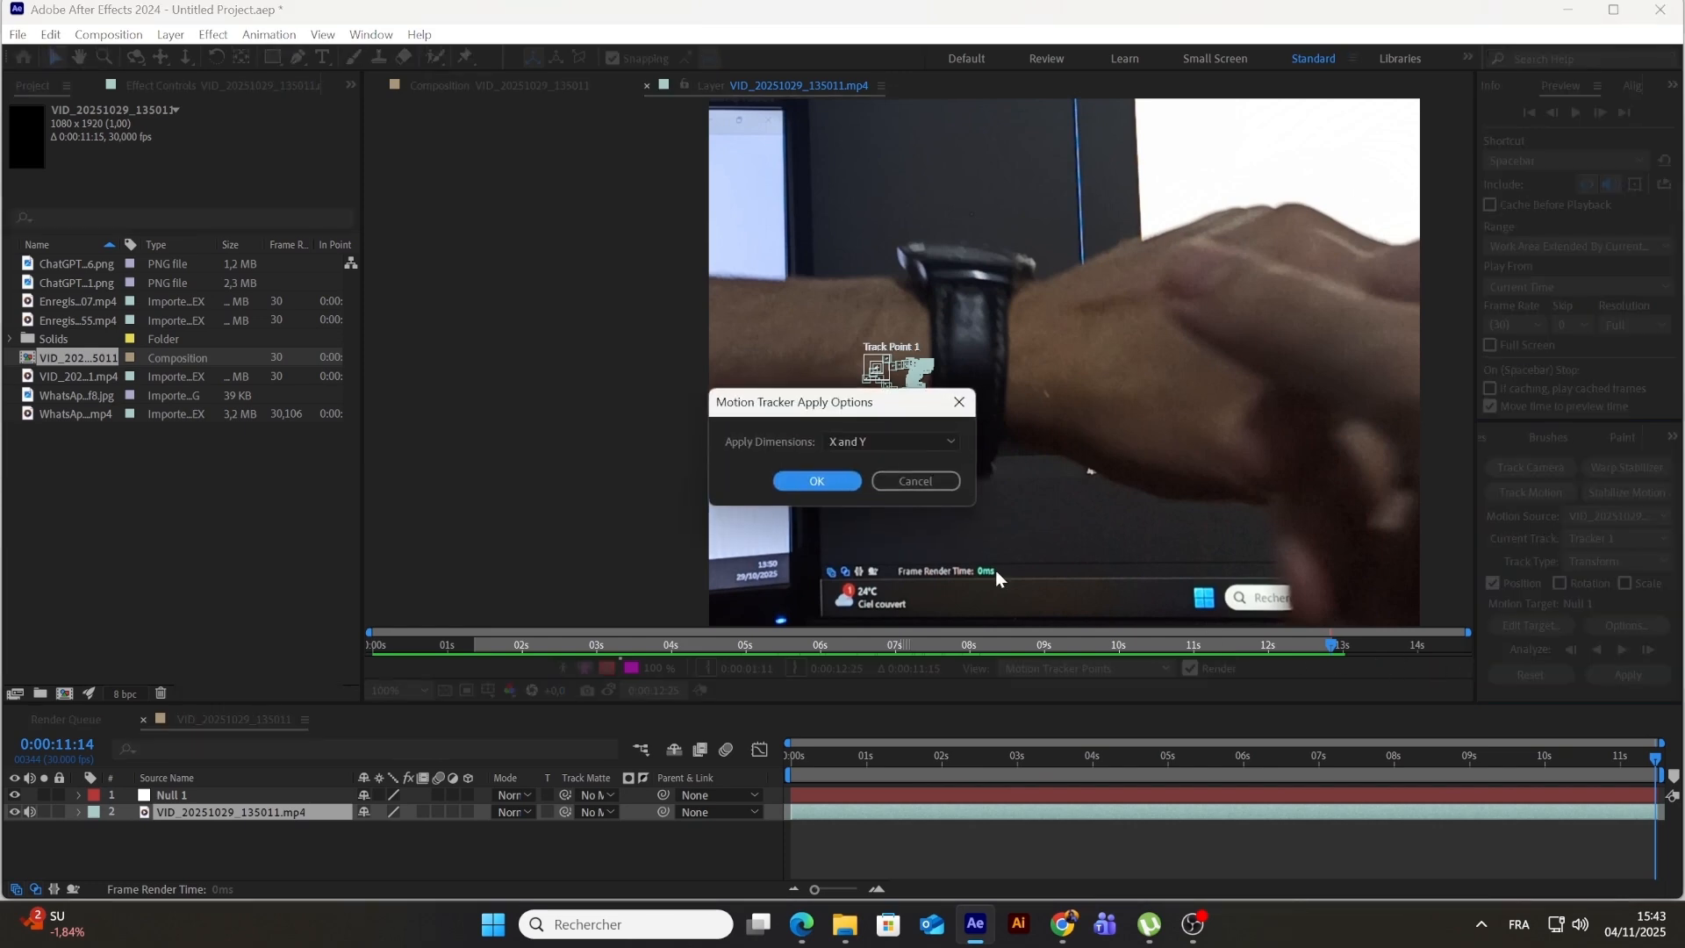
pyautogui.click(806, 481)
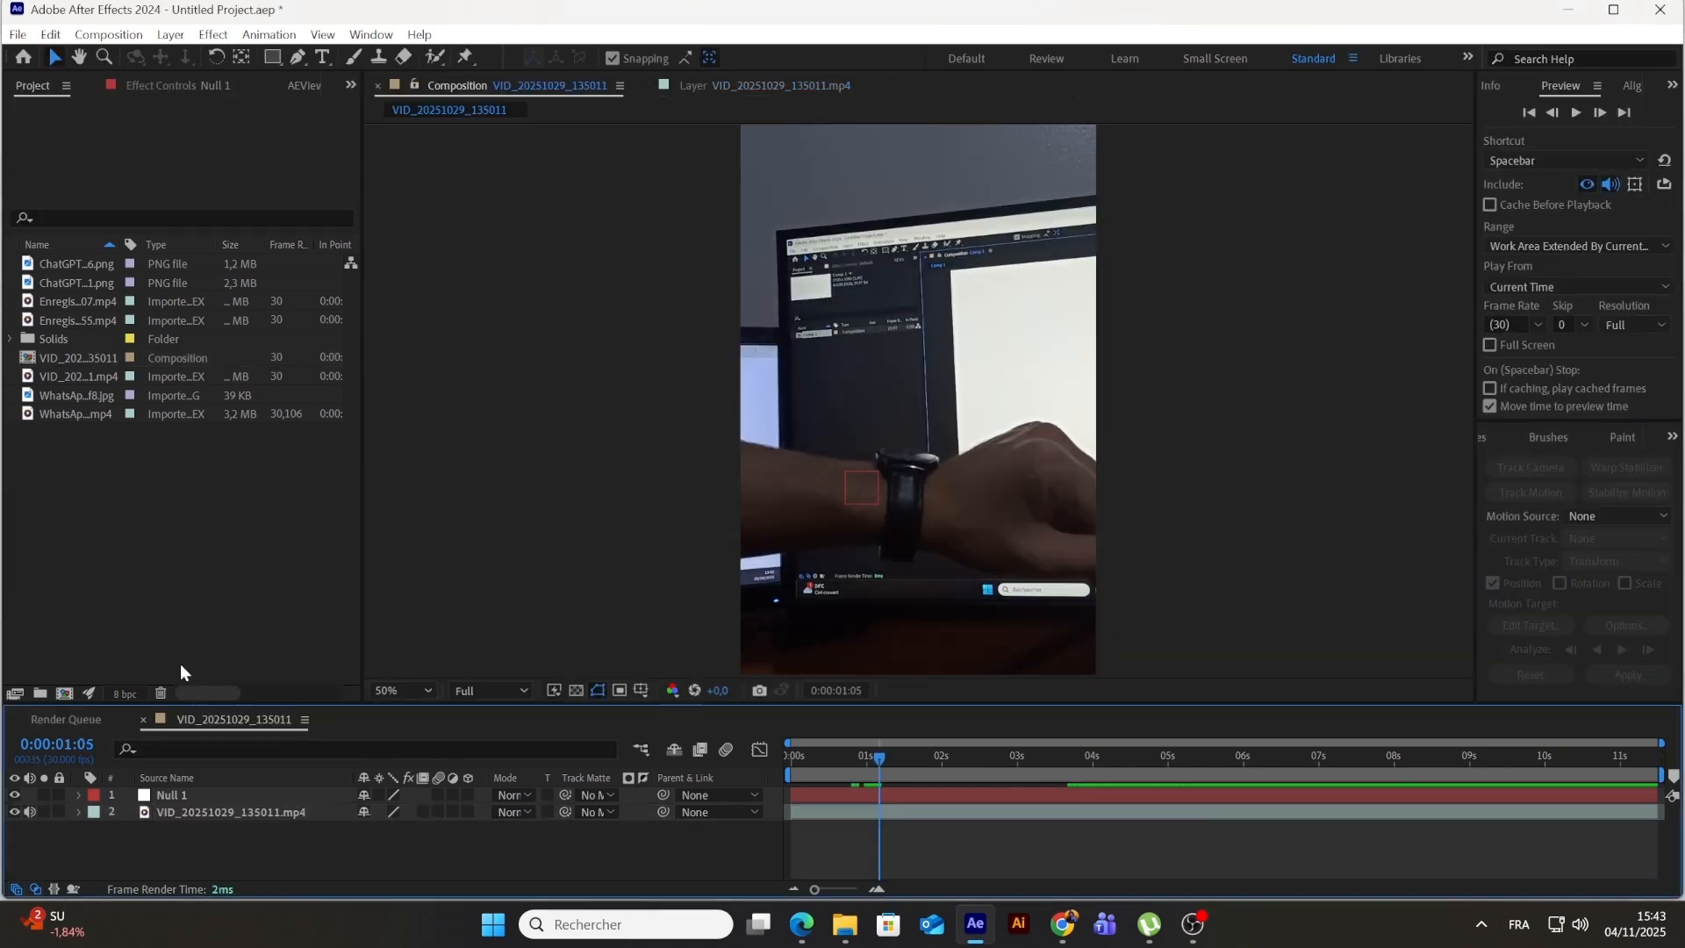
# Step: Create a new composition named Comp 1 at 1080 x 1600 px with a duration of 0:00:10:10
pyautogui.click(64, 694)
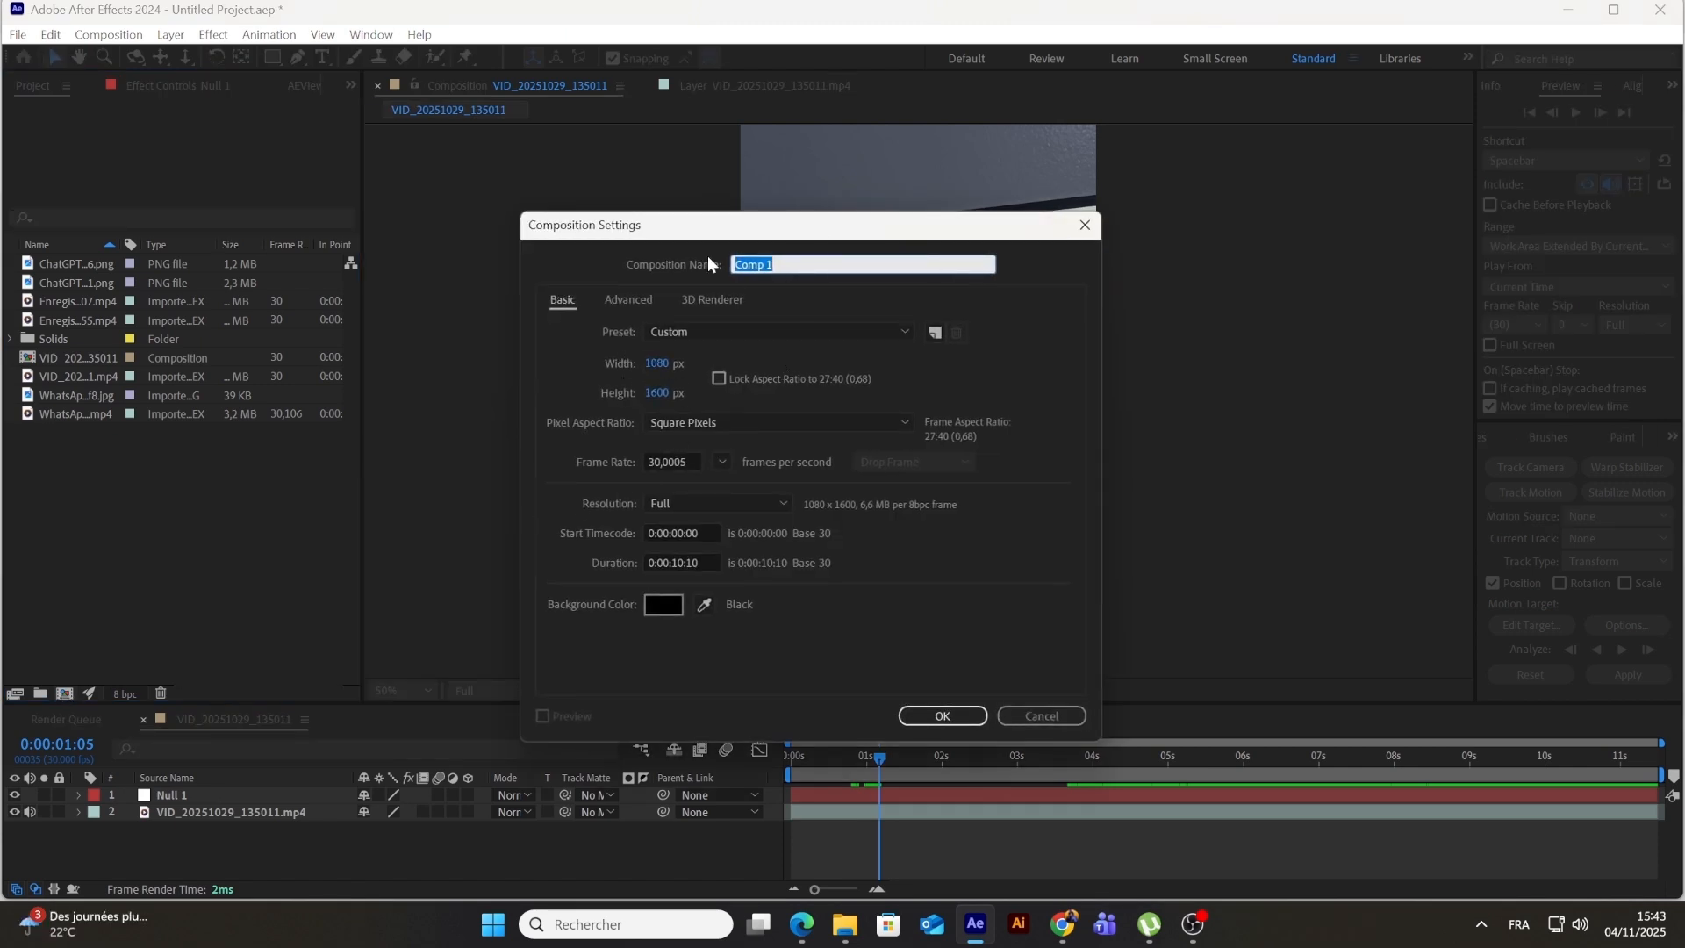
pyautogui.click(918, 718)
pyautogui.click(136, 450)
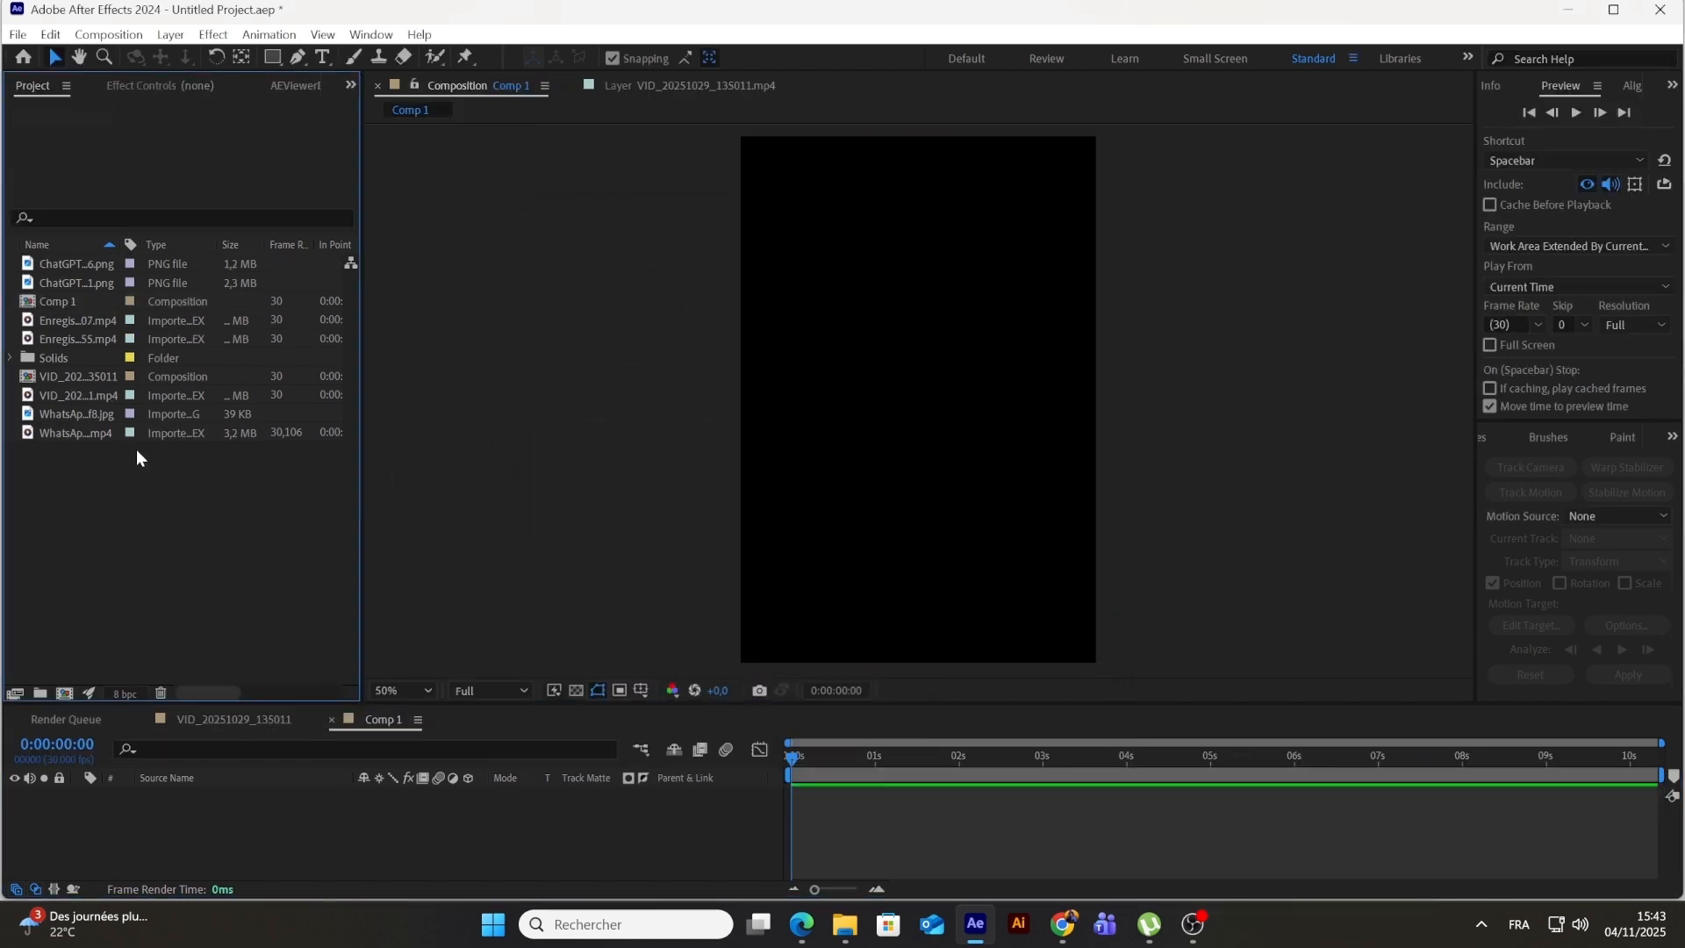
# Step: Add the WhatsApp portrait image to Comp 1 and set its scale to 157%
pyautogui.click(69, 416)
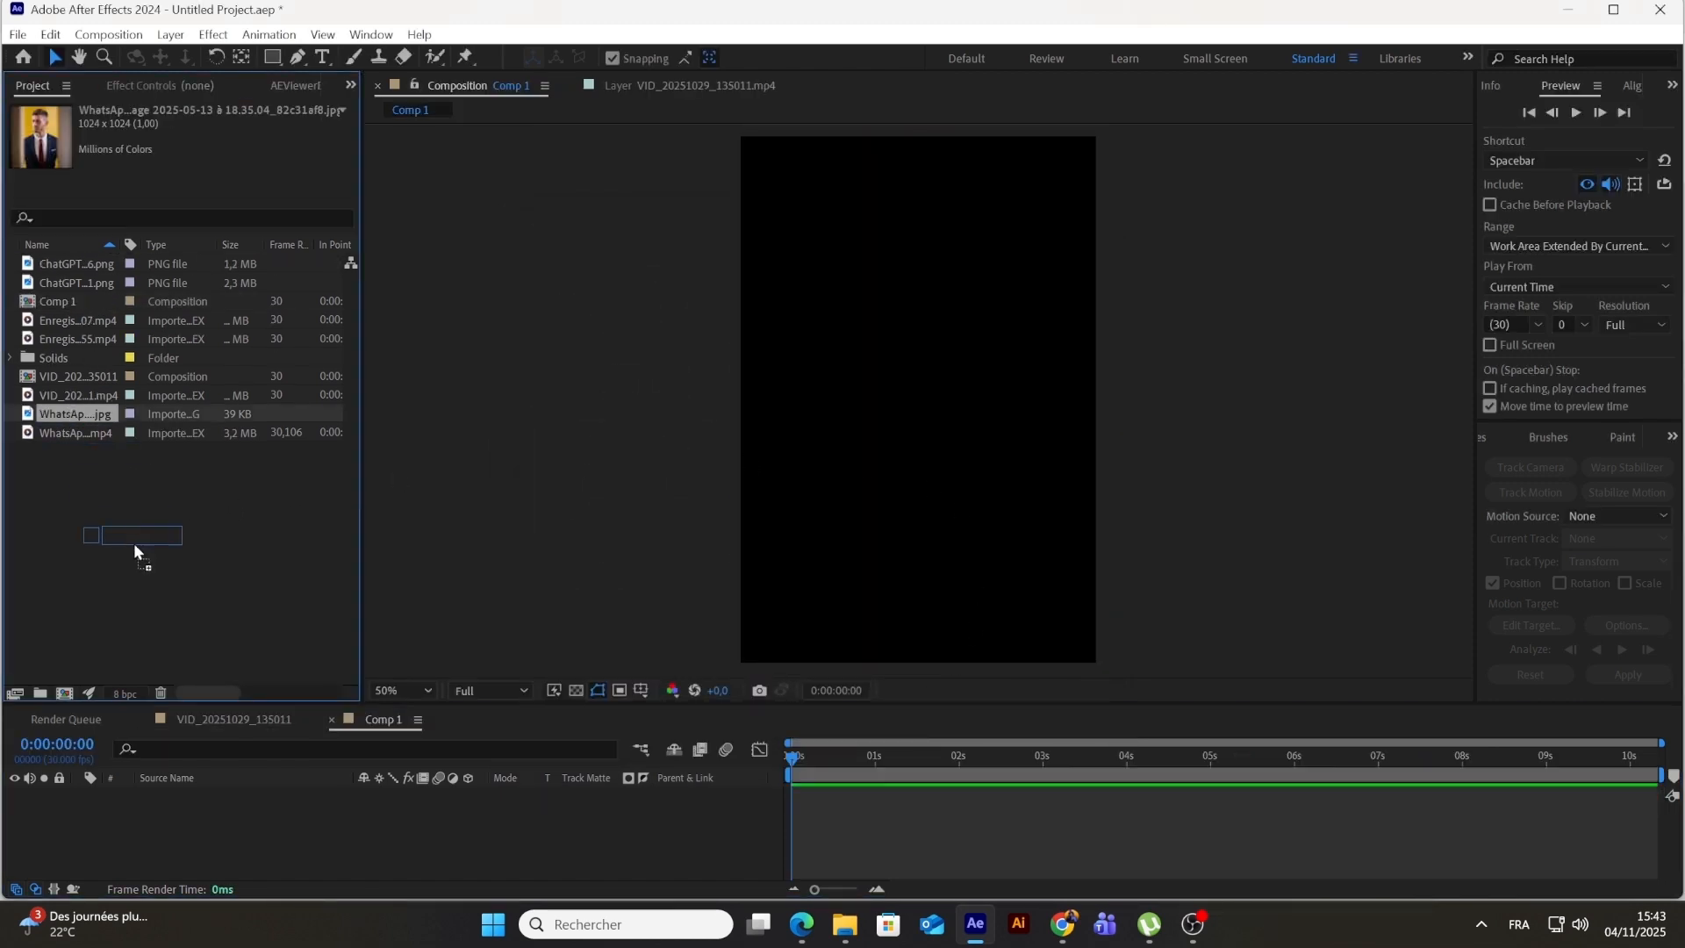
pyautogui.moveTo(176, 802); pyautogui.dragTo(175, 808)
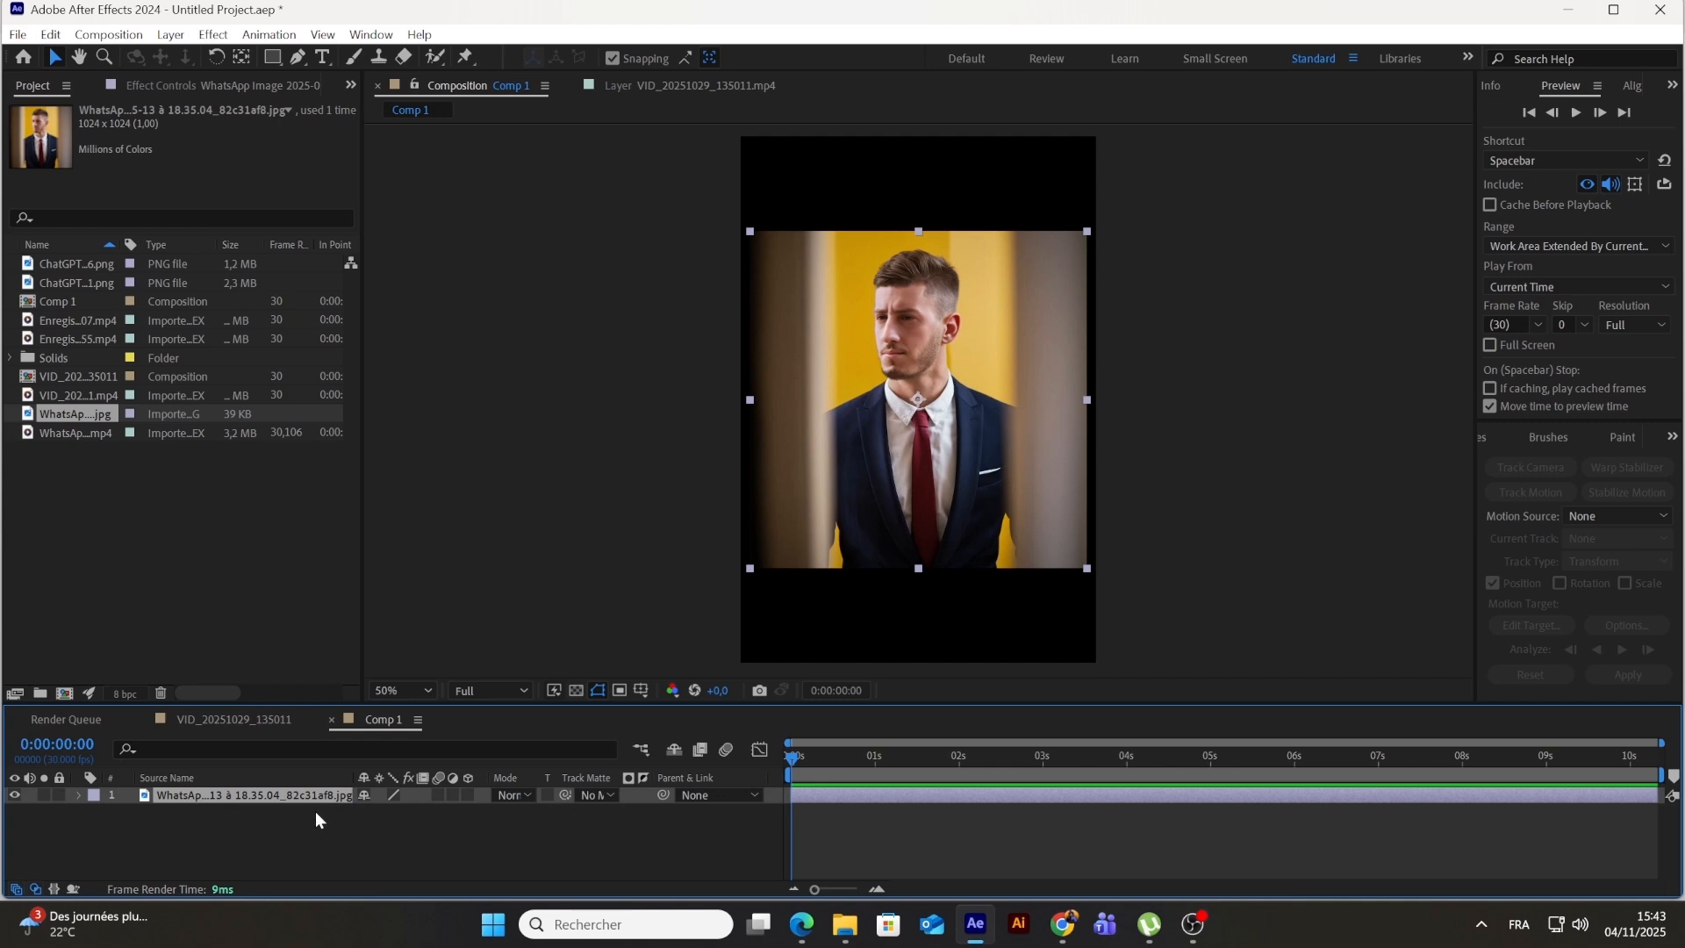
pyautogui.press('s')
pyautogui.moveTo(386, 811); pyautogui.dragTo(430, 799)
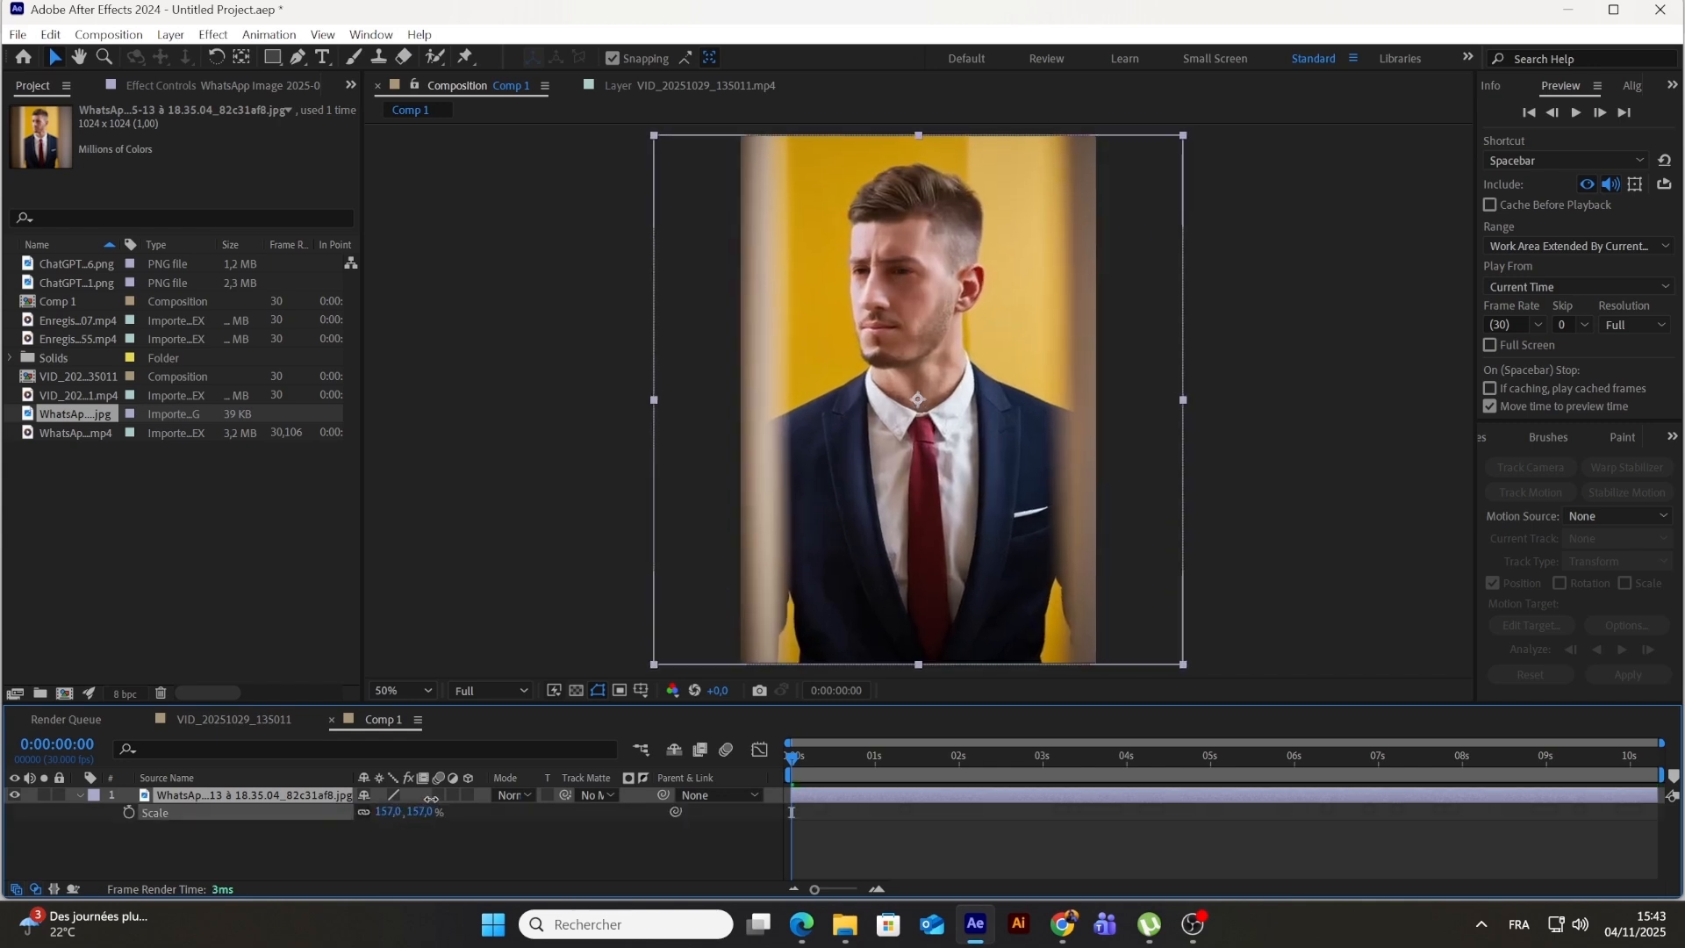
pyautogui.click(304, 854)
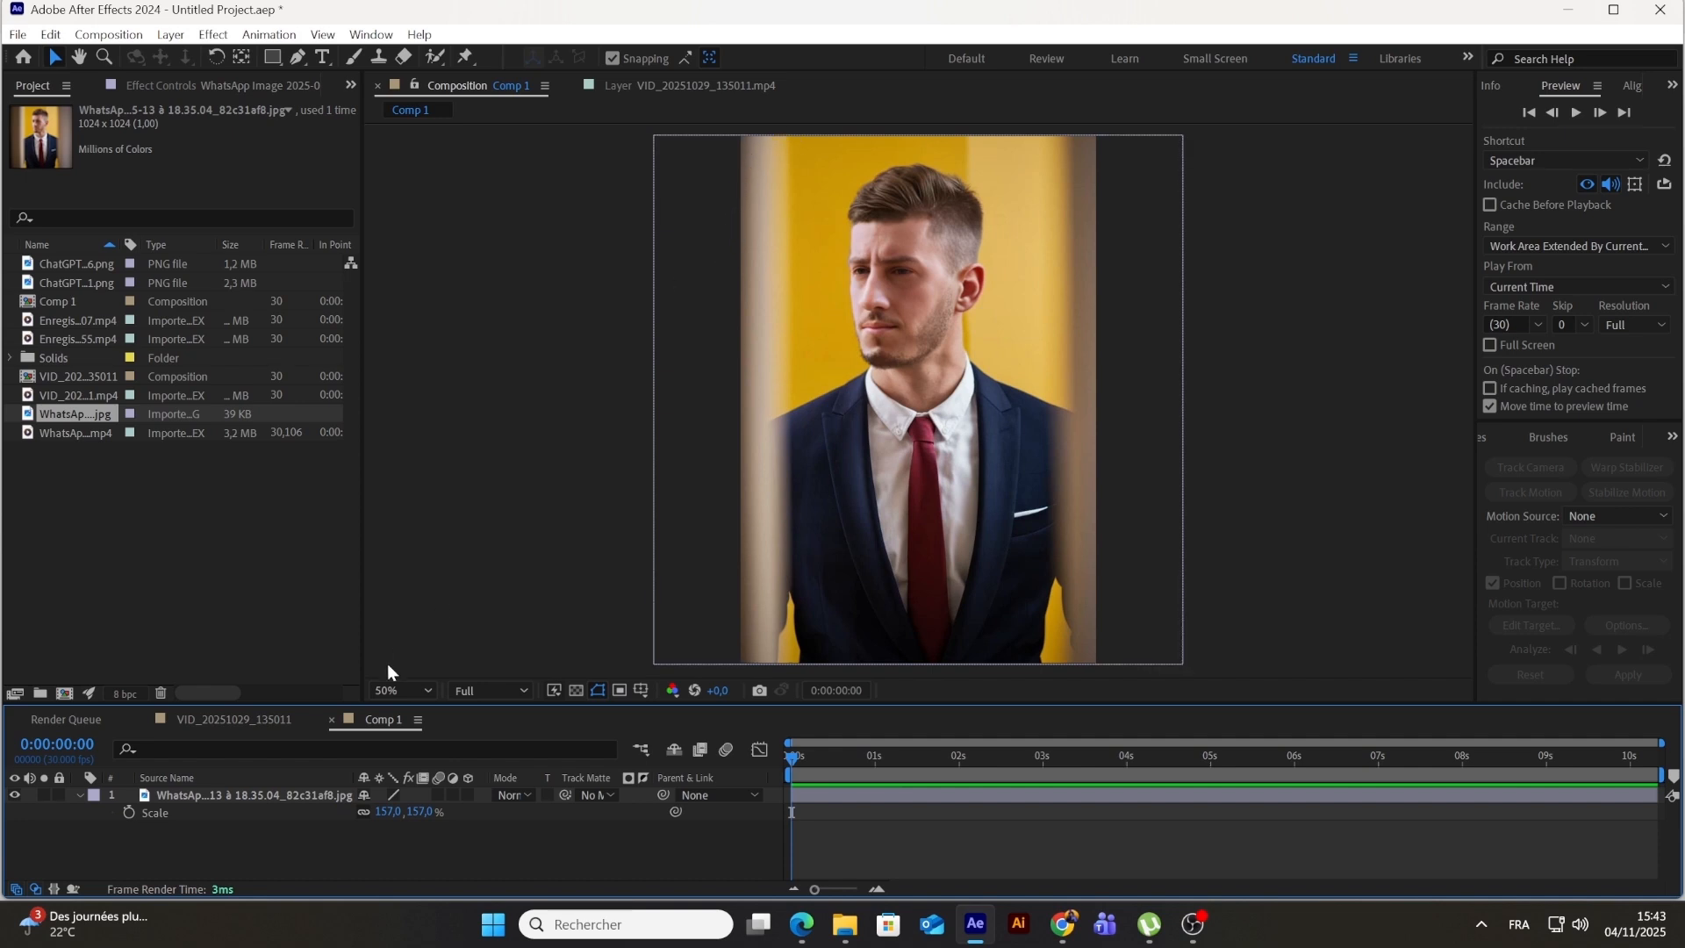
pyautogui.click(76, 797)
# Step: Create a comp-sized rectangle shape layer with a white fill and no stroke in Comp 1
pyautogui.click(274, 56)
pyautogui.click(666, 59)
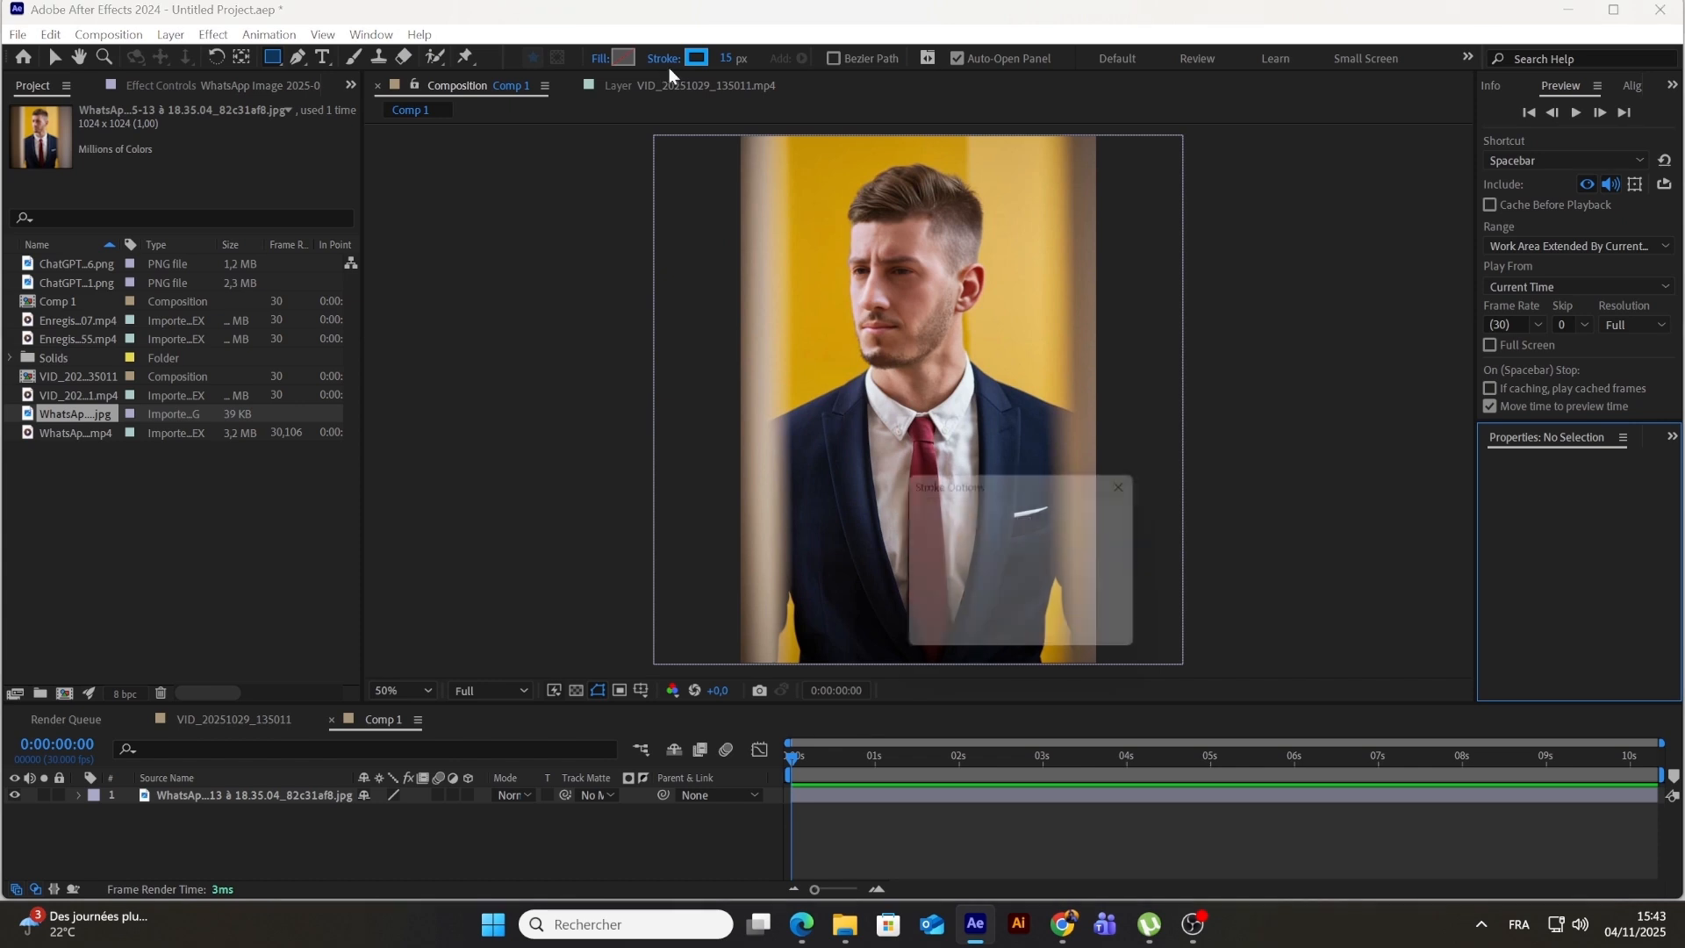
pyautogui.click(996, 634)
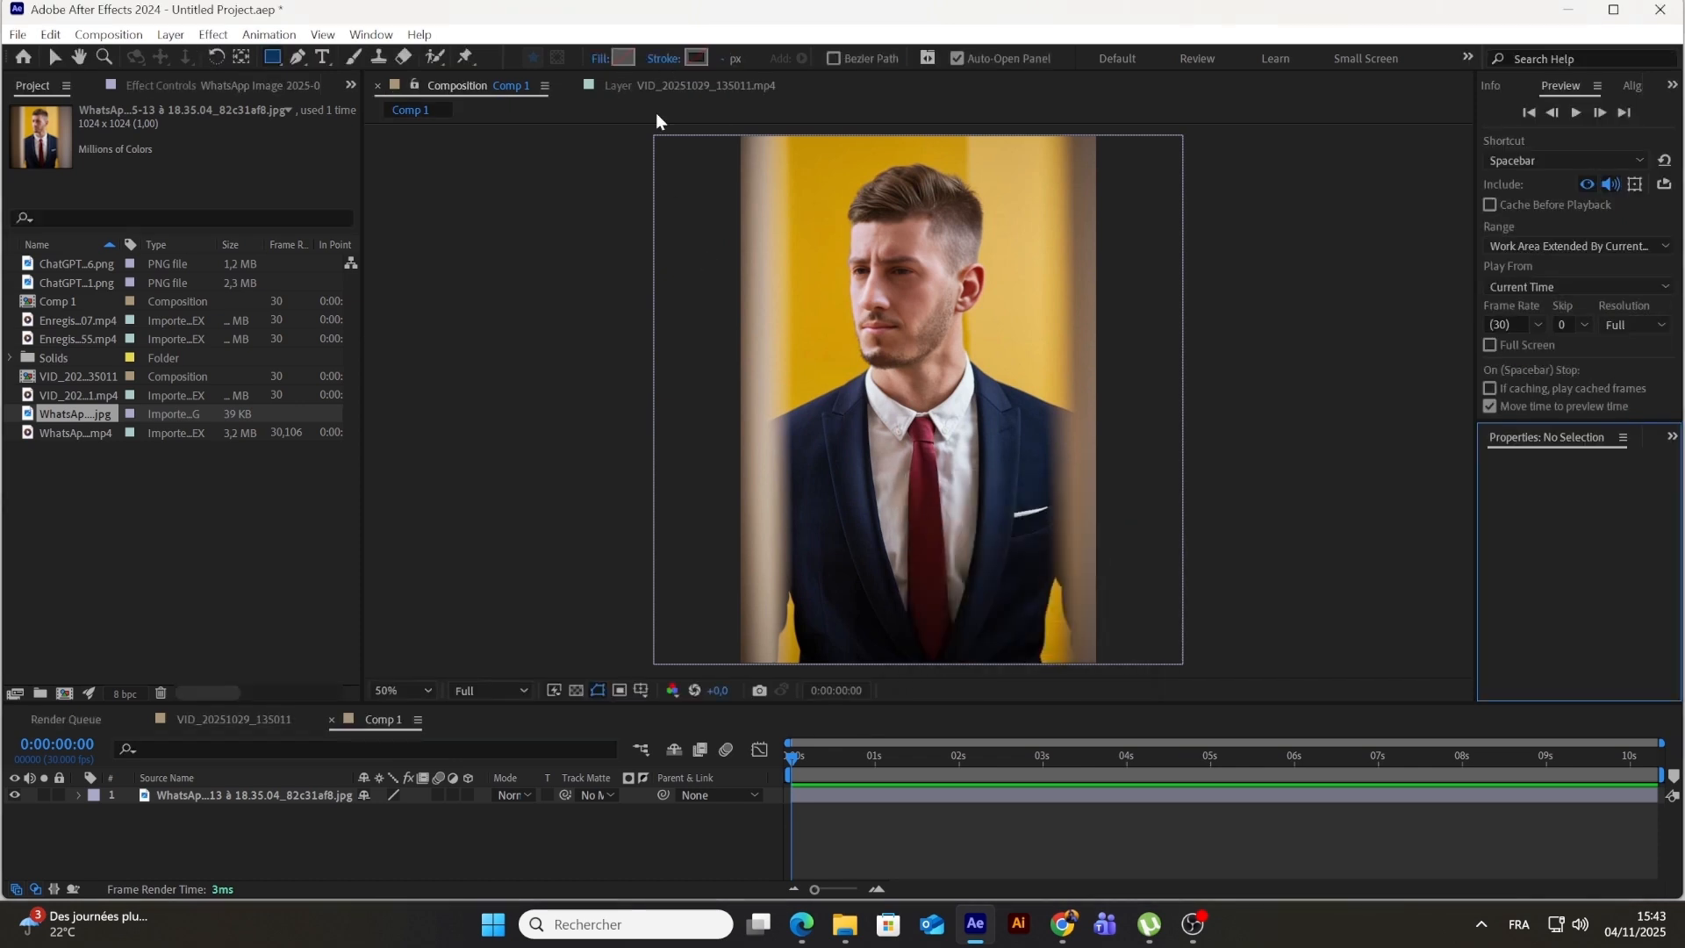
pyautogui.click(623, 58)
pyautogui.click(1439, 556)
pyautogui.doubleClick(272, 57)
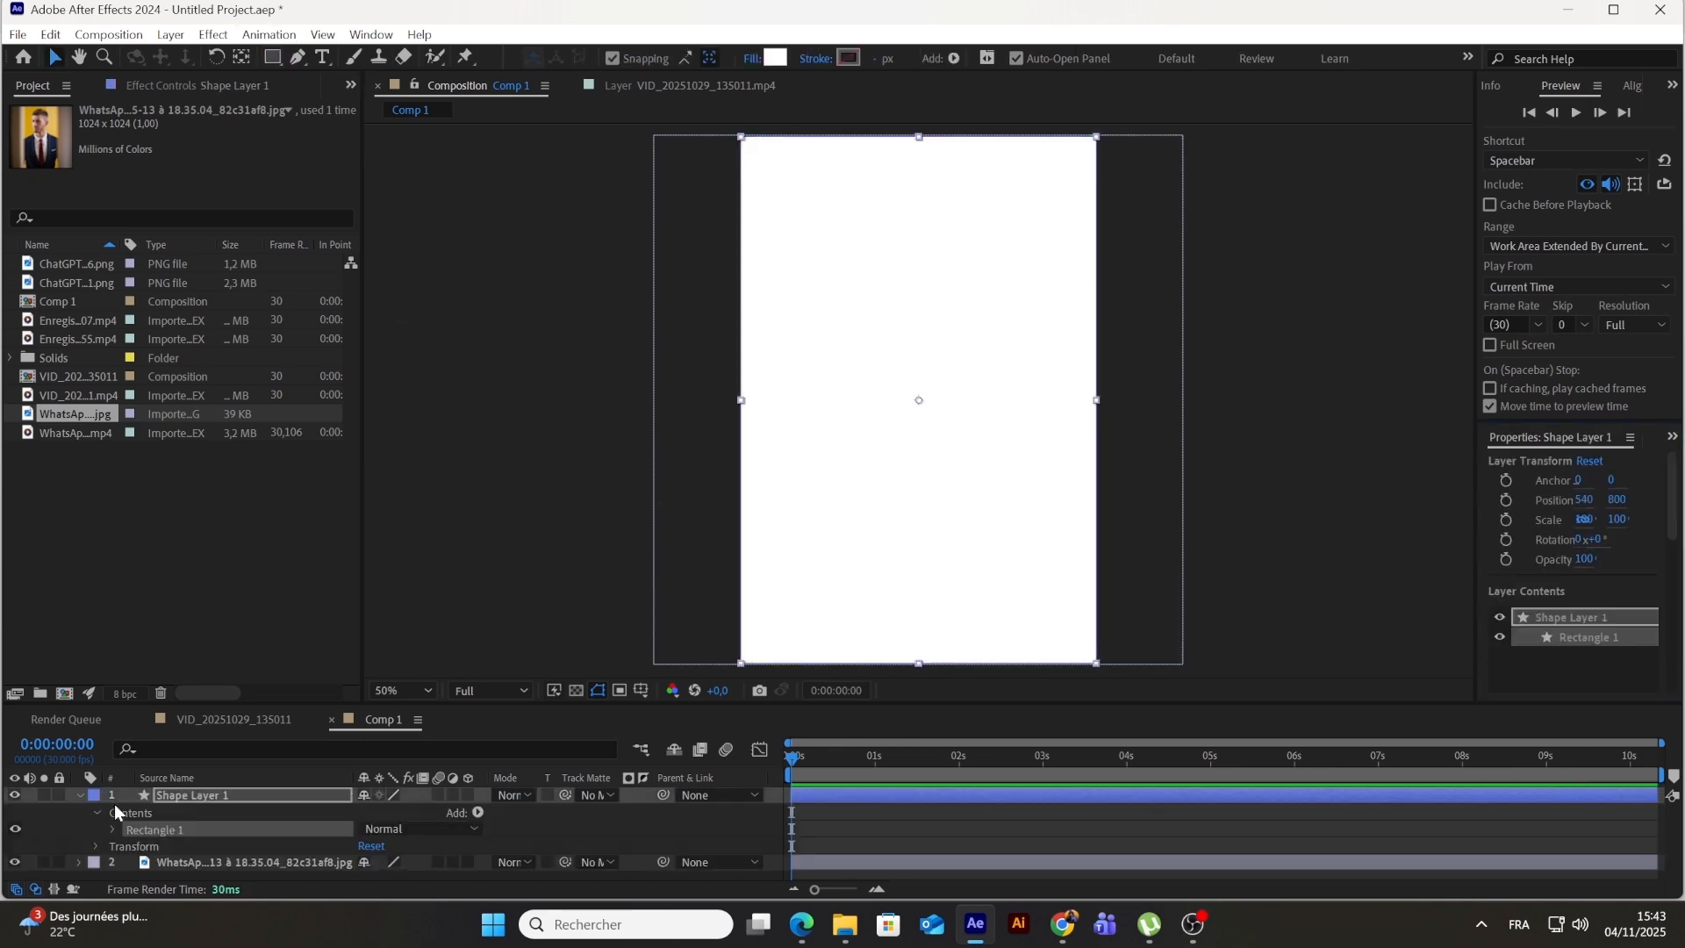
# Step: Set the roundness of Rectangle Path 1 on the shape layer to 103
pyautogui.click(113, 829)
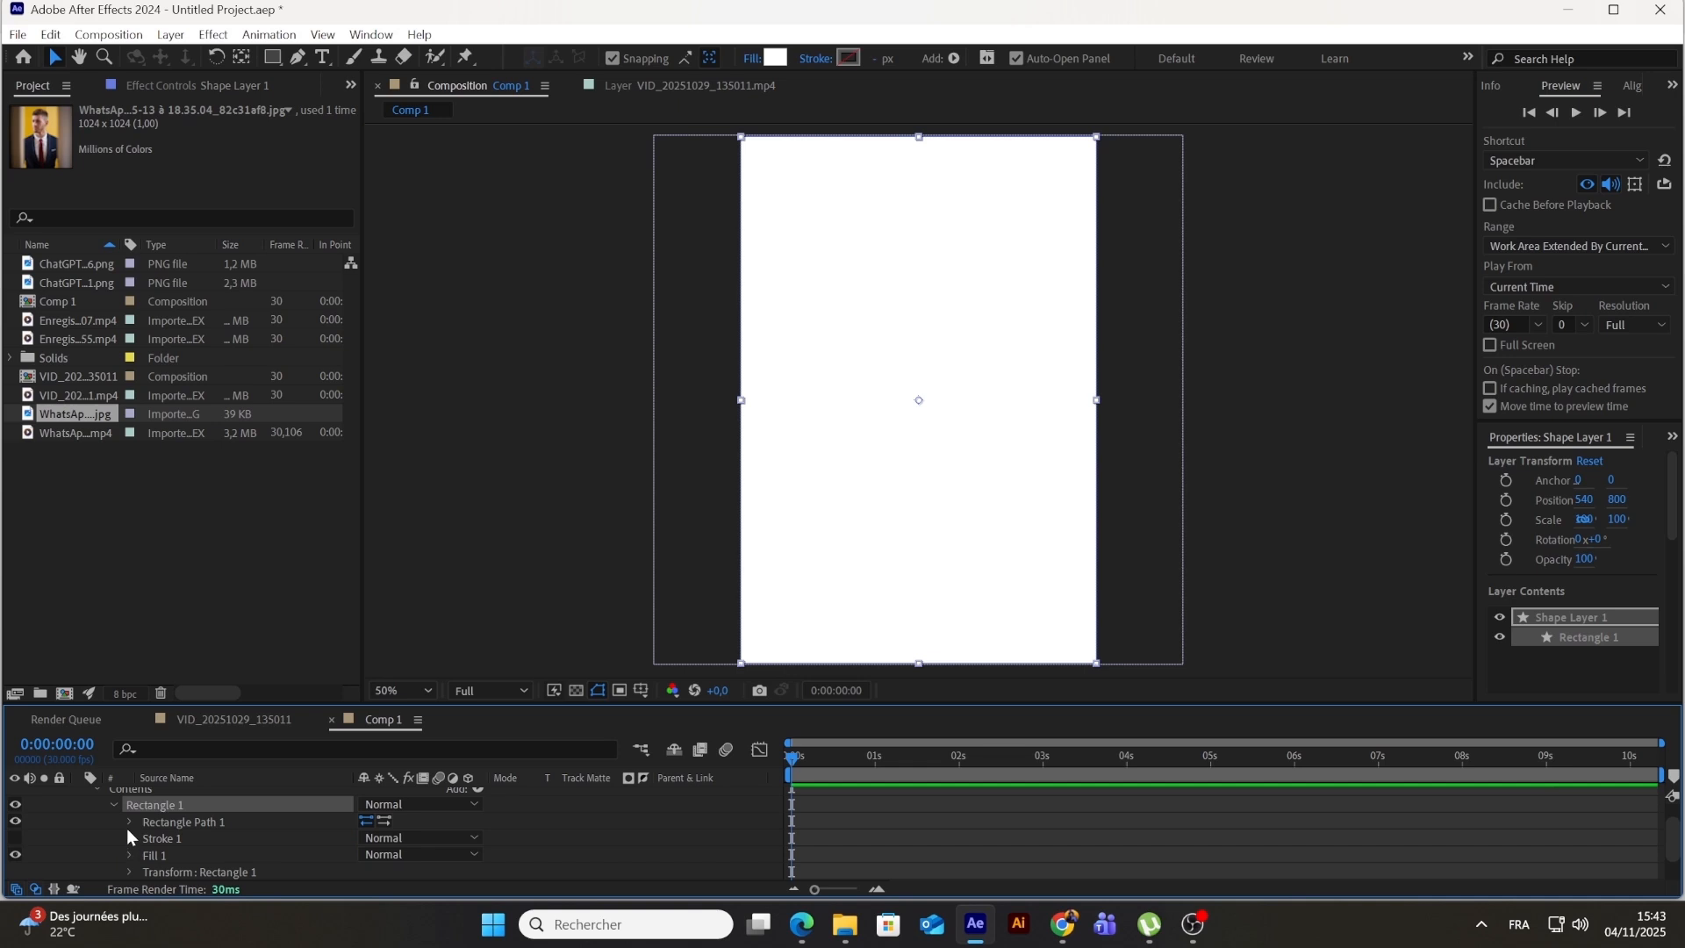
pyautogui.click(128, 825)
pyautogui.moveTo(374, 872); pyautogui.dragTo(459, 863)
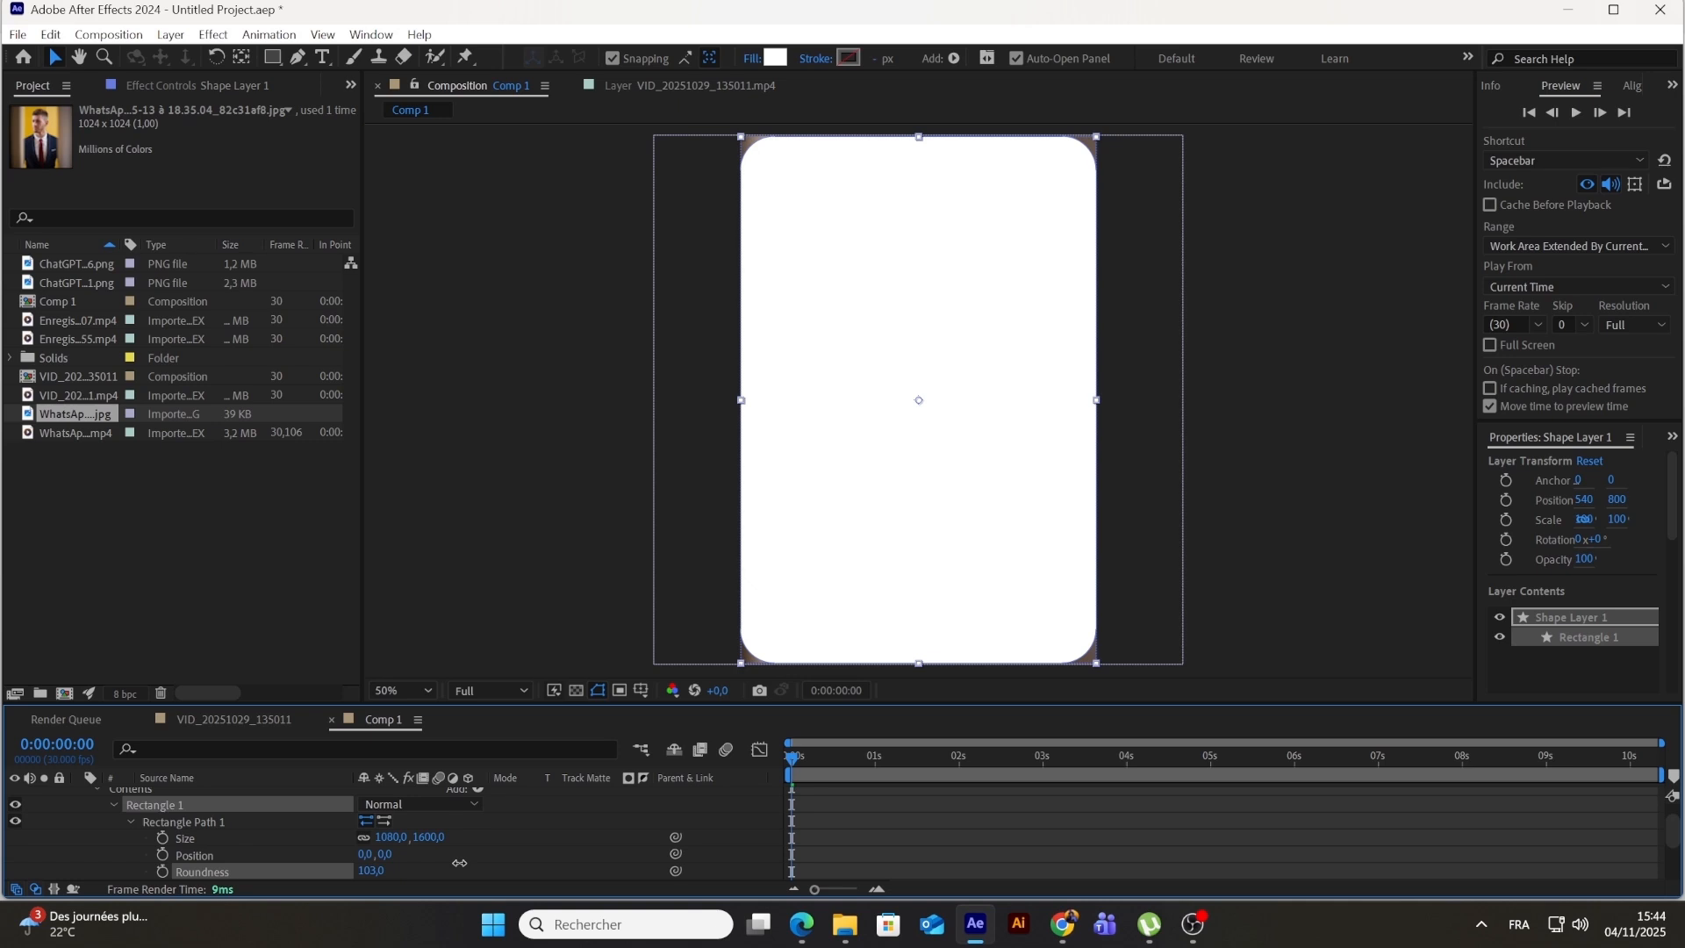
pyautogui.scroll(1, 102, 803)
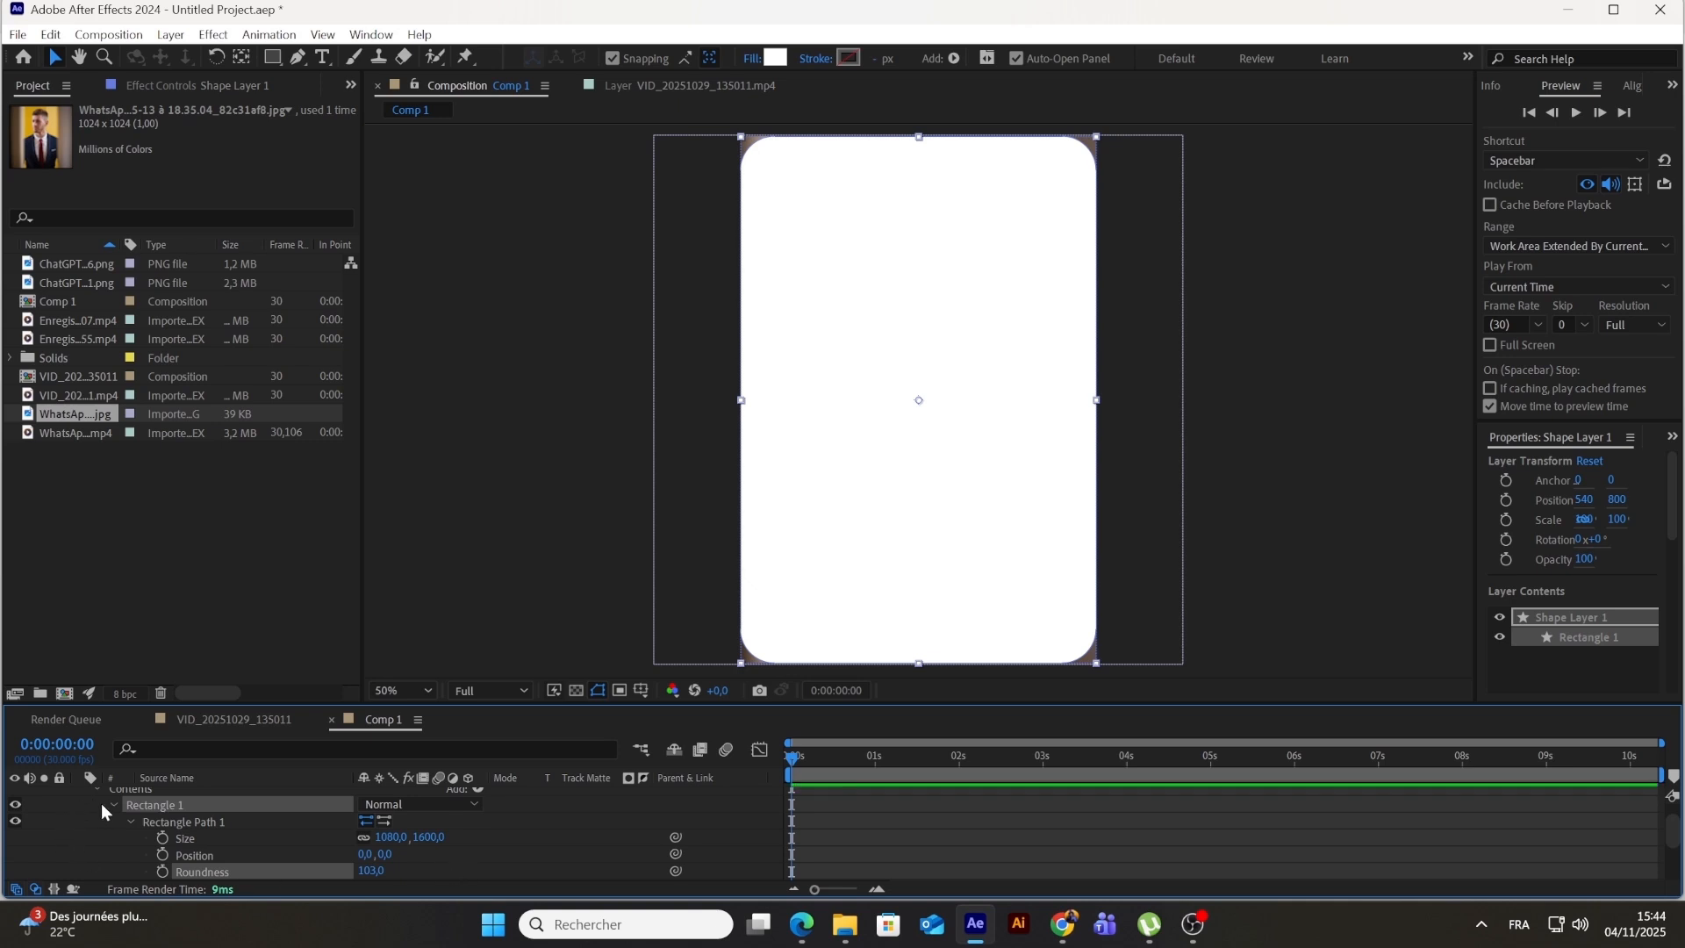
pyautogui.click(79, 796)
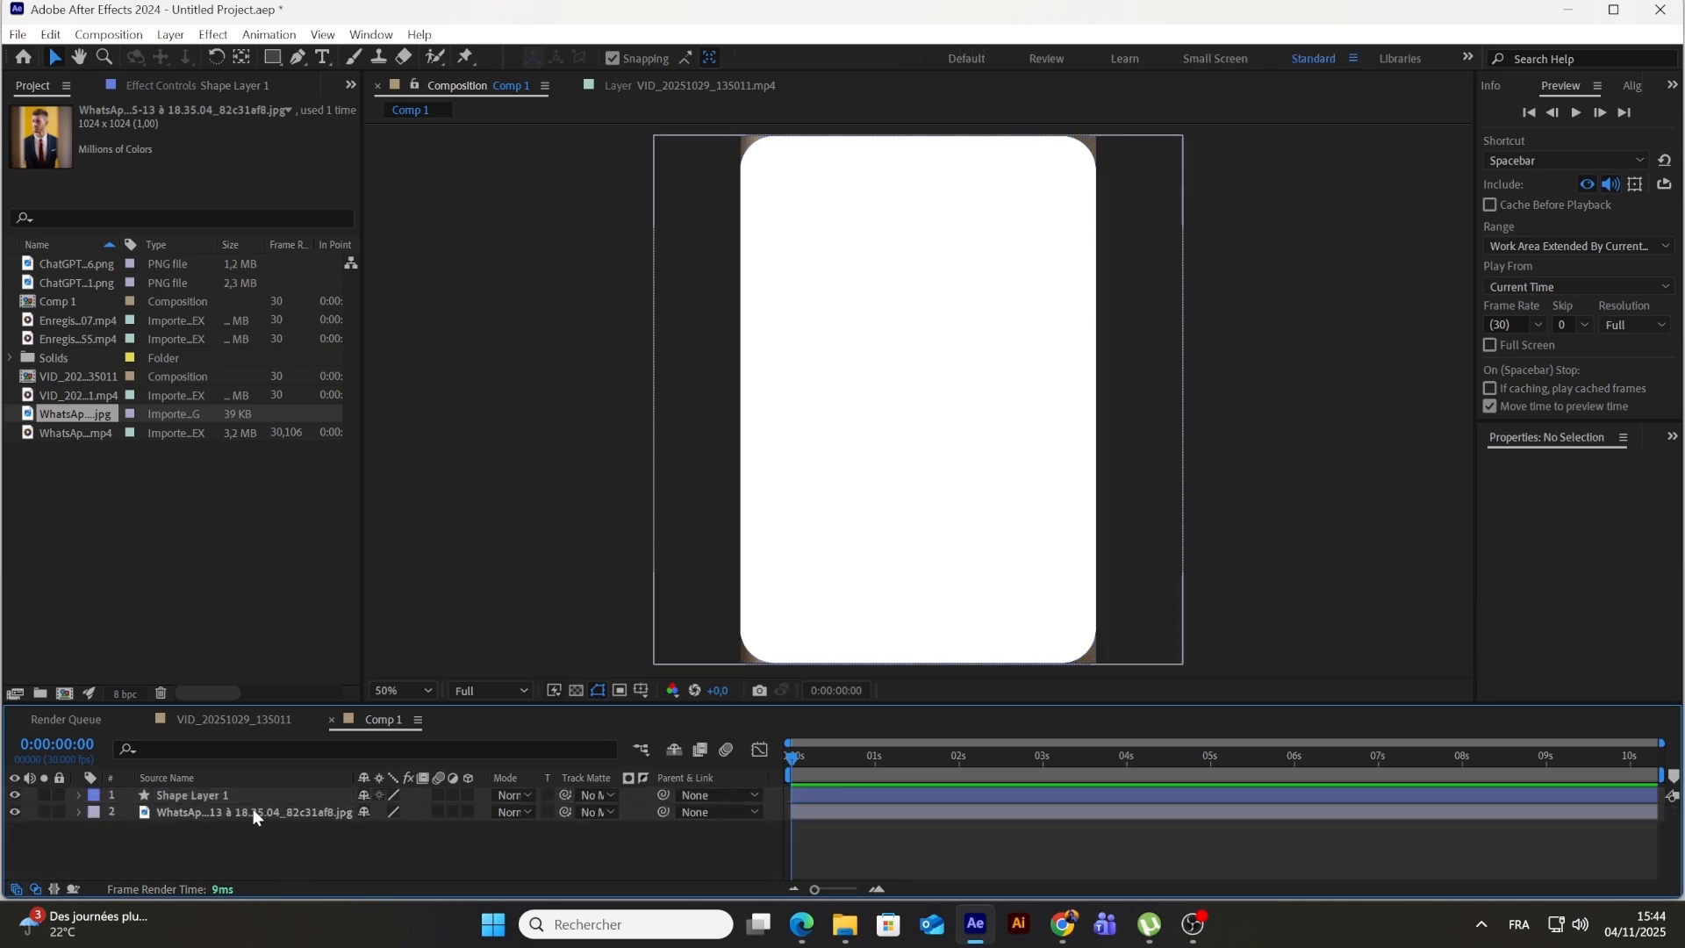
# Step: Use Shape Layer 1 as the track matte for the portrait image layer
pyautogui.click(475, 816)
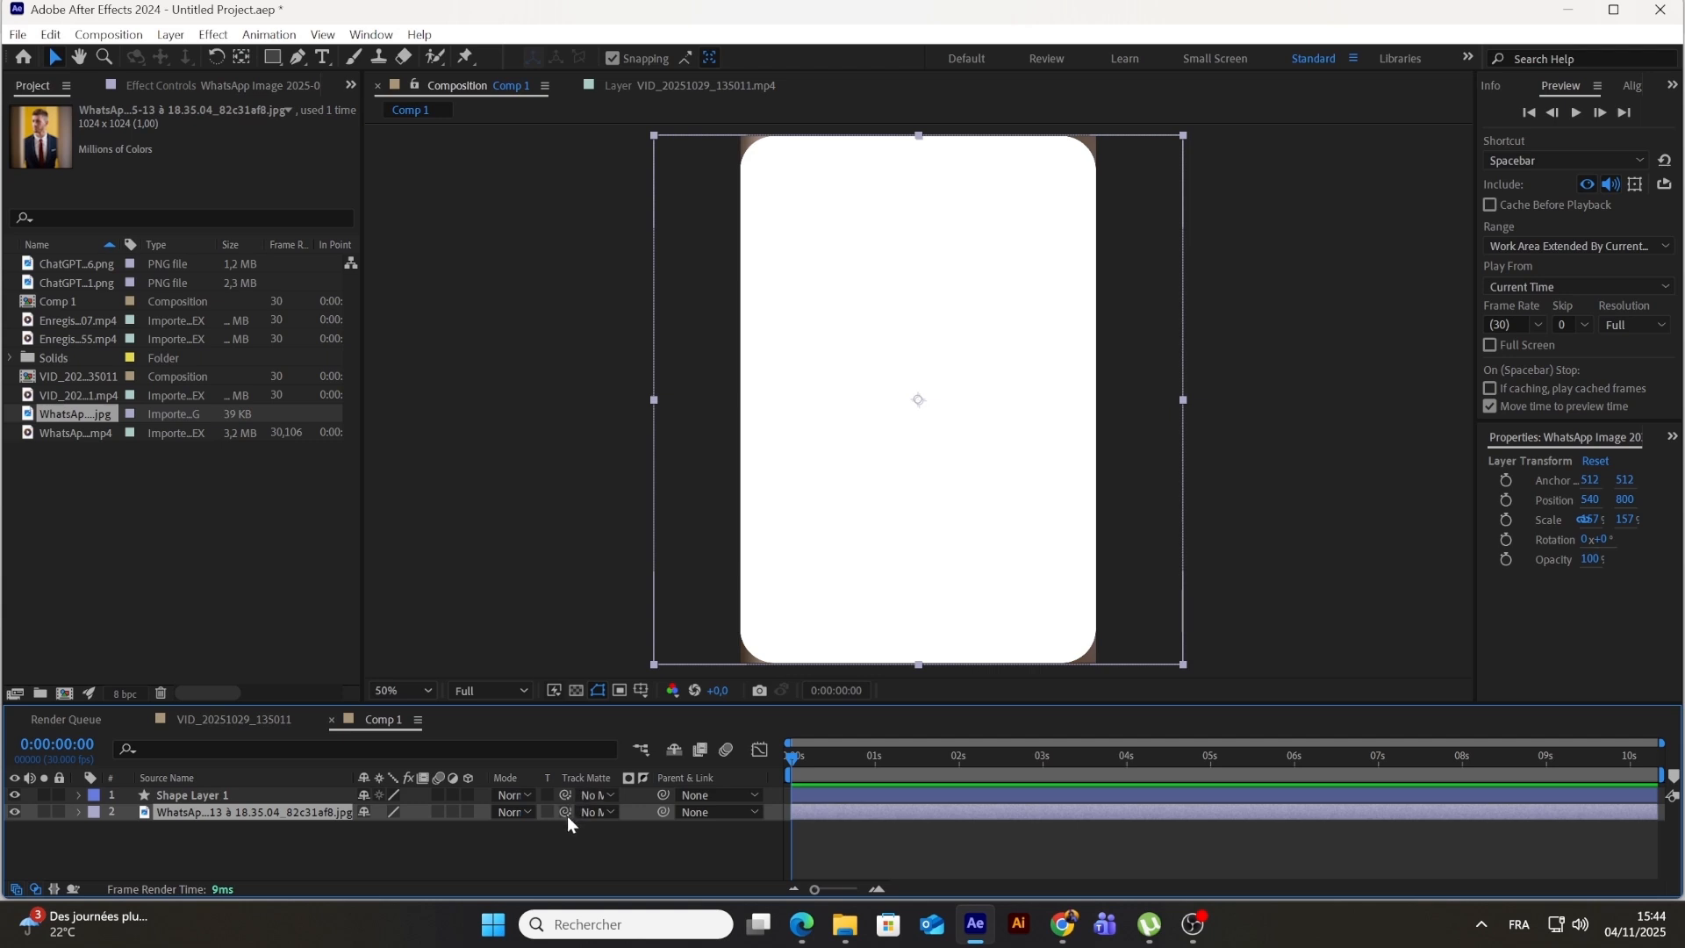
pyautogui.moveTo(566, 812); pyautogui.dragTo(210, 798)
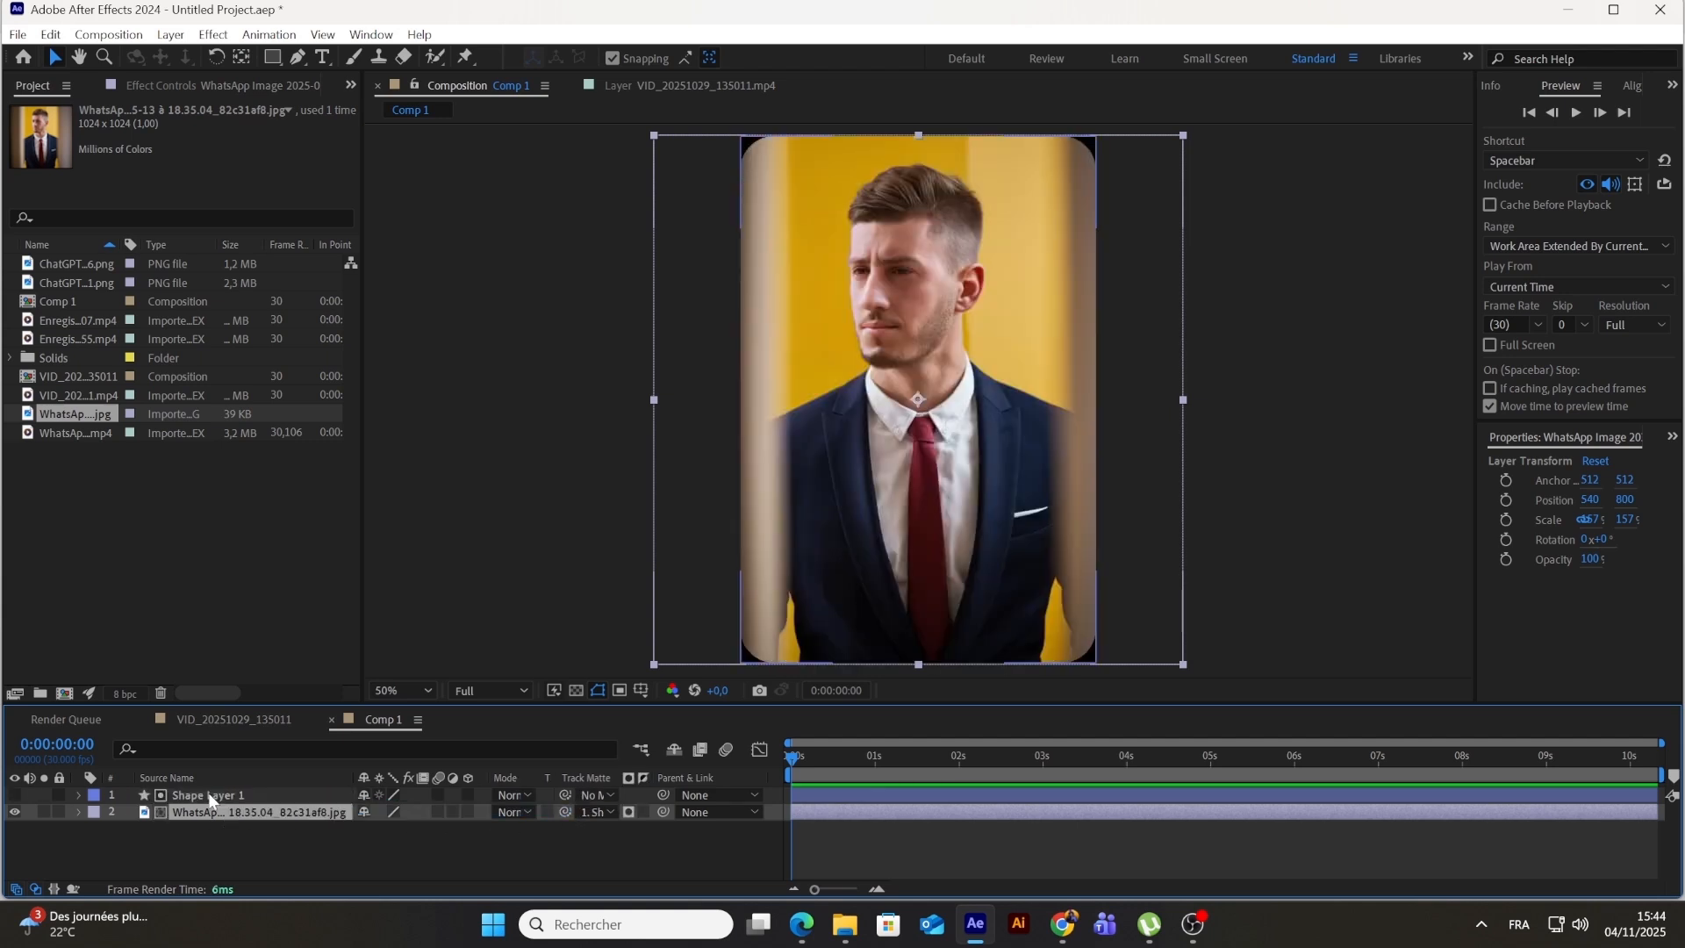
# Step: Duplicate Comp 1 five times in the project to make Comp 2 through Comp 6
pyautogui.click(108, 528)
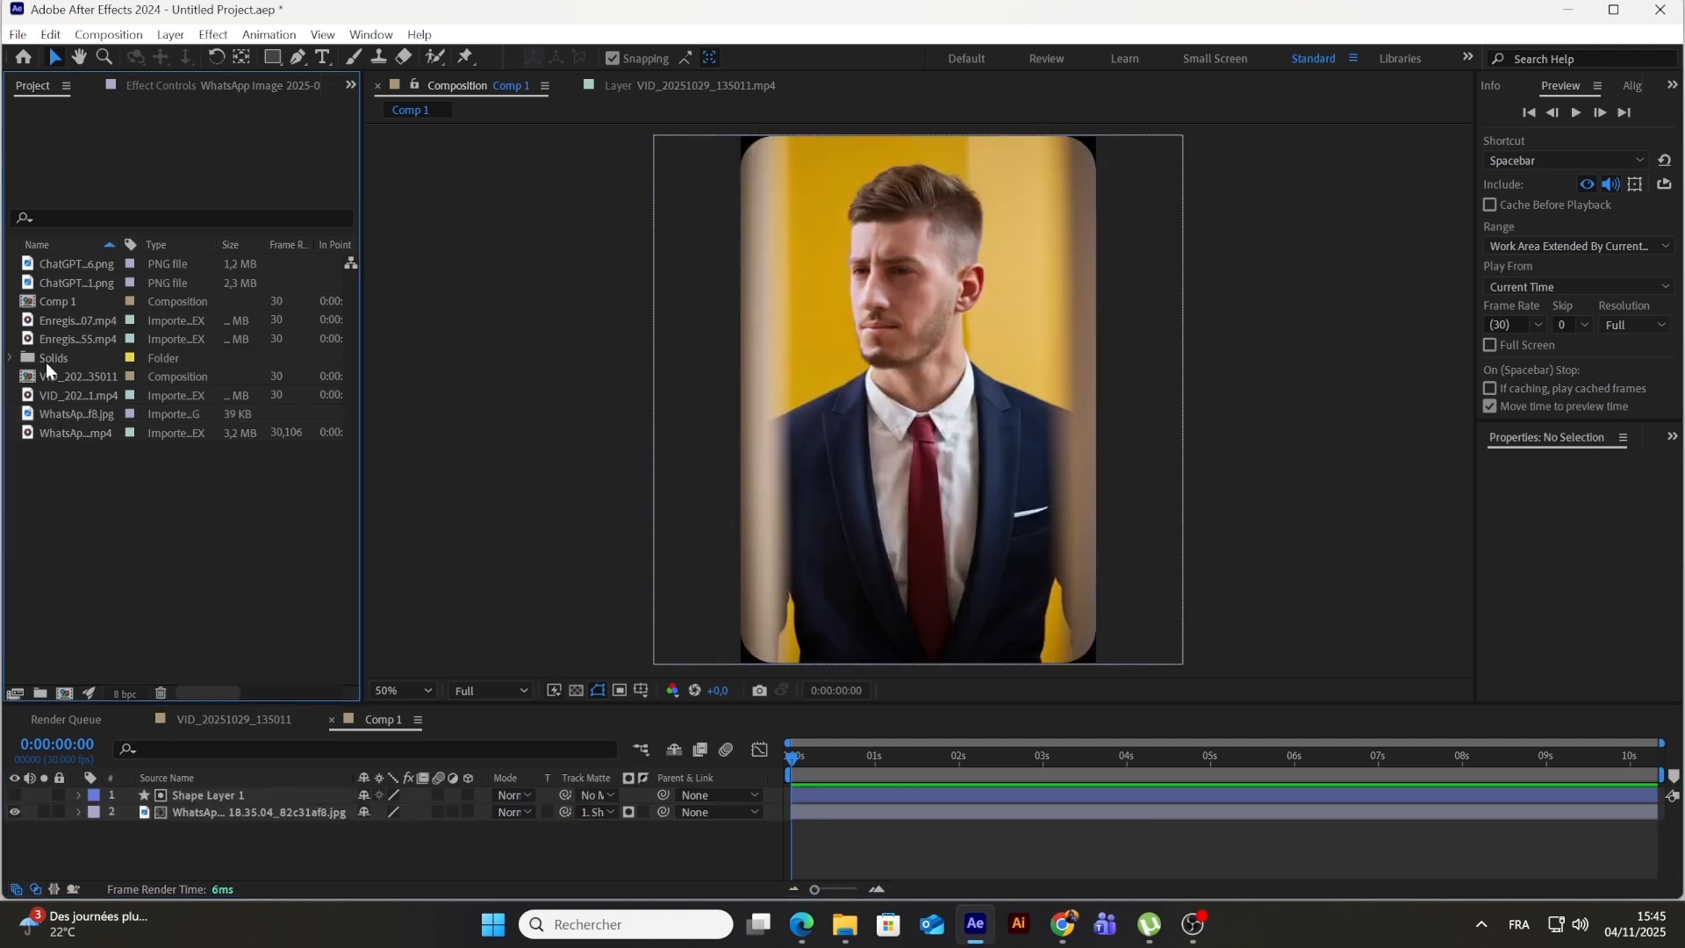
pyautogui.click(42, 302)
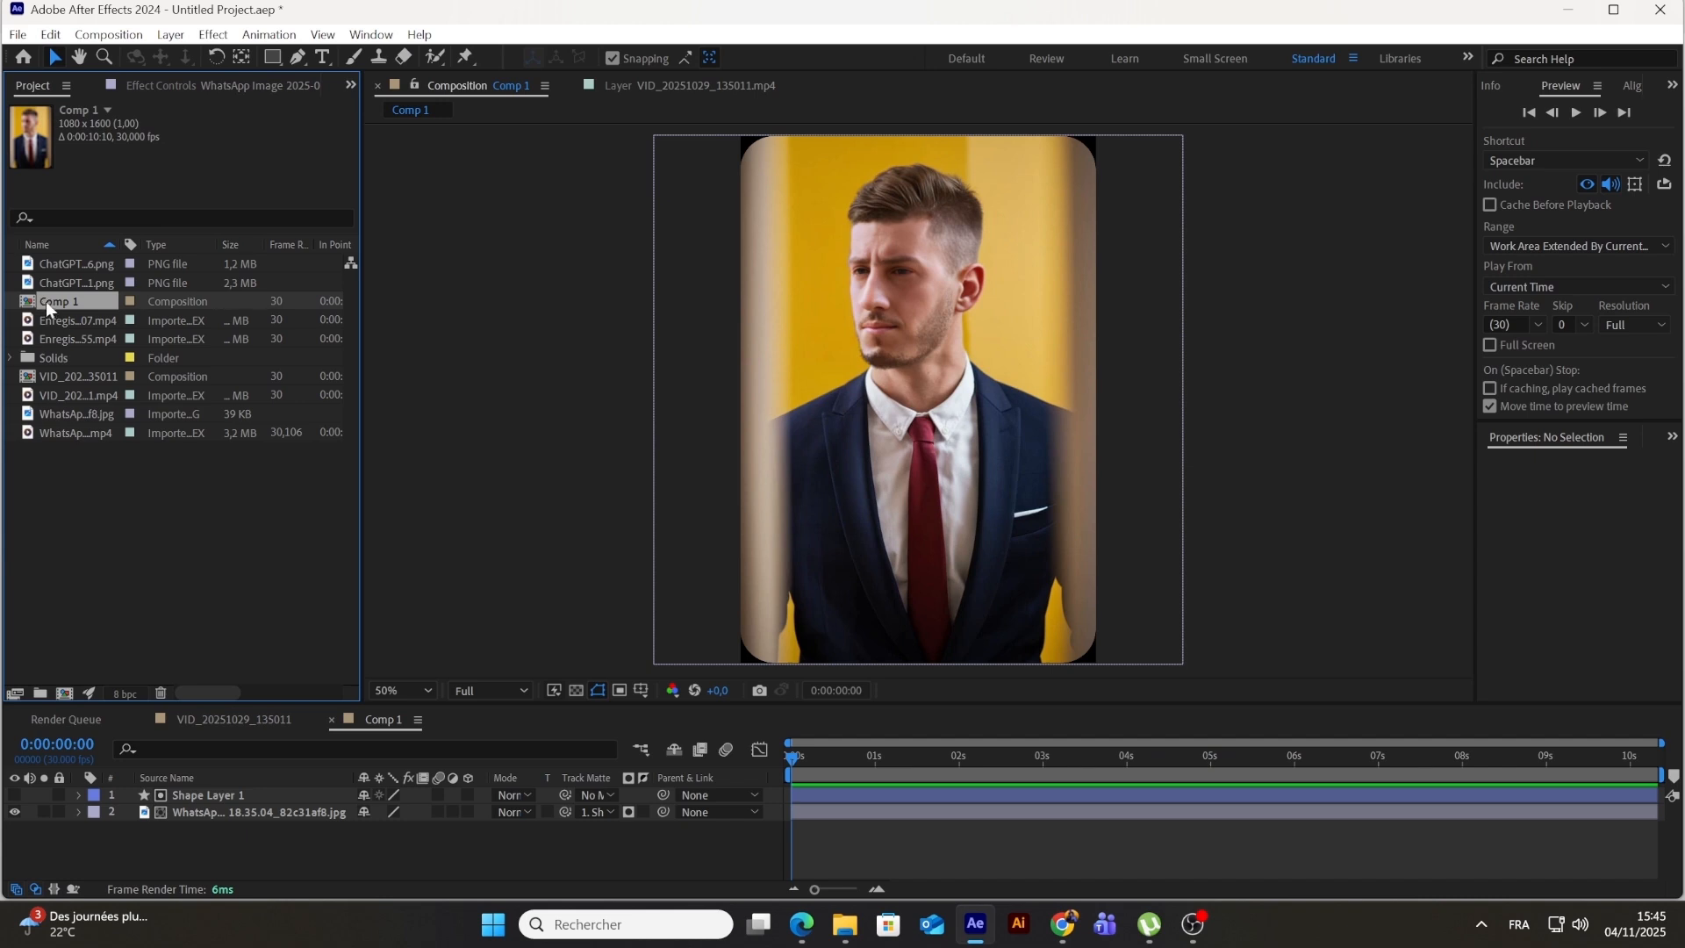
pyautogui.hotkey('ctrl', 'd')
pyautogui.hotkey('ctrl', 'd')
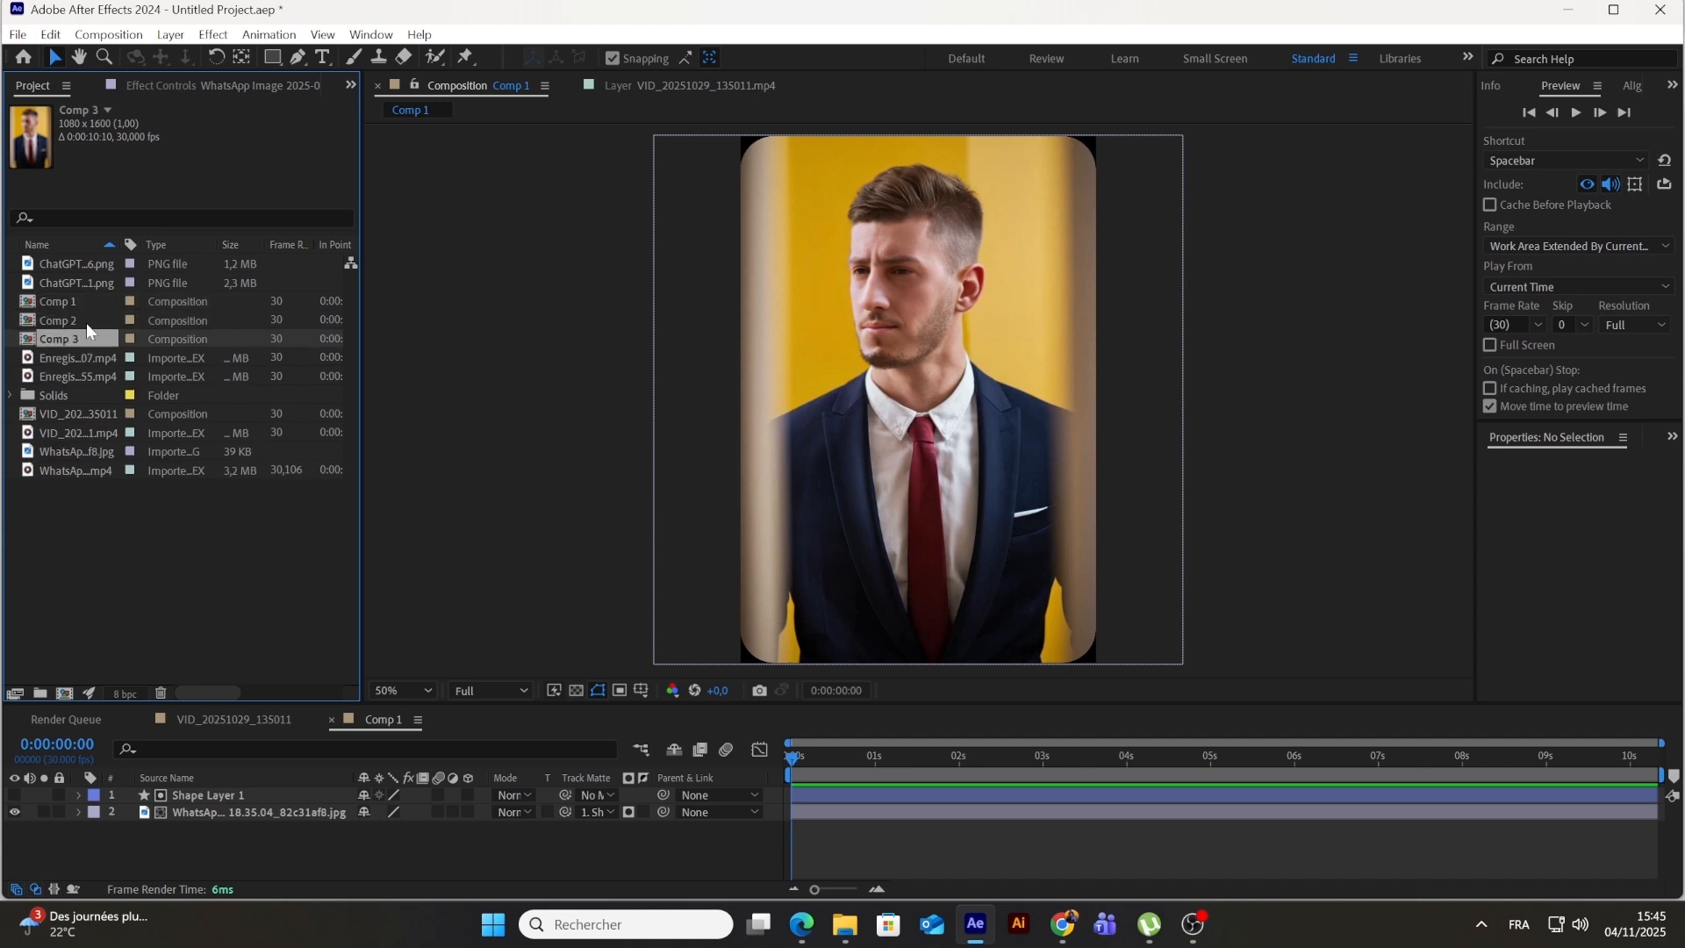
pyautogui.hotkey('ctrl', 'd')
pyautogui.hotkey('ctrl', 'd')
pyautogui.hotkey('ctrl', 'd')
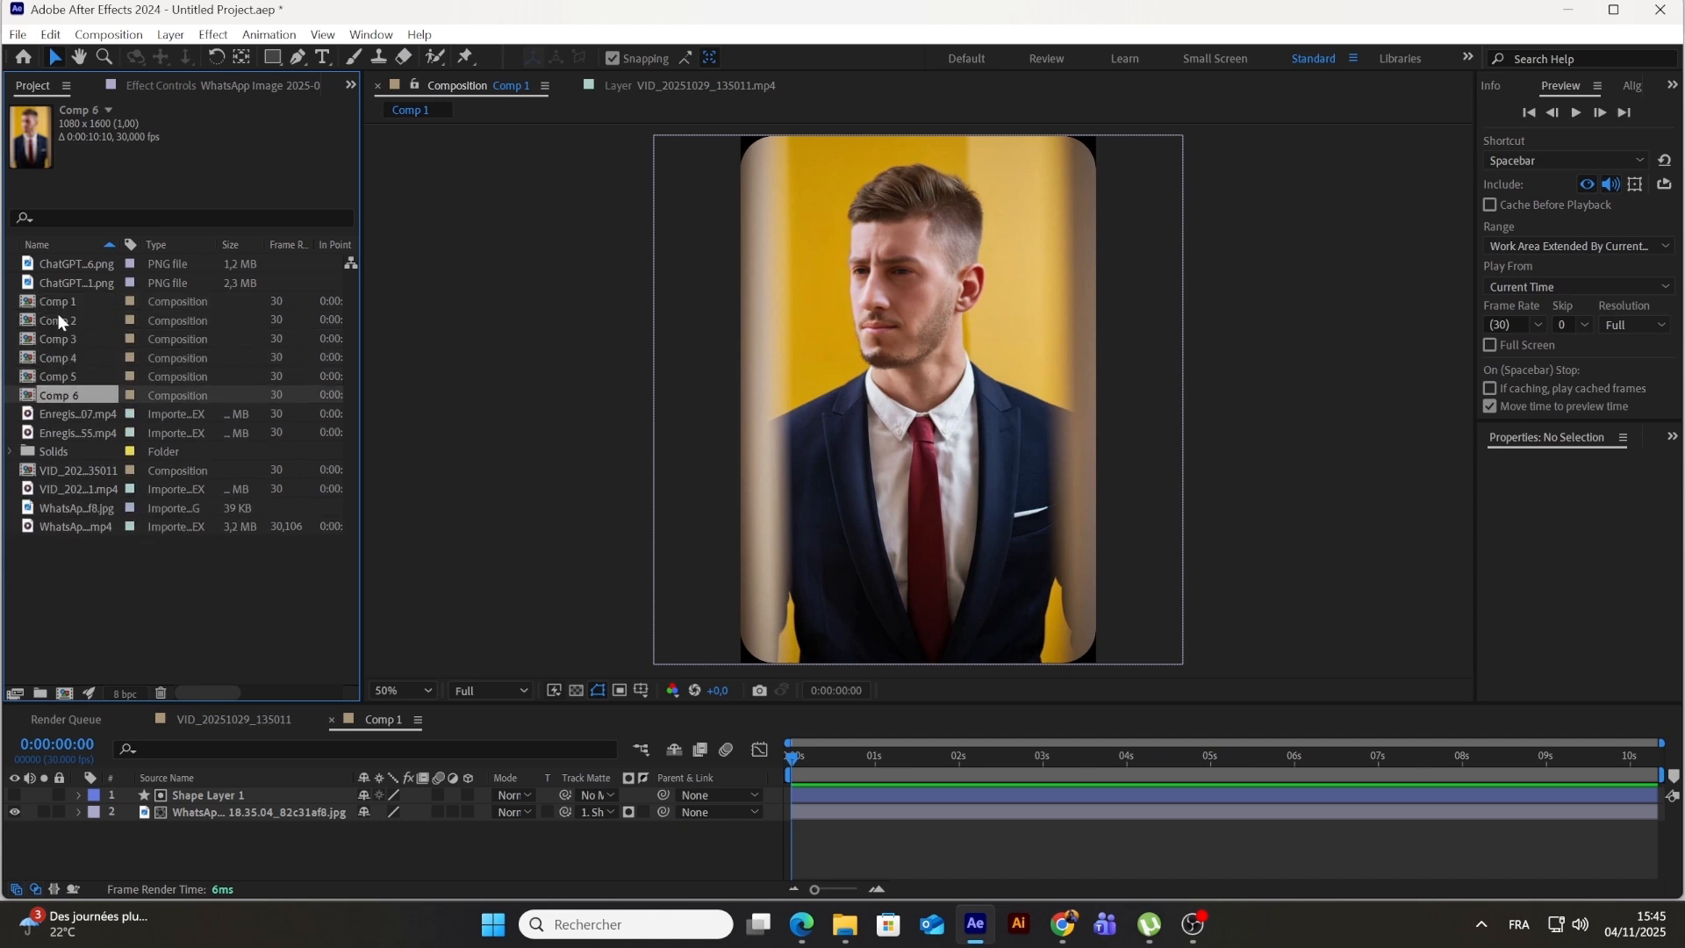
# Step: In Comp 2, replace the portrait image layer with the recording Enregistrement 2025-10-29 142607.mp4
pyautogui.doubleClick(58, 316)
pyautogui.click(49, 413)
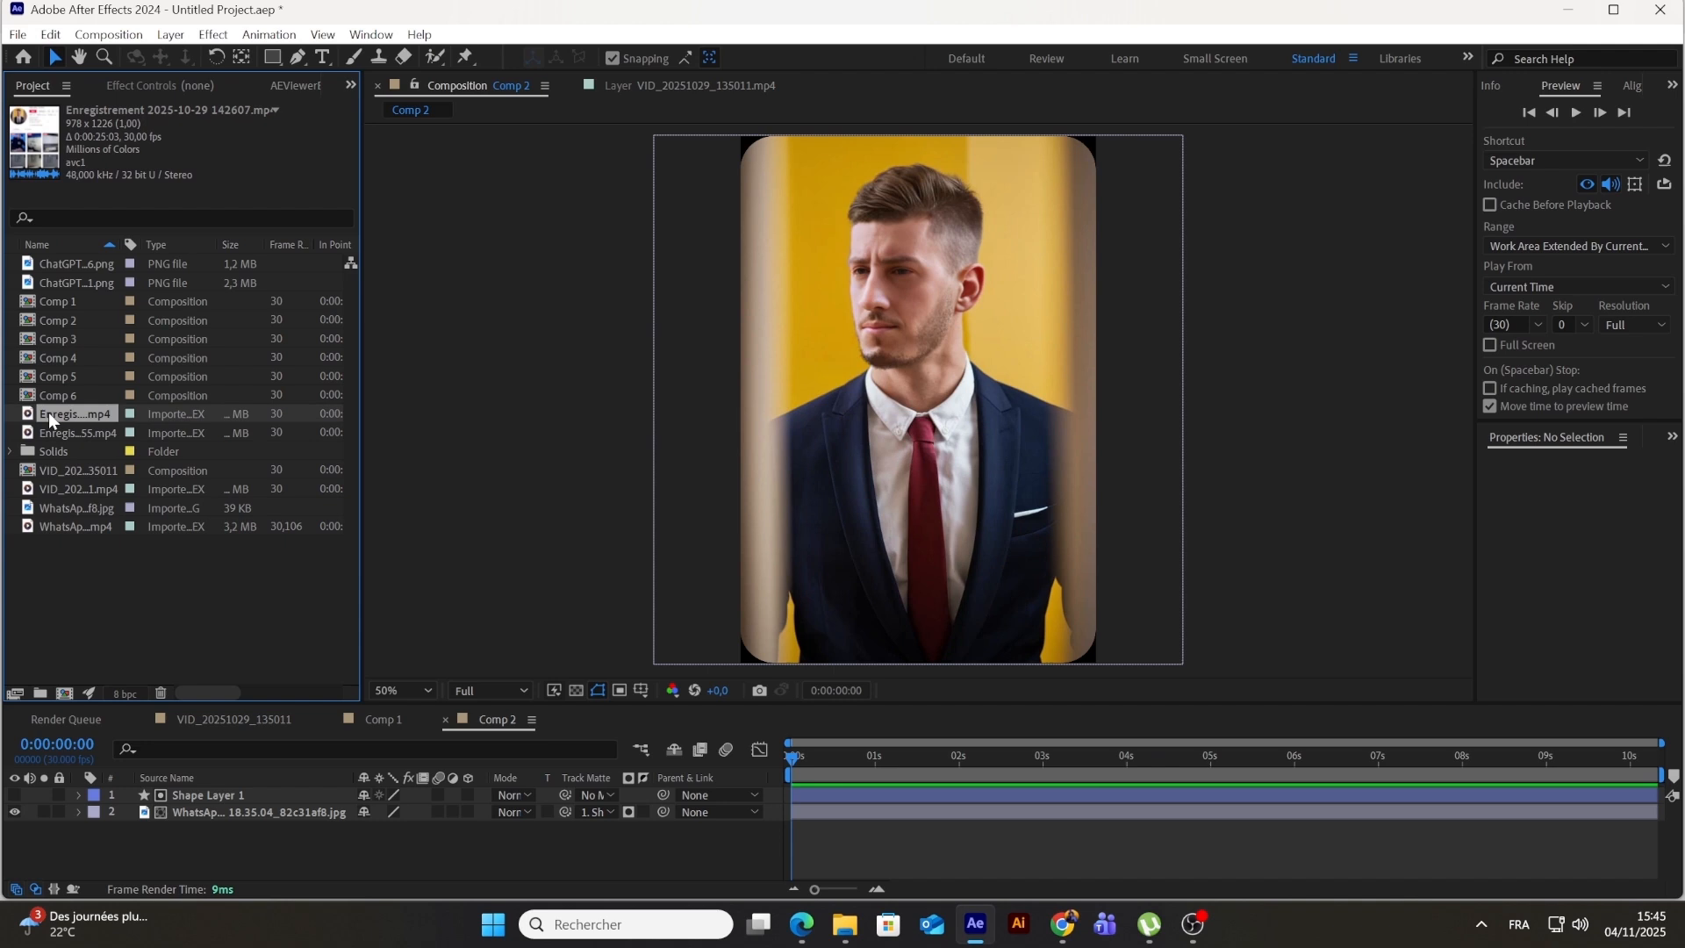
pyautogui.click(205, 811)
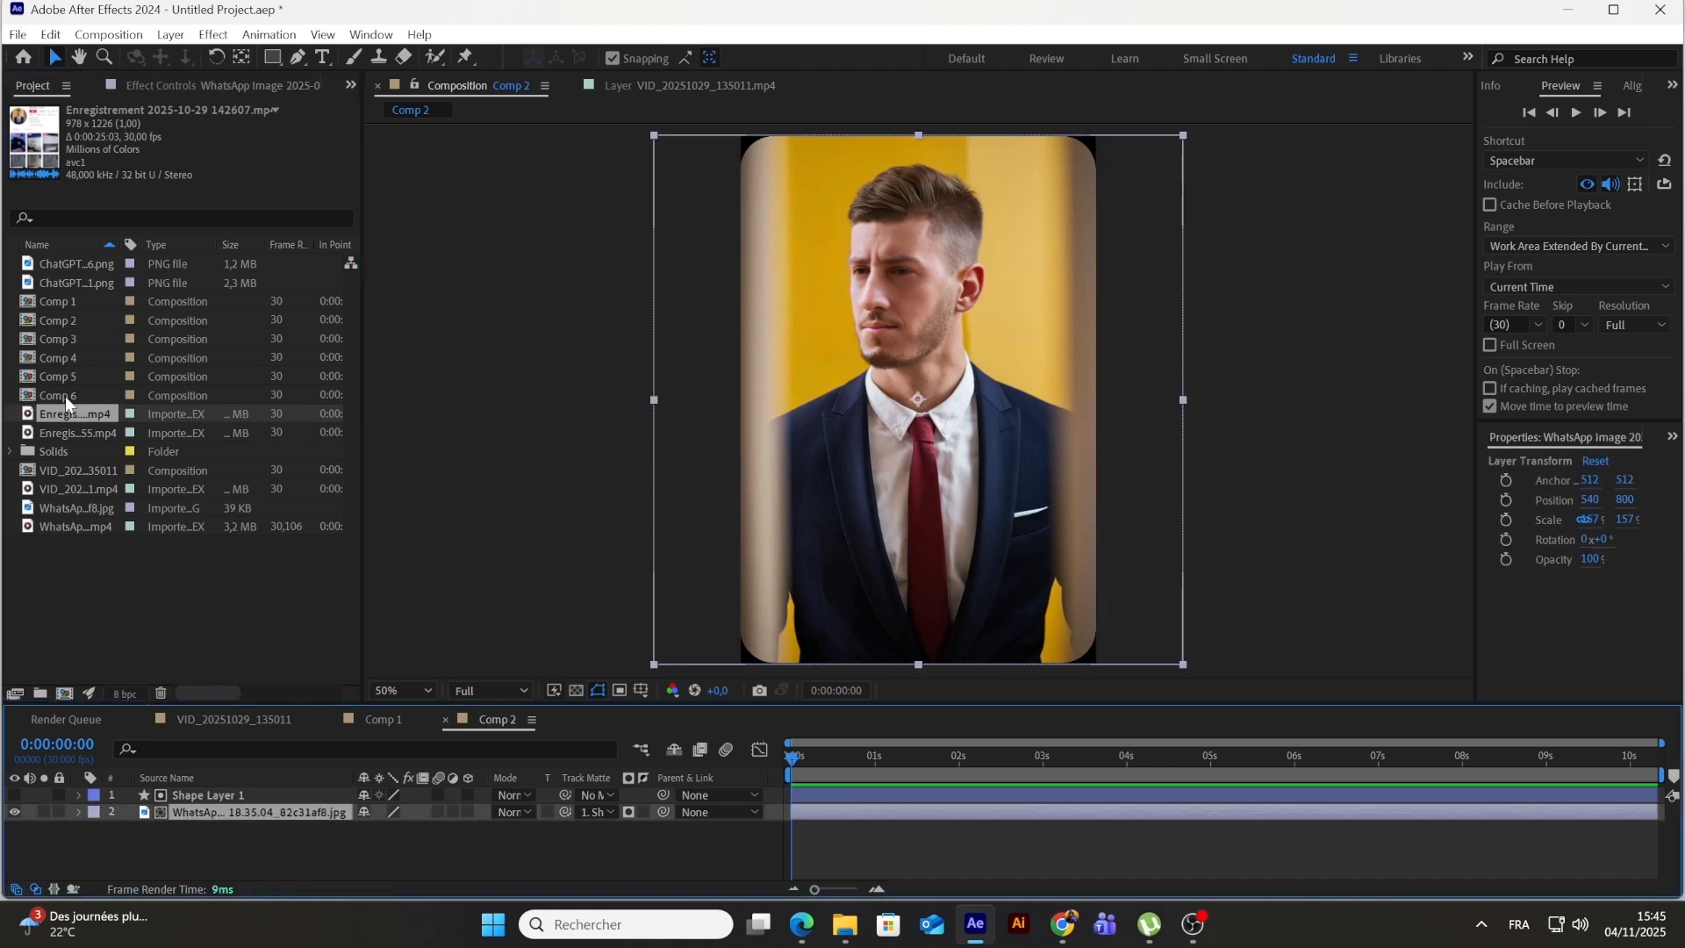
pyautogui.moveTo(74, 413); pyautogui.dragTo(223, 813)
# Step: Unlink the recording layer's scale proportions in Comp 2 and set its scale to about 115% by 135%
pyautogui.press('s')
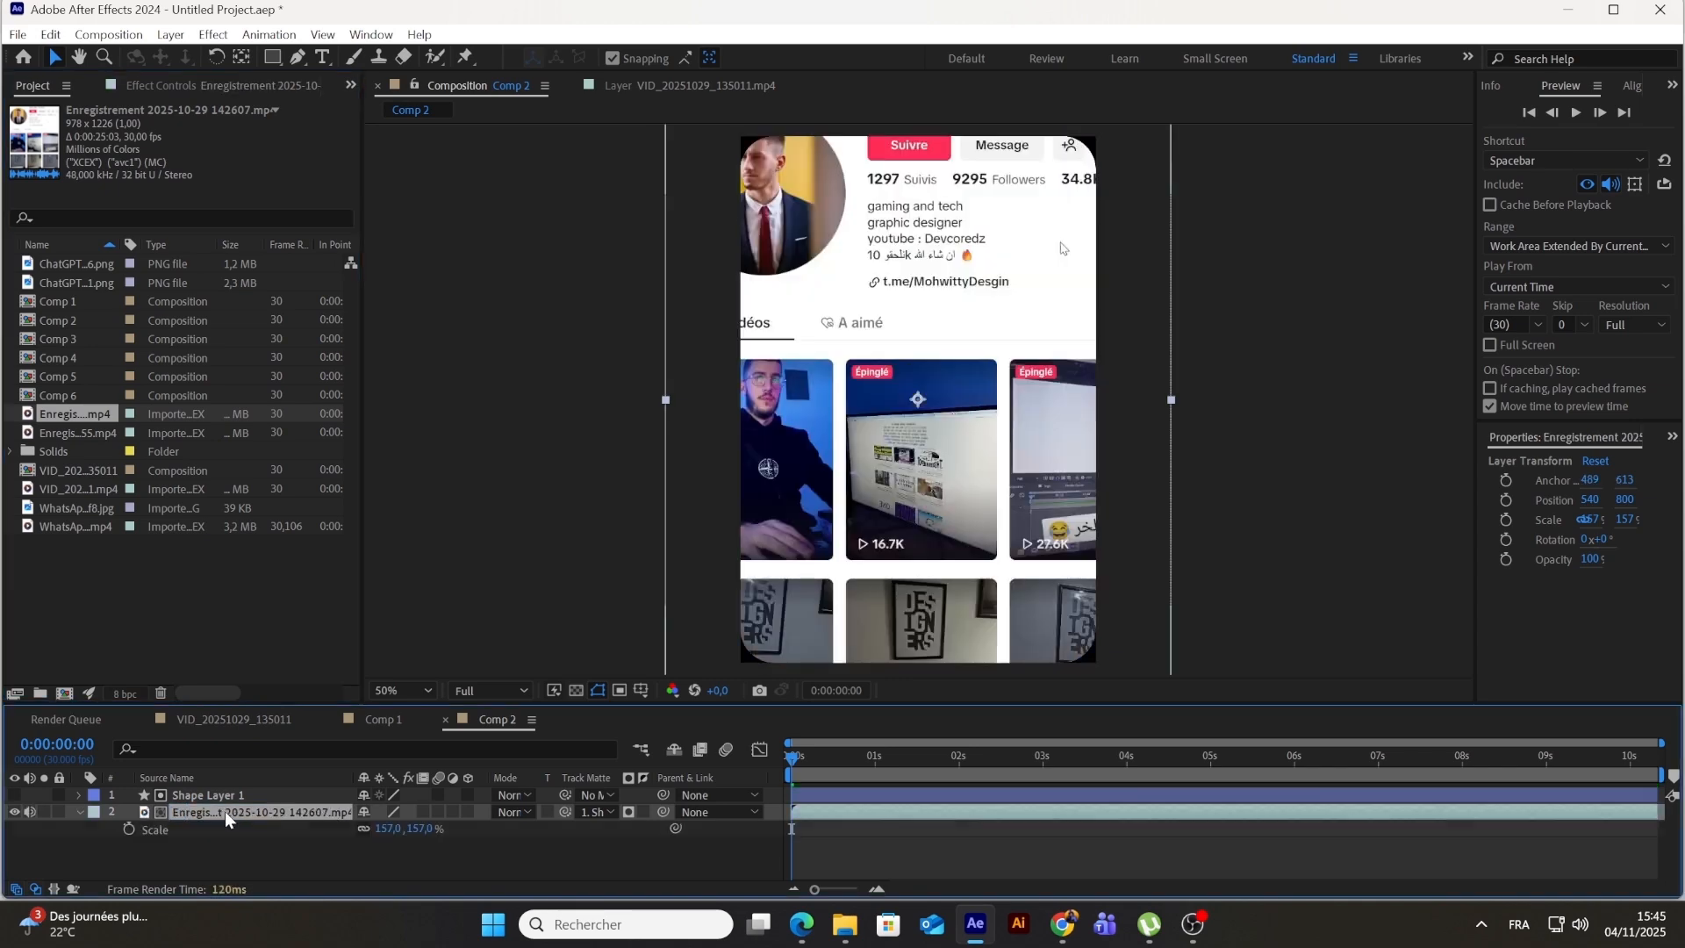
pyautogui.rightClick(158, 832)
pyautogui.click(213, 709)
pyautogui.moveTo(387, 829); pyautogui.dragTo(441, 830)
pyautogui.click(364, 827)
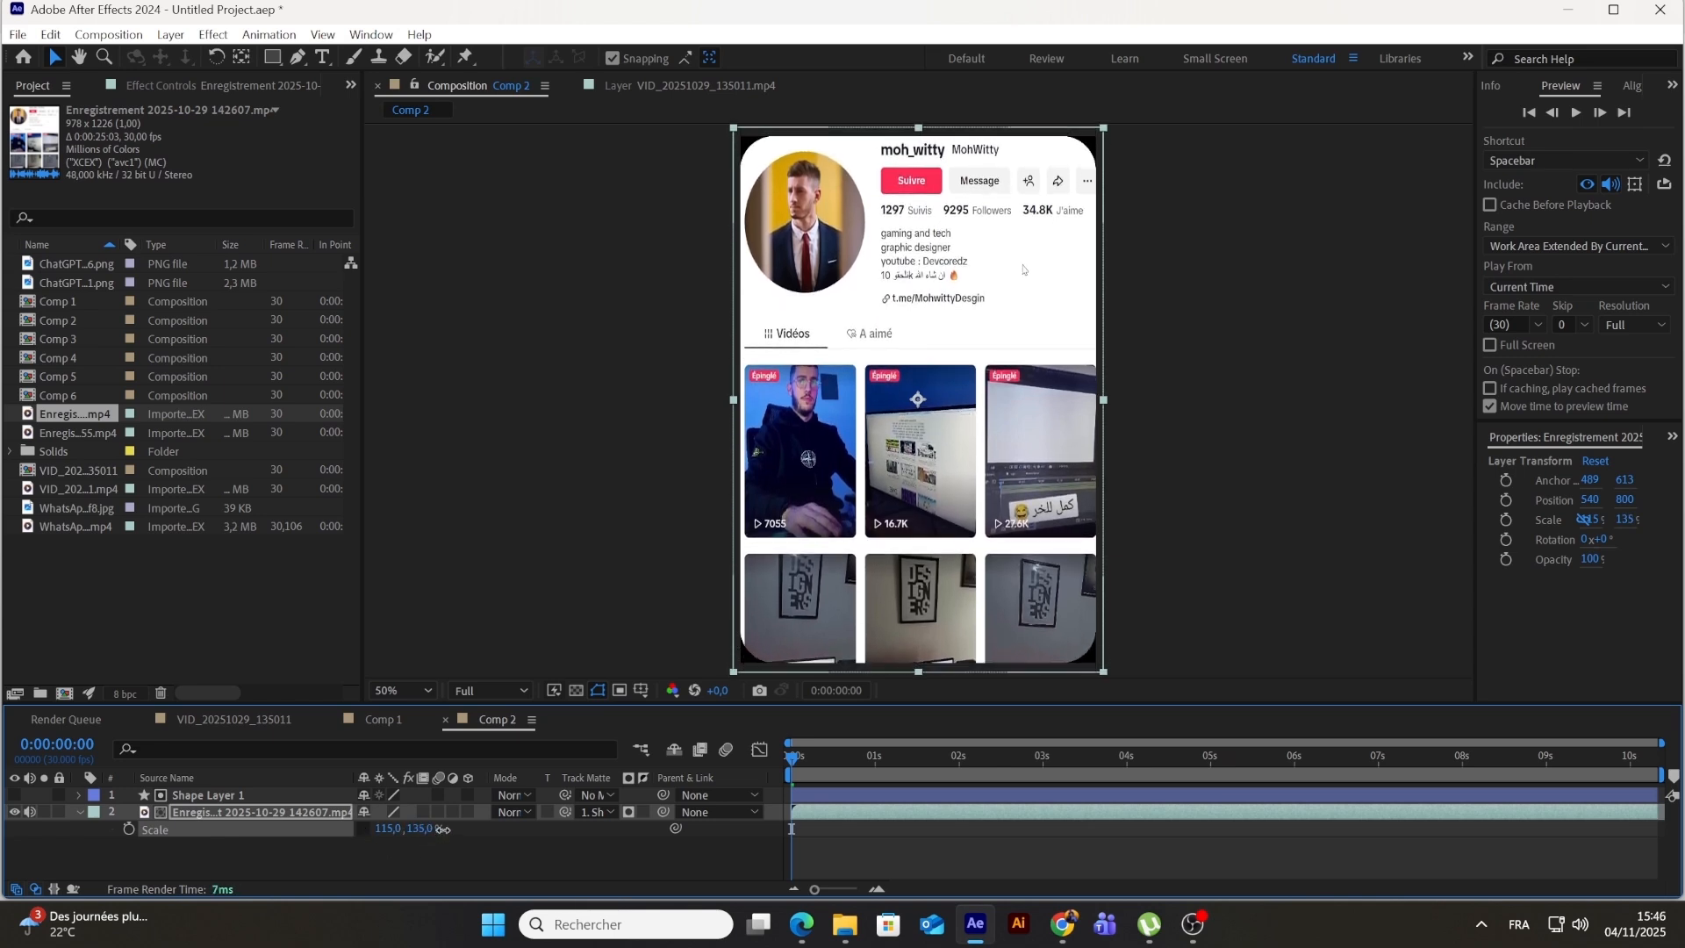
pyautogui.click(327, 879)
pyautogui.moveTo(379, 829); pyautogui.dragTo(381, 830)
pyautogui.click(328, 878)
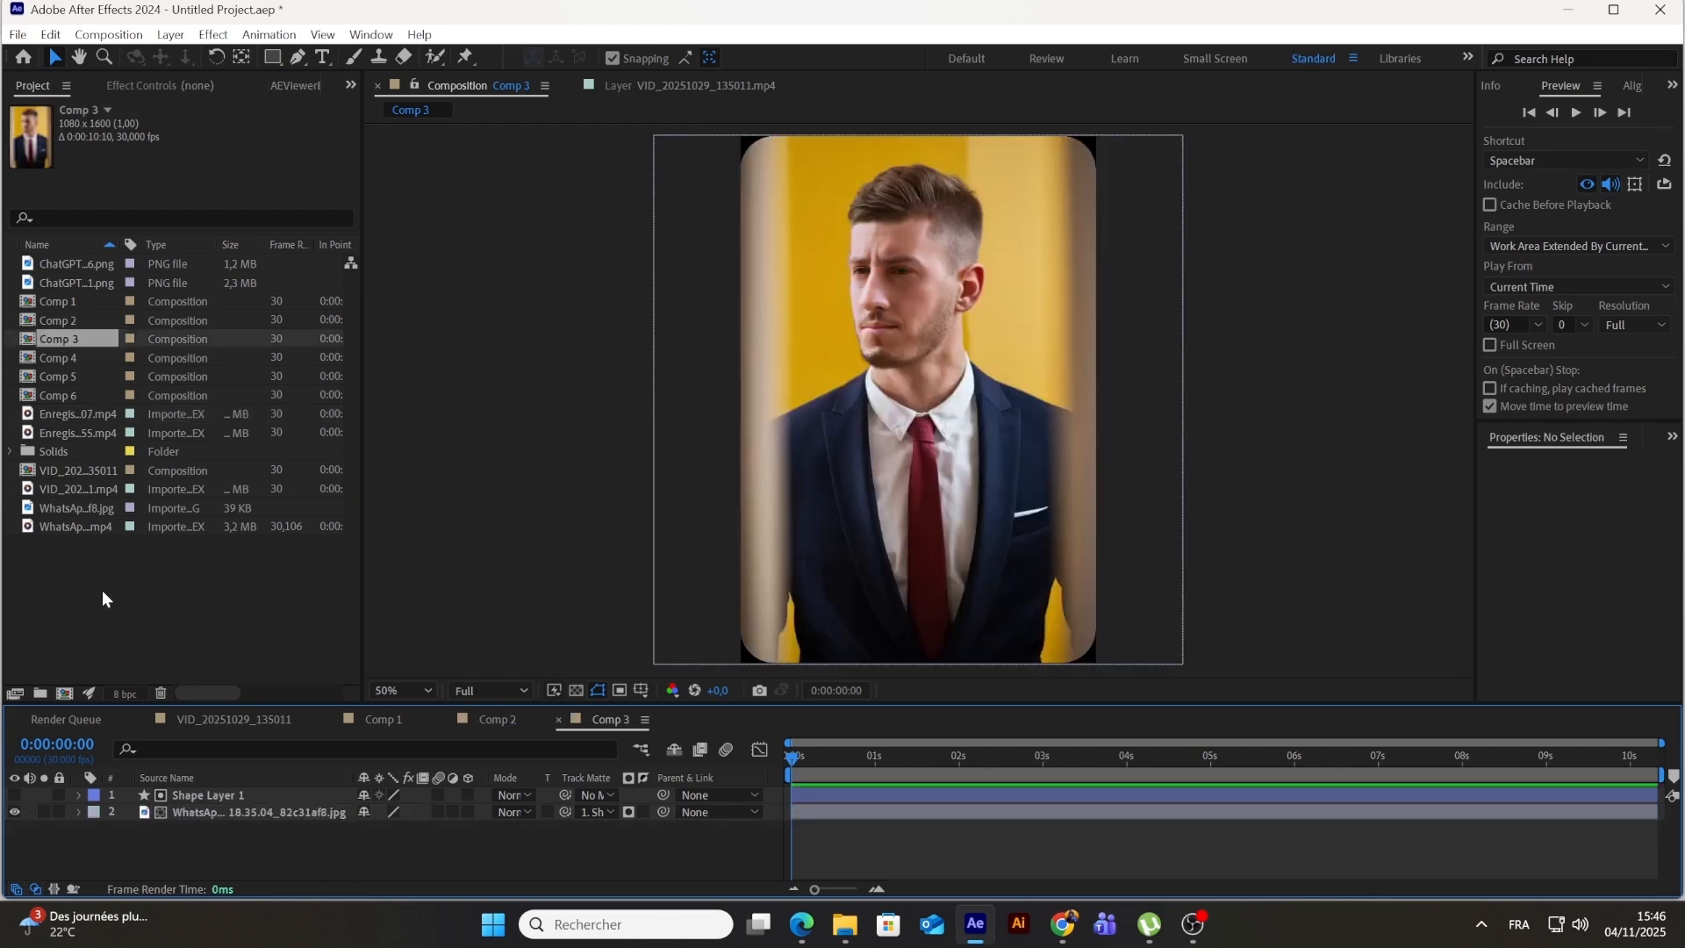
# Step: In Comp 3, replace the portrait with ChatGPT Image 29 oct. 2025, 16_26_01.png and scale it down to fit the card
pyautogui.click(77, 507)
pyautogui.moveTo(76, 283); pyautogui.dragTo(237, 814)
pyautogui.press('s')
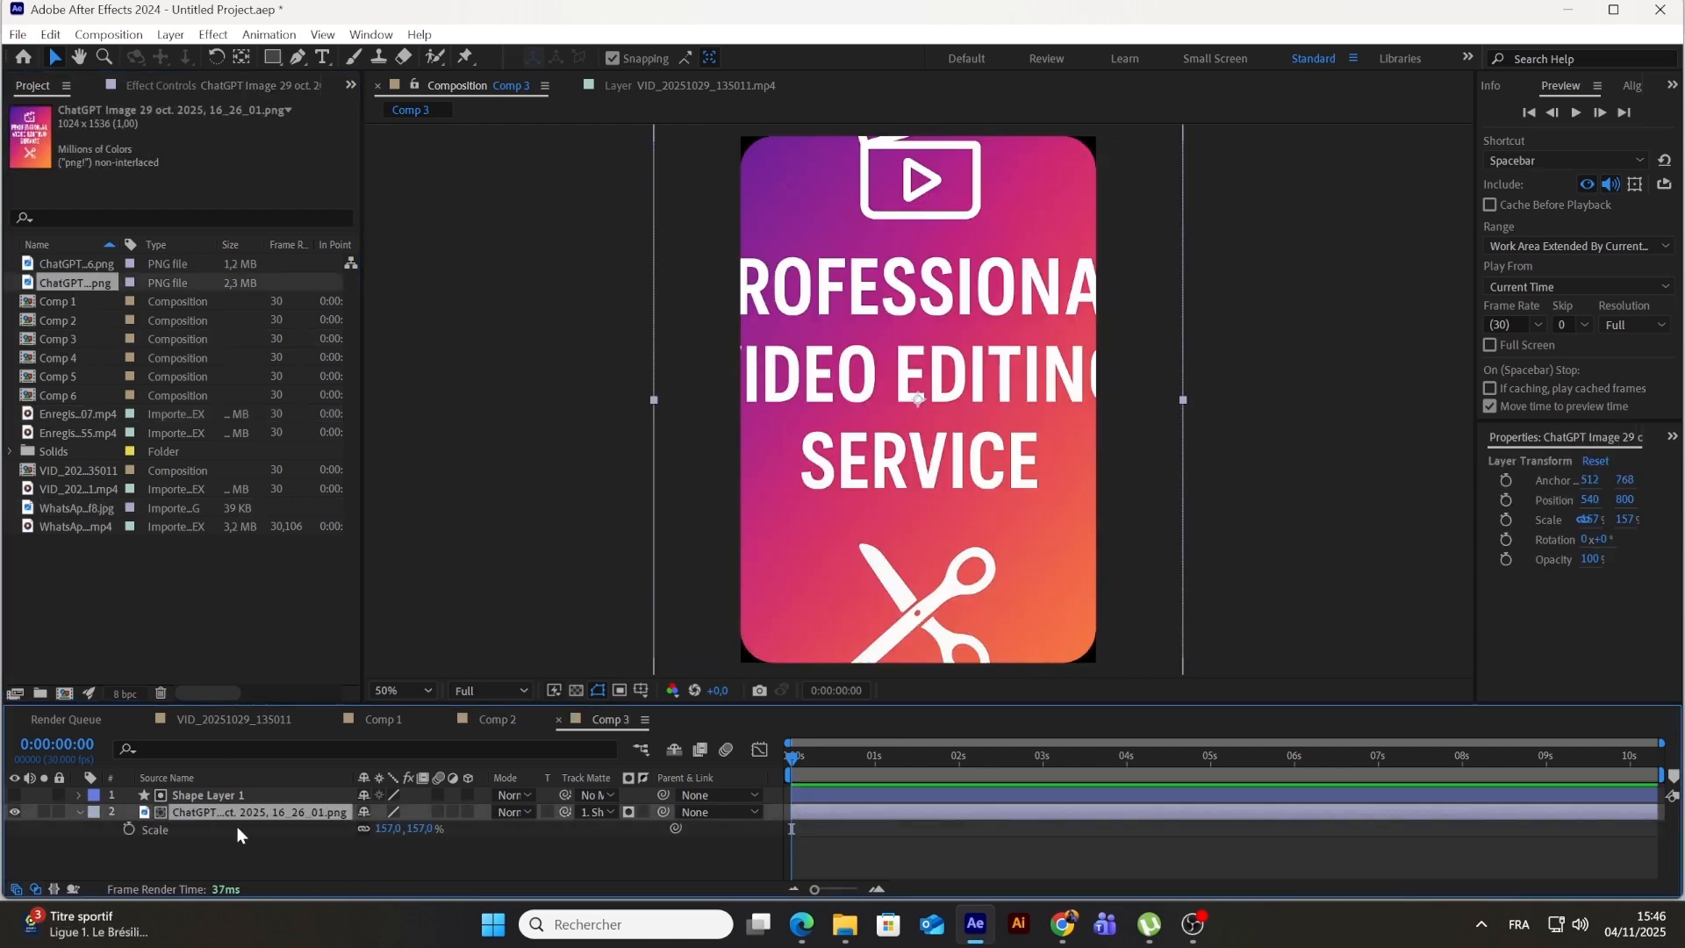
pyautogui.moveTo(379, 829); pyautogui.dragTo(326, 830)
pyautogui.click(264, 869)
# Step: In Comp 4, replace the portrait with the WhatsApp video and enlarge it to fill the card
pyautogui.doubleClick(57, 358)
pyautogui.moveTo(77, 526); pyautogui.dragTo(201, 813)
pyautogui.press('s')
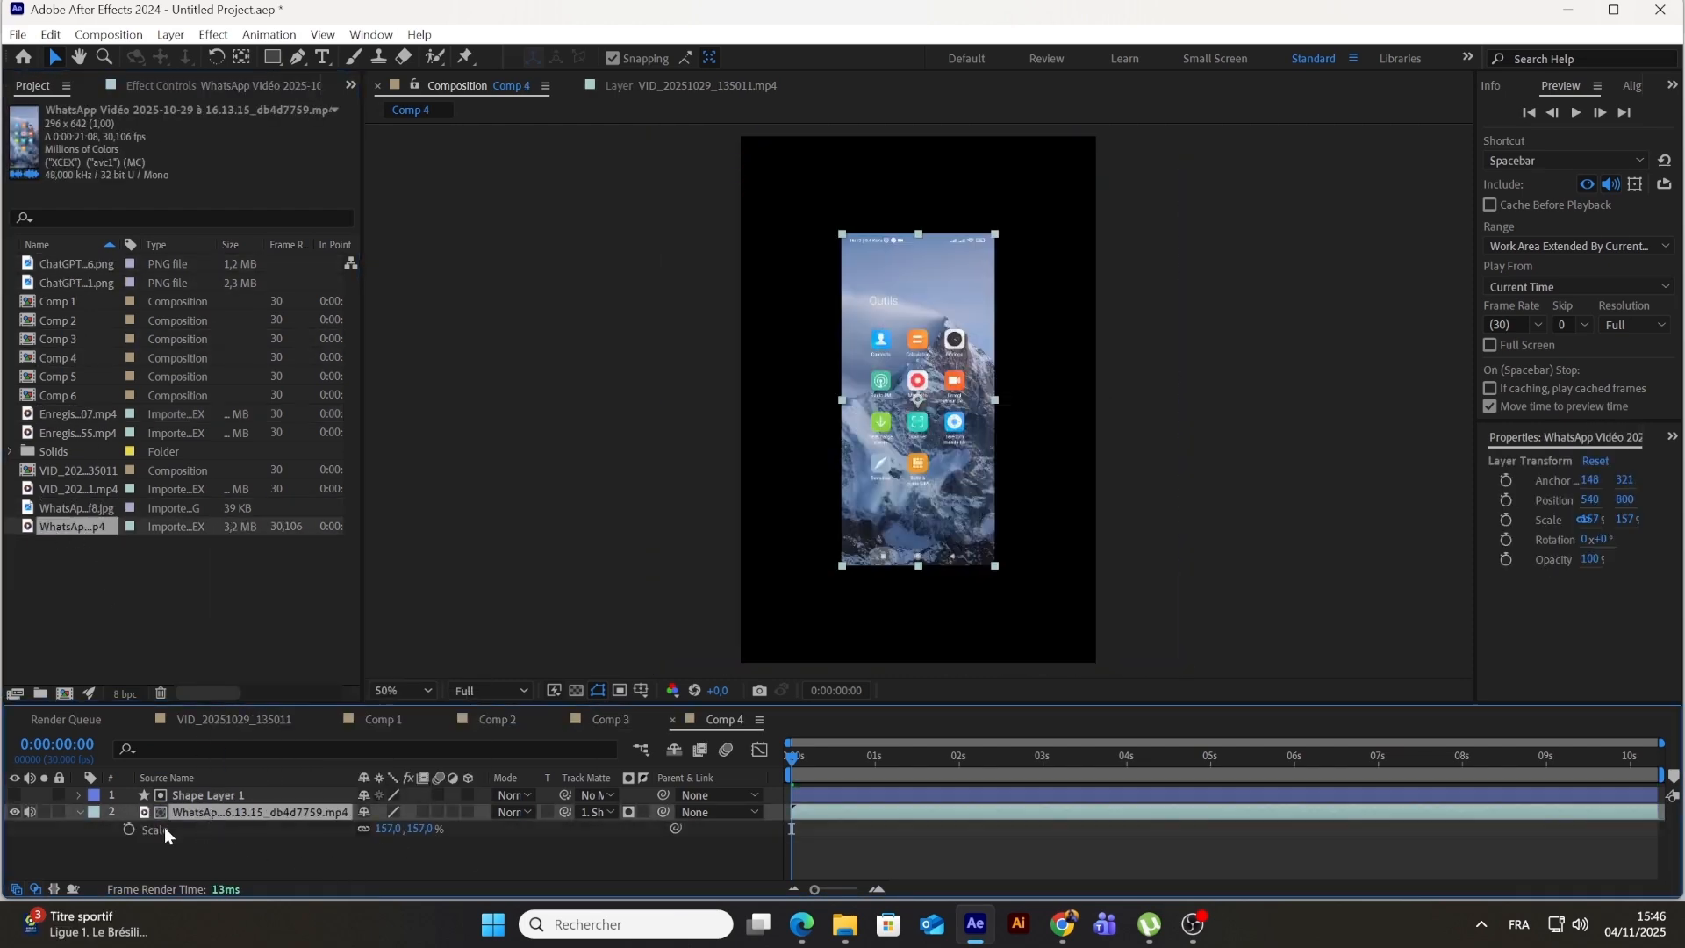
pyautogui.moveTo(386, 828); pyautogui.dragTo(597, 812)
# Step: Slide the WhatsApp video layer earlier so it ends at about 3 seconds, and set its position to 540, 936
pyautogui.moveTo(1059, 809); pyautogui.dragTo(522, 827)
pyautogui.press('p')
pyautogui.click(861, 857)
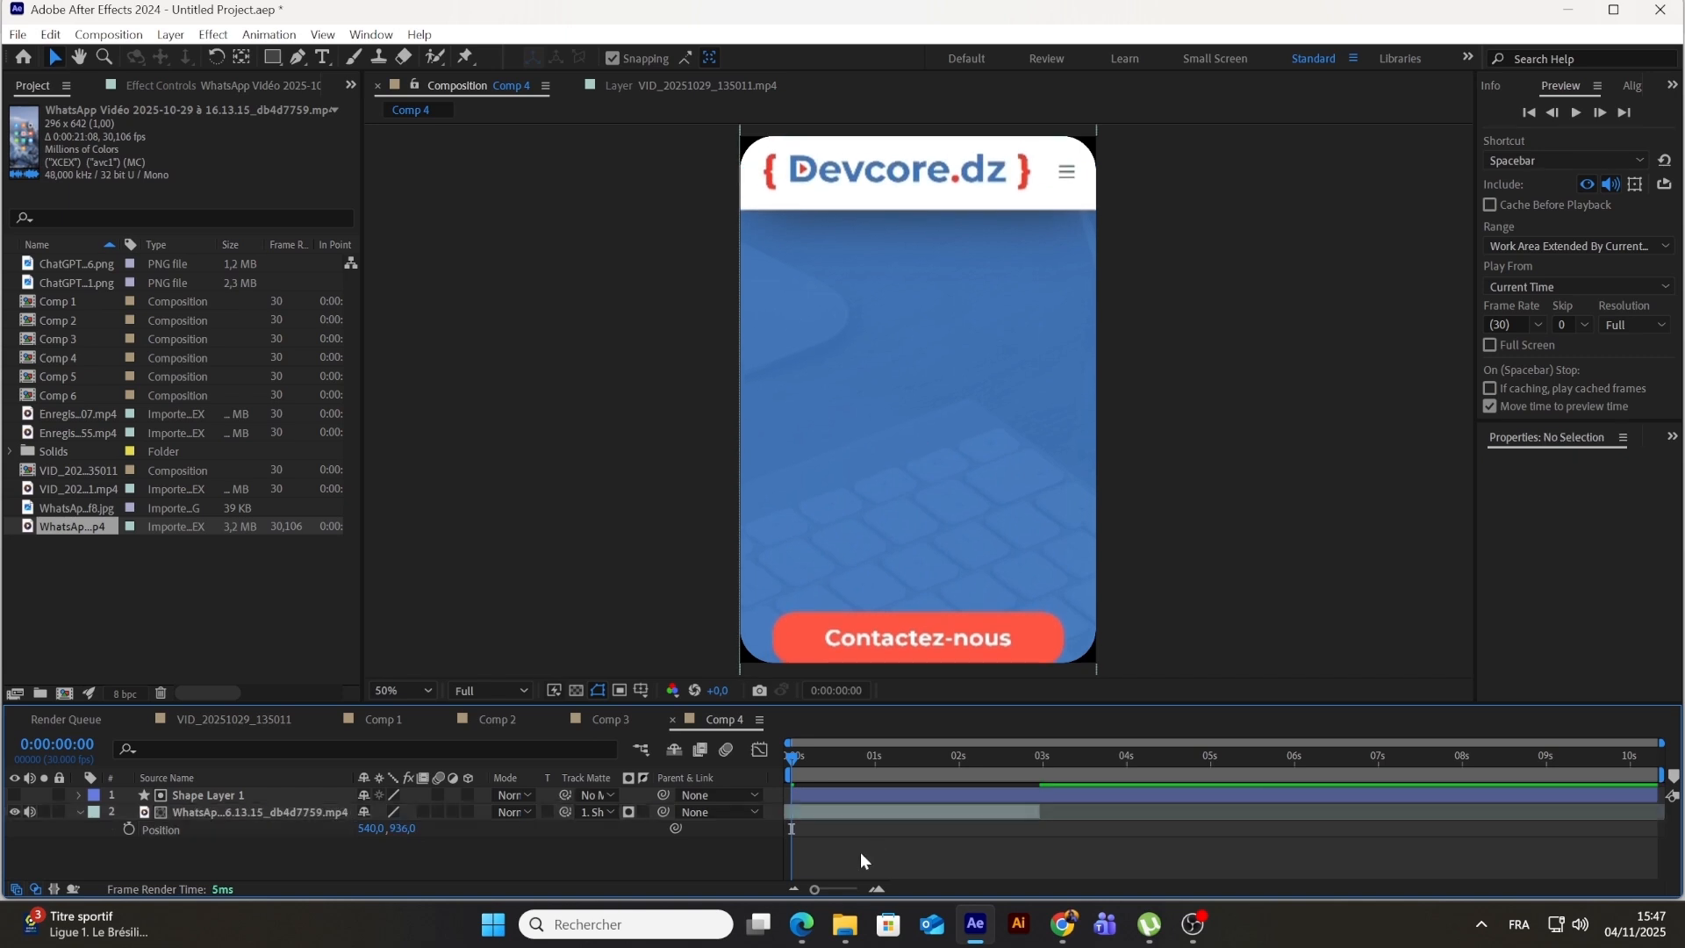
# Step: Enable time remapping on the WhatsApp video layer and extend the layer to the end of Comp 4
pyautogui.rightClick(865, 812)
pyautogui.click(1032, 851)
pyautogui.rightClick(960, 812)
pyautogui.moveTo(1048, 311)
pyautogui.click(1273, 309)
pyautogui.moveTo(1039, 812); pyautogui.dragTo(1658, 811)
pyautogui.moveTo(1208, 758); pyautogui.dragTo(474, 793)
pyautogui.click(79, 811)
pyautogui.click(149, 852)
# Step: In Comp 5, replace the portrait image layer with the recording Enregistrement 2025-10-29 143055.mp4
pyautogui.click(63, 376)
pyautogui.doubleClick(62, 377)
pyautogui.click(65, 264)
pyautogui.click(61, 411)
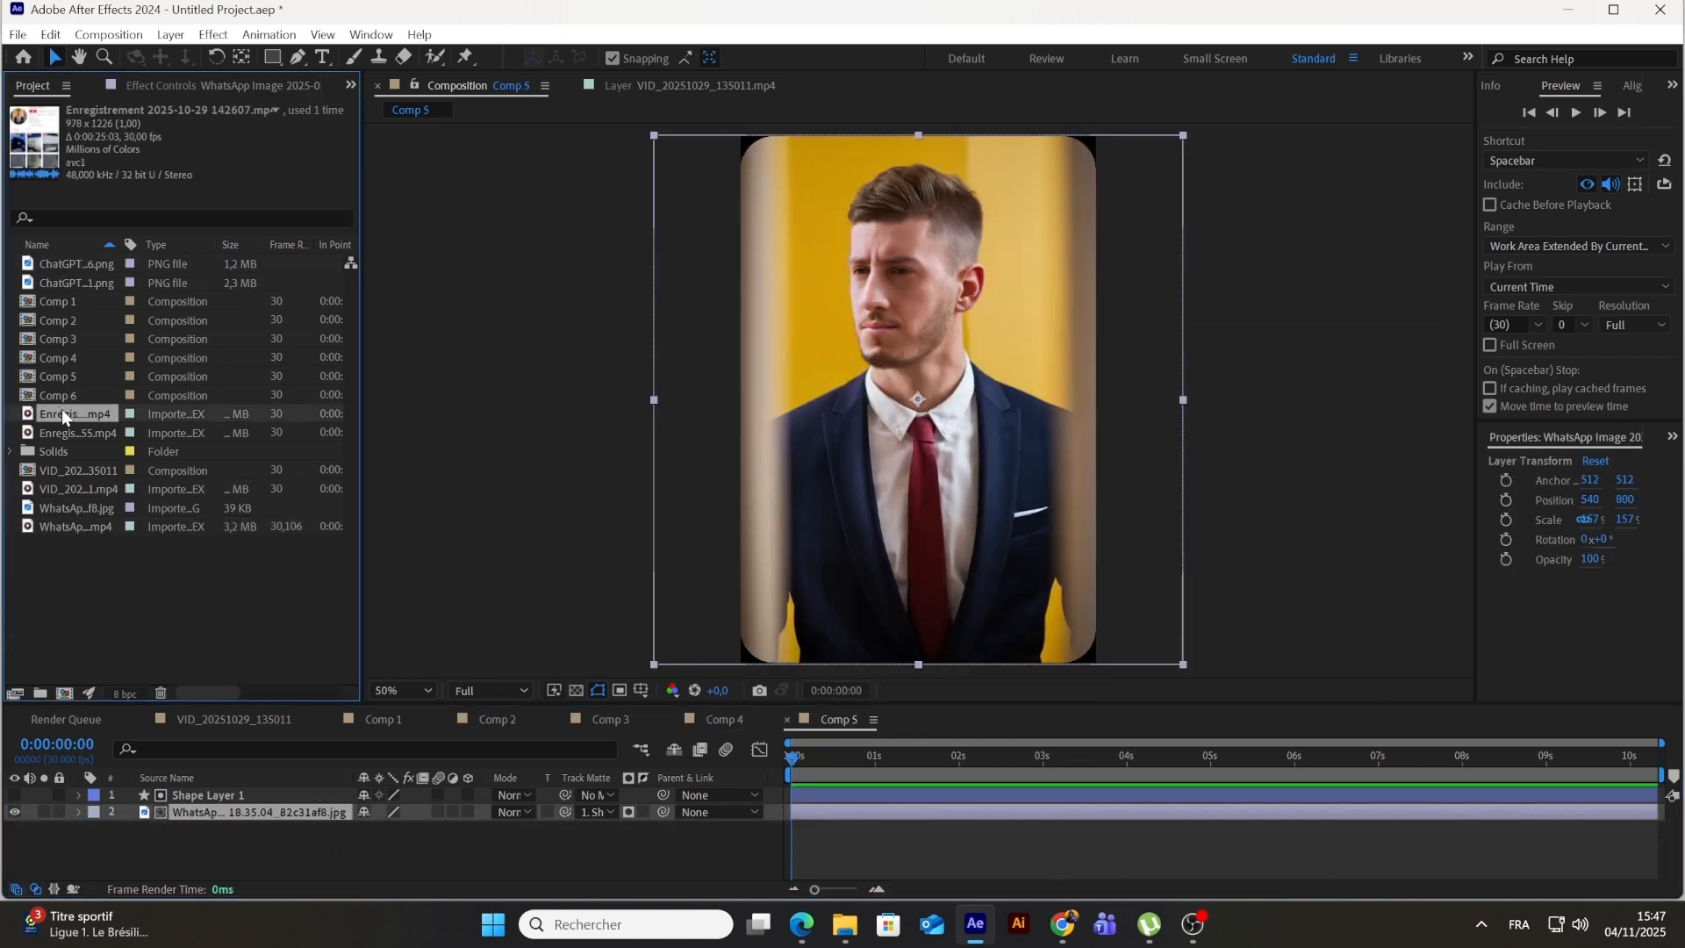
pyautogui.moveTo(74, 432); pyautogui.dragTo(202, 812)
# Step: Scale the recording in Comp 5 with unlinked proportions to fill the card height, and shift it sideways within the card
pyautogui.press('s')
pyautogui.moveTo(386, 828); pyautogui.dragTo(454, 828)
pyautogui.click(364, 828)
pyautogui.moveTo(386, 828); pyautogui.dragTo(391, 828)
pyautogui.moveTo(922, 365); pyautogui.dragTo(931, 355)
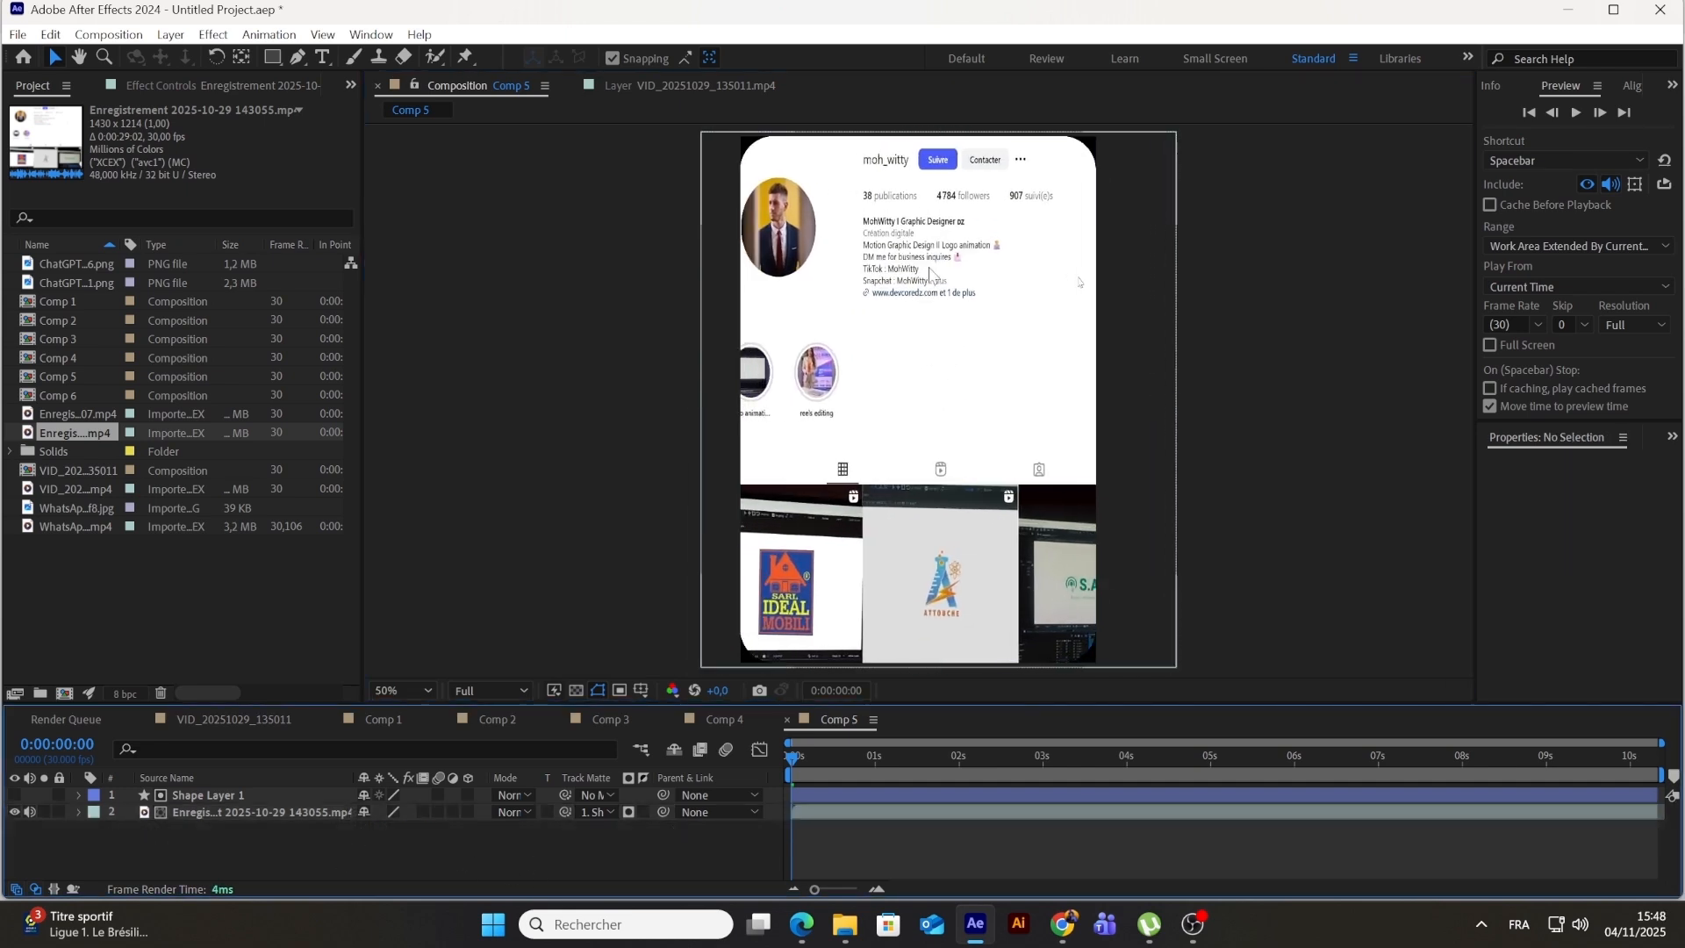
# Step: Add Comp 1 through Comp 6 above the other layers in the VID_20251029_135011 composition
pyautogui.click(233, 719)
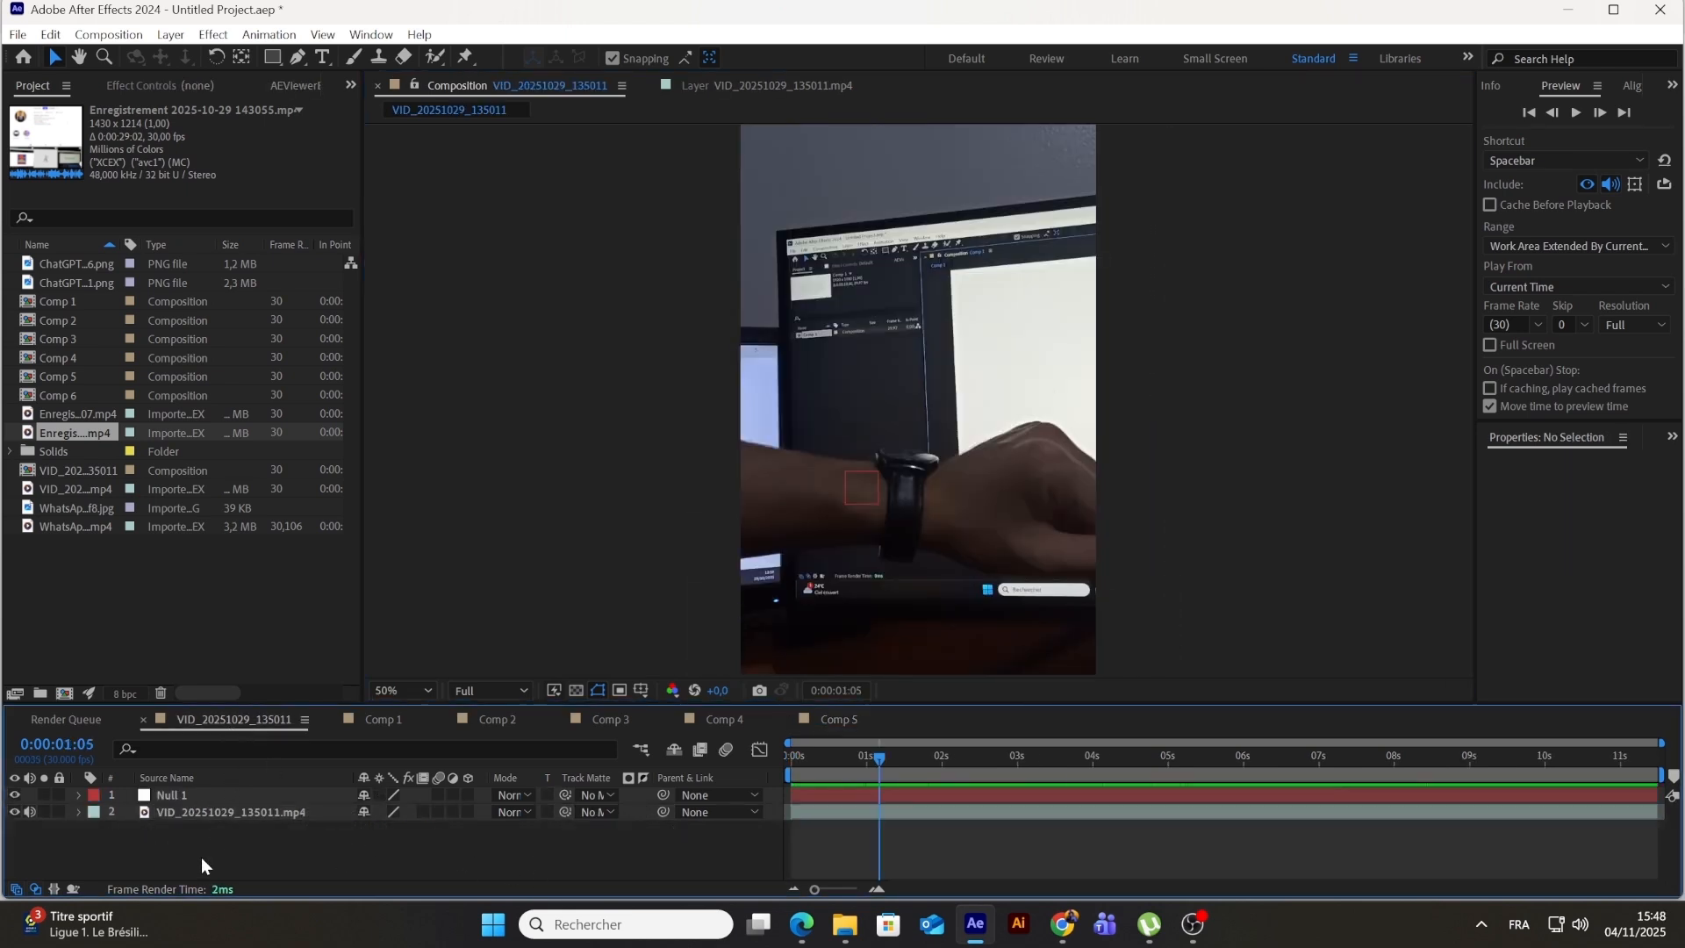
pyautogui.click(68, 396)
pyautogui.keyDown('shift'); pyautogui.click(88, 300); pyautogui.keyUp('shift')
pyautogui.moveTo(69, 304); pyautogui.dragTo(176, 788)
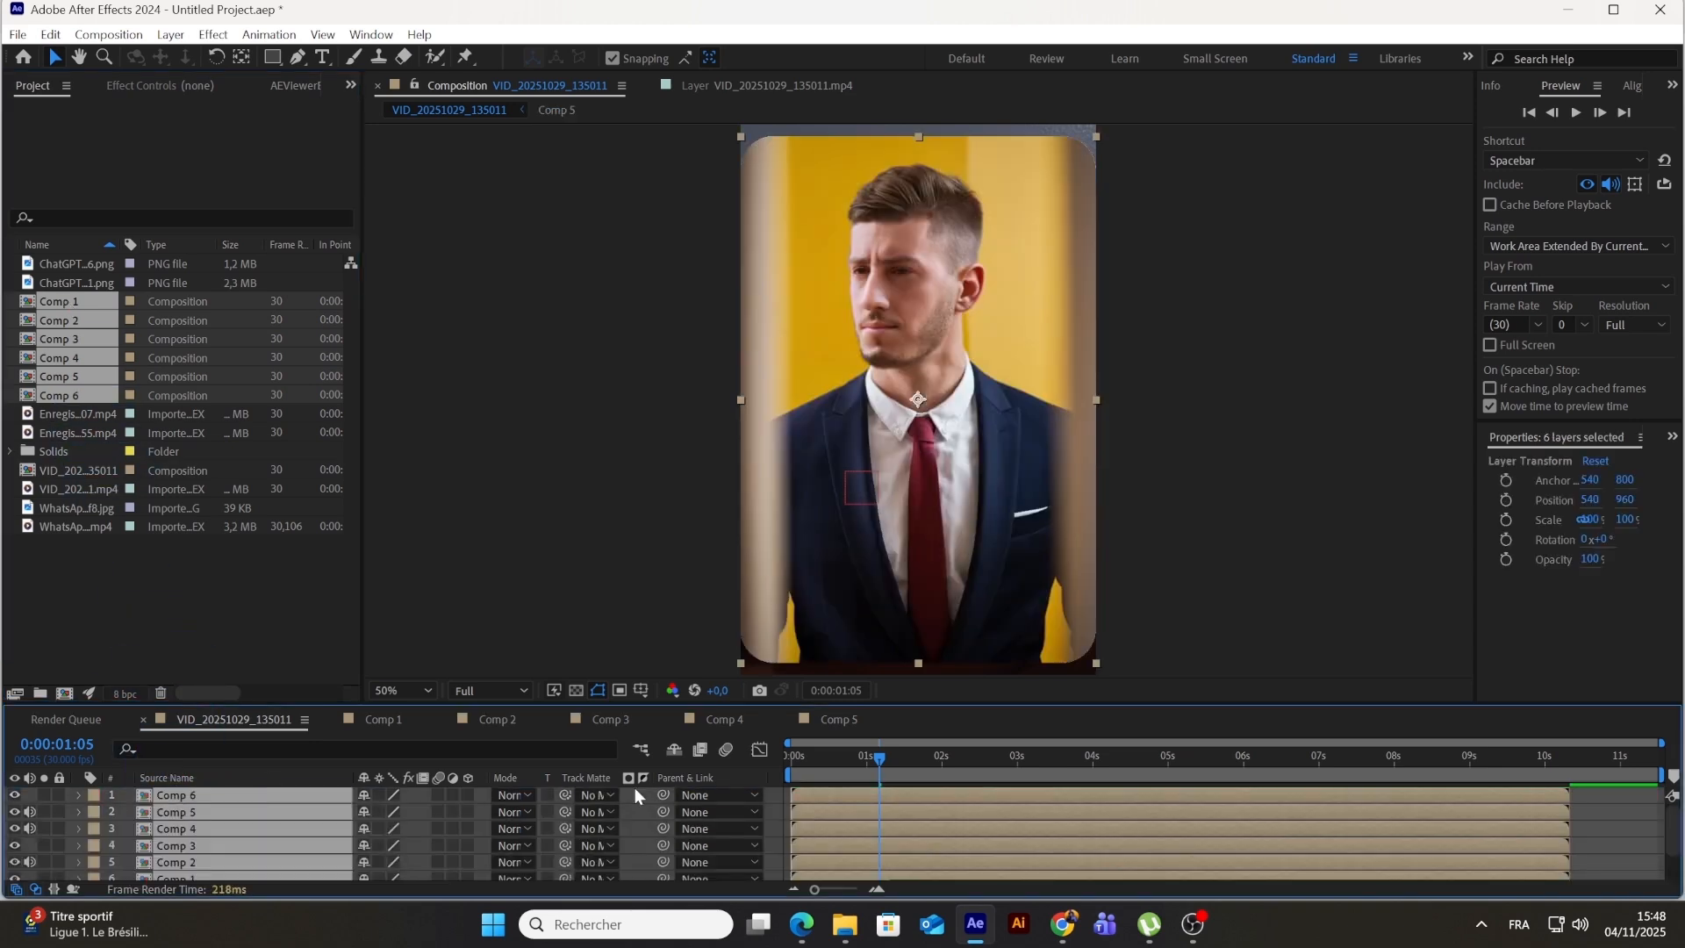
# Step: Create a null object in the VID_20251029_135011 composition and parent all six comp layers to it
pyautogui.rightClick(772, 820)
pyautogui.moveTo(892, 579)
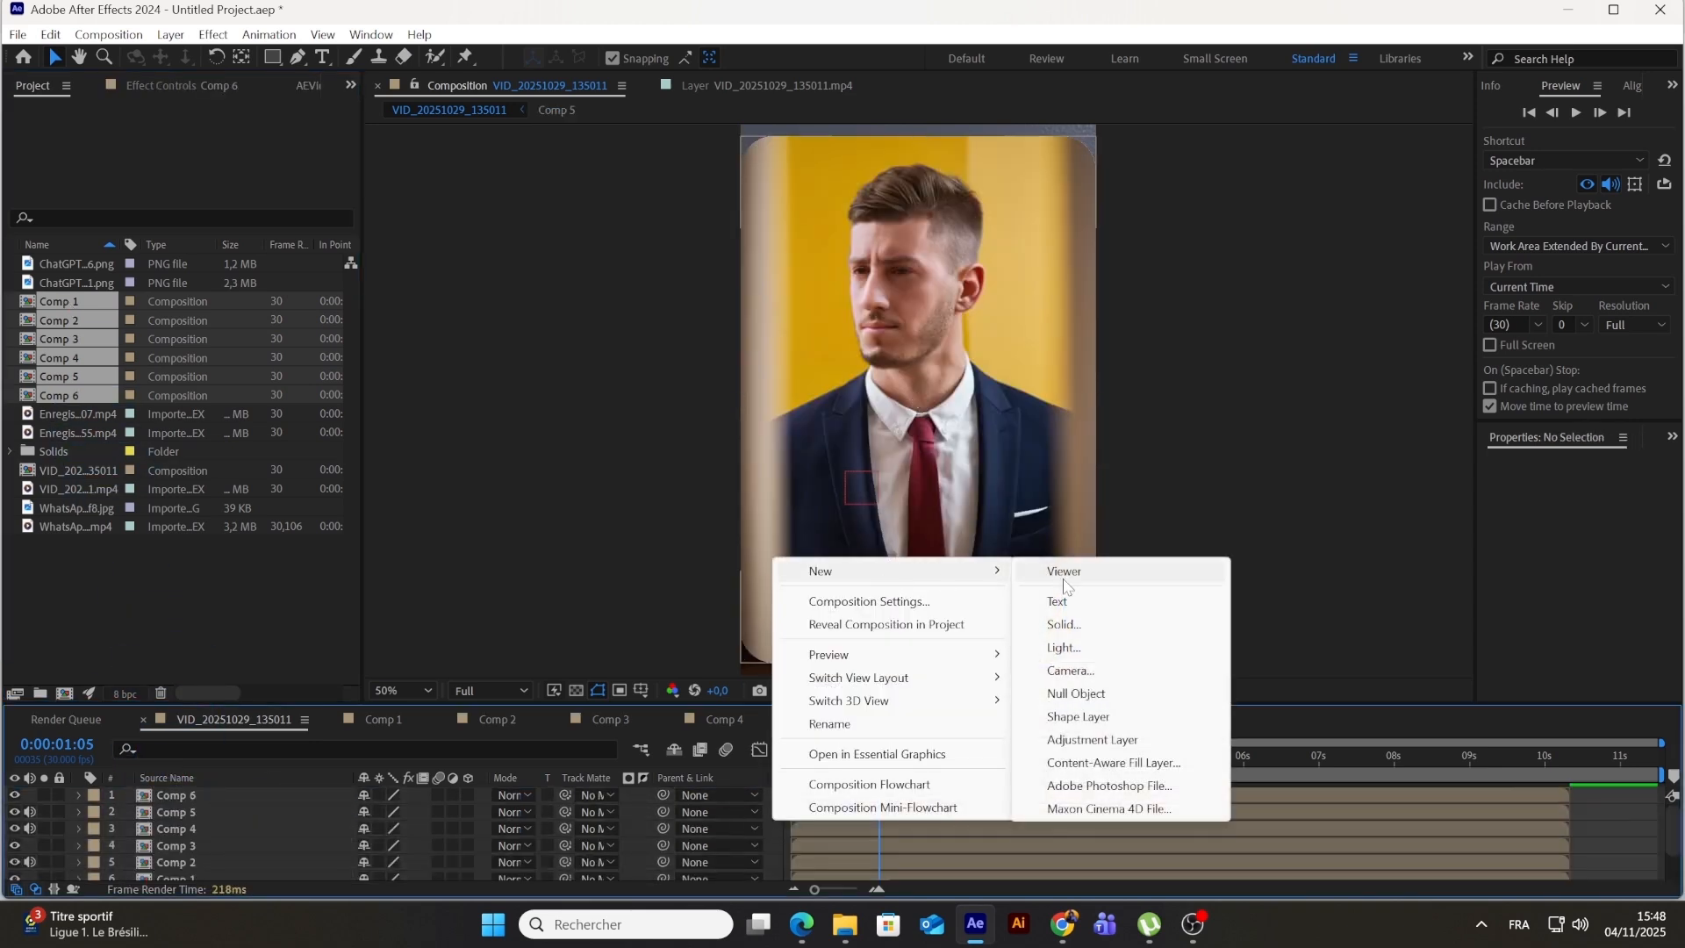
pyautogui.click(1072, 694)
pyautogui.click(172, 791)
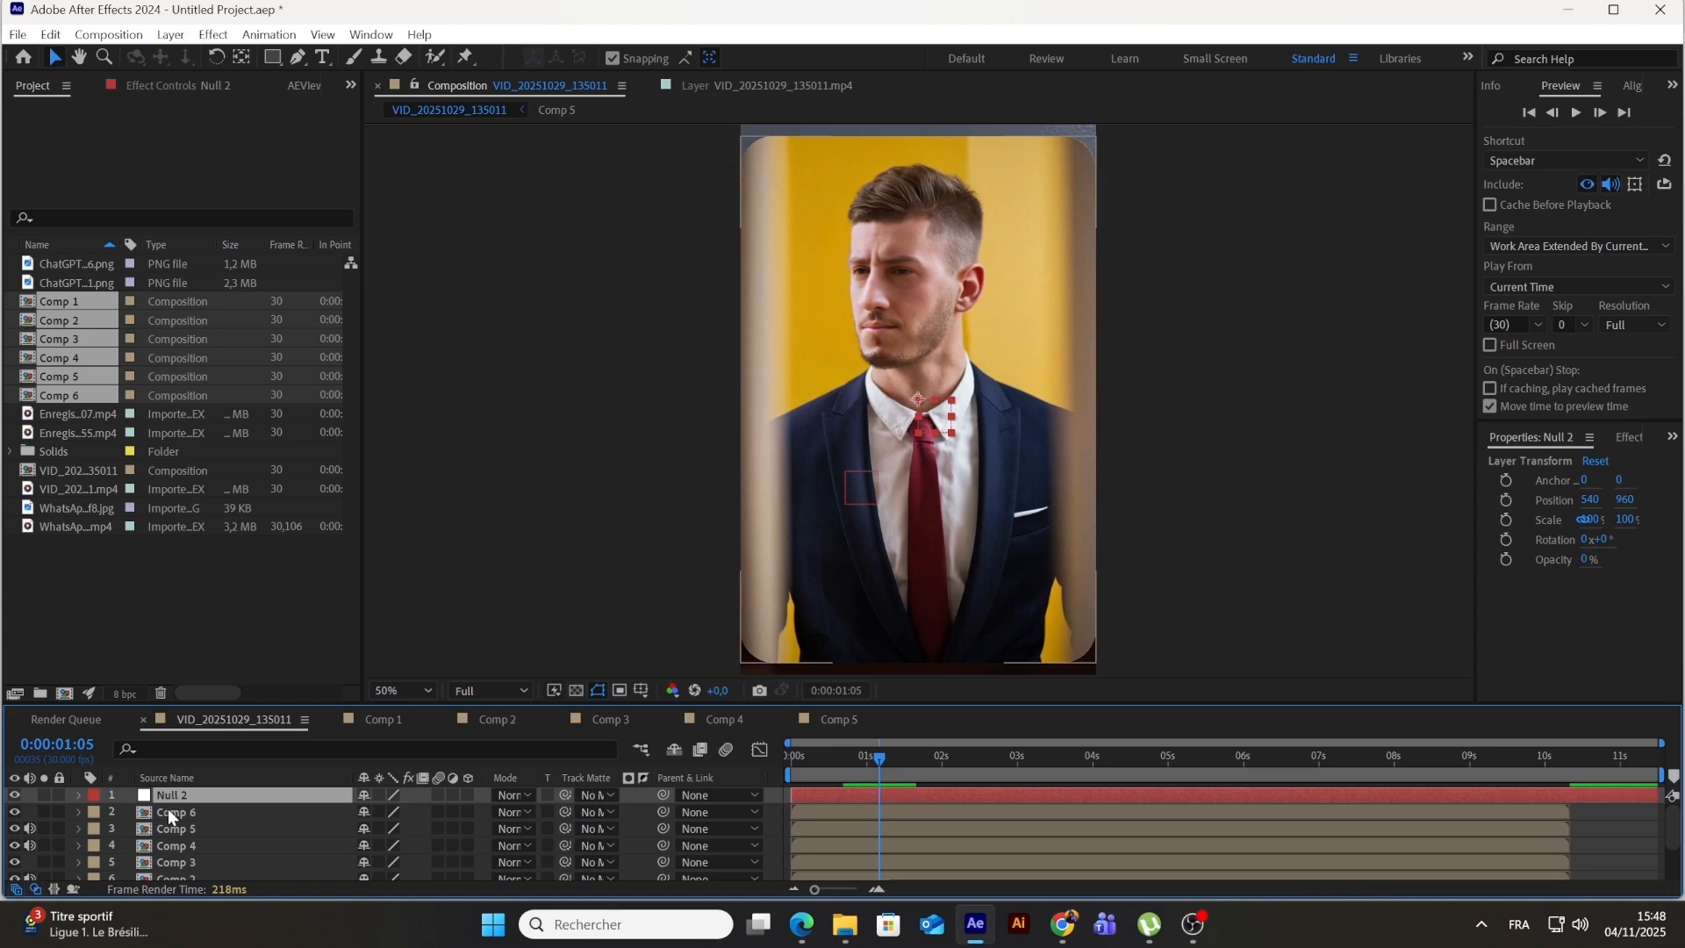
pyautogui.scroll(-2, 167, 808)
pyautogui.keyDown('shift'); pyautogui.click(213, 841); pyautogui.keyUp('shift')
pyautogui.scroll(2, 260, 830)
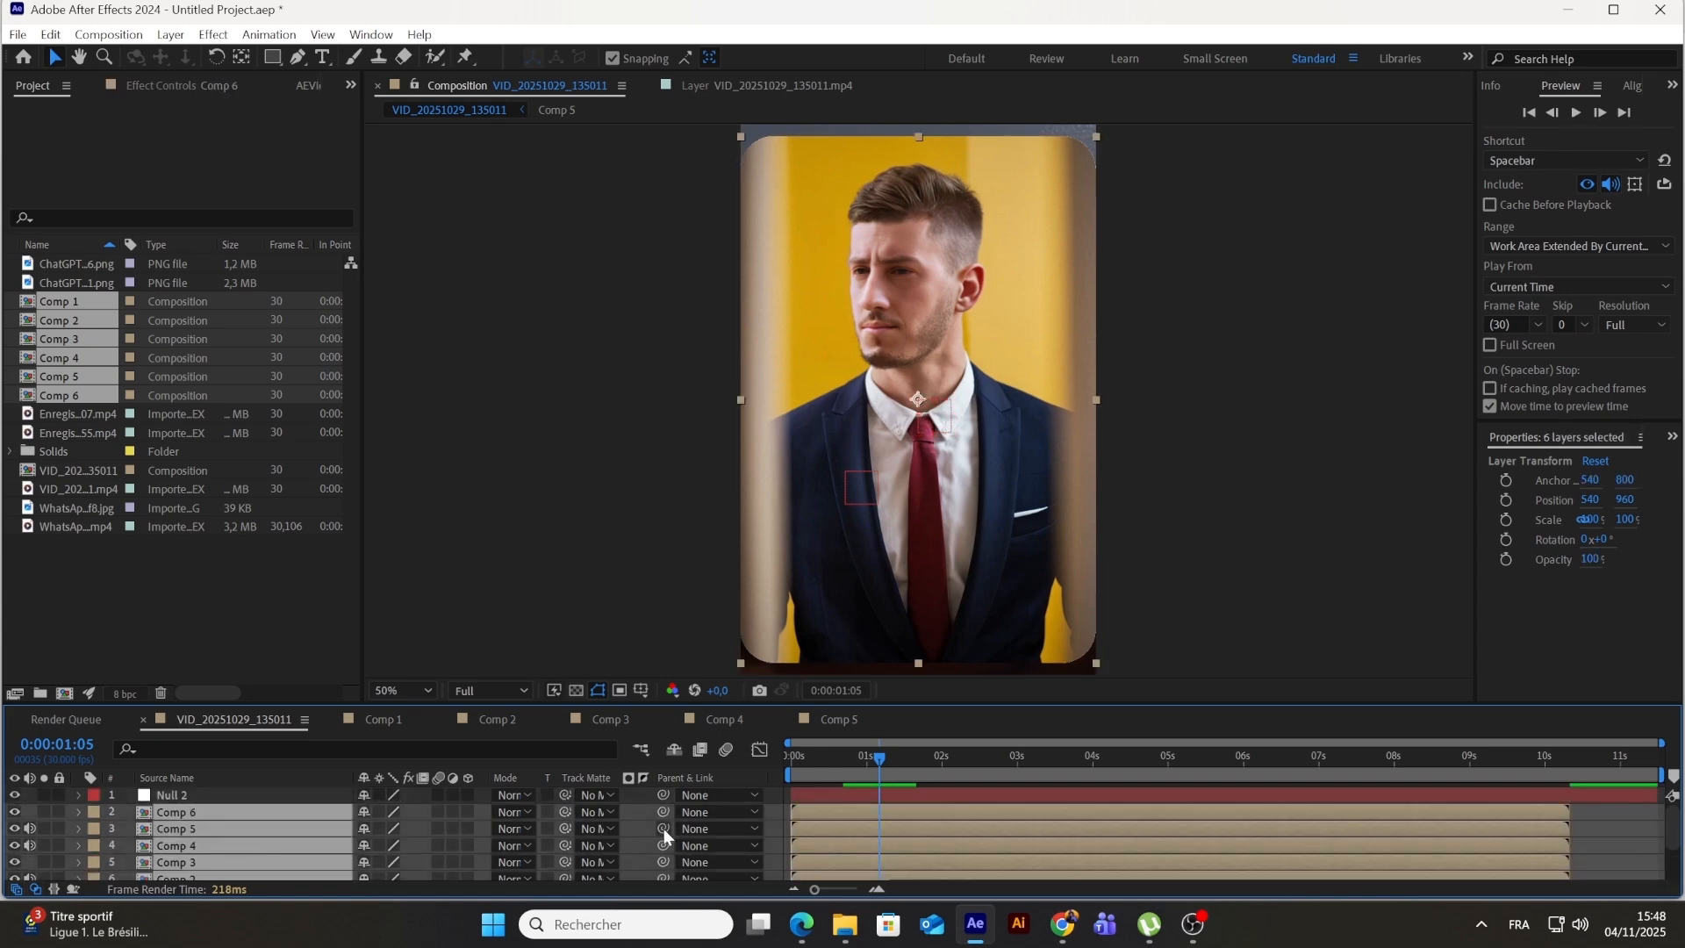
pyautogui.moveTo(666, 811); pyautogui.dragTo(171, 797)
# Step: Scale Null 2 to 57% and move it up to position 540, 668, above the wrist
pyautogui.click(171, 795)
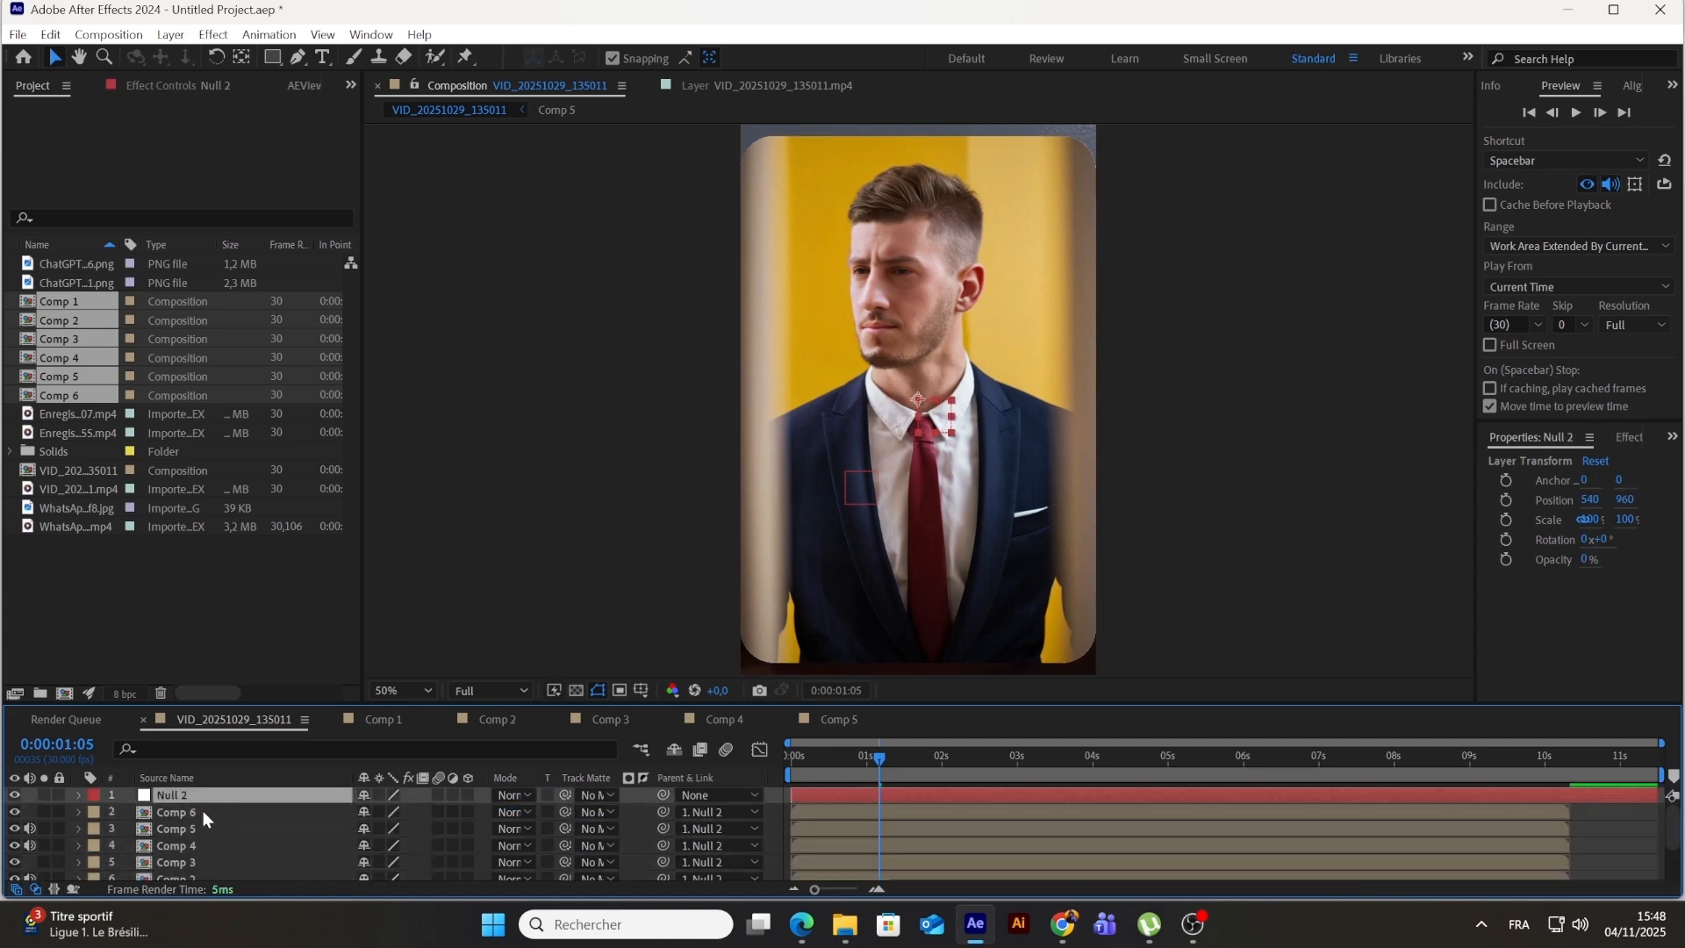
pyautogui.press('s')
pyautogui.moveTo(389, 811); pyautogui.dragTo(376, 821)
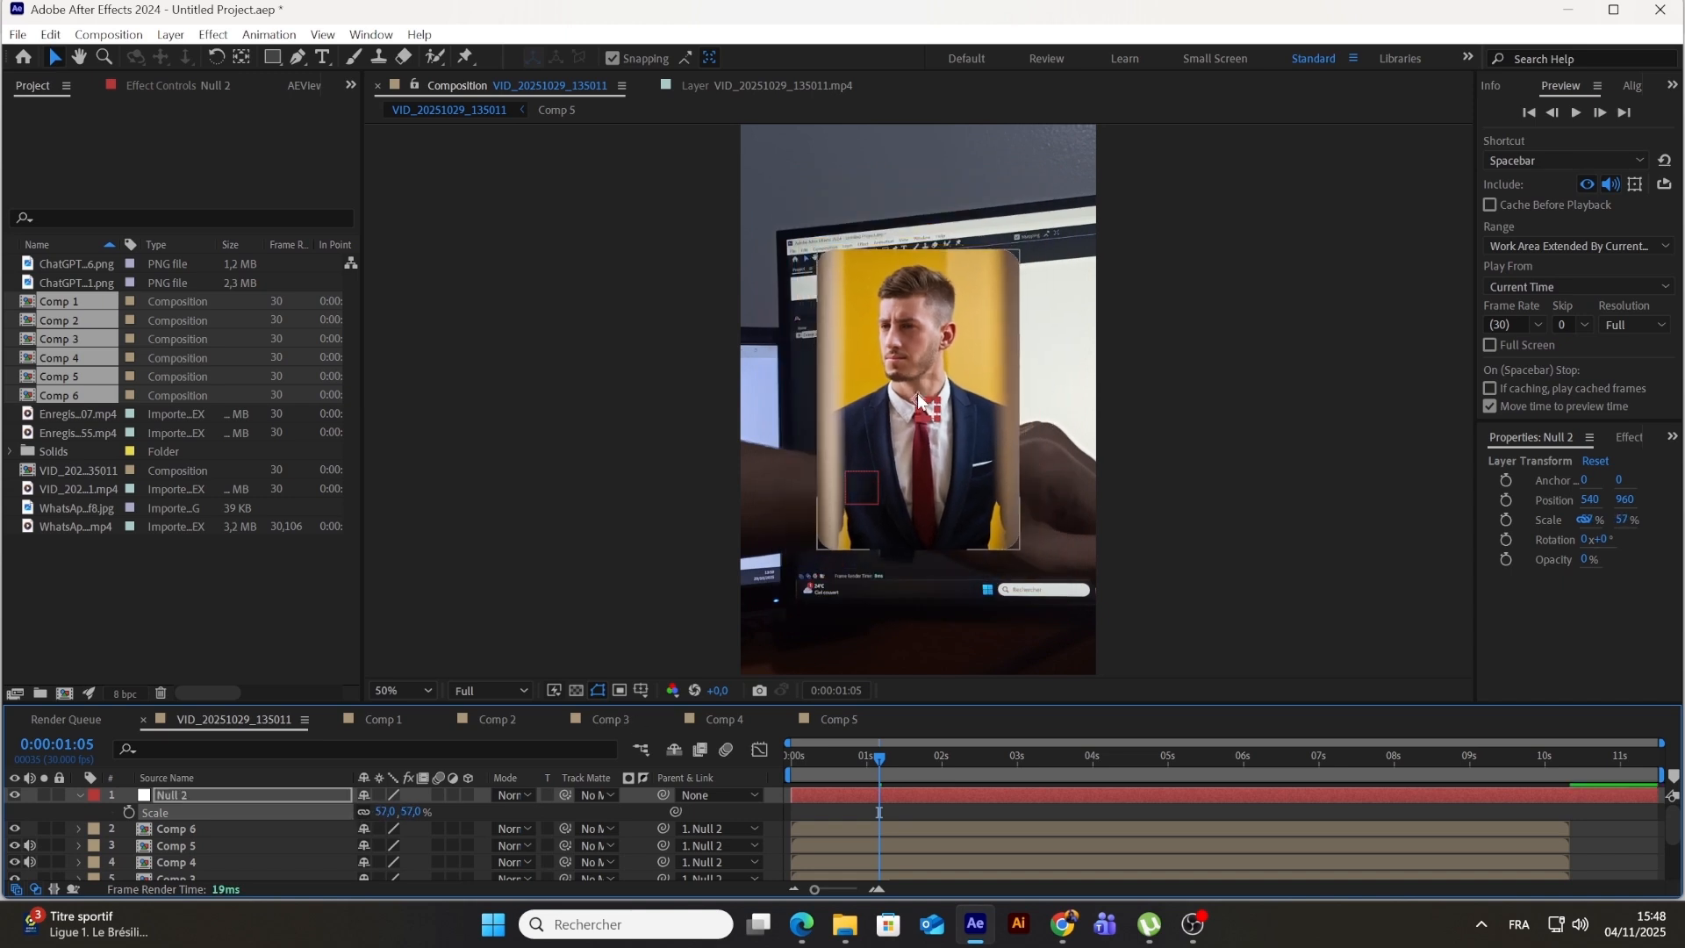
pyautogui.moveTo(918, 393); pyautogui.dragTo(918, 303)
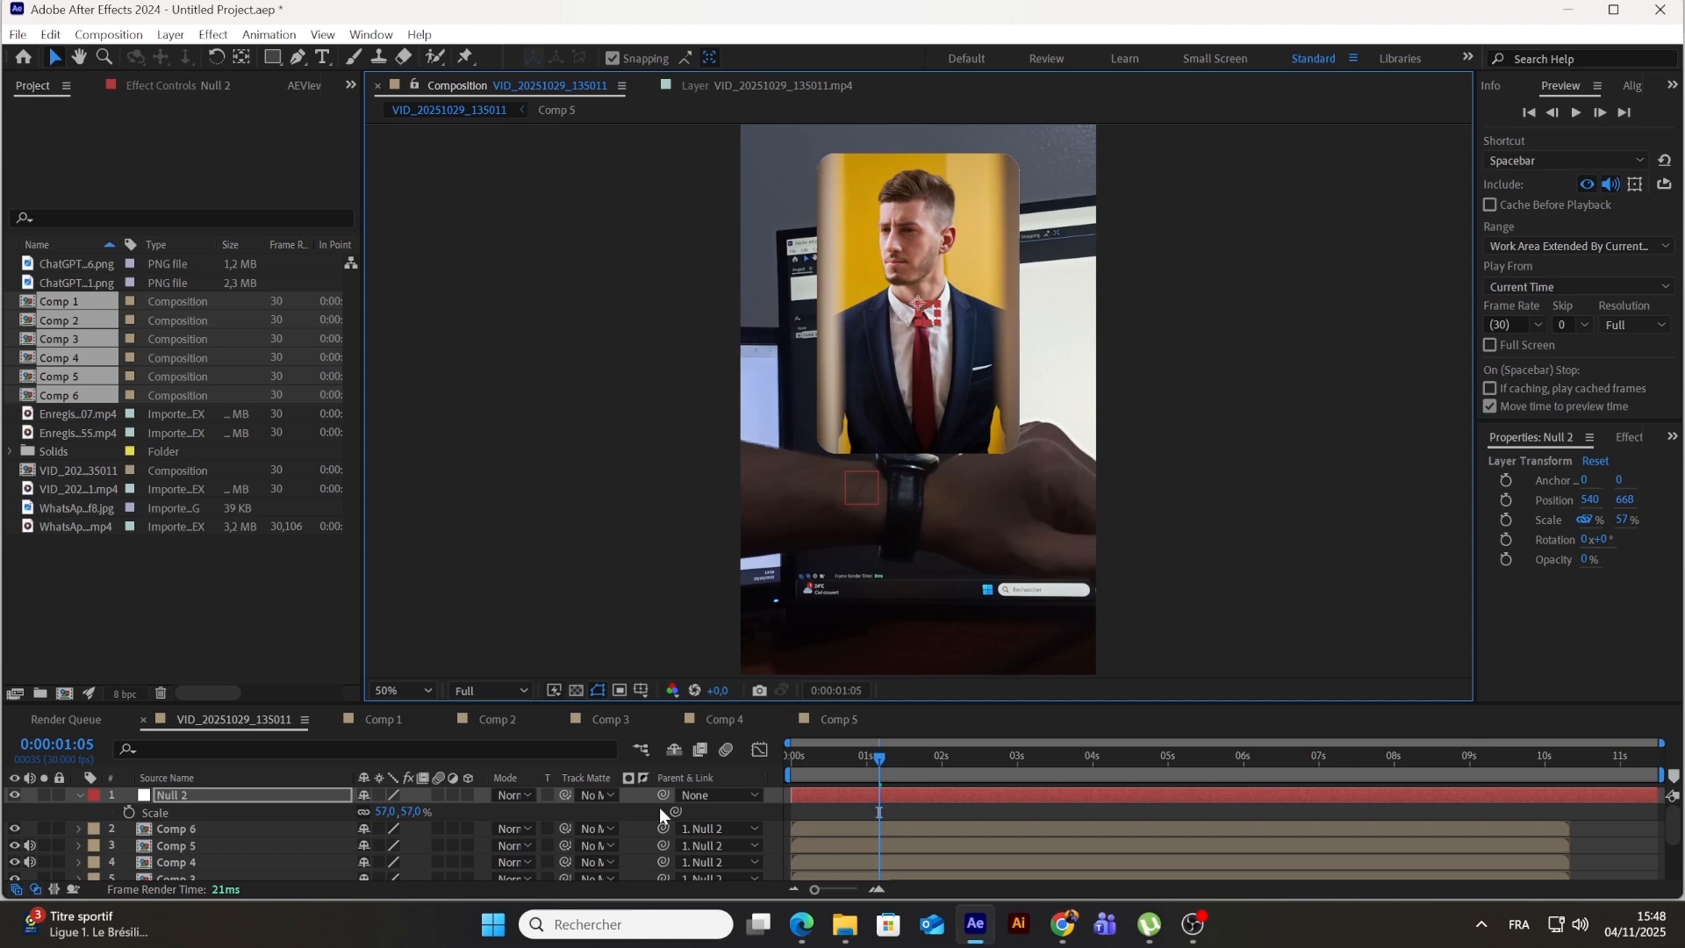
# Step: Remove the parent from all six comp layers by setting it to None
pyautogui.click(188, 830)
pyautogui.scroll(-2, 193, 835)
pyautogui.keyDown('shift'); pyautogui.click(214, 858); pyautogui.keyUp('shift')
pyautogui.scroll(2, 372, 812)
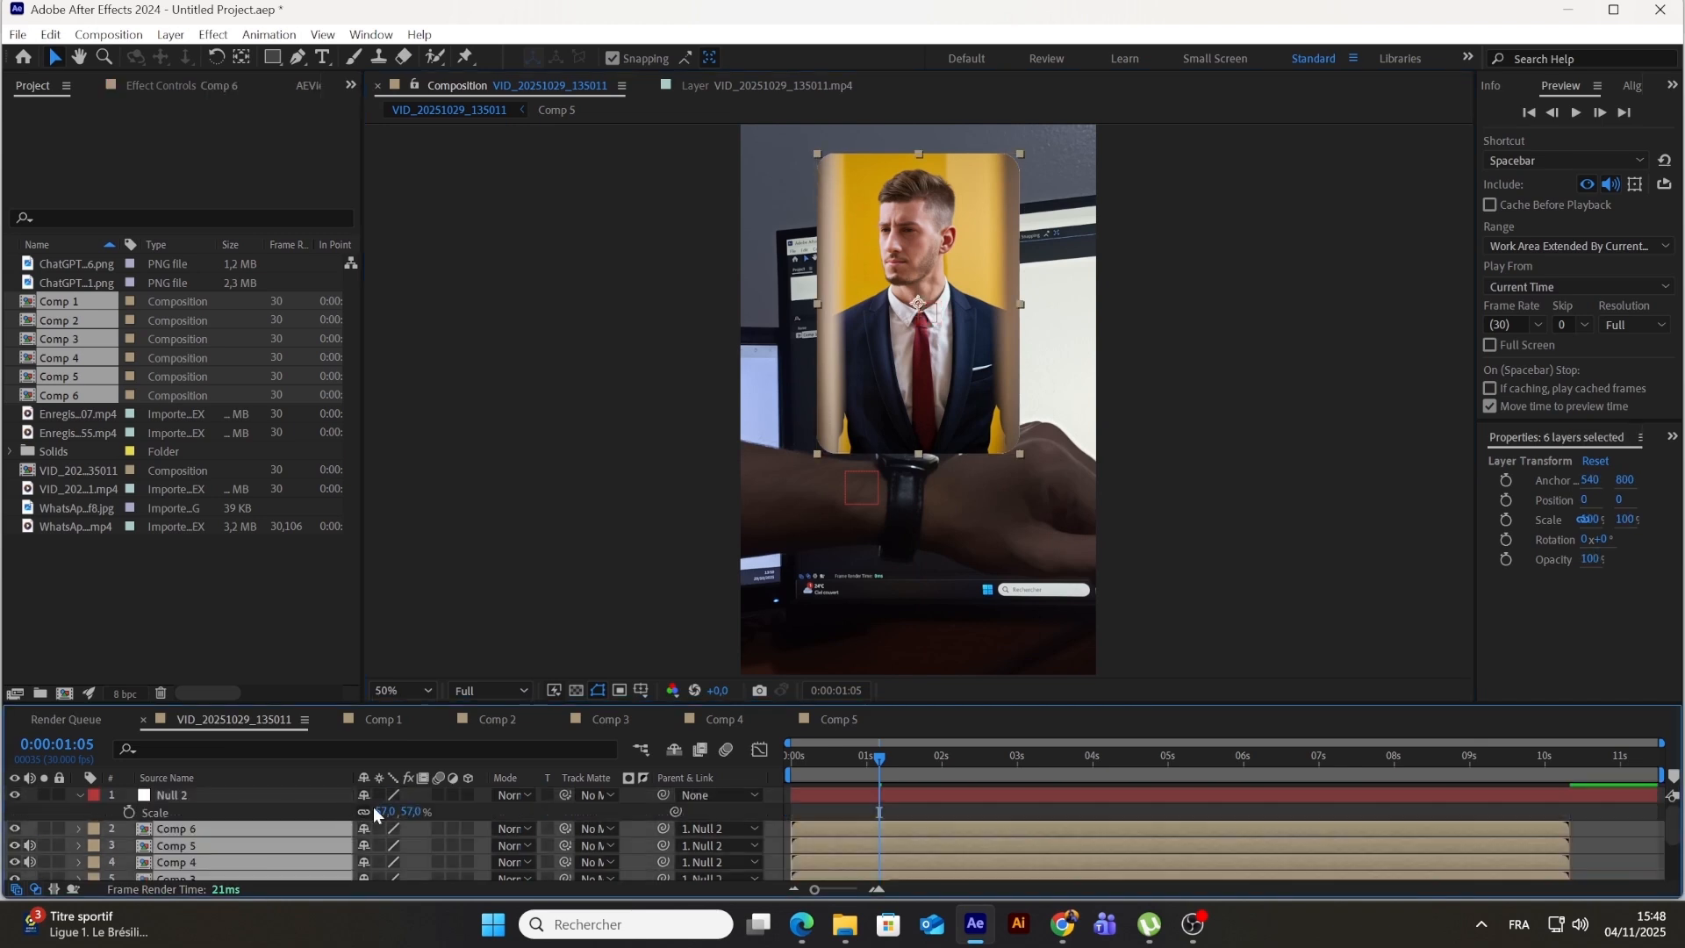
pyautogui.click(691, 828)
pyautogui.click(725, 591)
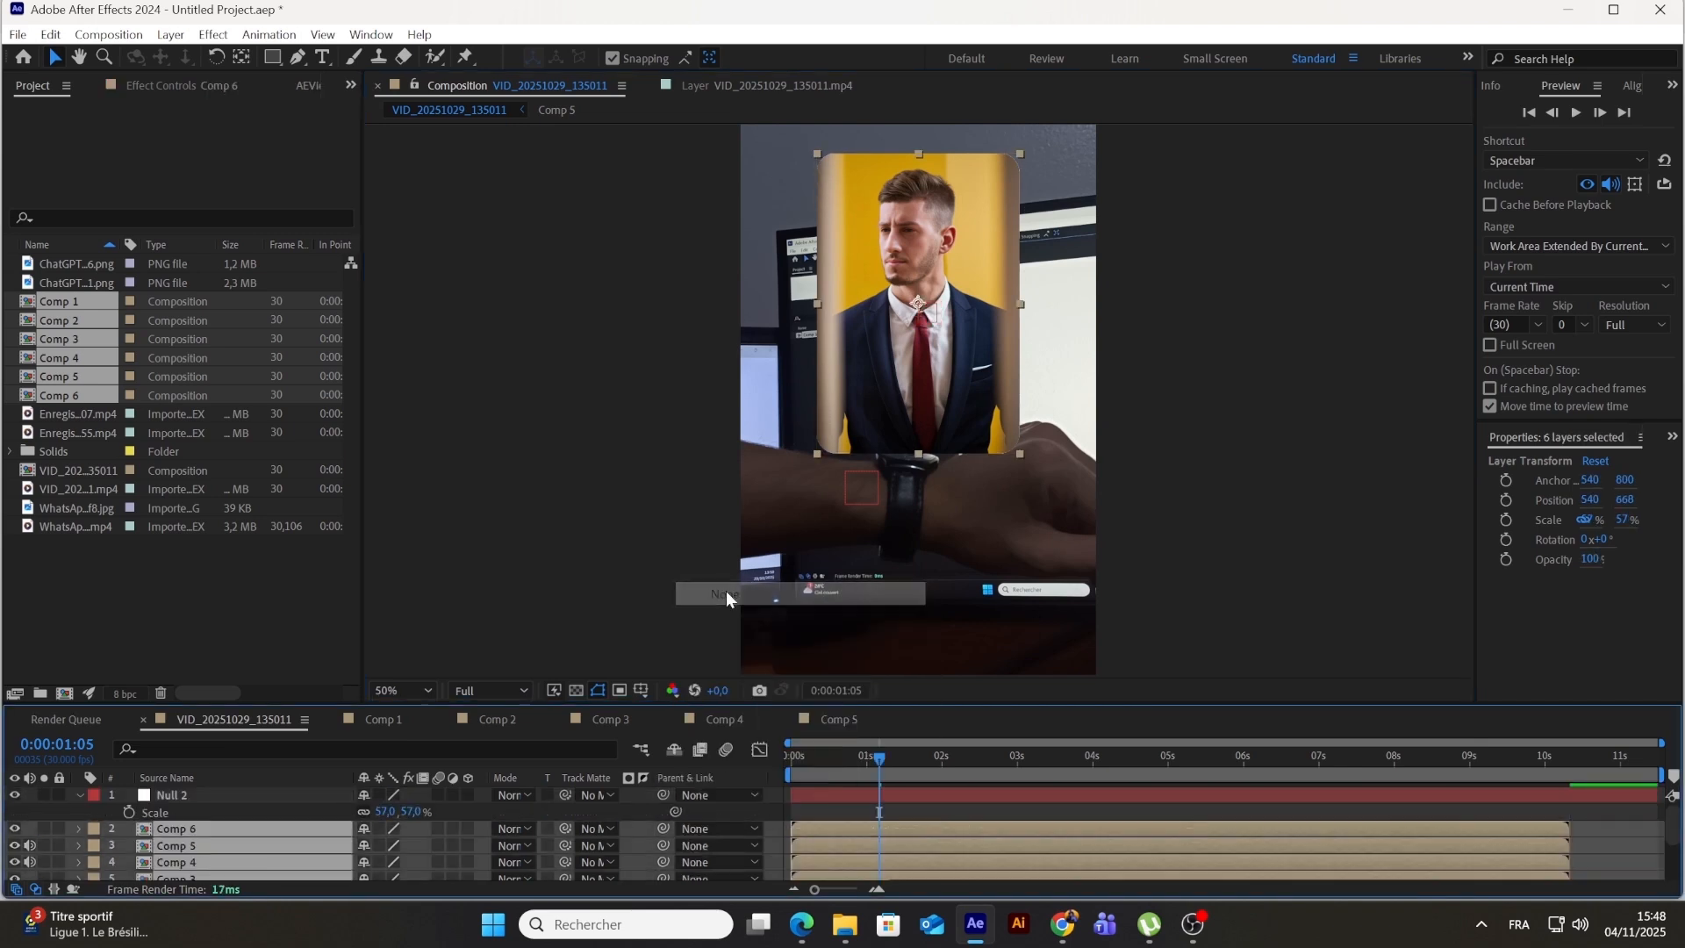
# Step: Turn Null 2 and the six comp layers into 3D layers
pyautogui.keyDown('ctrl'); pyautogui.click(235, 792); pyautogui.keyUp('ctrl')
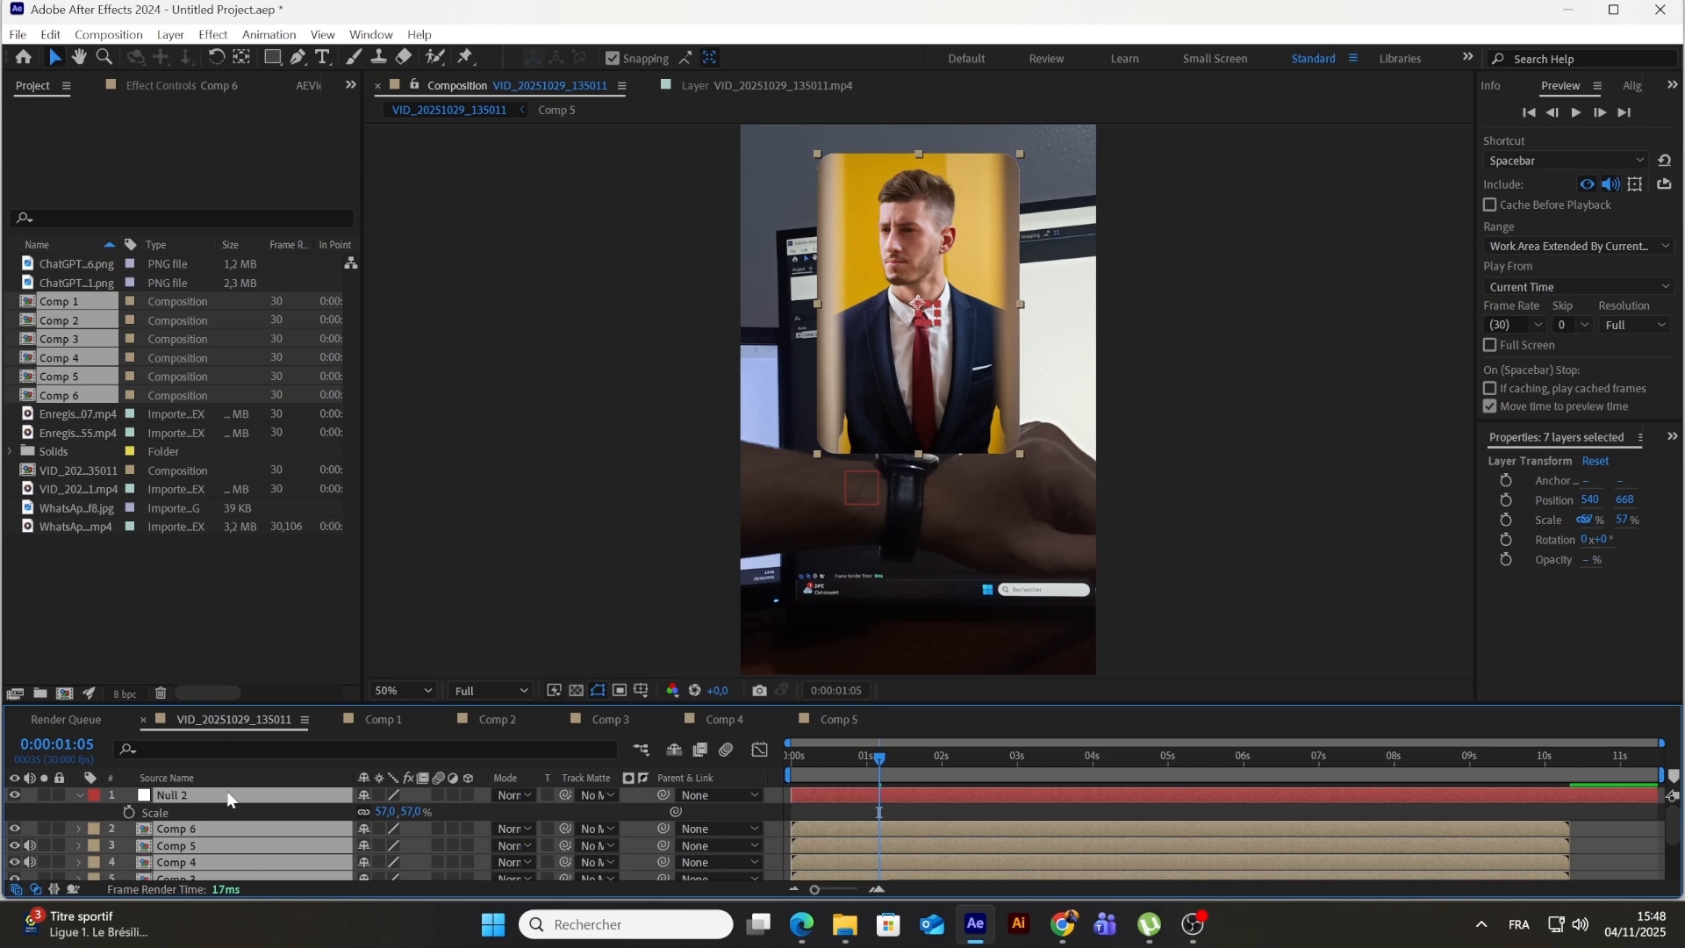
pyautogui.click(467, 792)
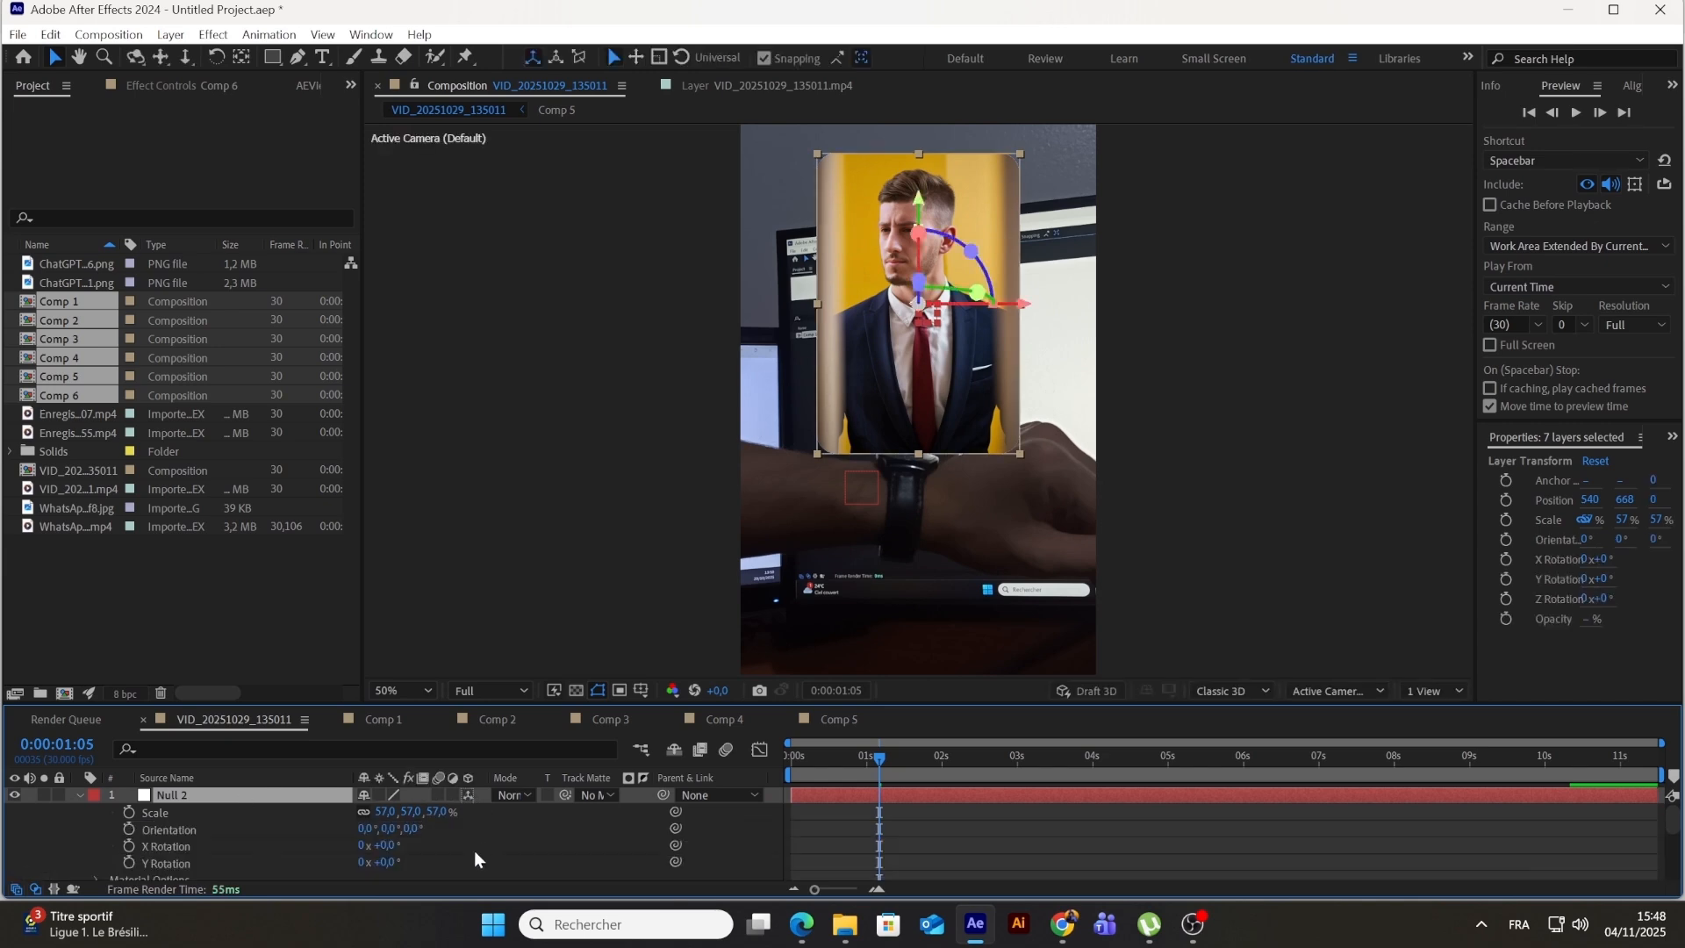
pyautogui.click(78, 795)
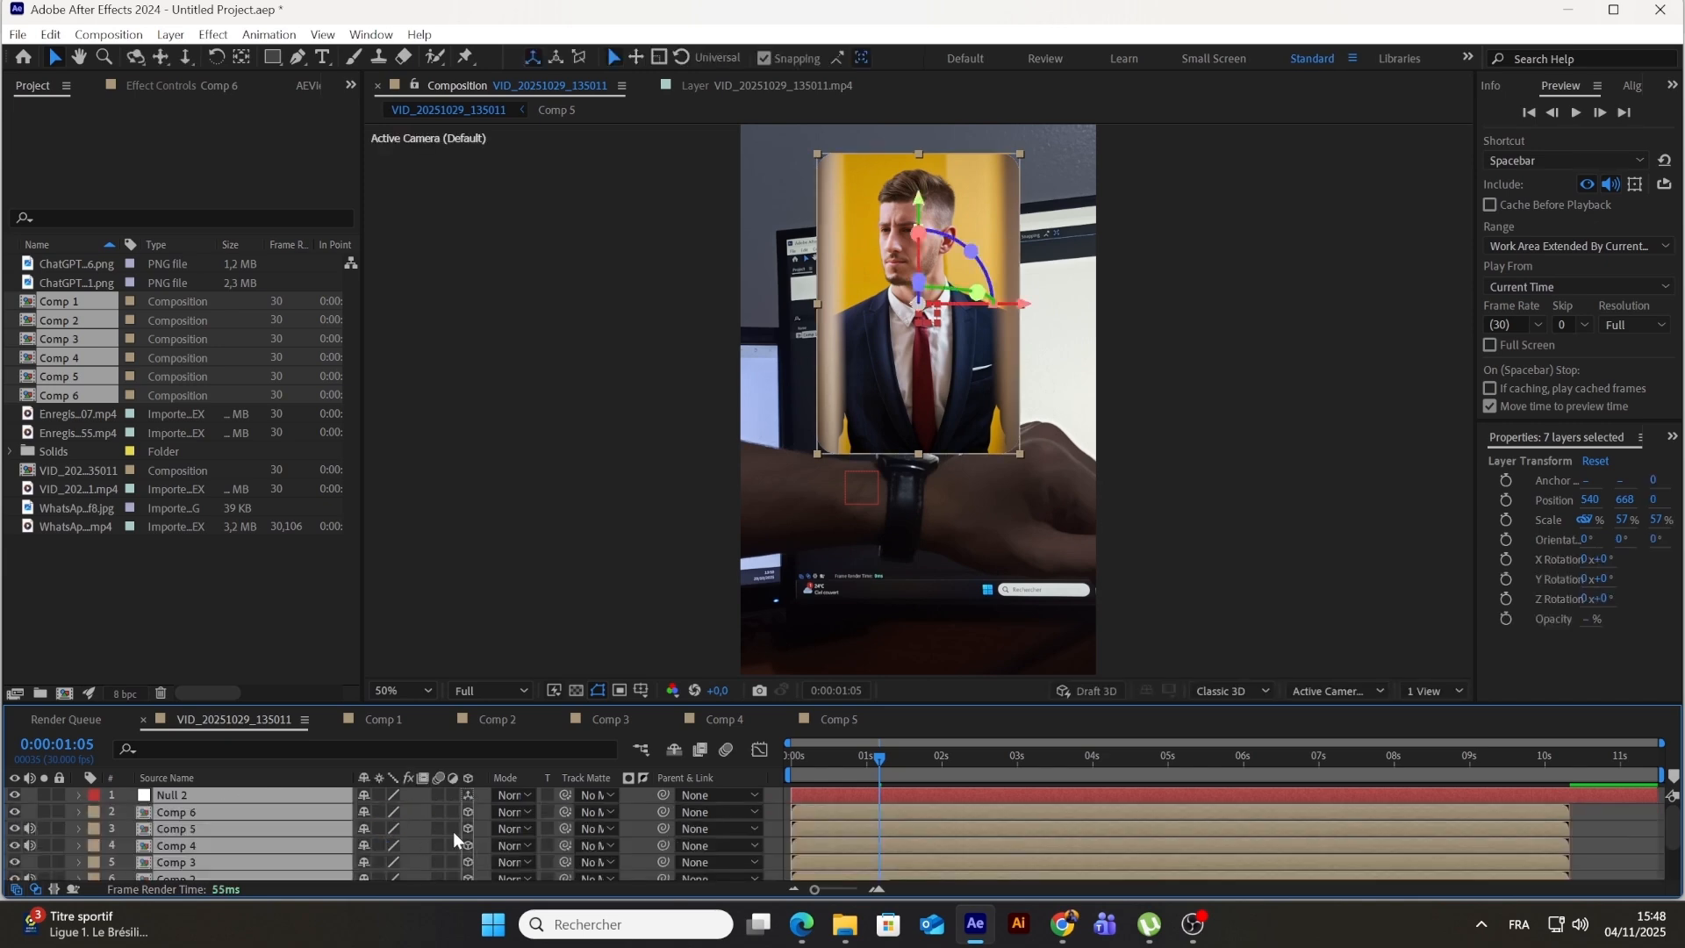
pyautogui.click(767, 812)
# Step: Set the Z position of Null 2 to 500
pyautogui.click(163, 794)
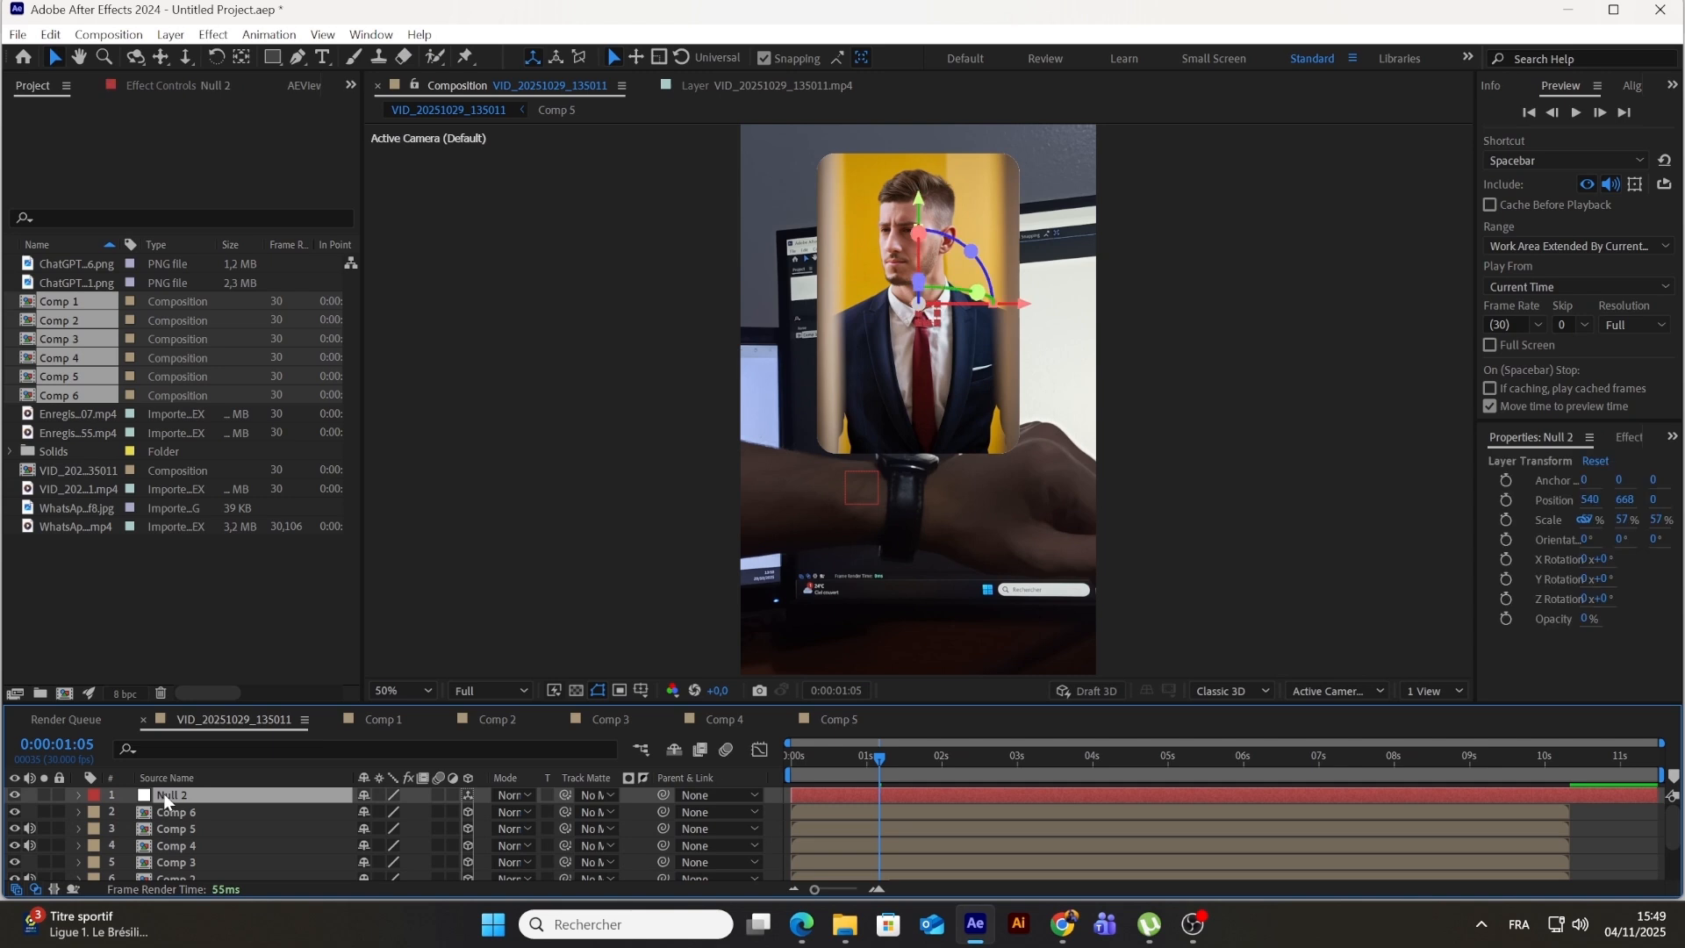
pyautogui.press('p')
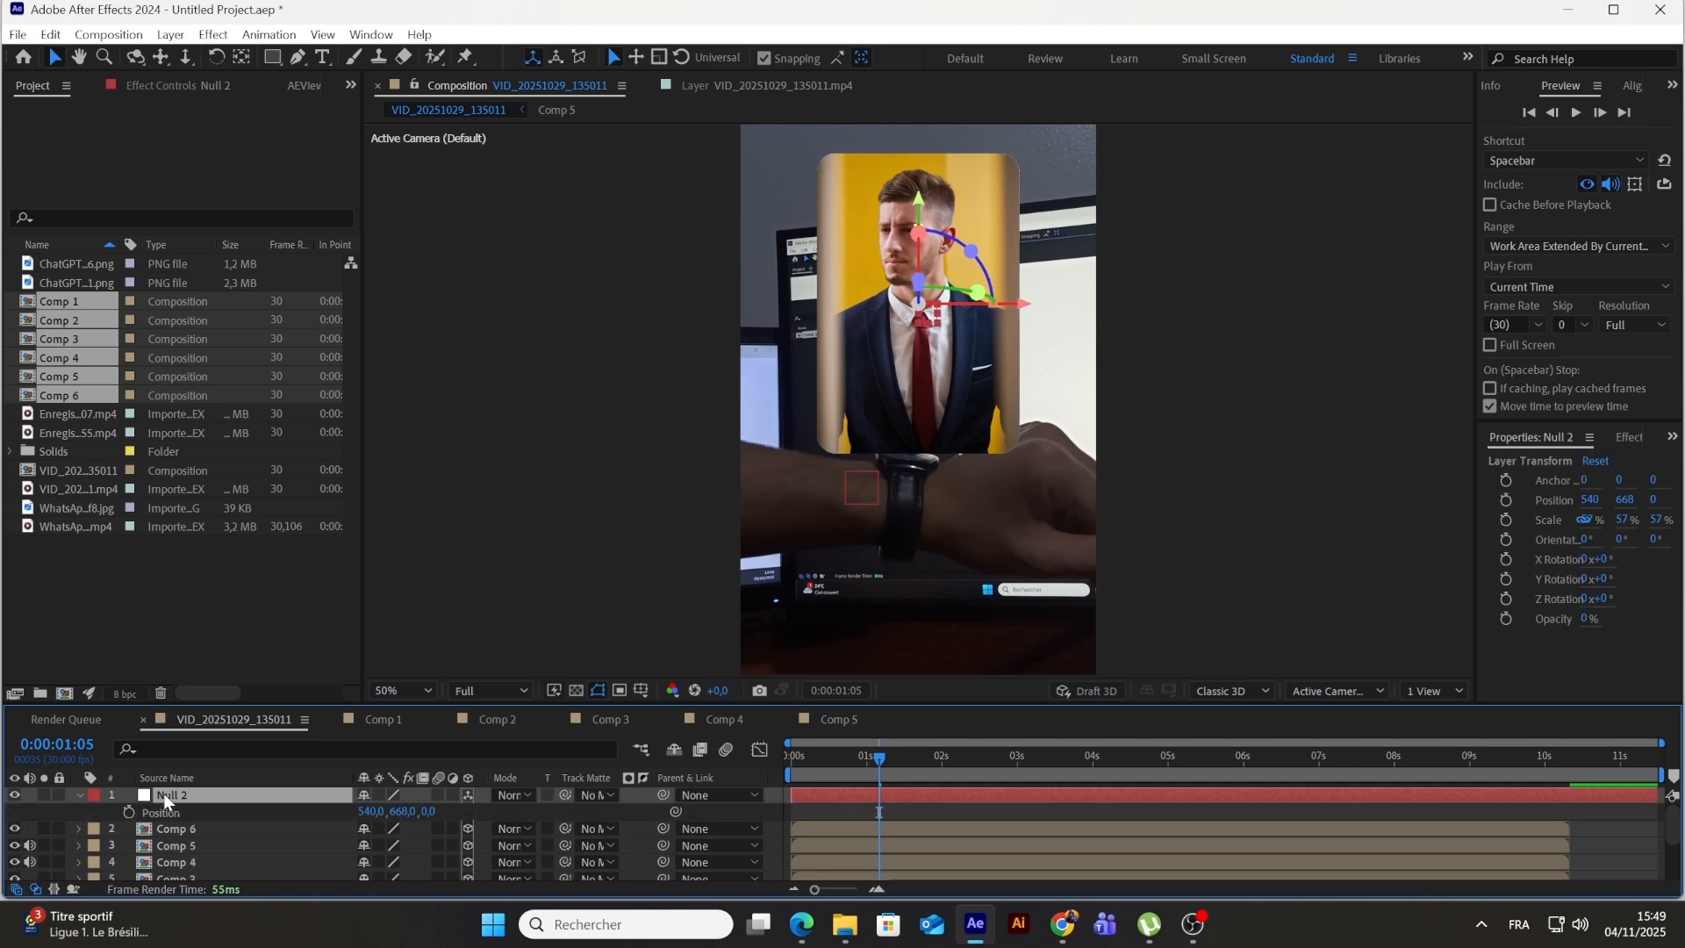
pyautogui.click(433, 812)
pyautogui.write('50')
pyautogui.press('Return')
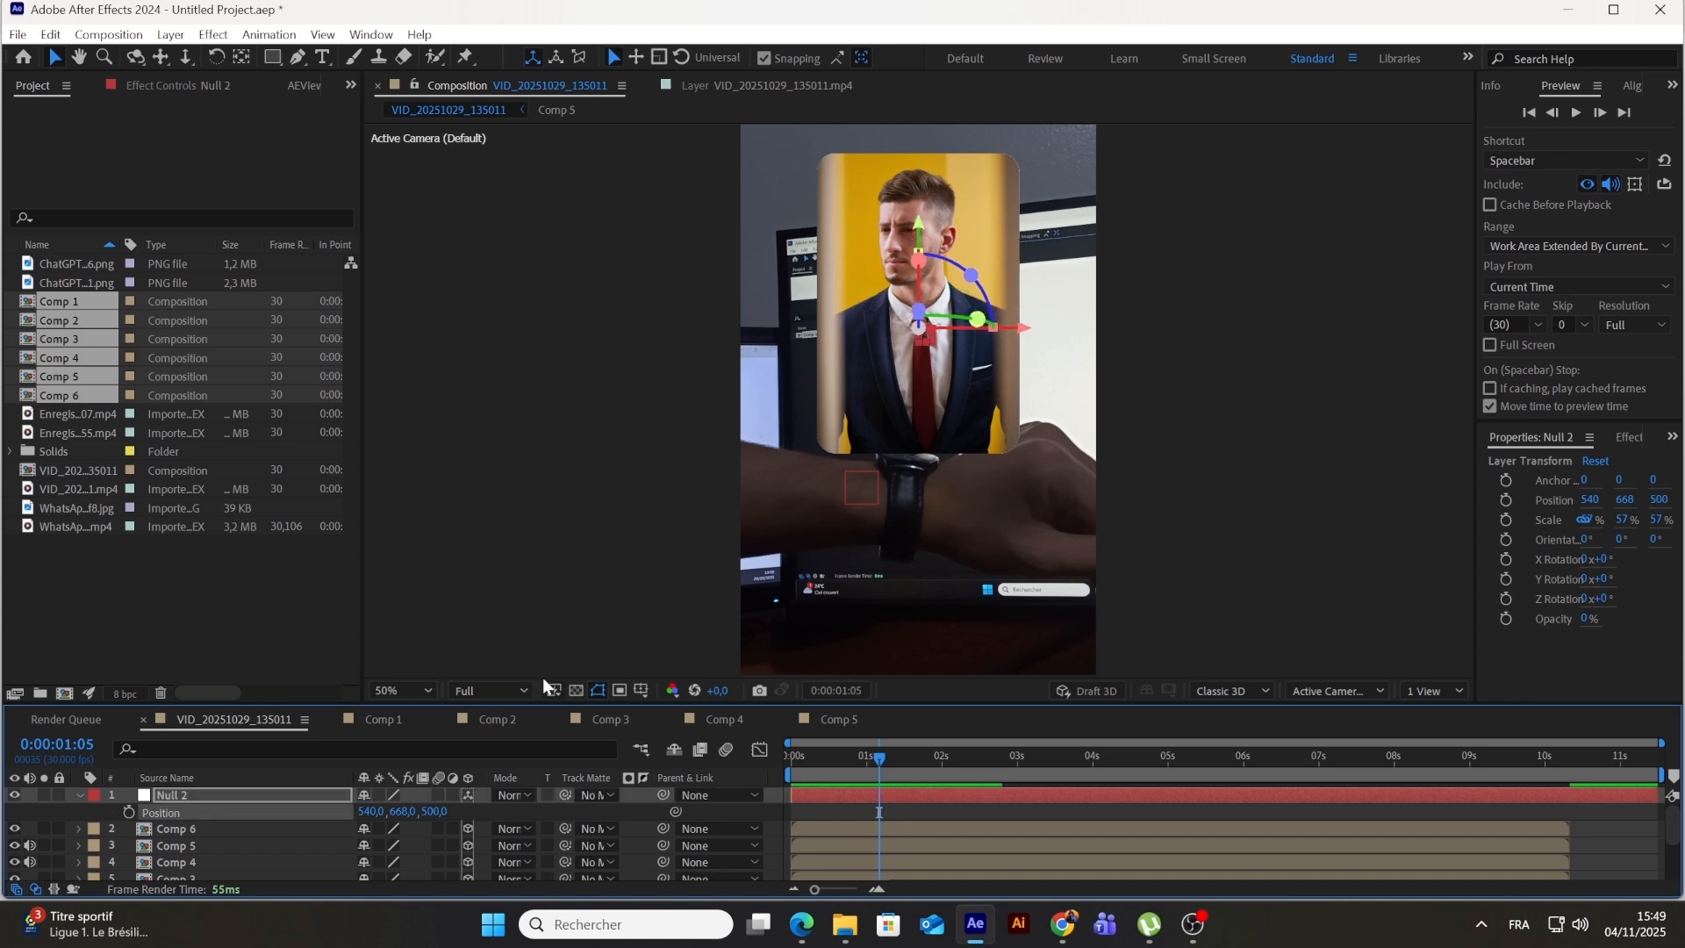
# Step: Switch the 3D view to Top and parent Comp 6 to Null 2
pyautogui.click(1330, 690)
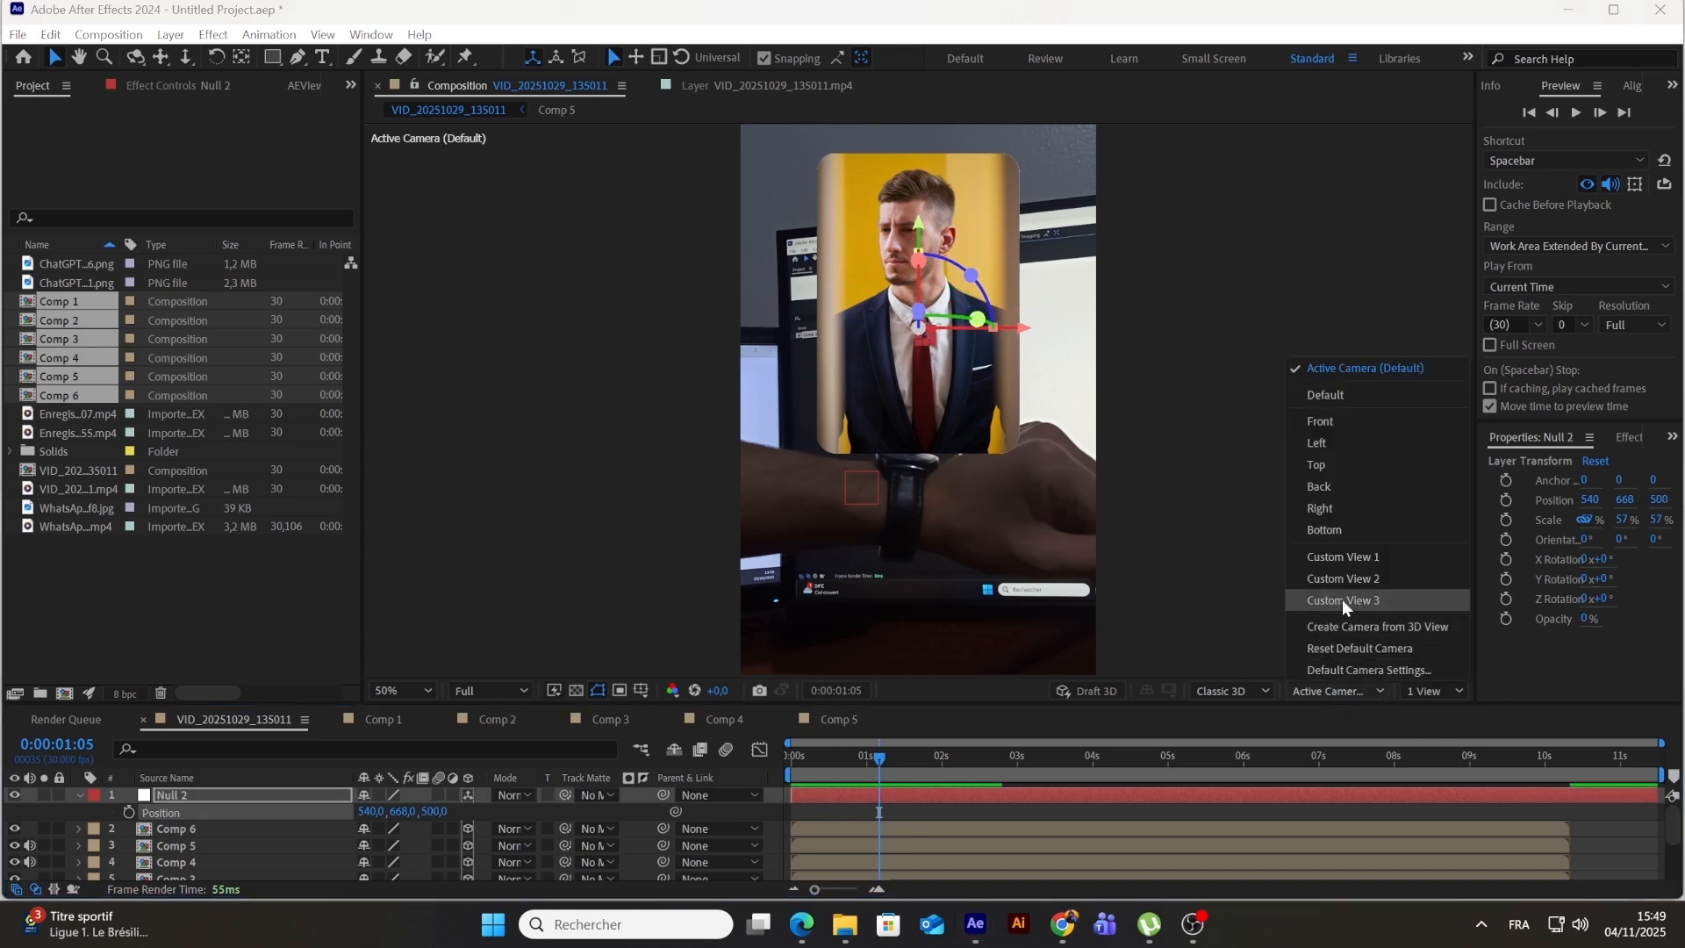
pyautogui.click(1324, 463)
pyautogui.click(484, 836)
pyautogui.moveTo(662, 829); pyautogui.dragTo(203, 793)
# Step: Set the Y rotation of Null 2 to 60°
pyautogui.click(203, 792)
pyautogui.press('r')
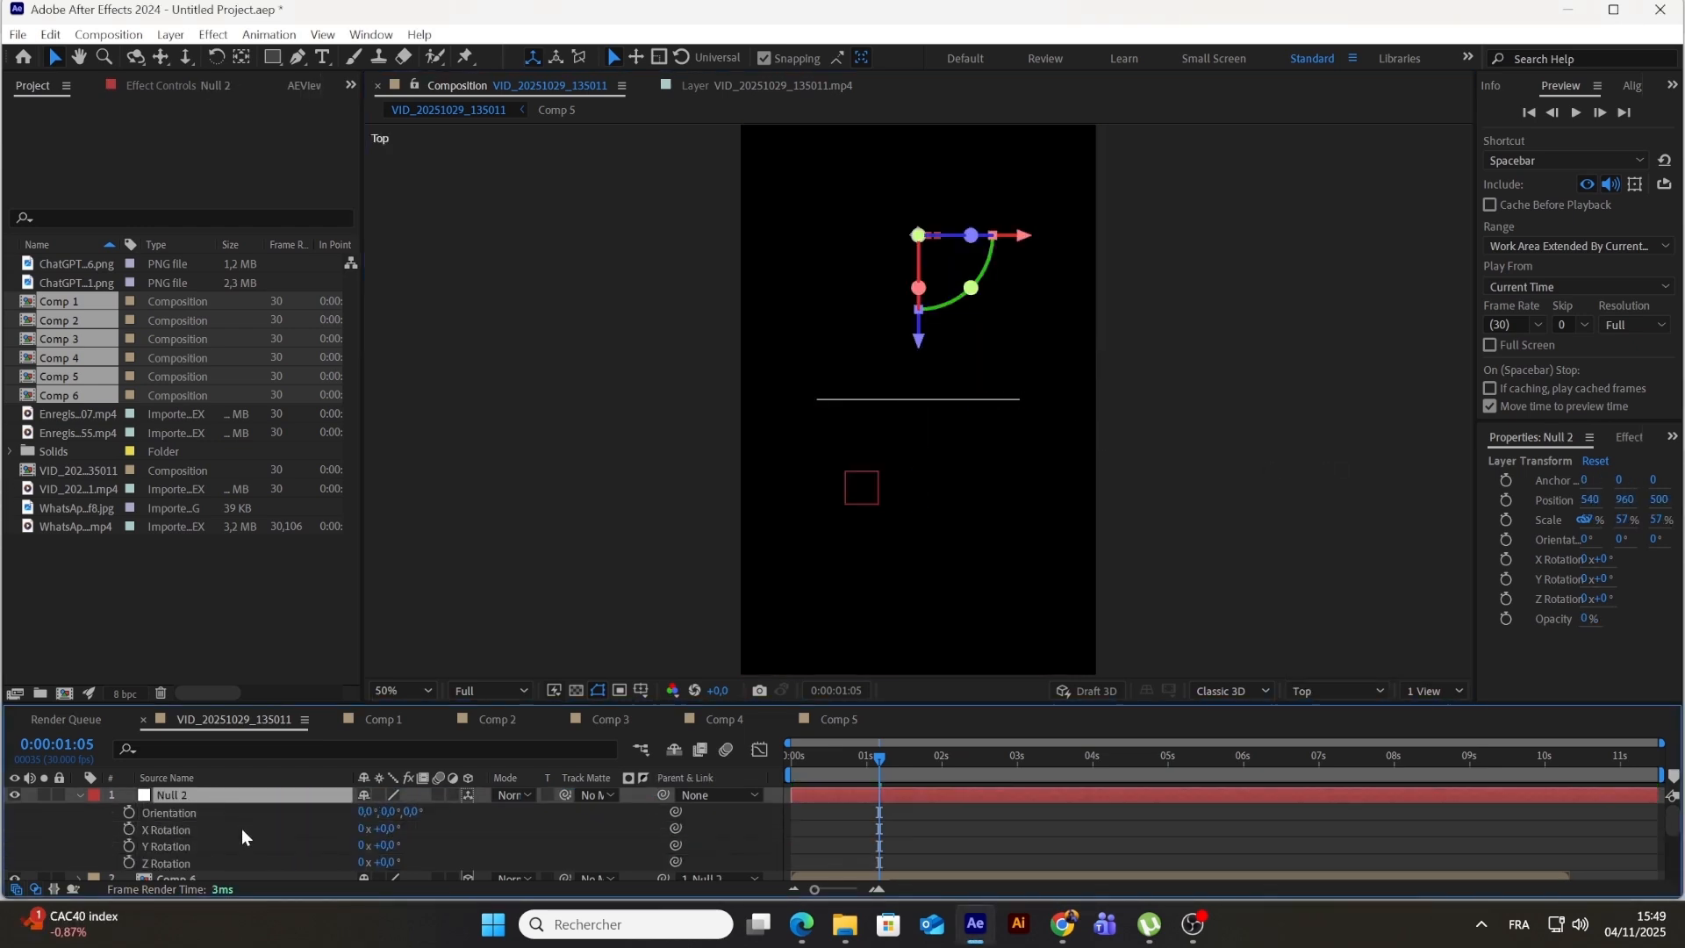
pyautogui.moveTo(388, 845); pyautogui.dragTo(462, 844)
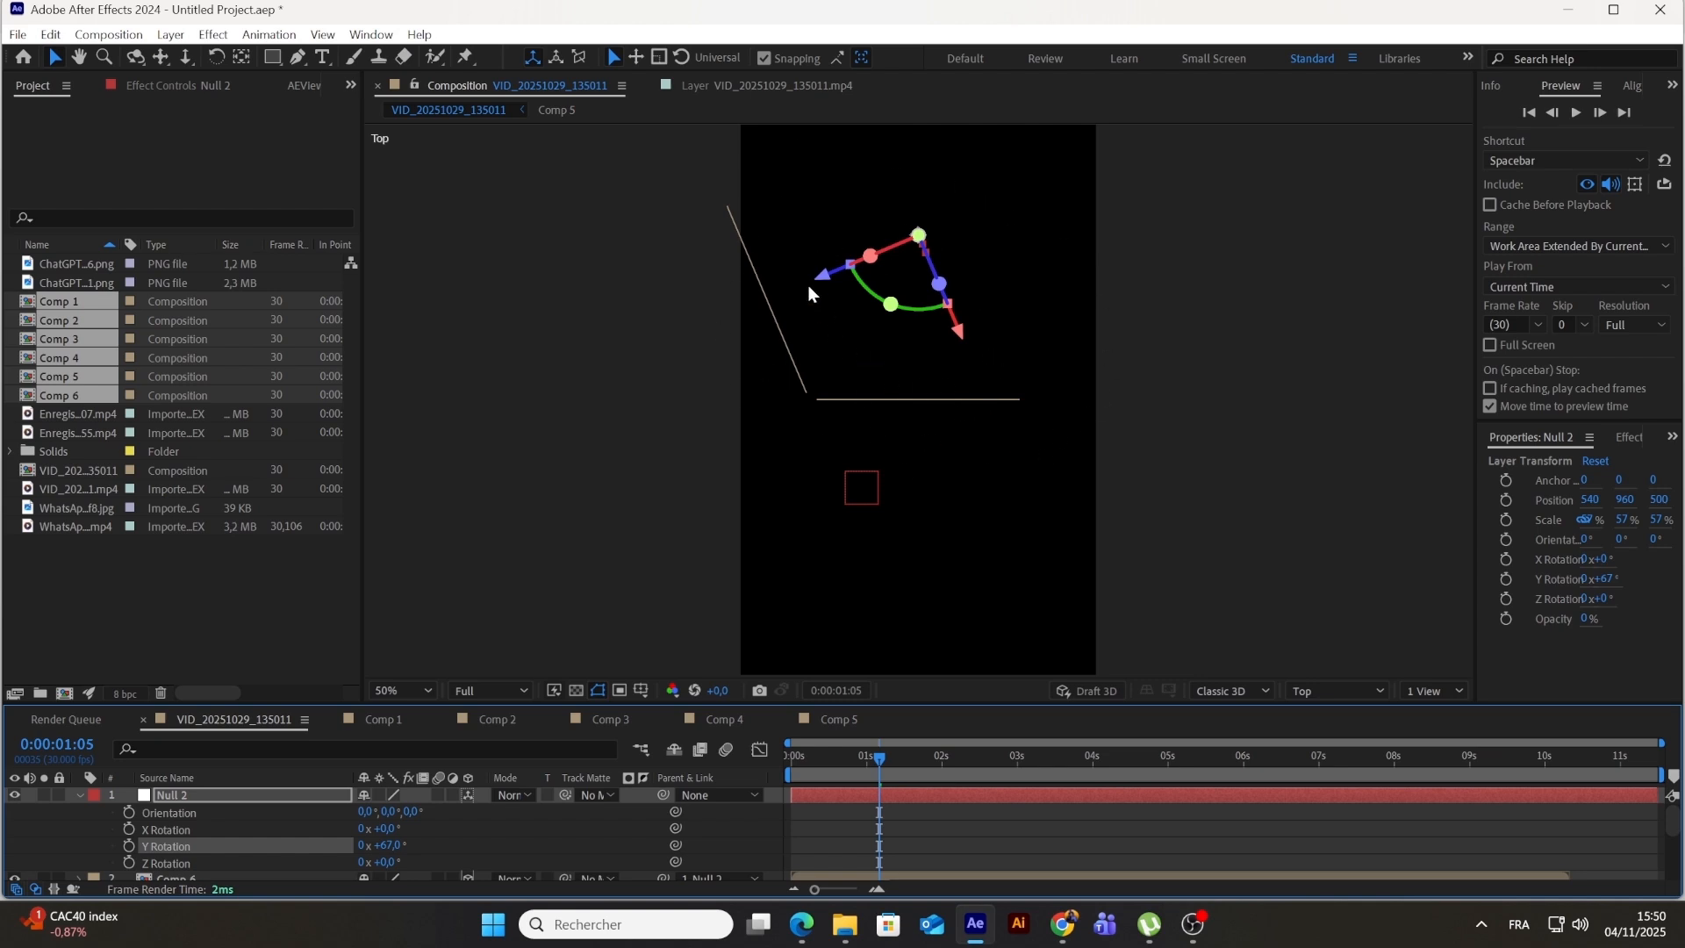
pyautogui.click(385, 844)
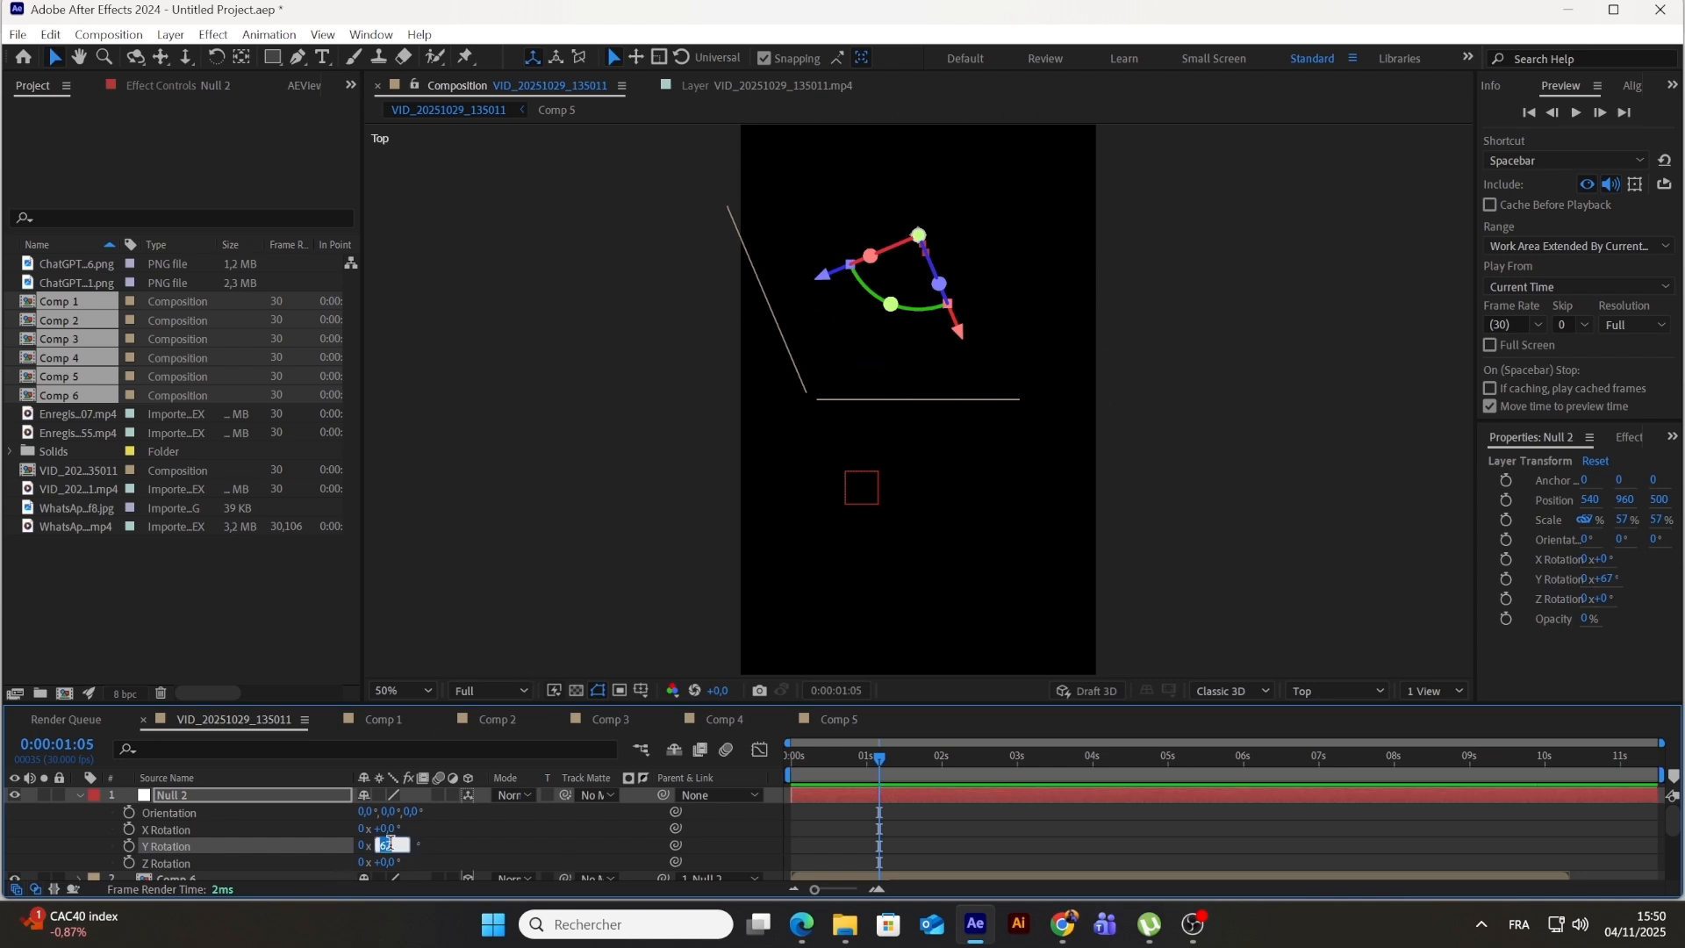
pyautogui.write('60')
pyautogui.press('Return')
# Step: Return to the Active Camera view and parent Comp 5 to Null 2
pyautogui.click(79, 795)
pyautogui.press('F12')
pyautogui.moveTo(662, 828); pyautogui.dragTo(307, 795)
# Step: Set the Y rotation of Null 2 to 120° and parent Comp 4 to Null 2
pyautogui.click(203, 795)
pyautogui.press('r')
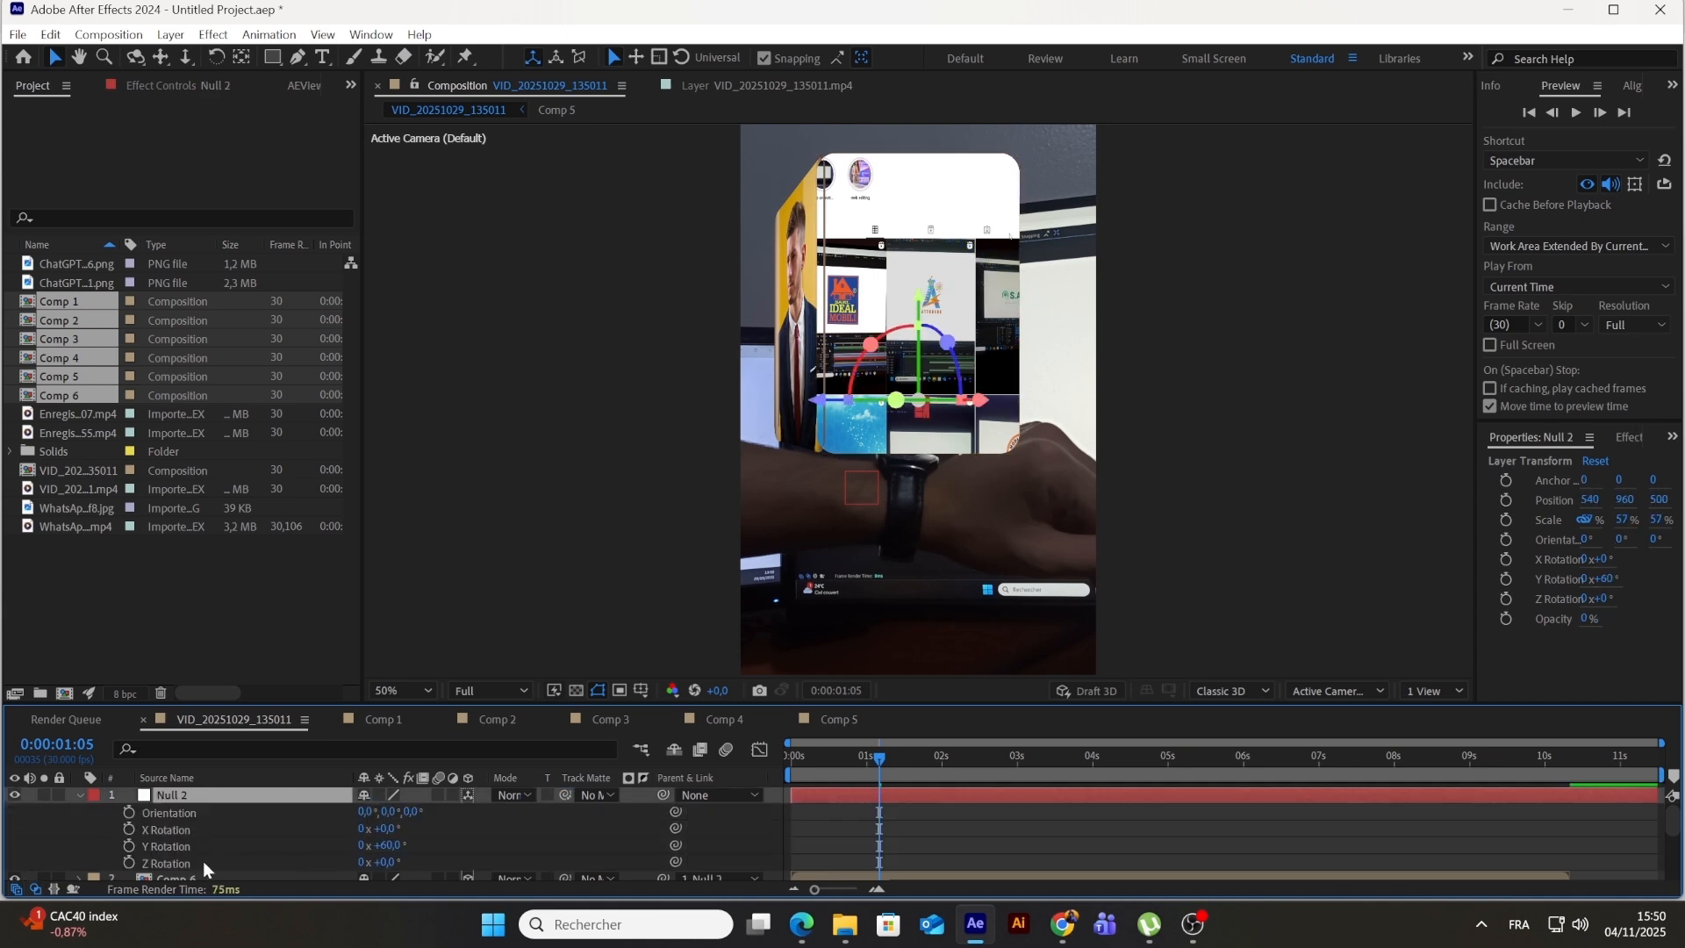
pyautogui.click(384, 844)
pyautogui.write('120')
pyautogui.press('Return')
pyautogui.press('r')
pyautogui.moveTo(662, 845); pyautogui.dragTo(202, 795)
# Step: Set the Y rotation of Null 2 to 180° and parent Comp 3 to Null 2
pyautogui.click(198, 795)
pyautogui.press('r')
pyautogui.click(386, 844)
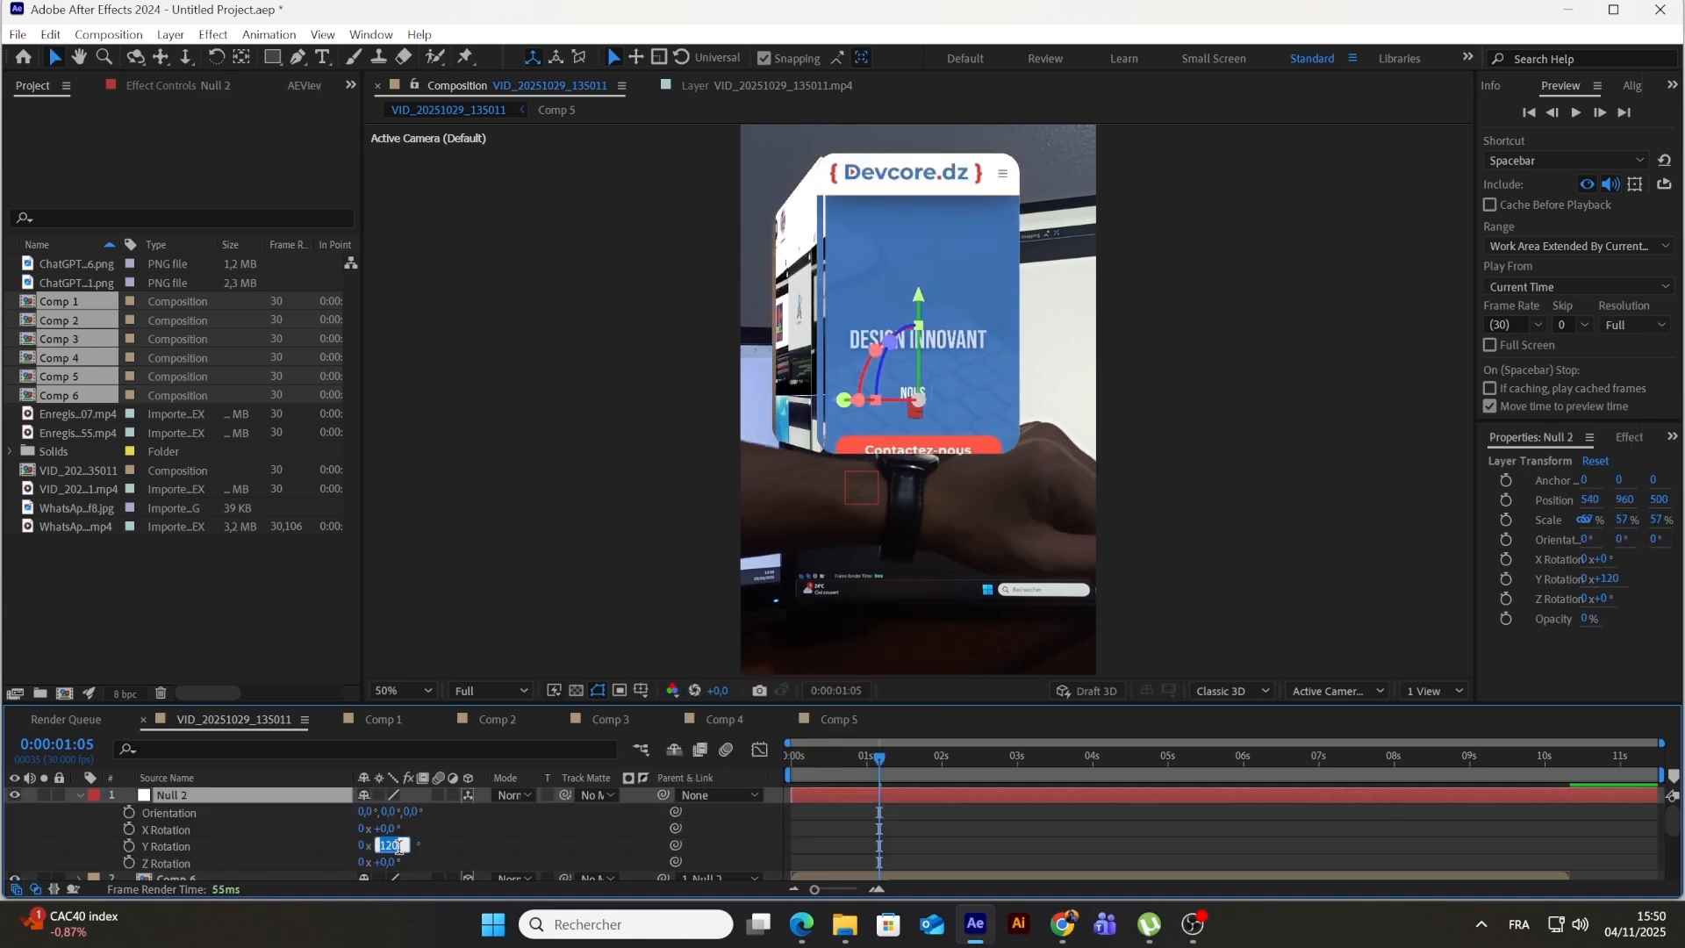
pyautogui.write('180')
pyautogui.press('Return')
# Step: Set the Y rotation of Null 2 to 240° and parent Comp 2 to Null 2
pyautogui.press('r')
pyautogui.click(200, 863)
pyautogui.click(386, 844)
pyautogui.write('240')
pyautogui.press('Return')
pyautogui.scroll(-3, 176, 825)
pyautogui.click(689, 829)
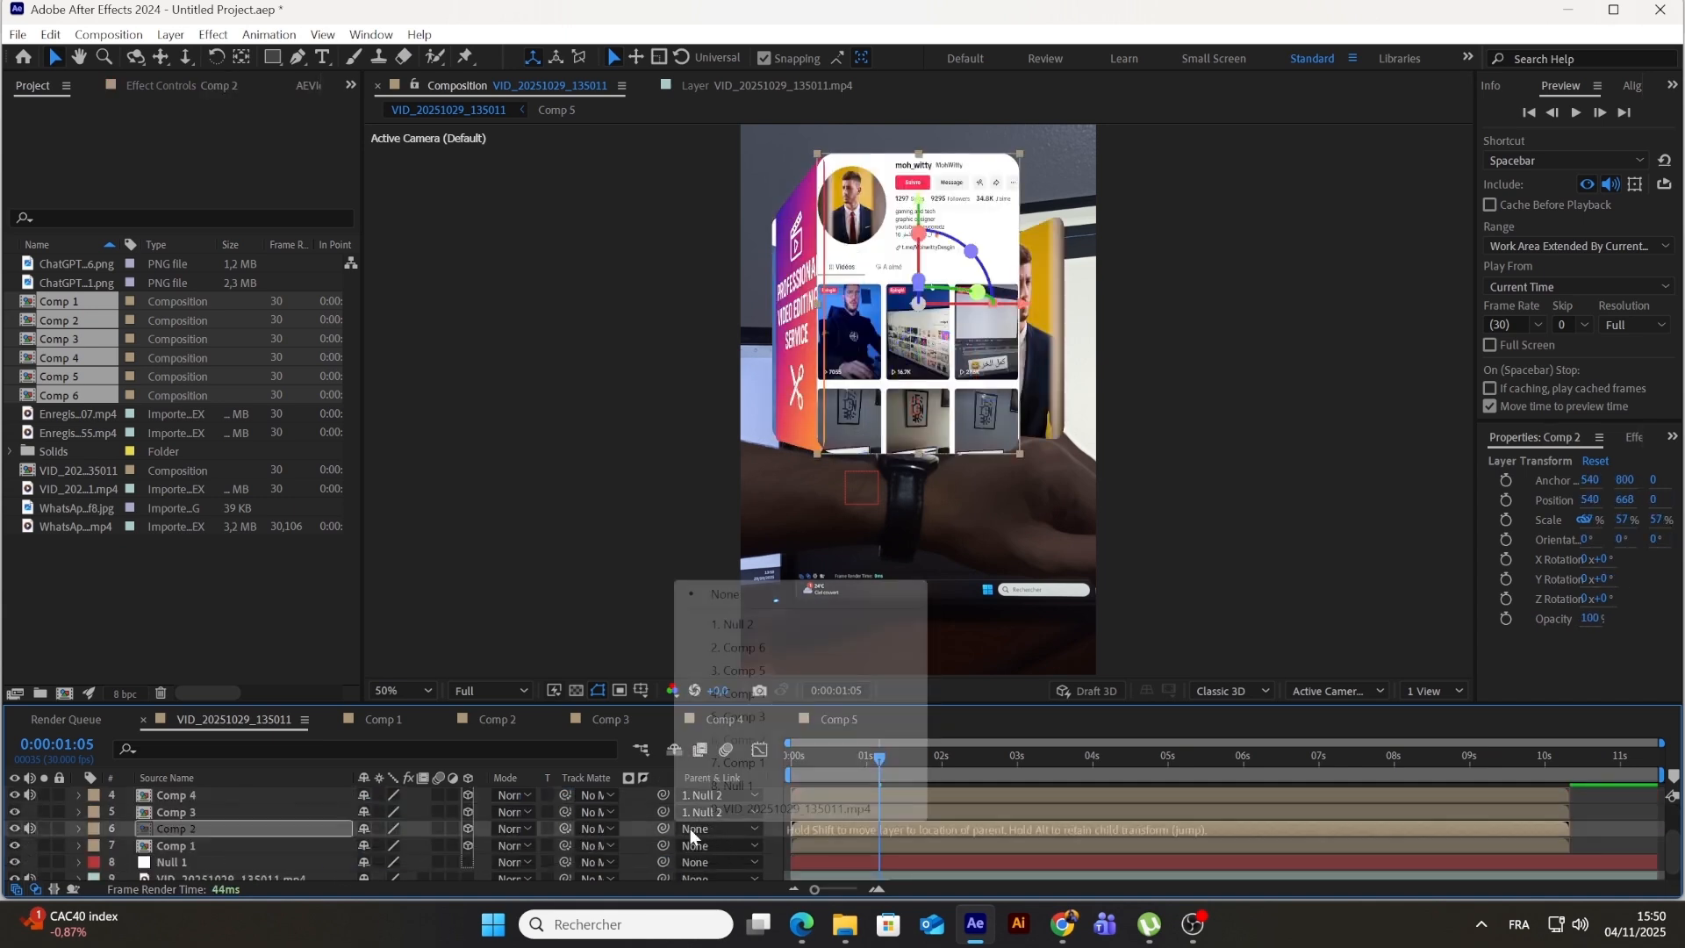
pyautogui.click(716, 621)
# Step: Set the Y rotation of Null 2 to 300° and parent Comp 1 to Null 2
pyautogui.scroll(3, 438, 825)
pyautogui.click(377, 845)
pyautogui.click(250, 863)
pyautogui.scroll(3, 272, 829)
pyautogui.scroll(-4, 282, 825)
pyautogui.click(256, 820)
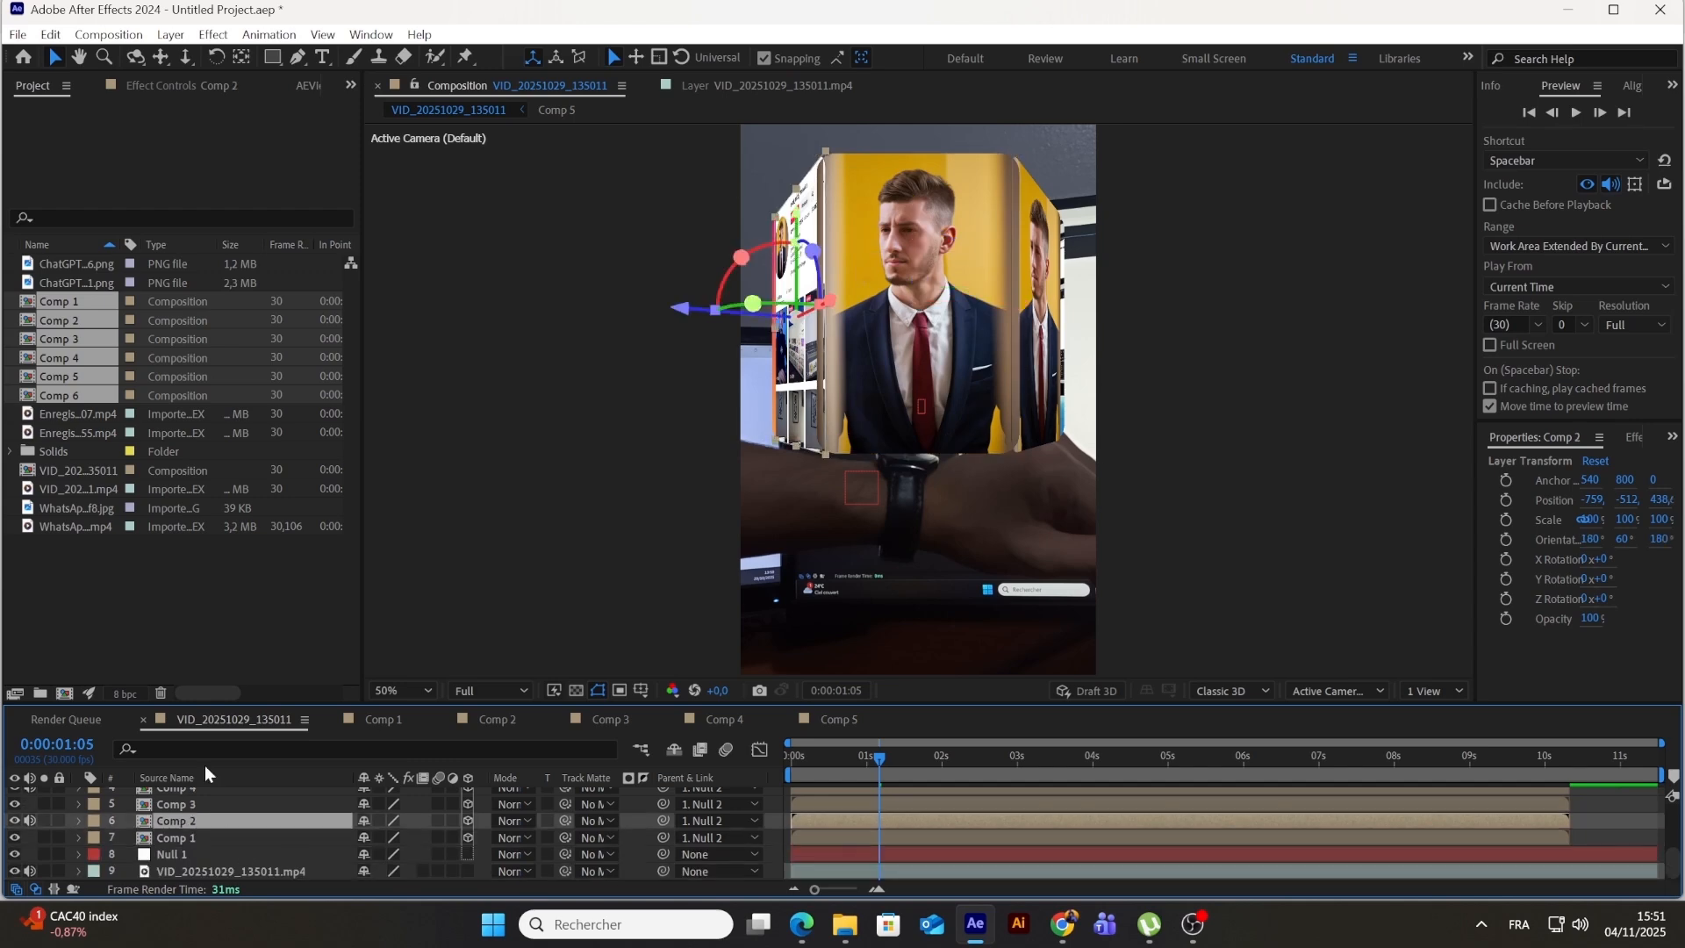
# Step: Open Comp 6 and add the ChatGPT logo animation PNG ending in 16_27_56 to its layers
pyautogui.scroll(3, 177, 822)
pyautogui.click(177, 810)
pyautogui.doubleClick(176, 810)
pyautogui.moveTo(51, 265); pyautogui.dragTo(184, 846)
# Step: Add a dark blue solid behind the image in Comp 6, matte it to Shape Layer 1, and return to the VID_20251029_135011 composition
pyautogui.rightClick(195, 845)
pyautogui.moveTo(298, 593)
pyautogui.click(518, 633)
pyautogui.click(959, 643)
pyautogui.click(895, 230)
pyautogui.click(1004, 701)
pyautogui.moveTo(565, 828); pyautogui.dragTo(208, 795)
pyautogui.click(233, 719)
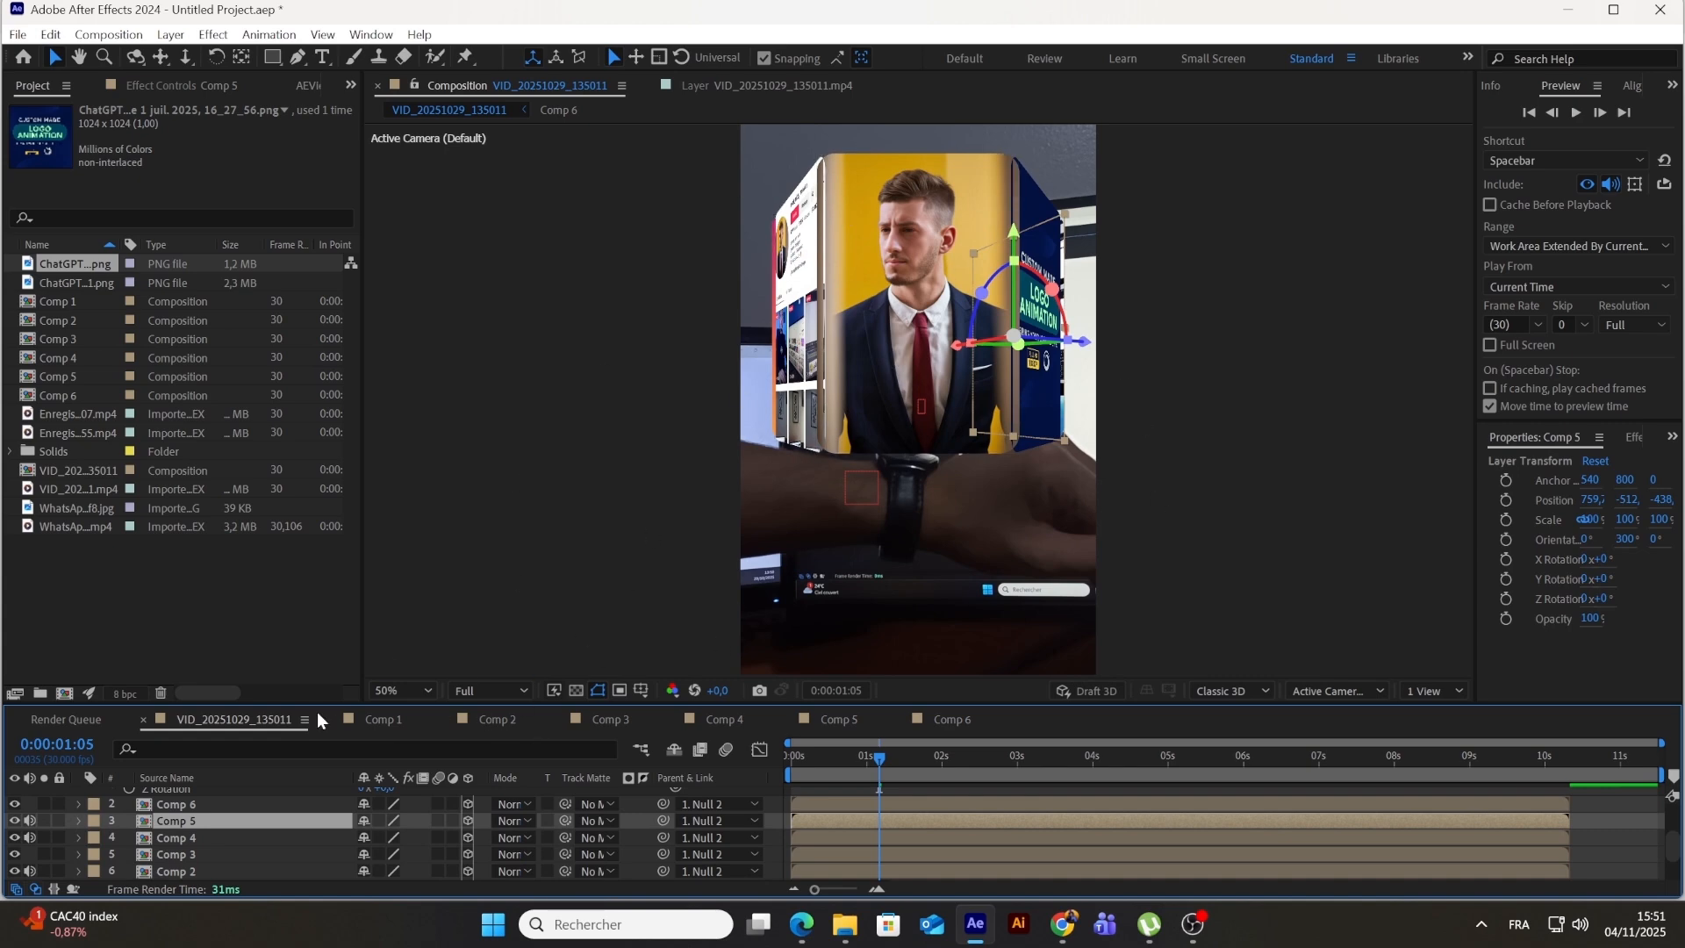
# Step: Reduce the scale of Null 2 to 37% and collapse its properties
pyautogui.scroll(2, 193, 815)
pyautogui.click(184, 795)
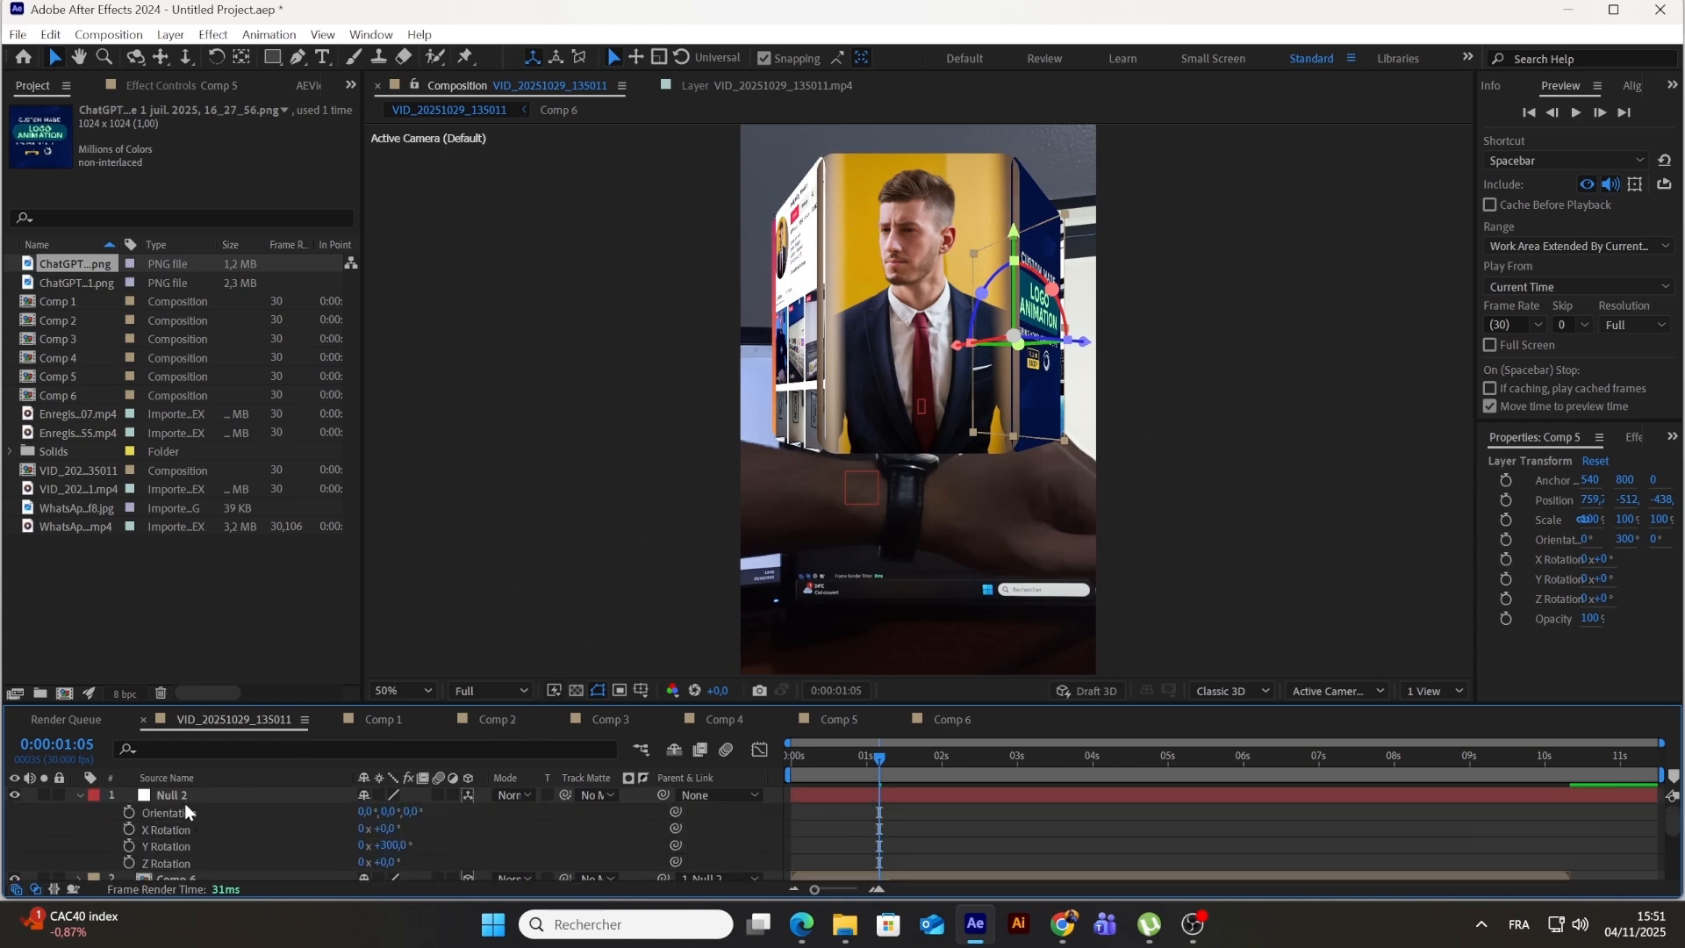
pyautogui.click(78, 795)
pyautogui.press('s')
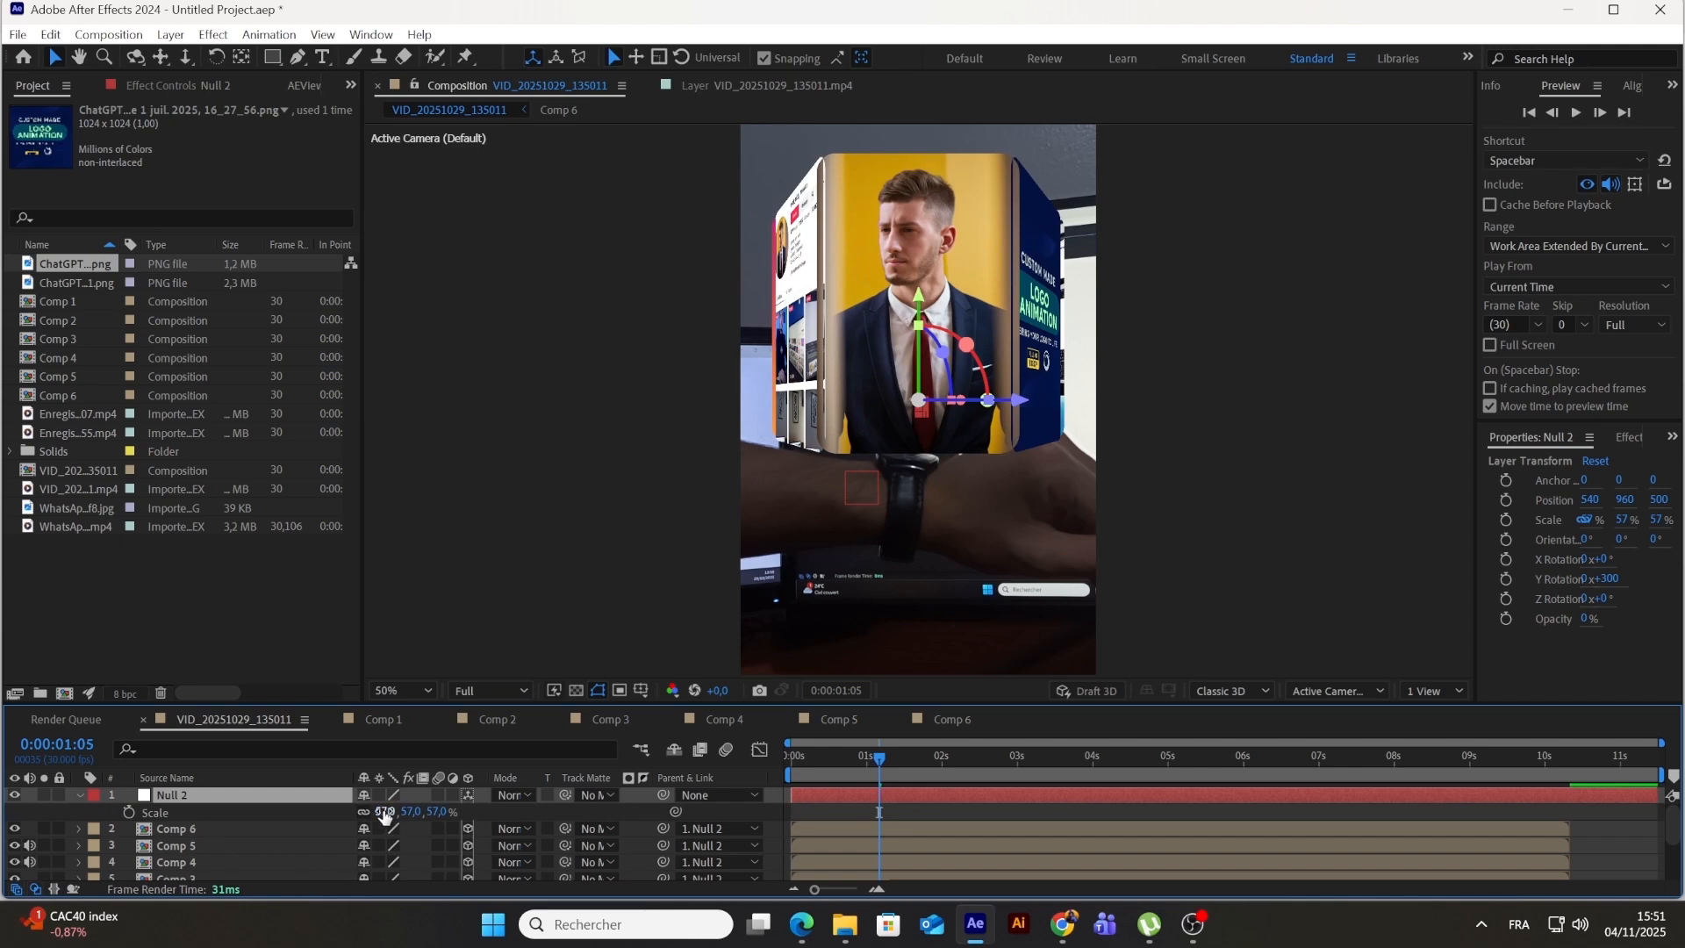
pyautogui.moveTo(383, 814); pyautogui.dragTo(366, 812)
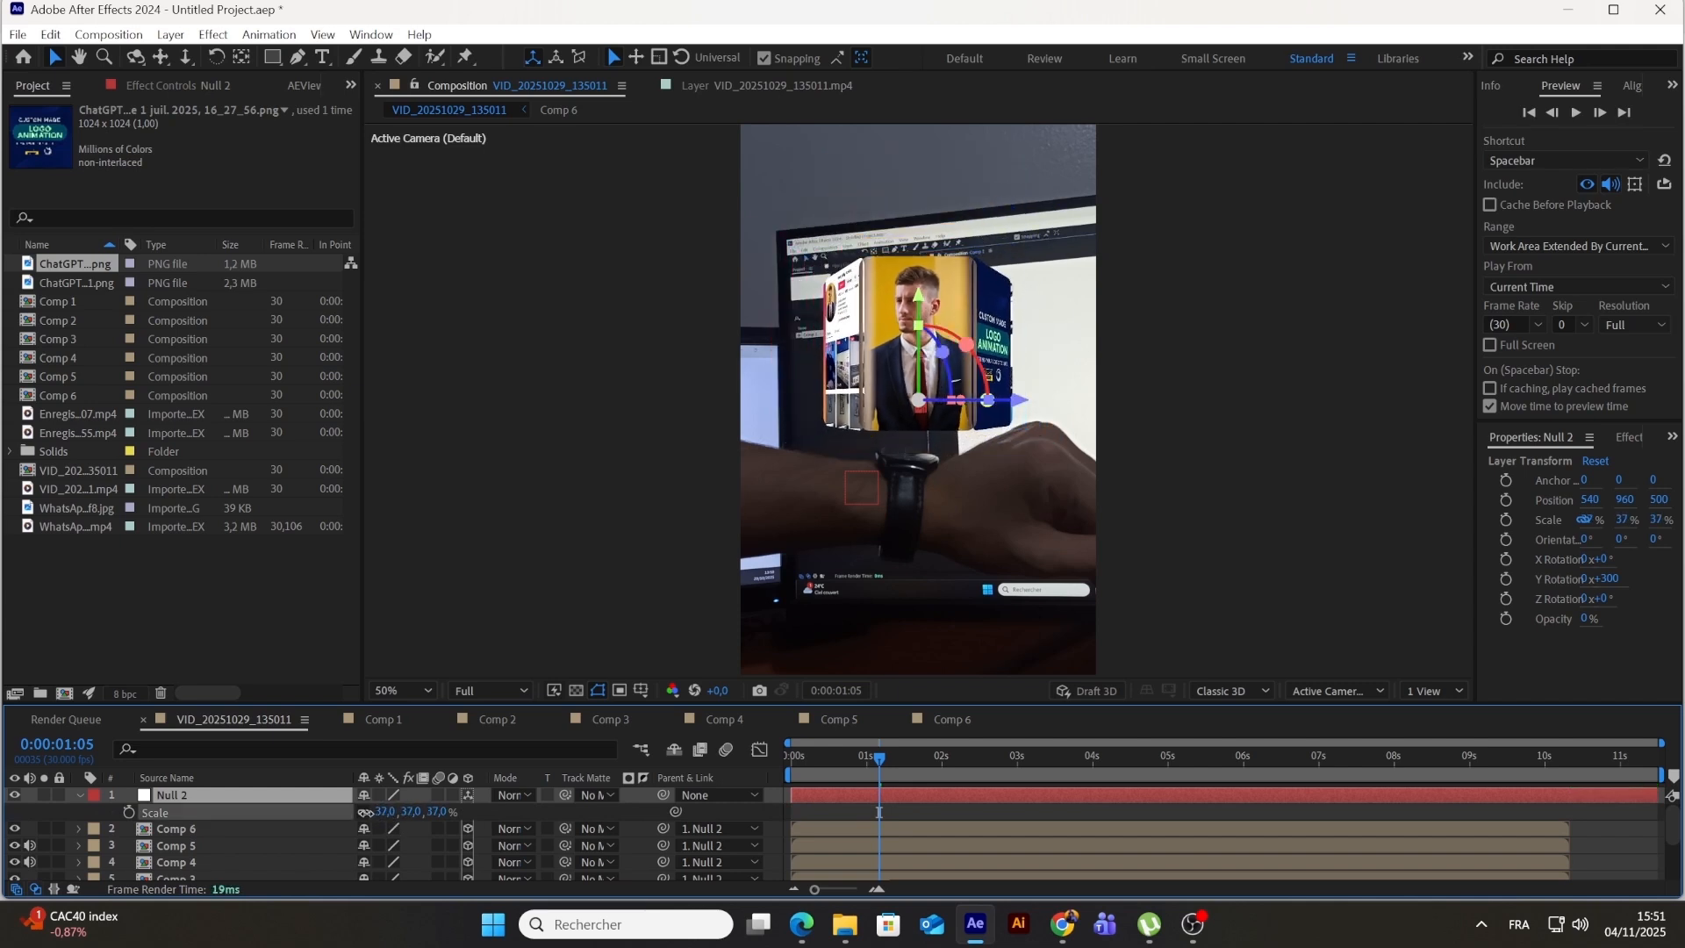
pyautogui.click(79, 795)
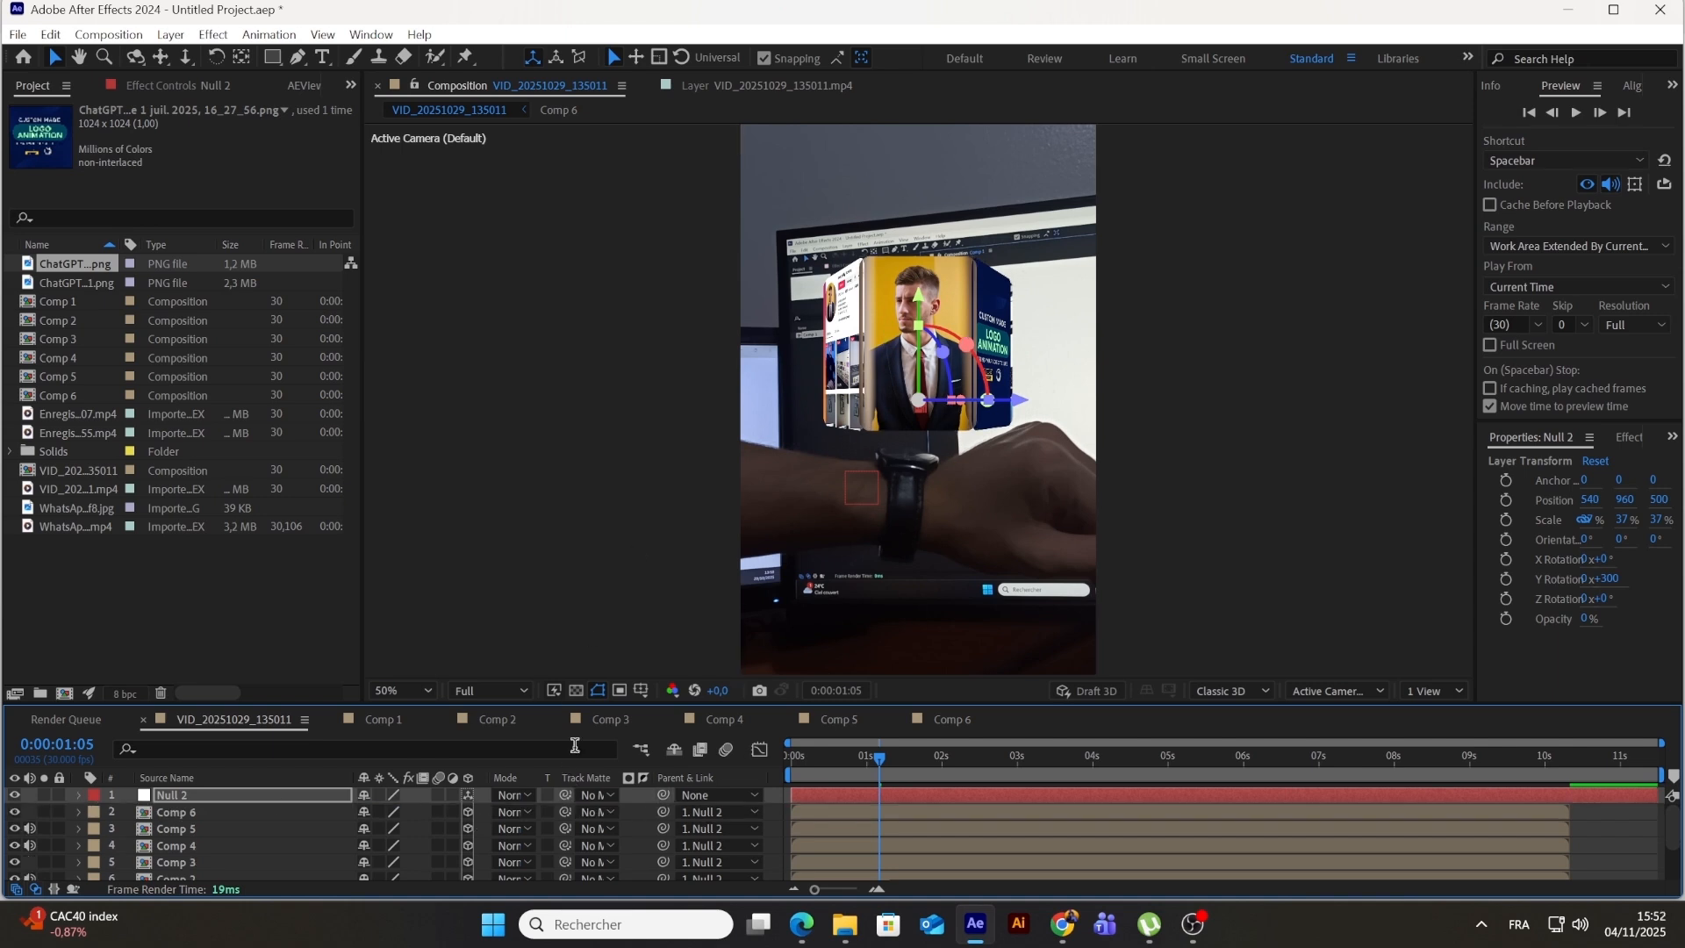
# Step: Set the scale of all six card layers, Comp 1 through Comp 6, to 90%
pyautogui.click(163, 814)
pyautogui.scroll(-1, 214, 819)
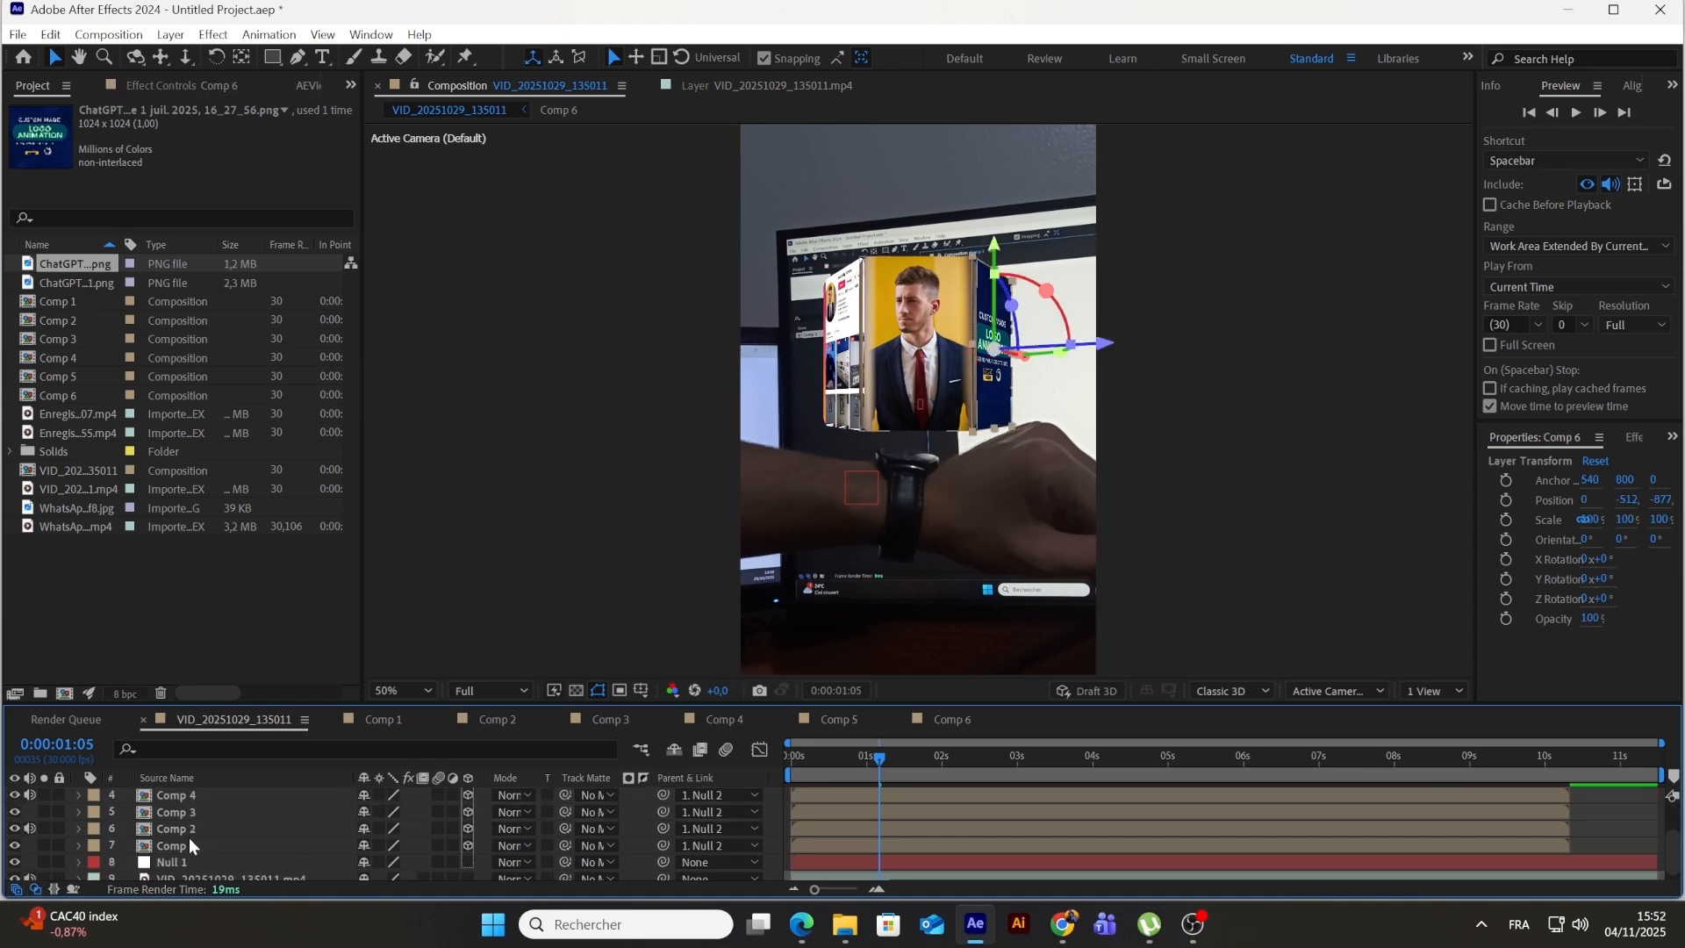
pyautogui.keyDown('shift'); pyautogui.click(187, 840); pyautogui.keyUp('shift')
pyautogui.scroll(1, 200, 835)
pyautogui.press('s')
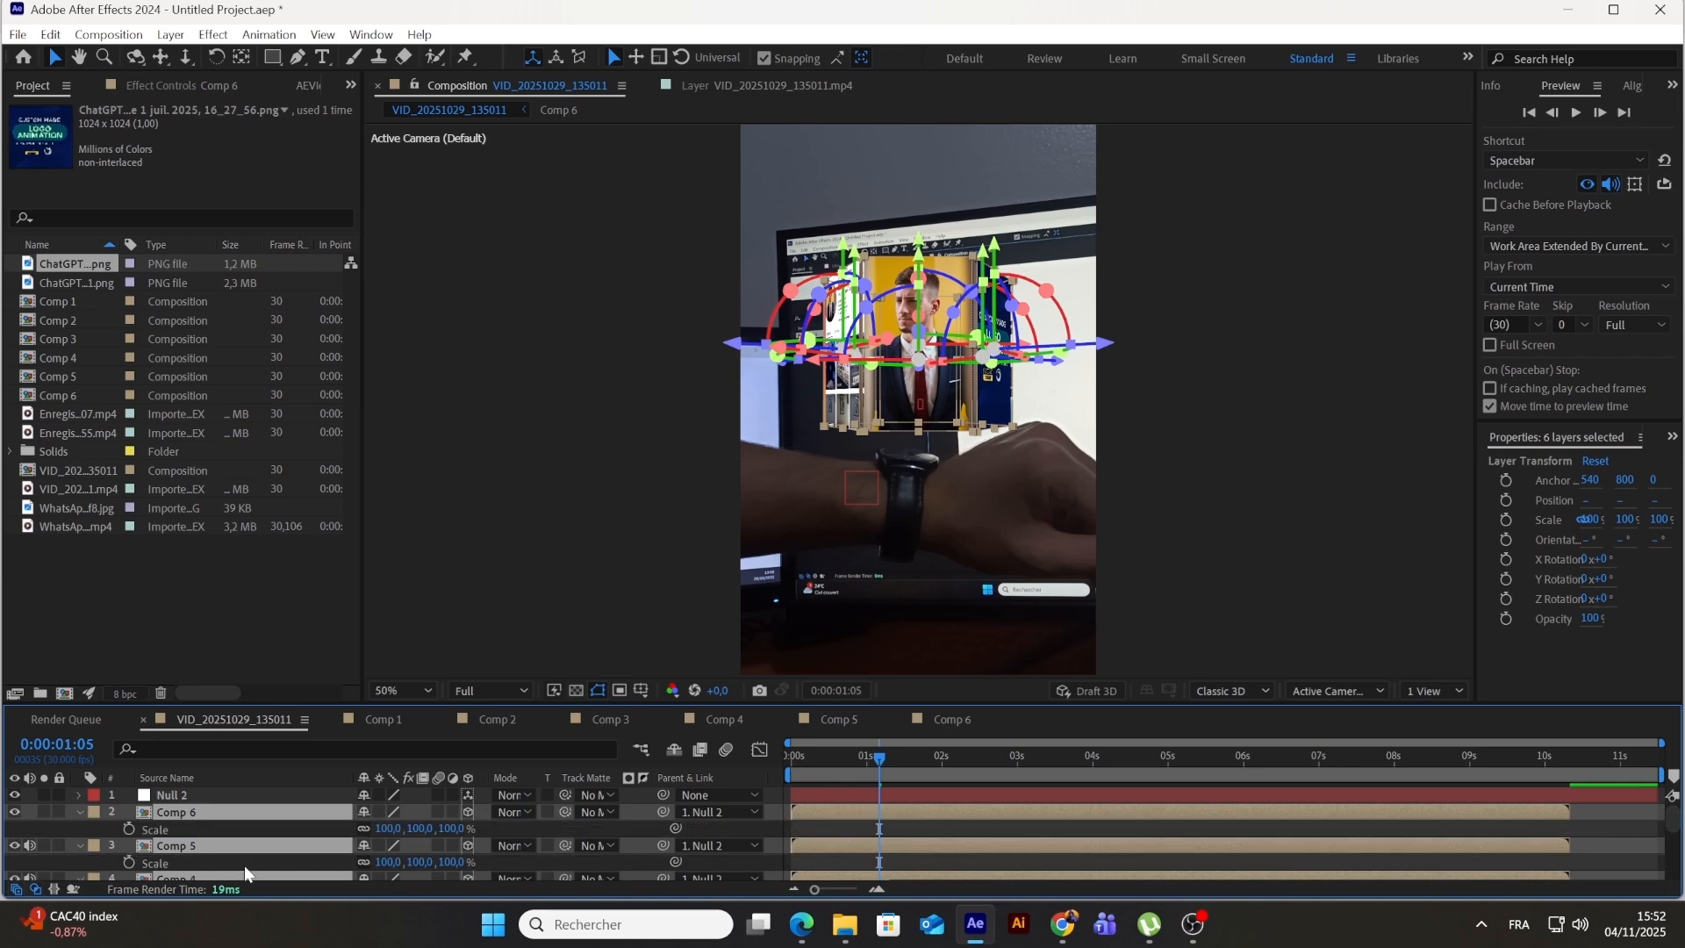
pyautogui.click(386, 827)
pyautogui.write('95')
pyautogui.press('Return')
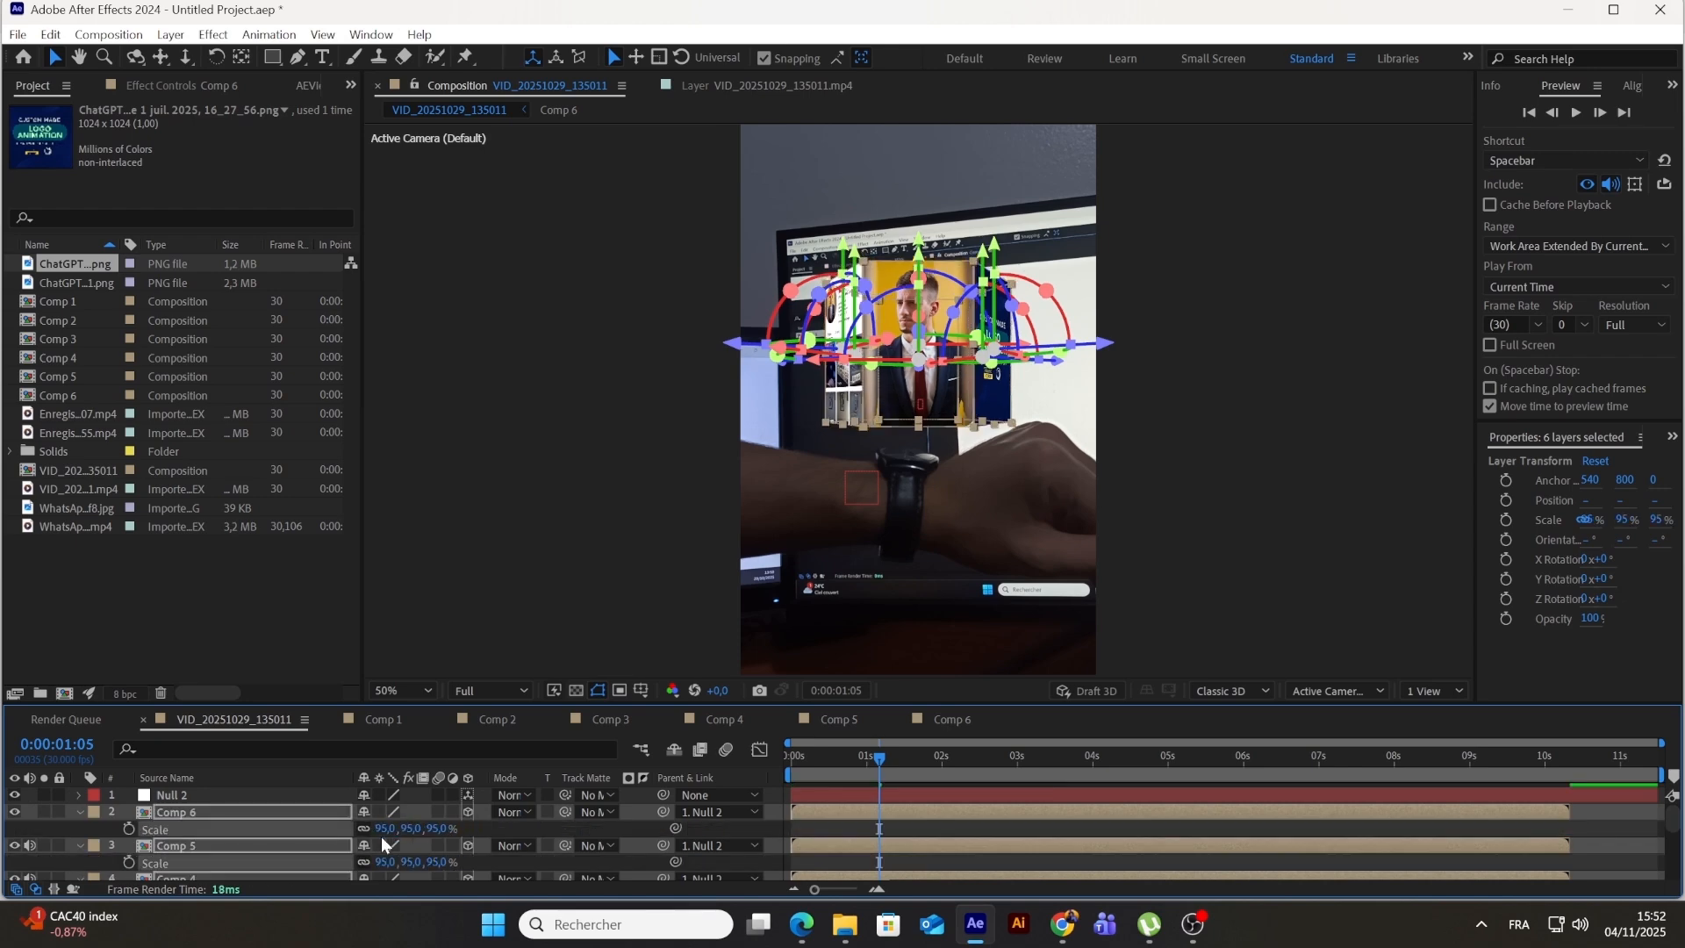
pyautogui.click(381, 832)
pyautogui.write('90')
pyautogui.press('Return')
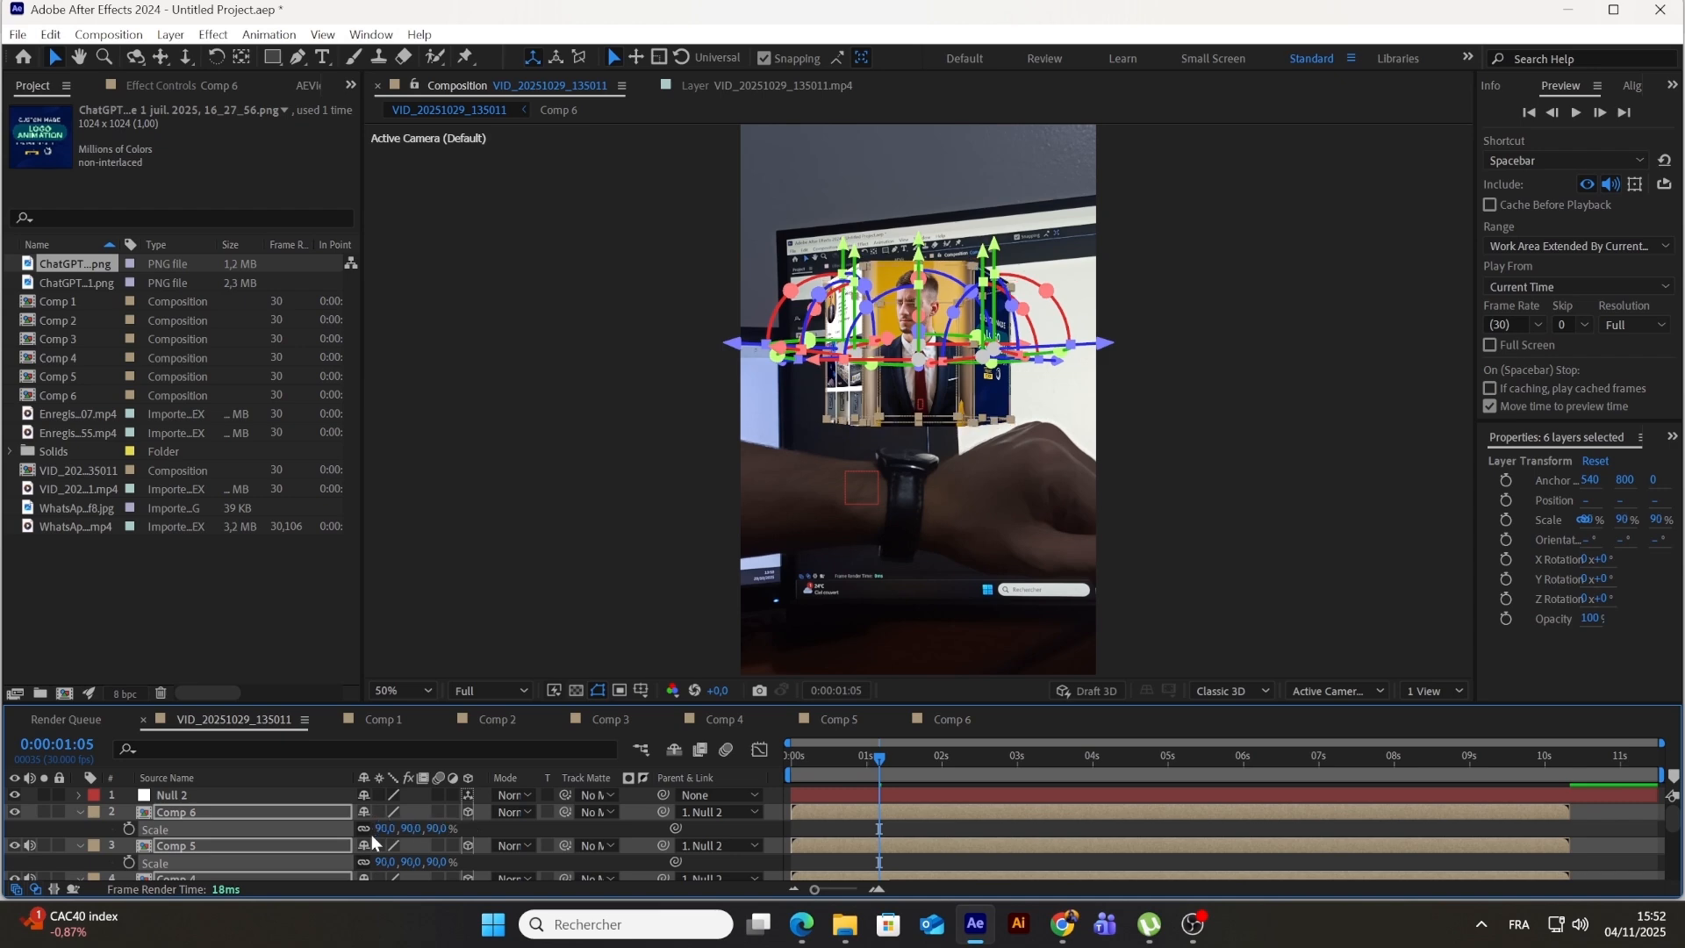
pyautogui.click(771, 828)
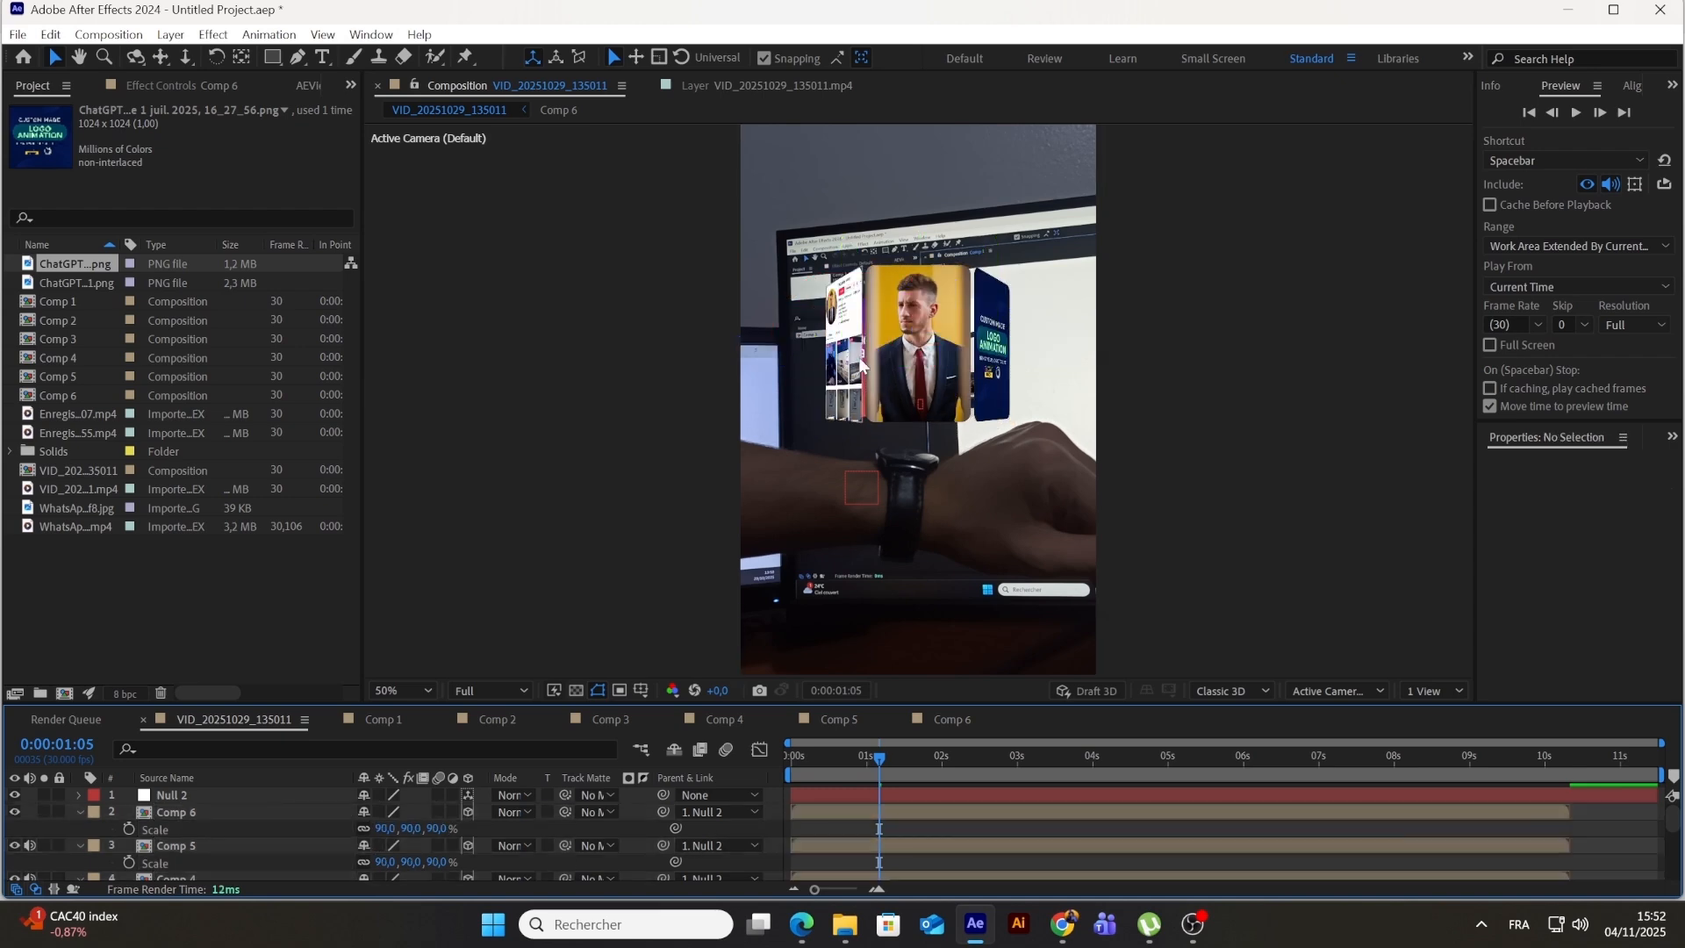
# Step: Inspect the gaps between the cards, then collapse the properties of all six comp layers and deselect them
pyautogui.scroll(1, 926, 322)
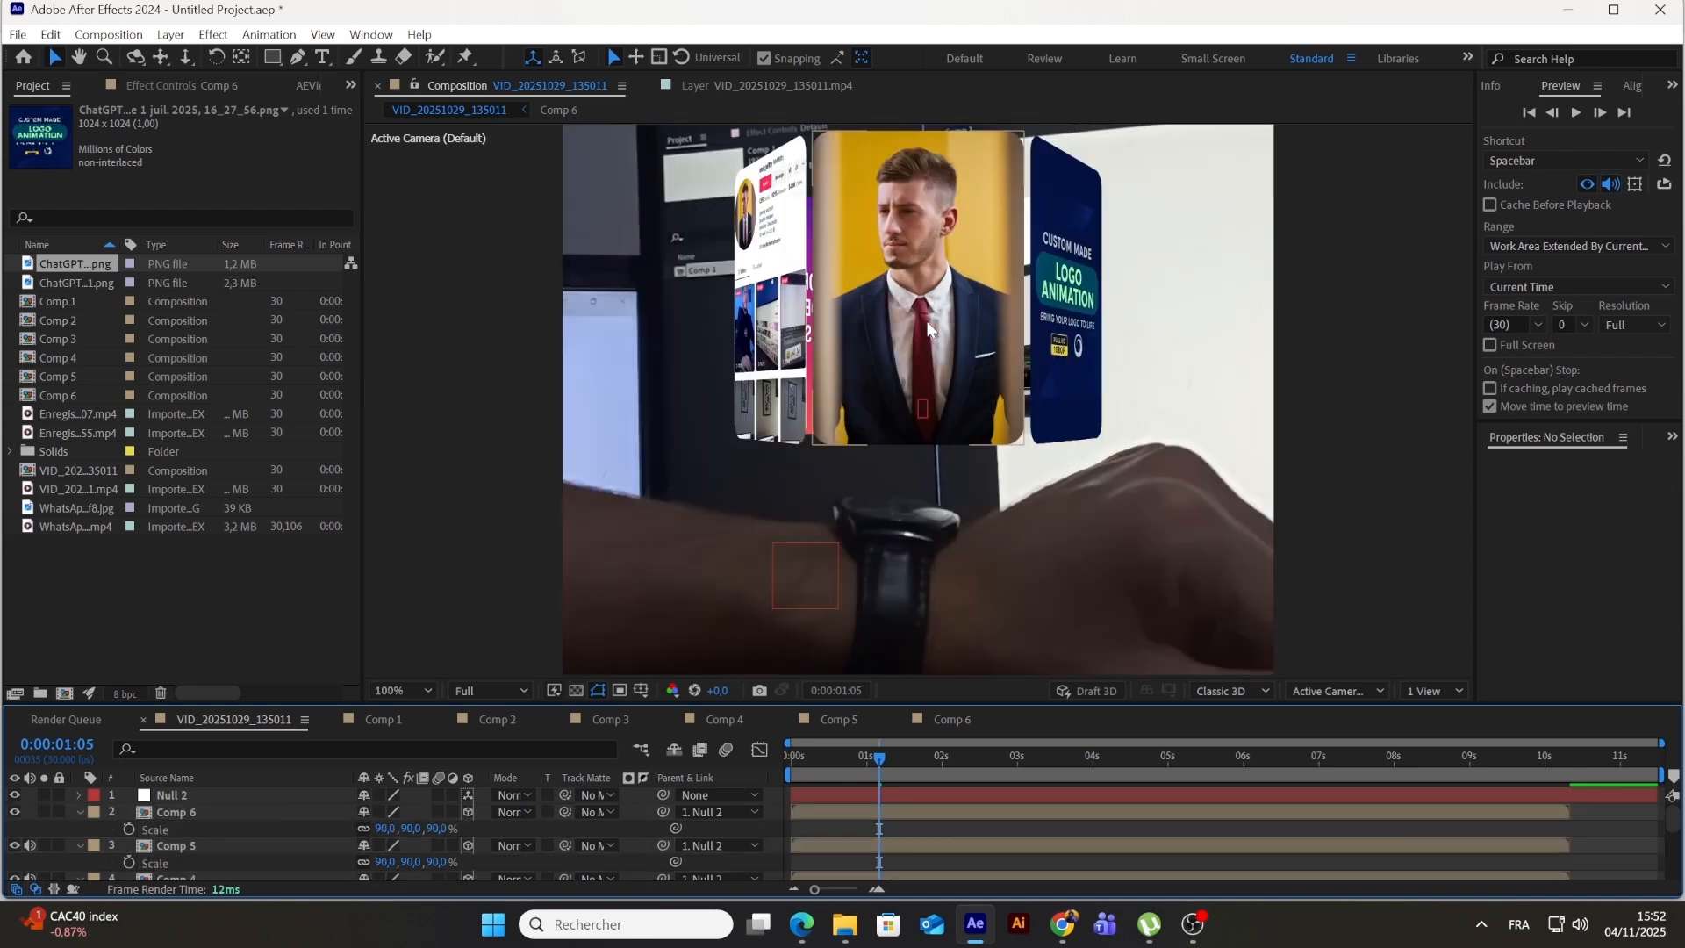
pyautogui.scroll(-1, 968, 379)
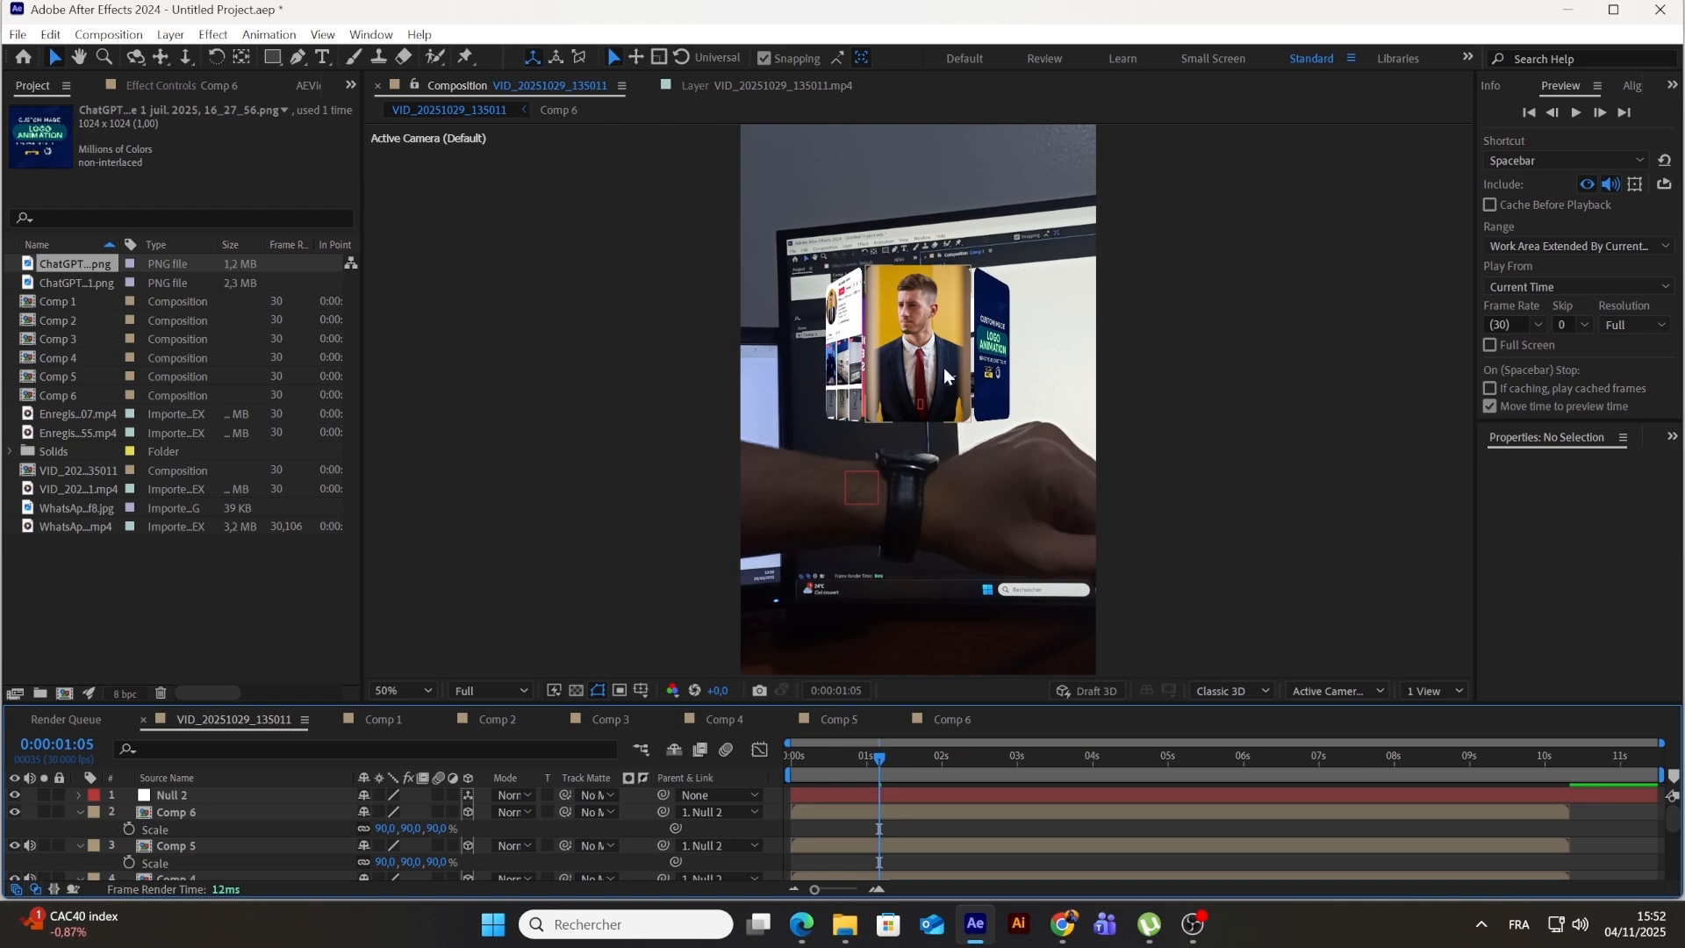
pyautogui.click(156, 813)
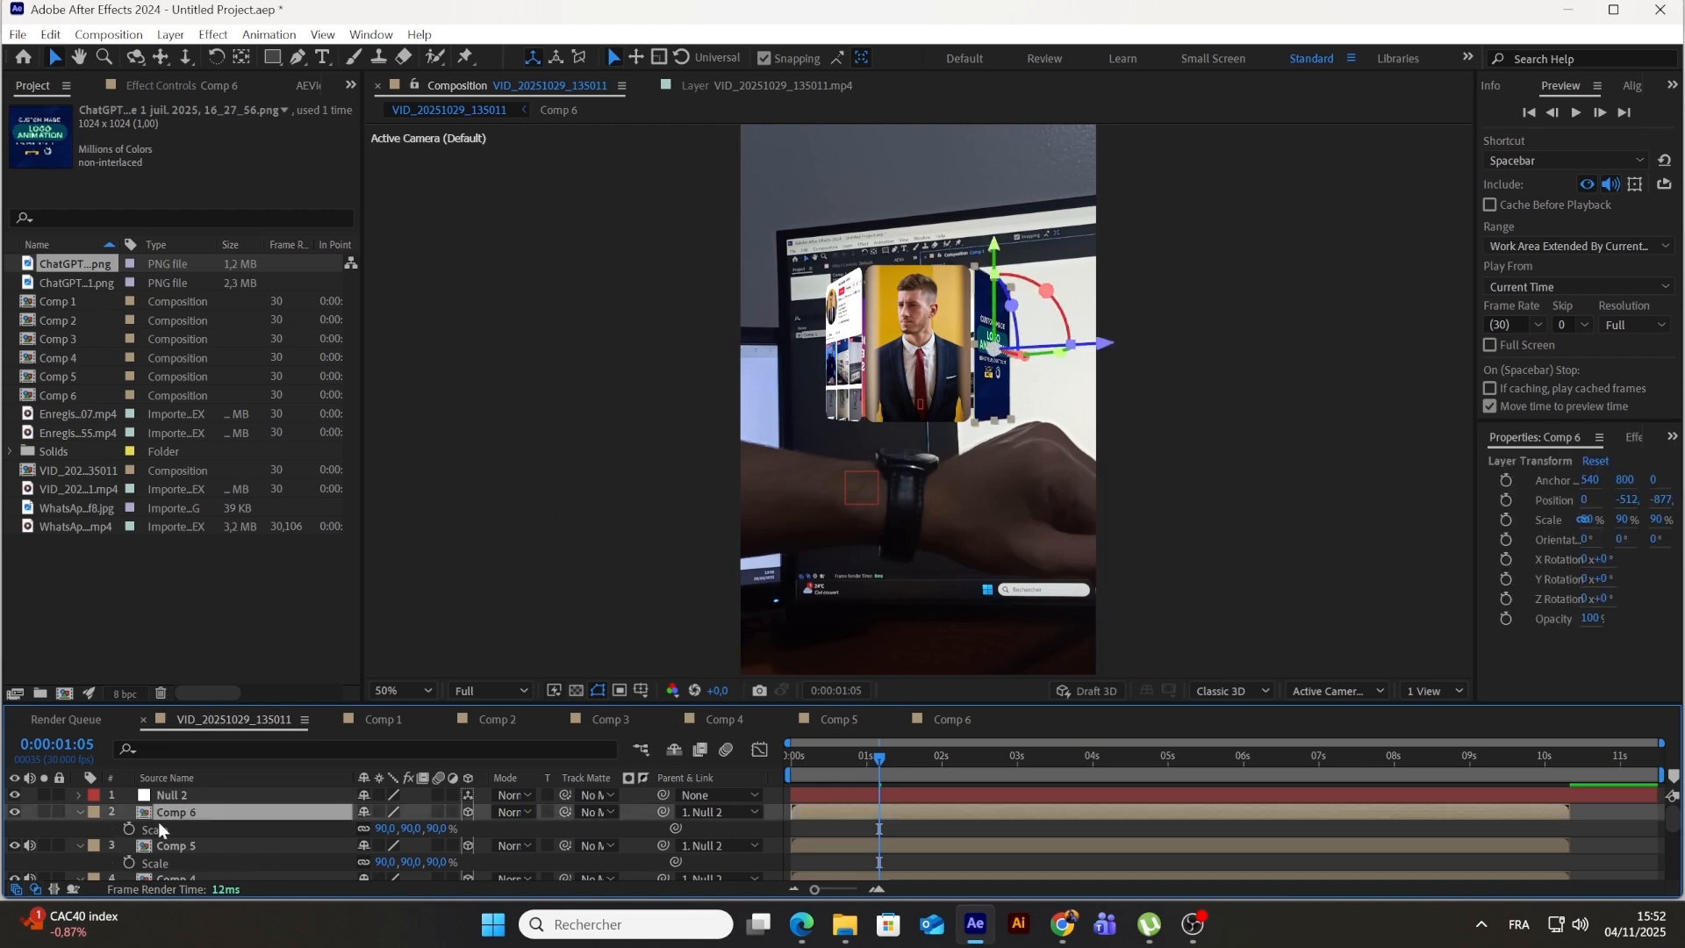
pyautogui.scroll(-4, 189, 828)
pyautogui.keyDown('shift'); pyautogui.click(170, 821); pyautogui.keyUp('shift')
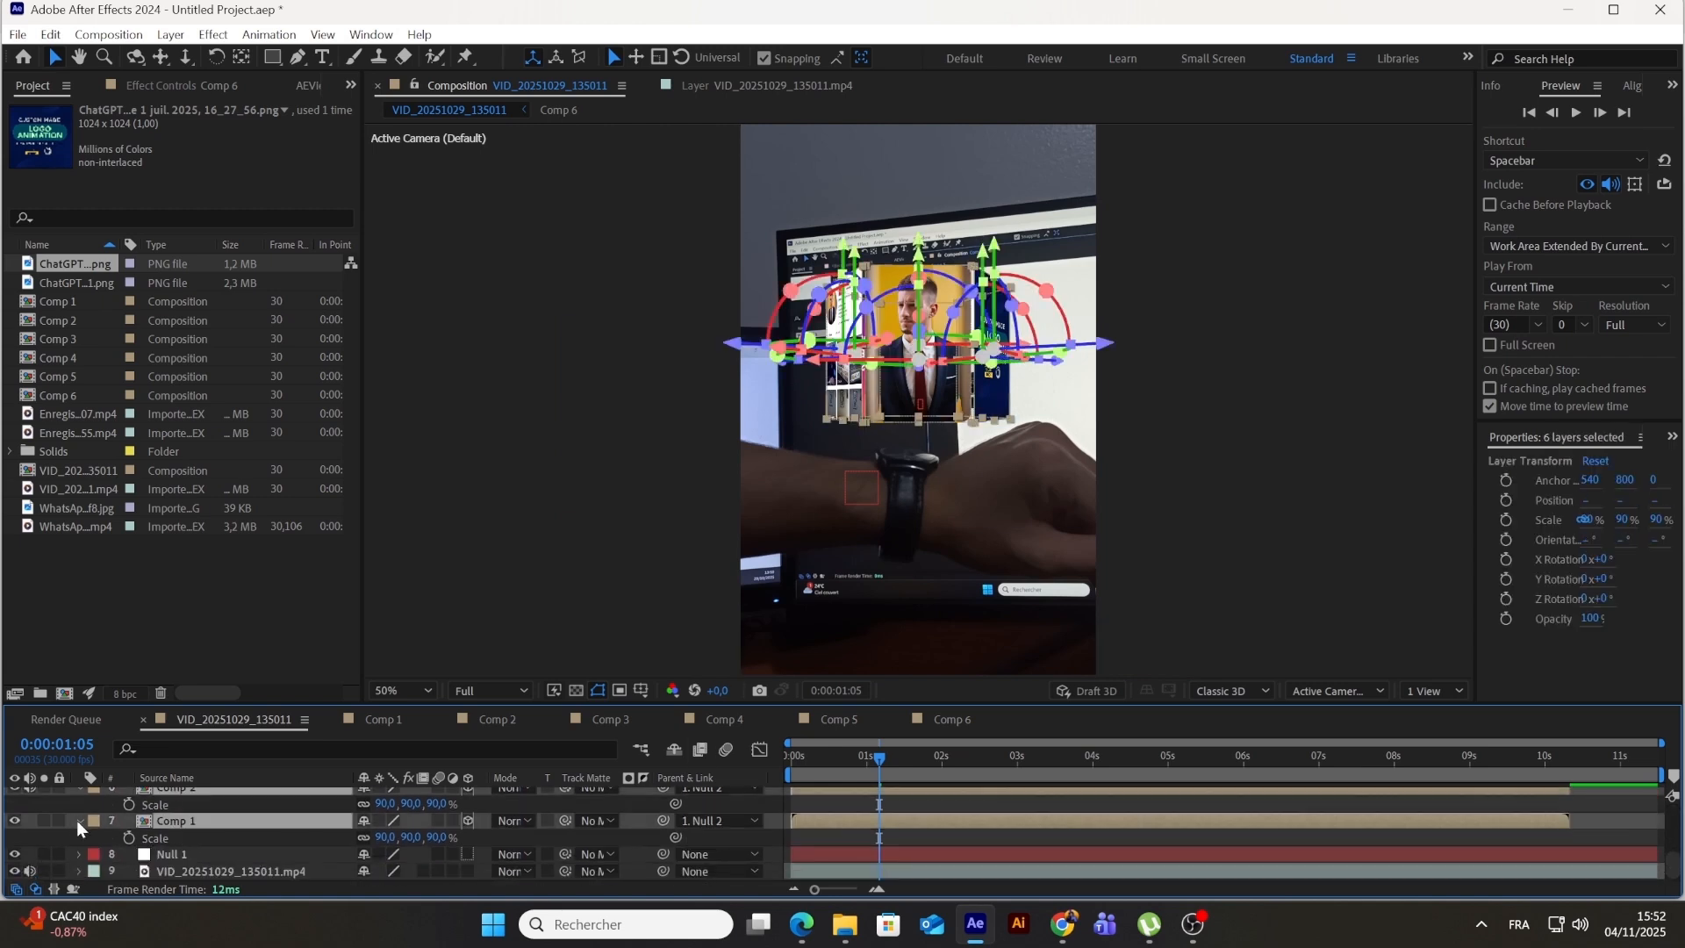
pyautogui.scroll(4, 145, 830)
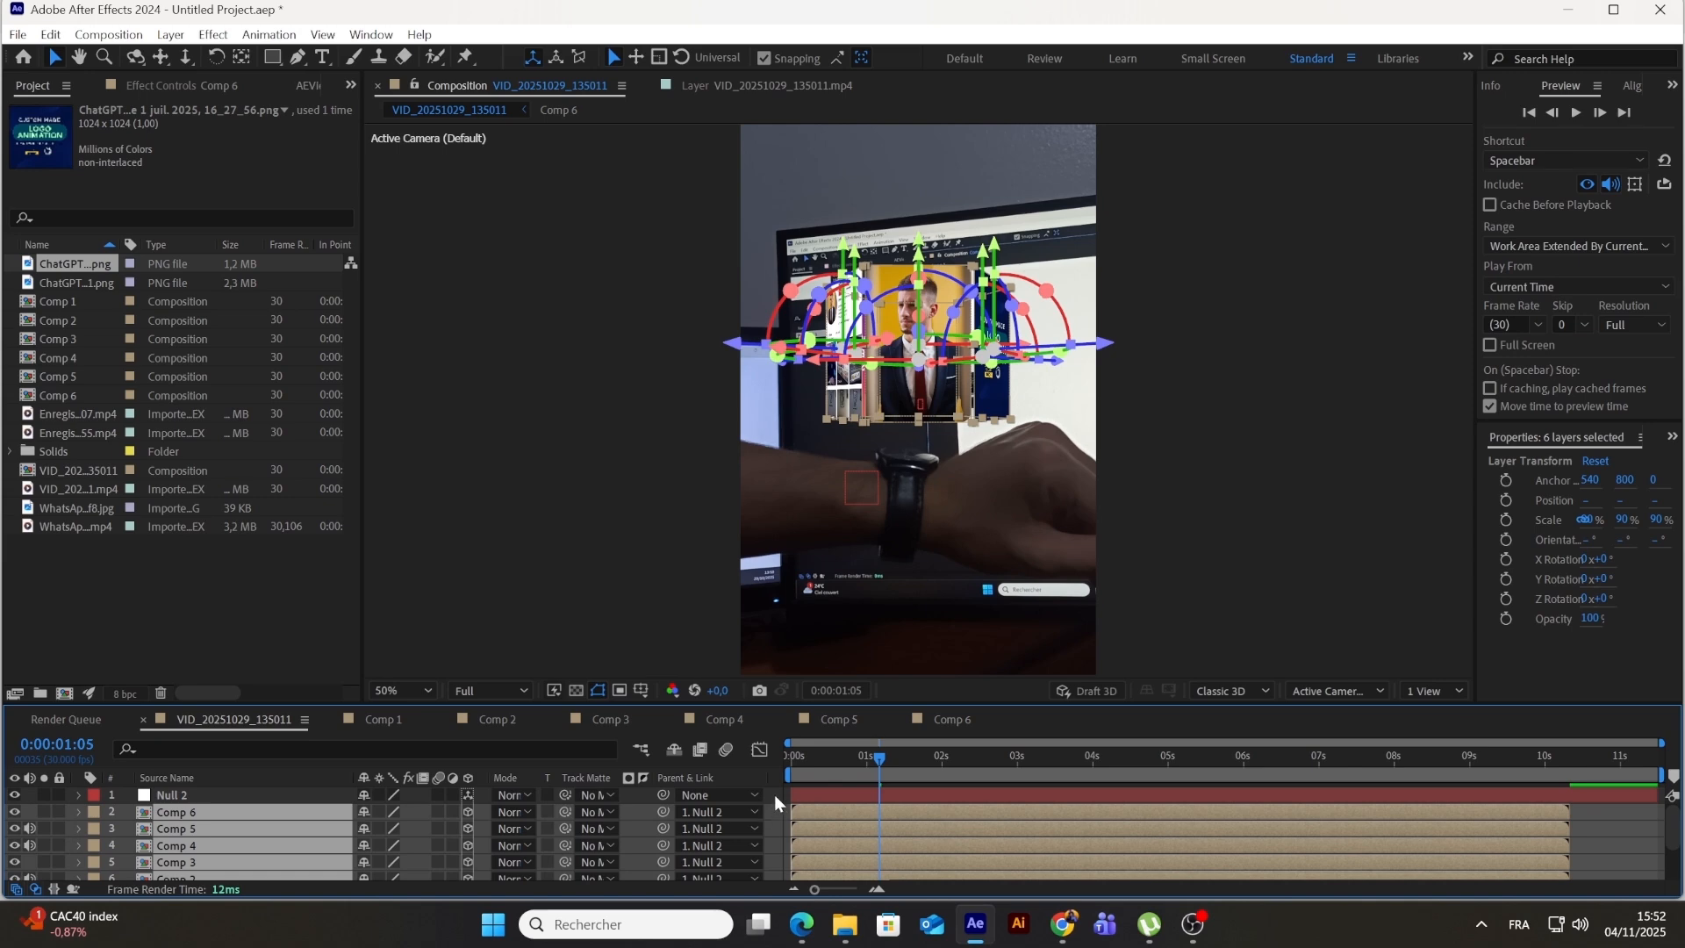
pyautogui.click(774, 793)
# Step: Parent Null 2 to Null 1 and turn Null 1 into a 3D layer
pyautogui.click(172, 795)
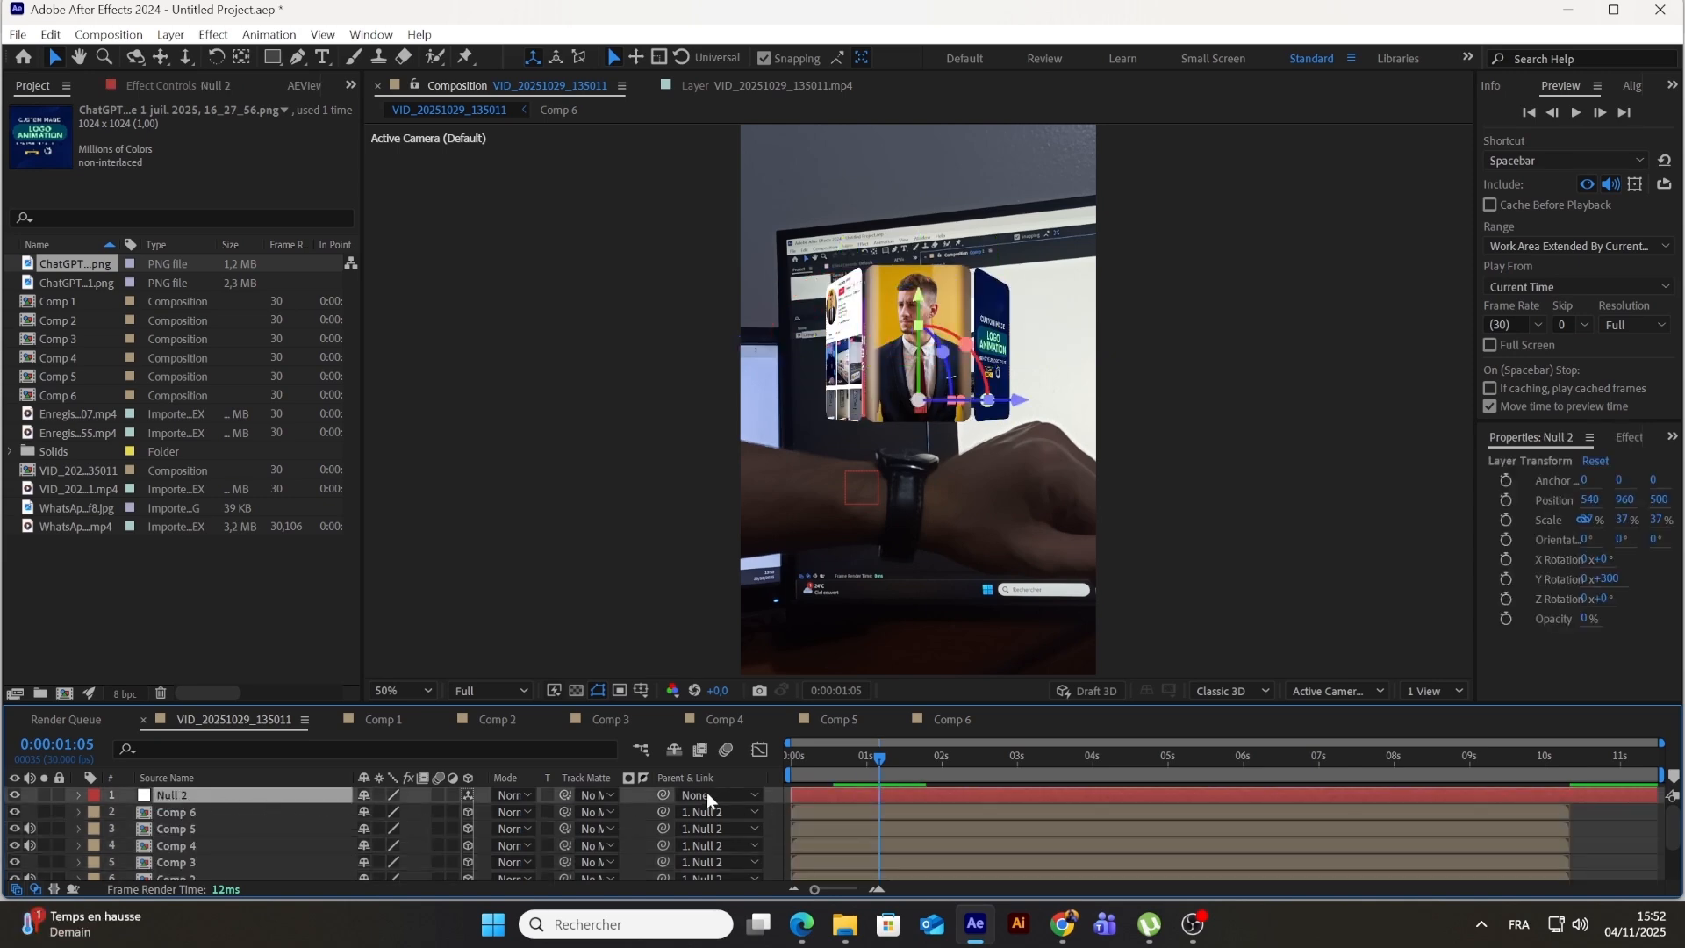
pyautogui.moveTo(662, 794); pyautogui.dragTo(172, 855)
pyautogui.scroll(-3, 191, 837)
pyautogui.click(172, 853)
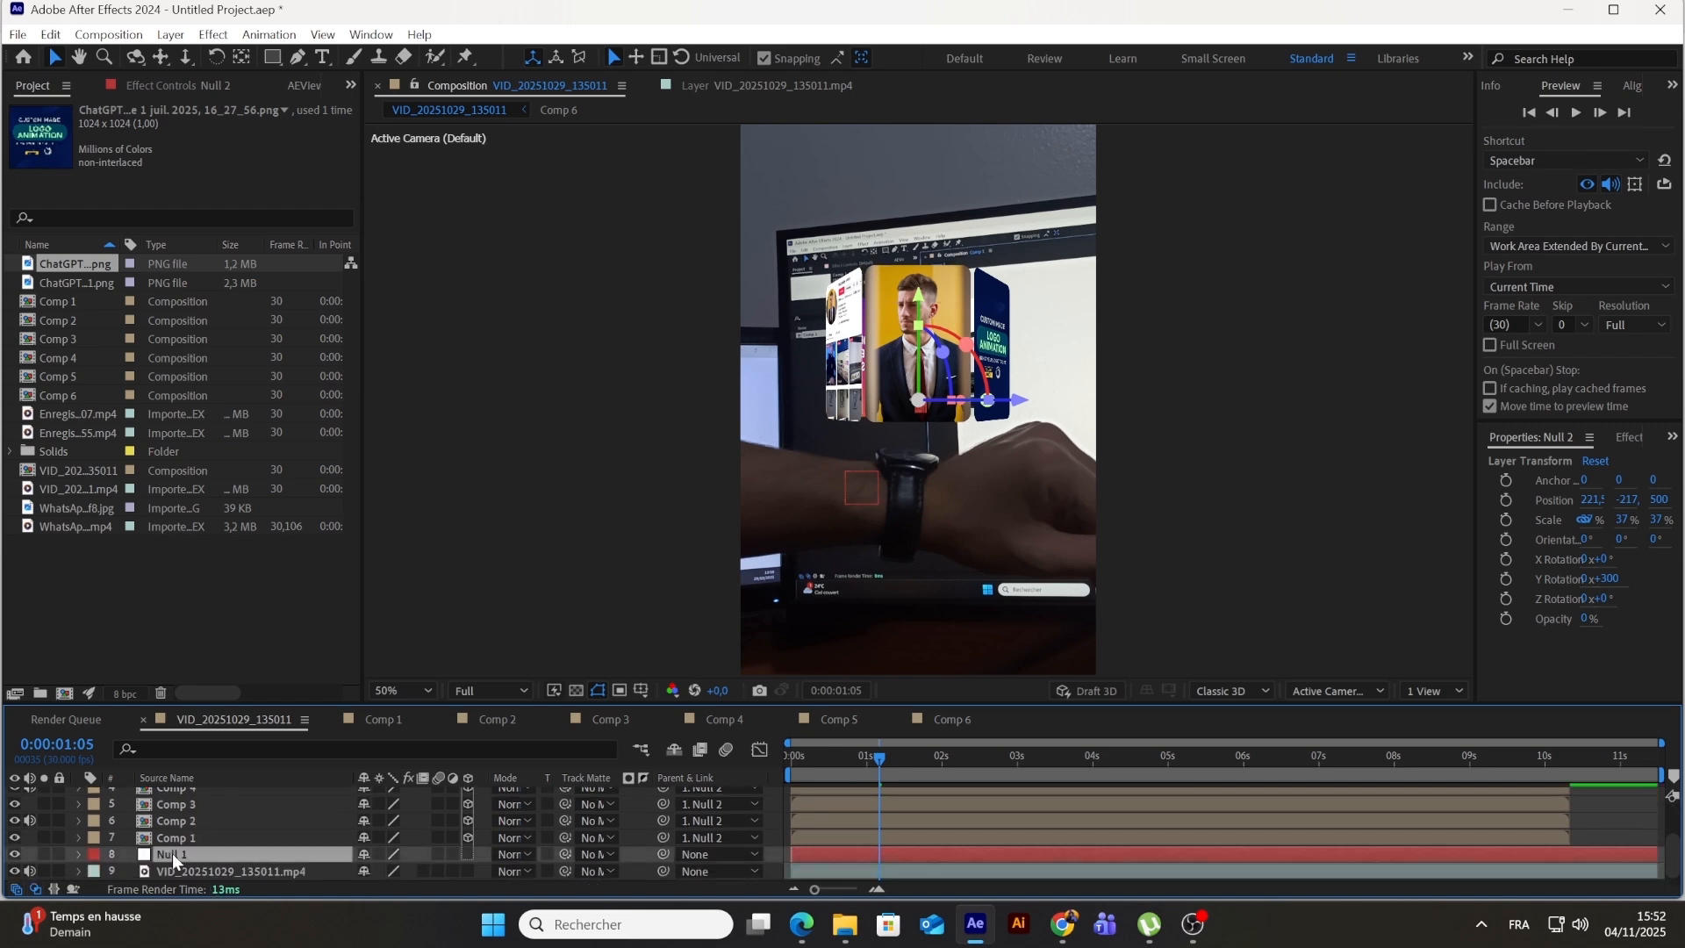
pyautogui.click(466, 853)
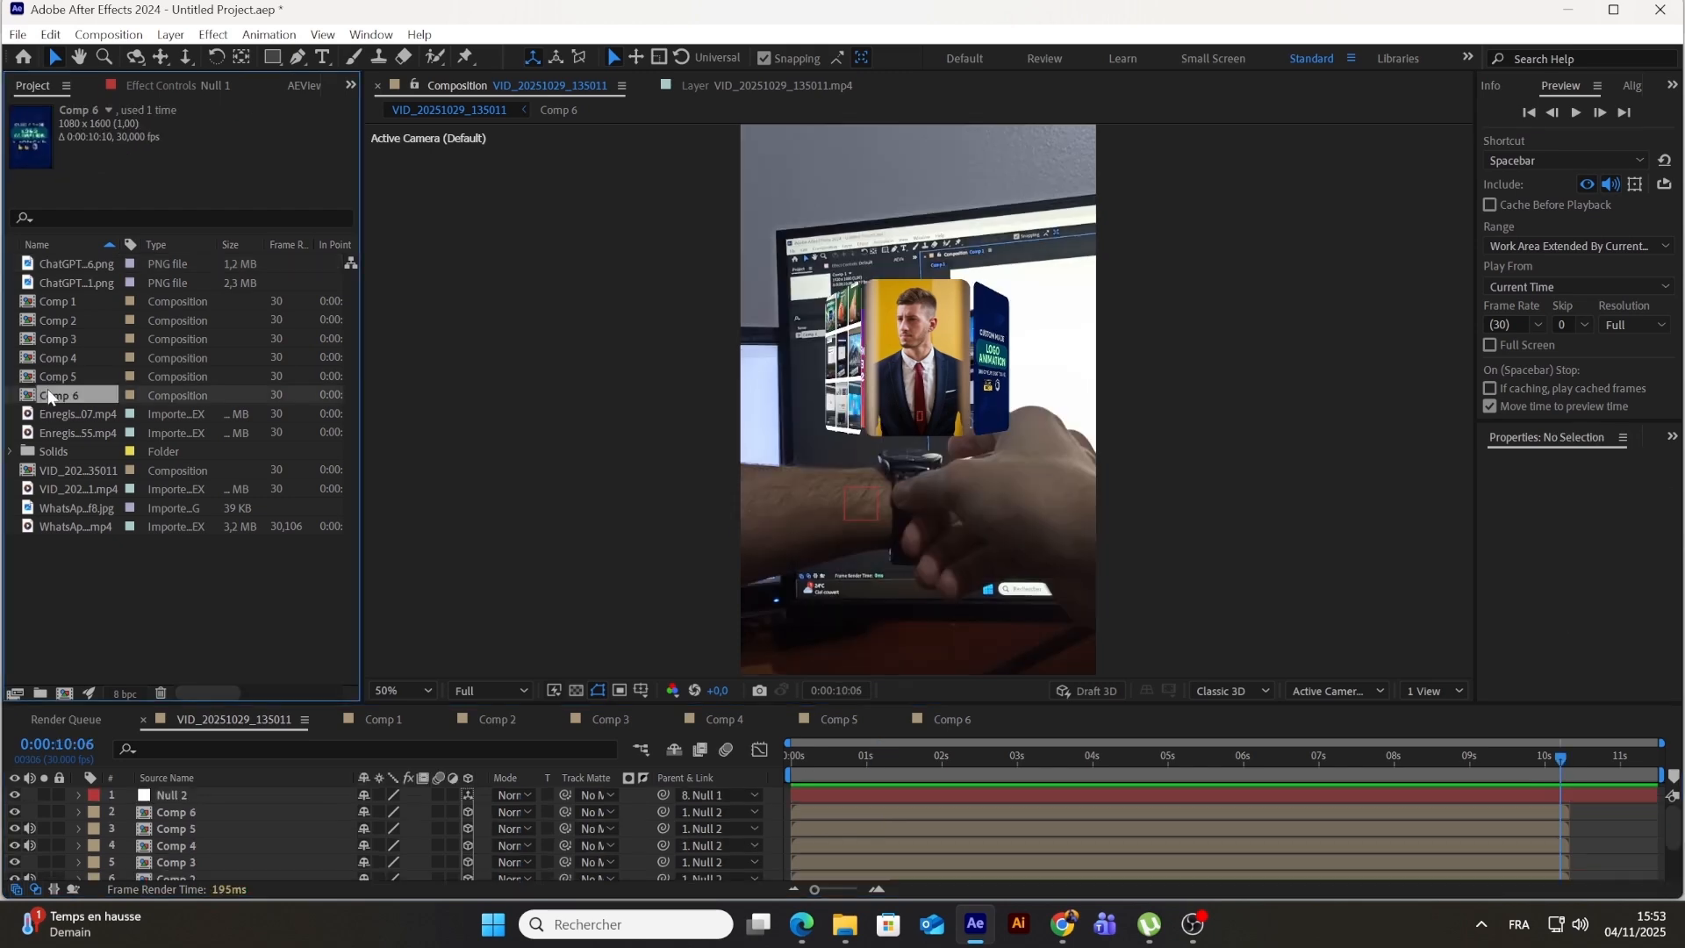
# Step: Duplicate Comp 6 in the project and rename the copy glow
pyautogui.rightClick(43, 418)
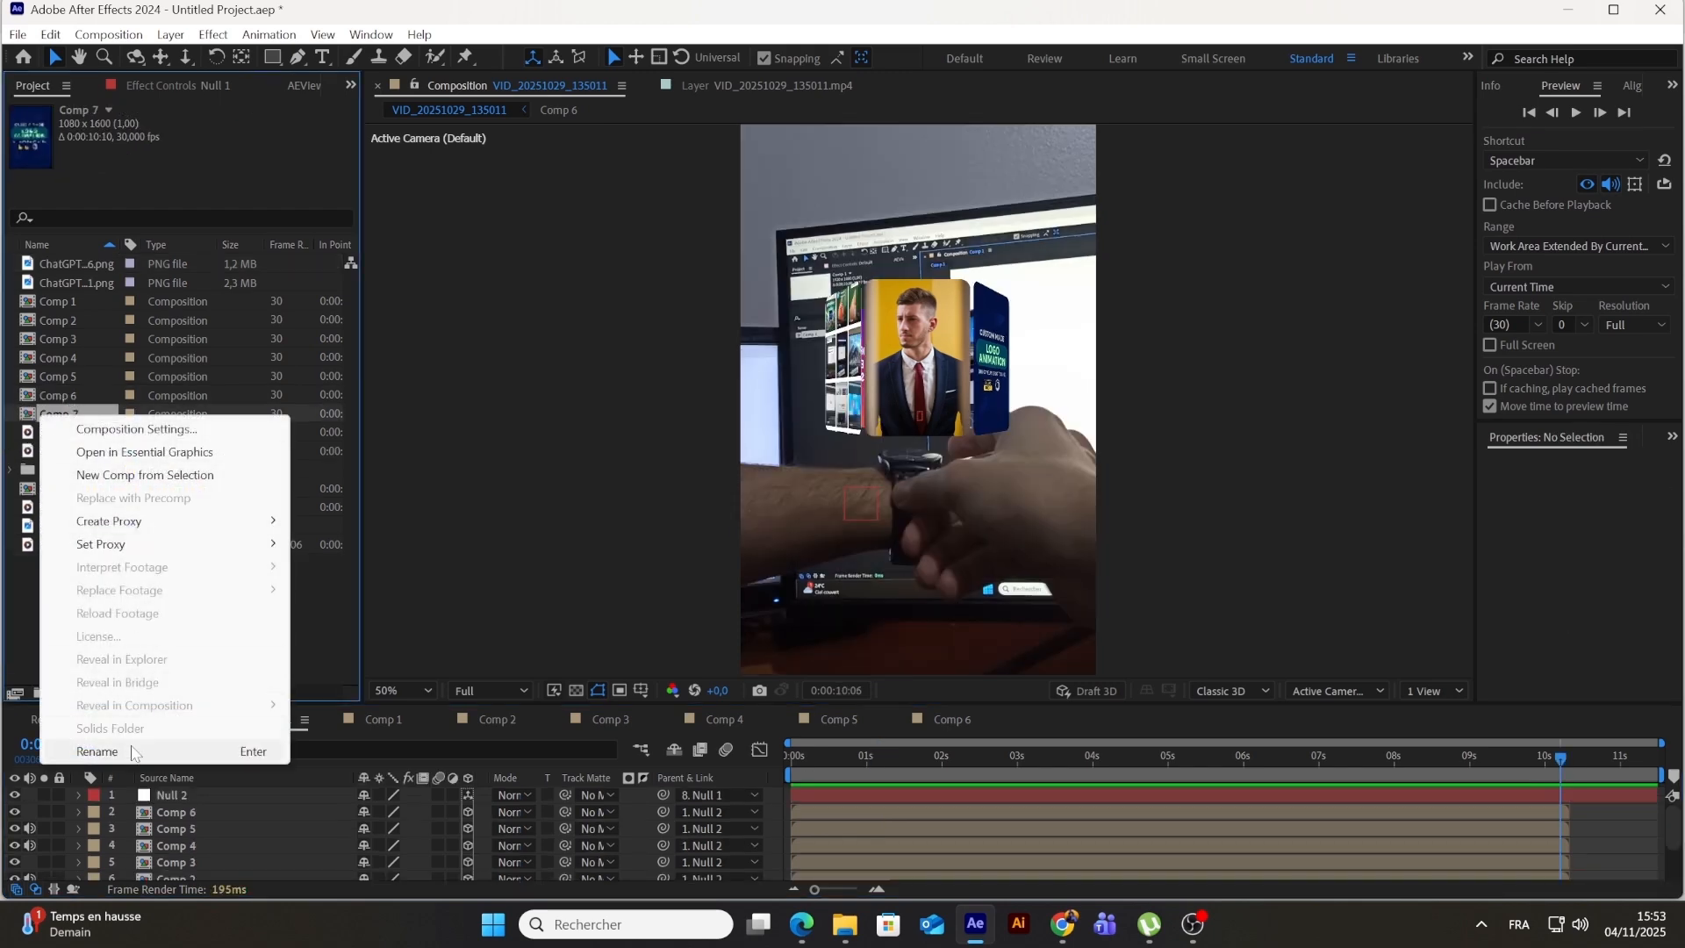
pyautogui.click(126, 751)
pyautogui.write('glow')
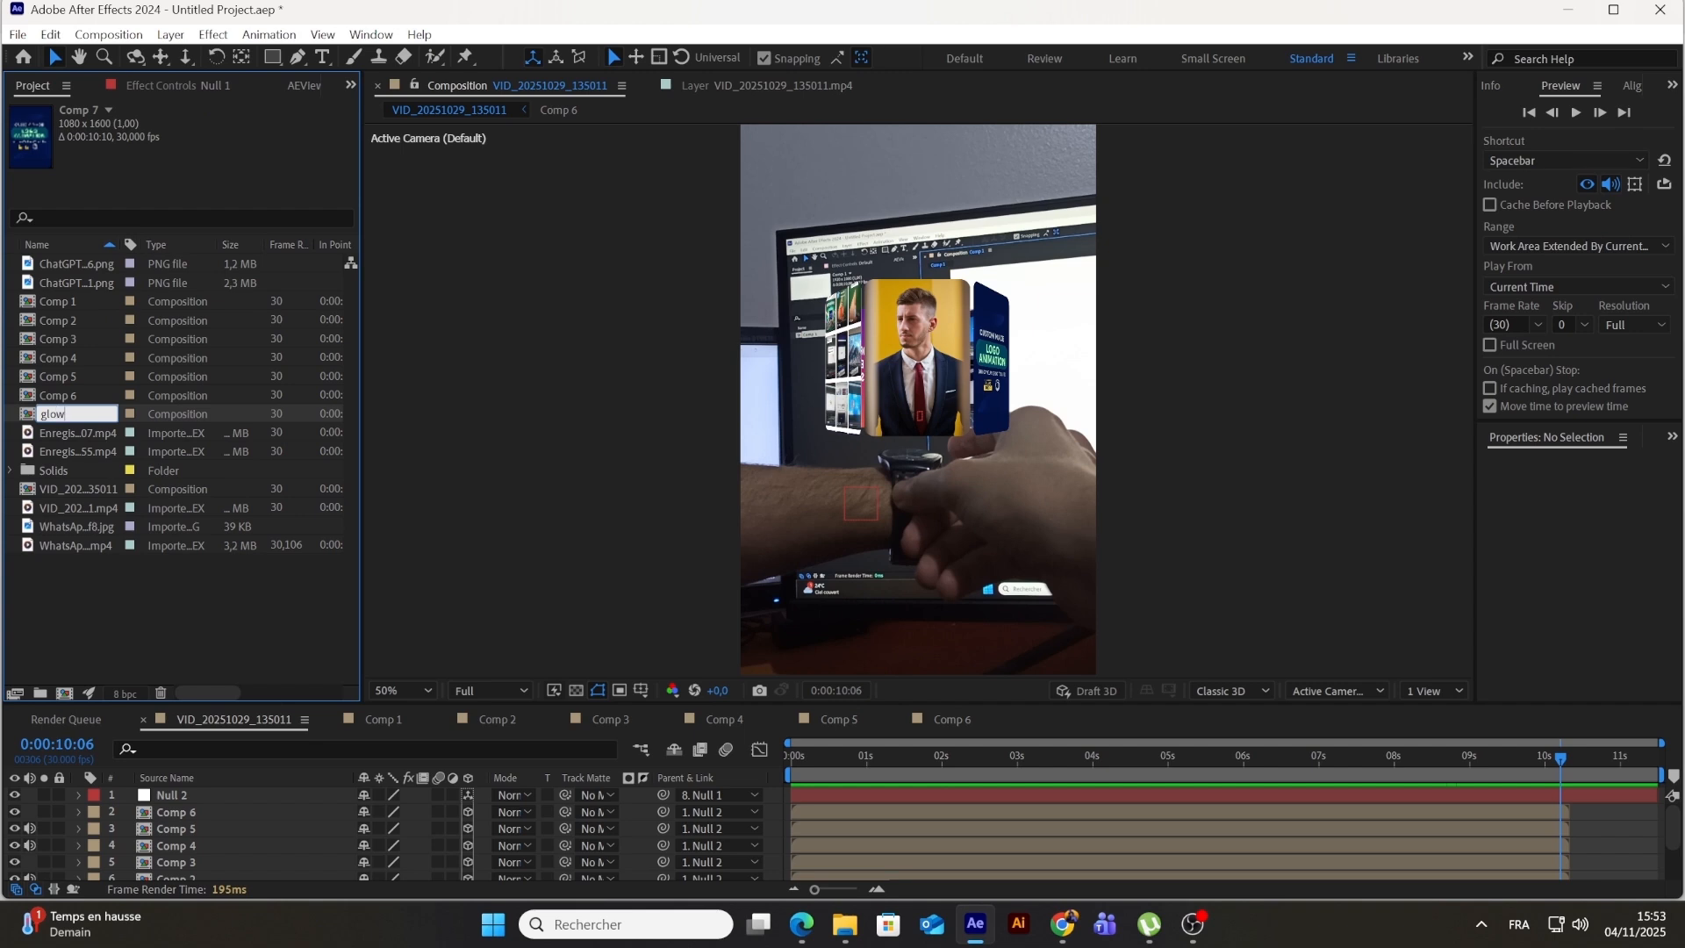
pyautogui.press('Return')
# Step: Open the glow composition, delete its image and Dark Blue Solid 1 layers, and make Shape Layer 1 visible
pyautogui.doubleClick(44, 450)
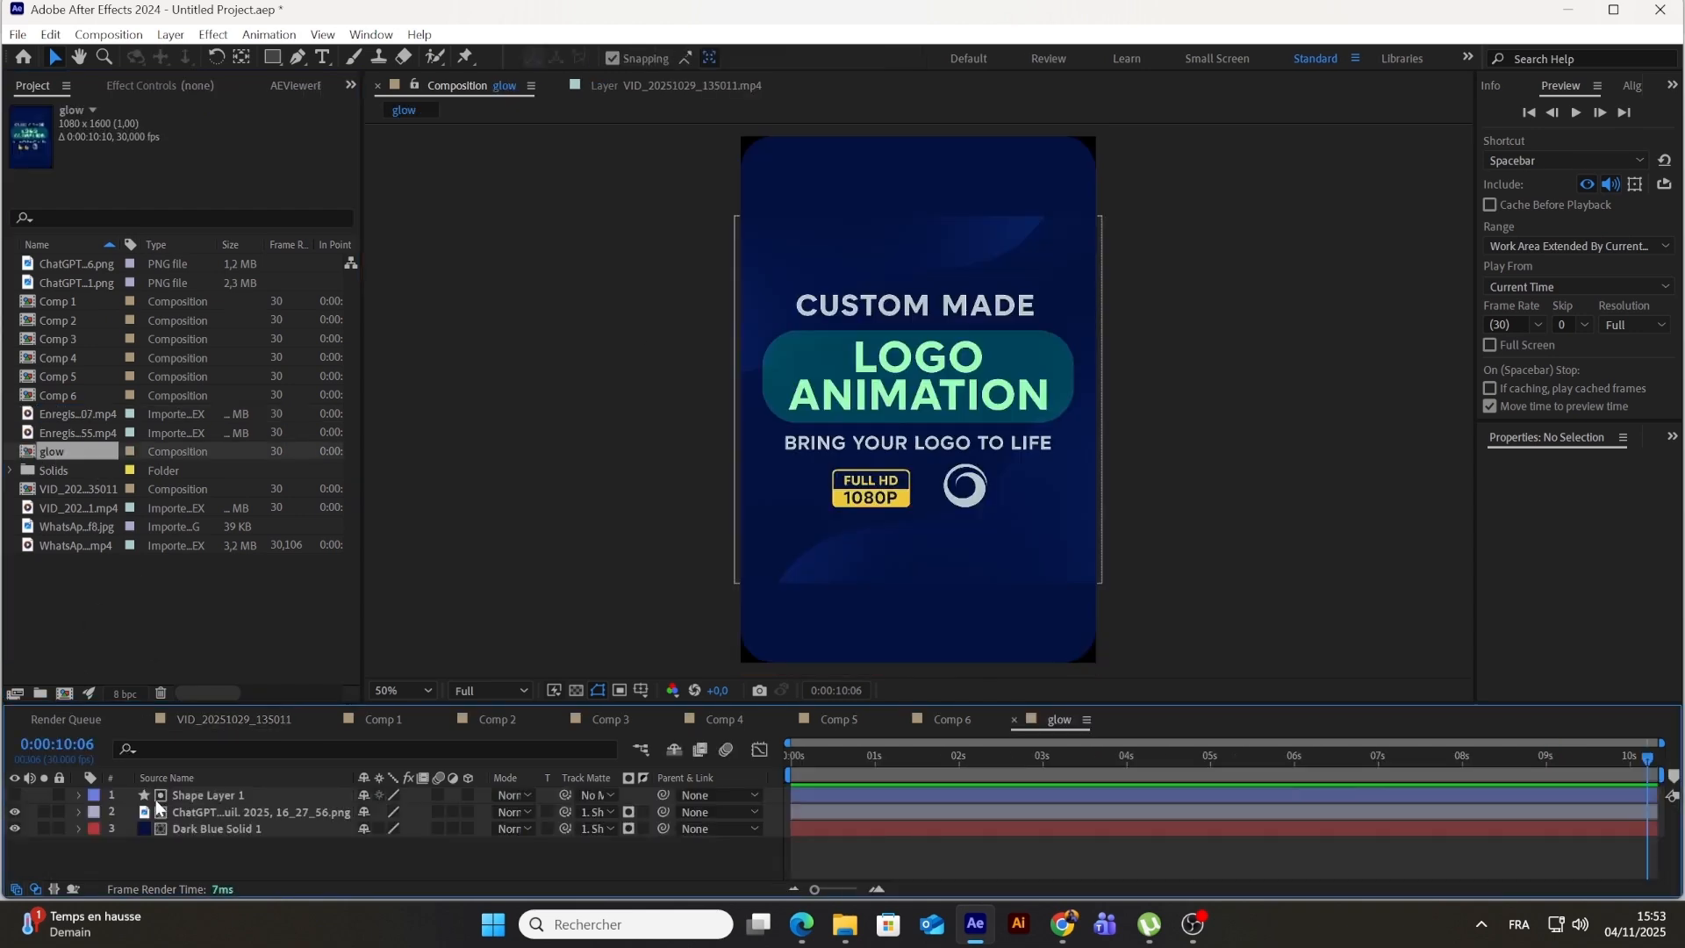
pyautogui.moveTo(186, 851); pyautogui.dragTo(181, 814)
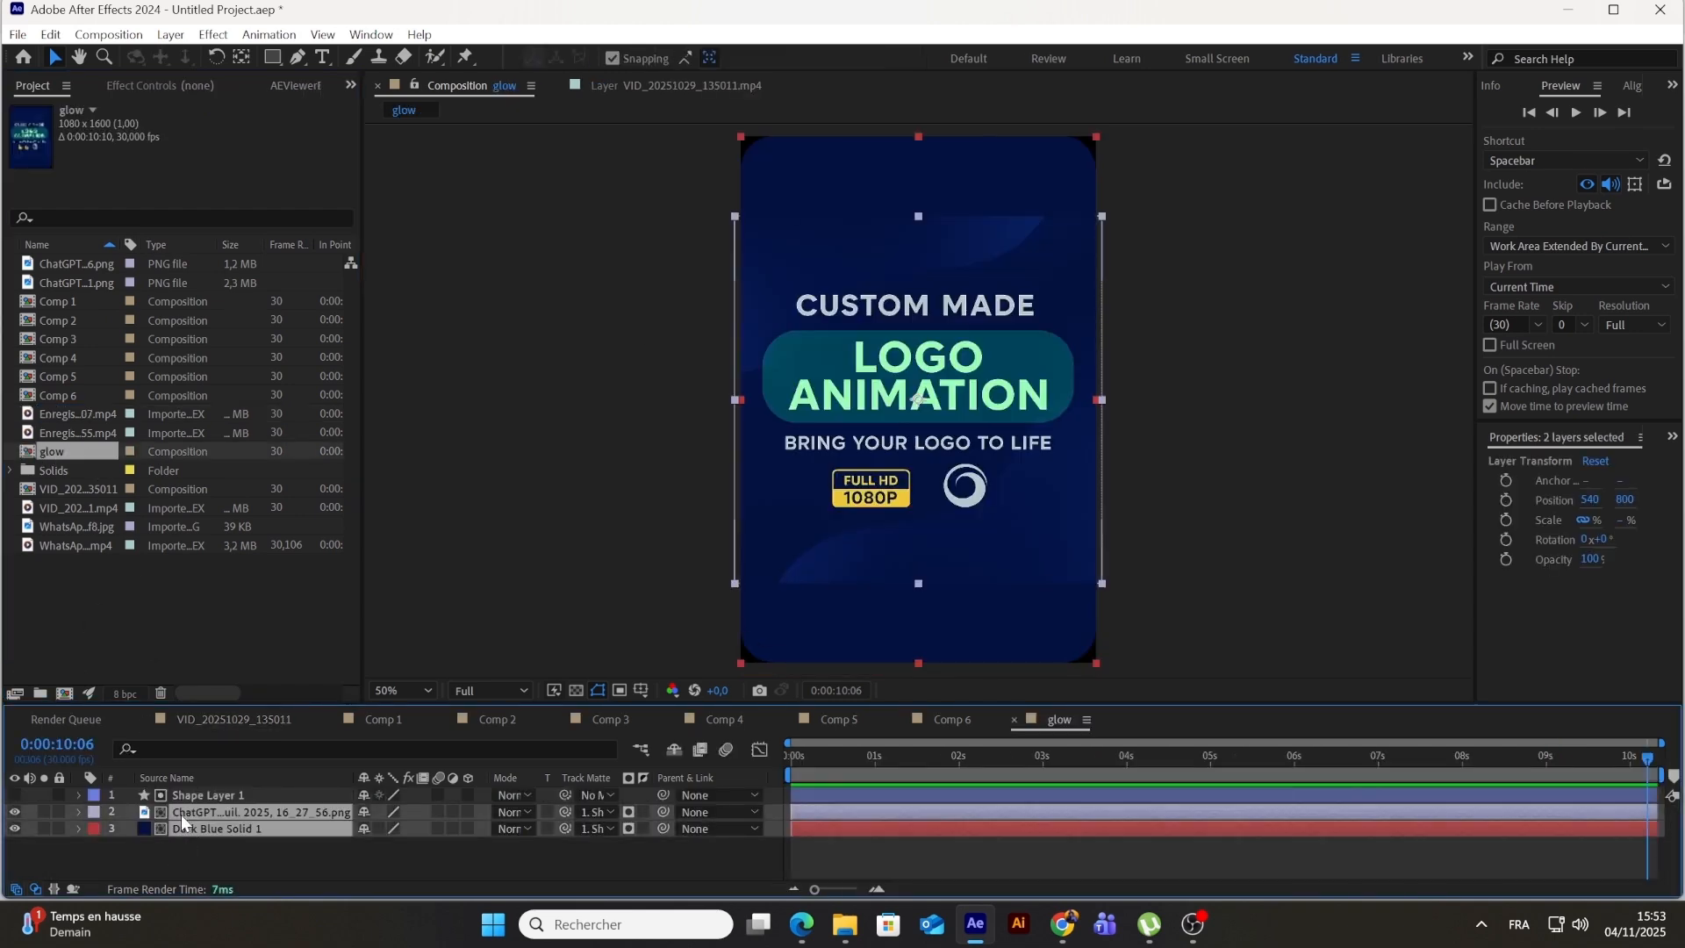
pyautogui.press('Delete')
pyautogui.click(168, 796)
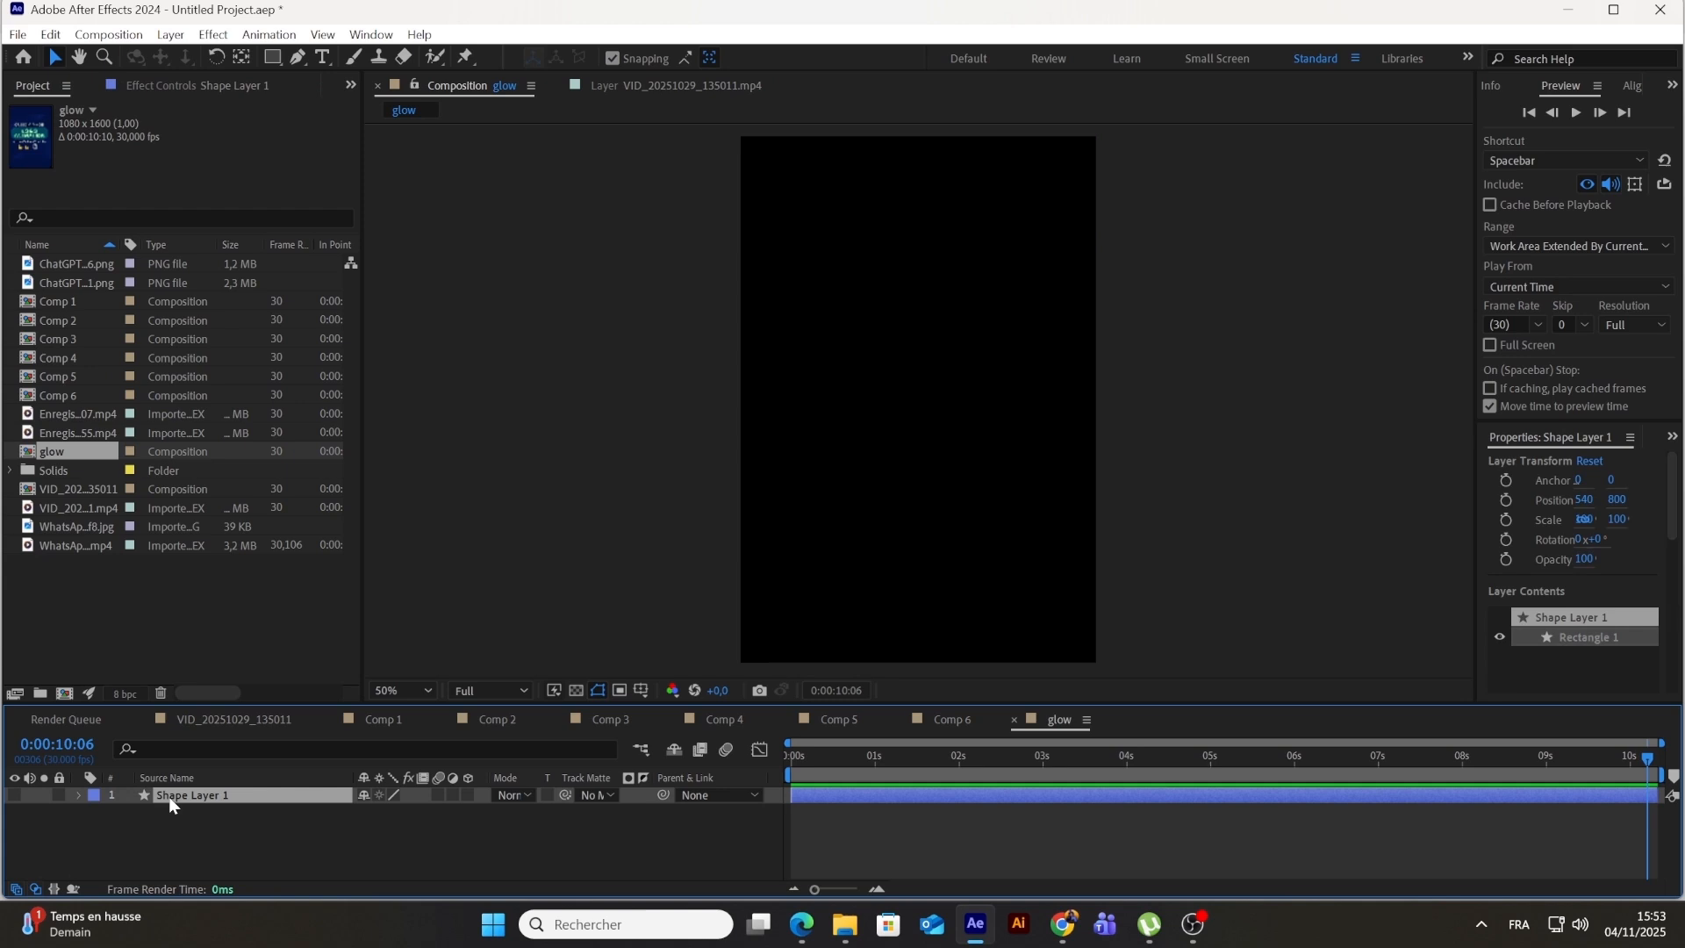
pyautogui.click(14, 794)
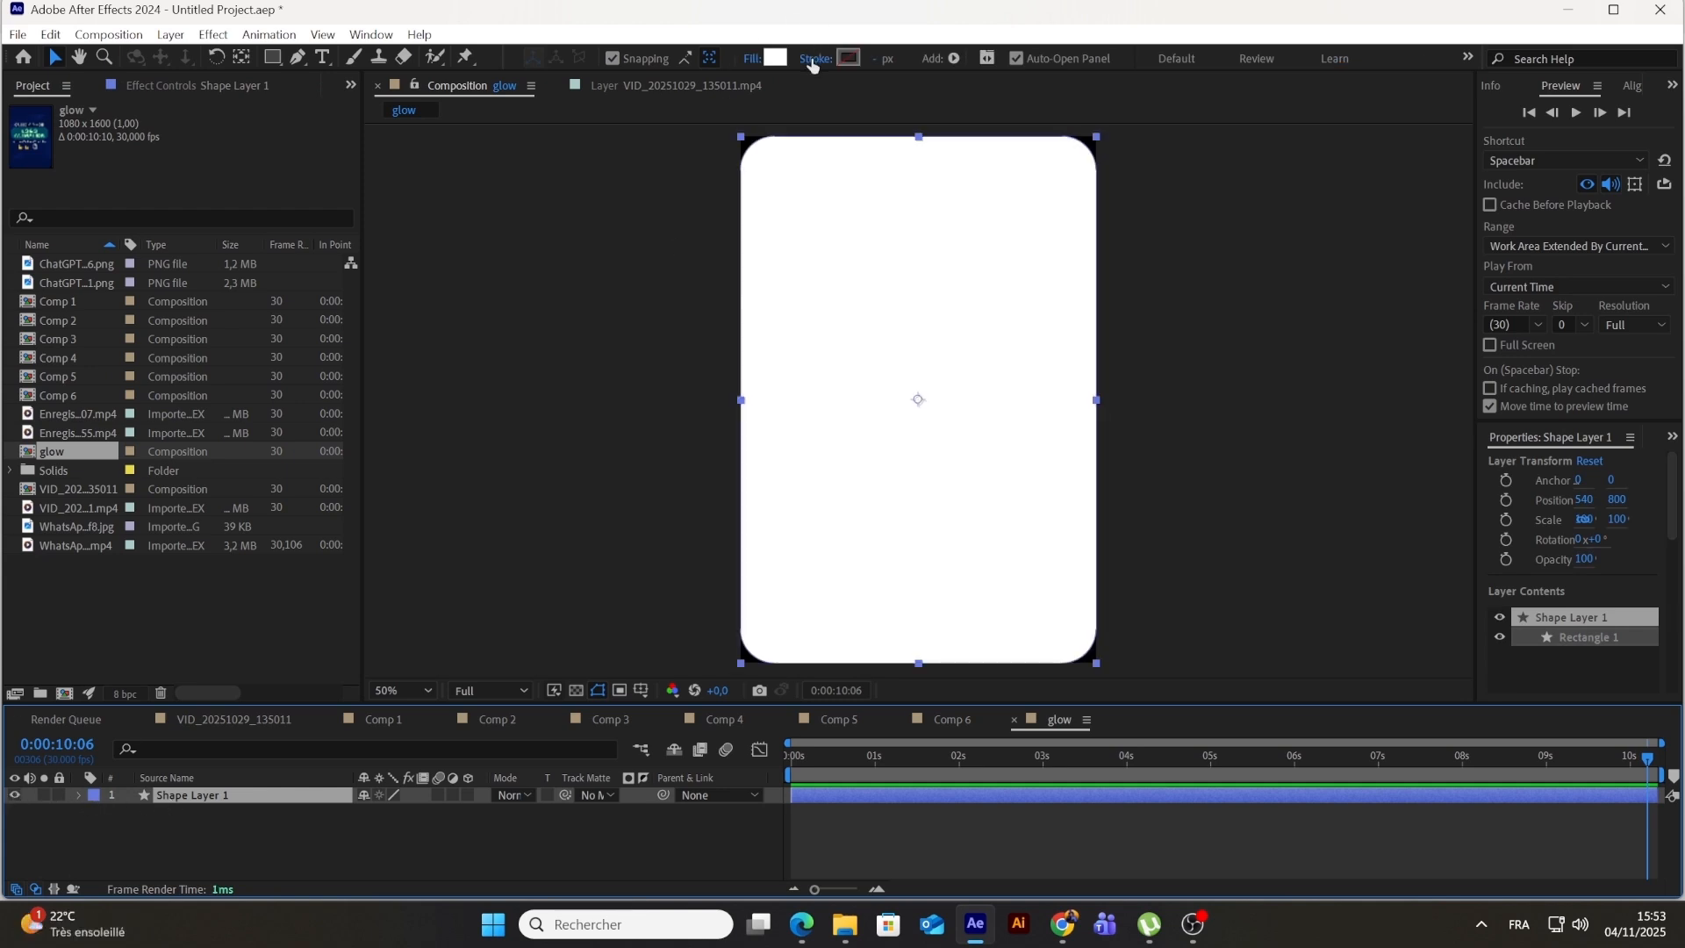
# Step: Give Shape Layer 1 a blue 15 px stroke and set its fill to None
pyautogui.click(847, 58)
pyautogui.click(1440, 554)
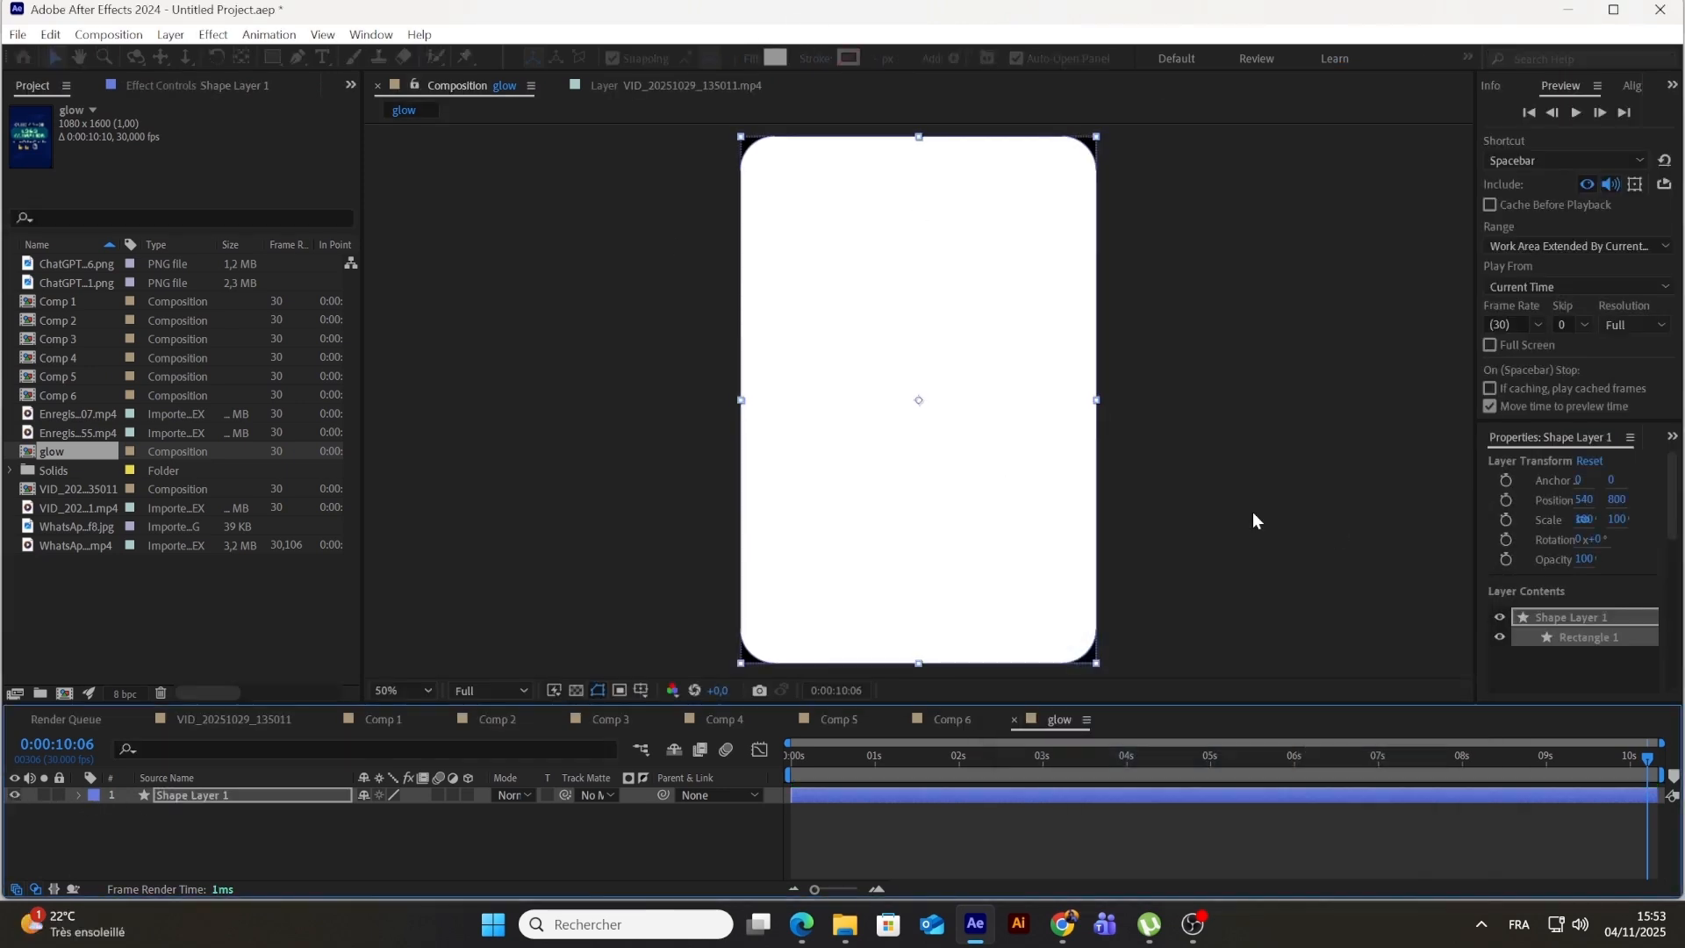
pyautogui.click(752, 58)
pyautogui.click(932, 535)
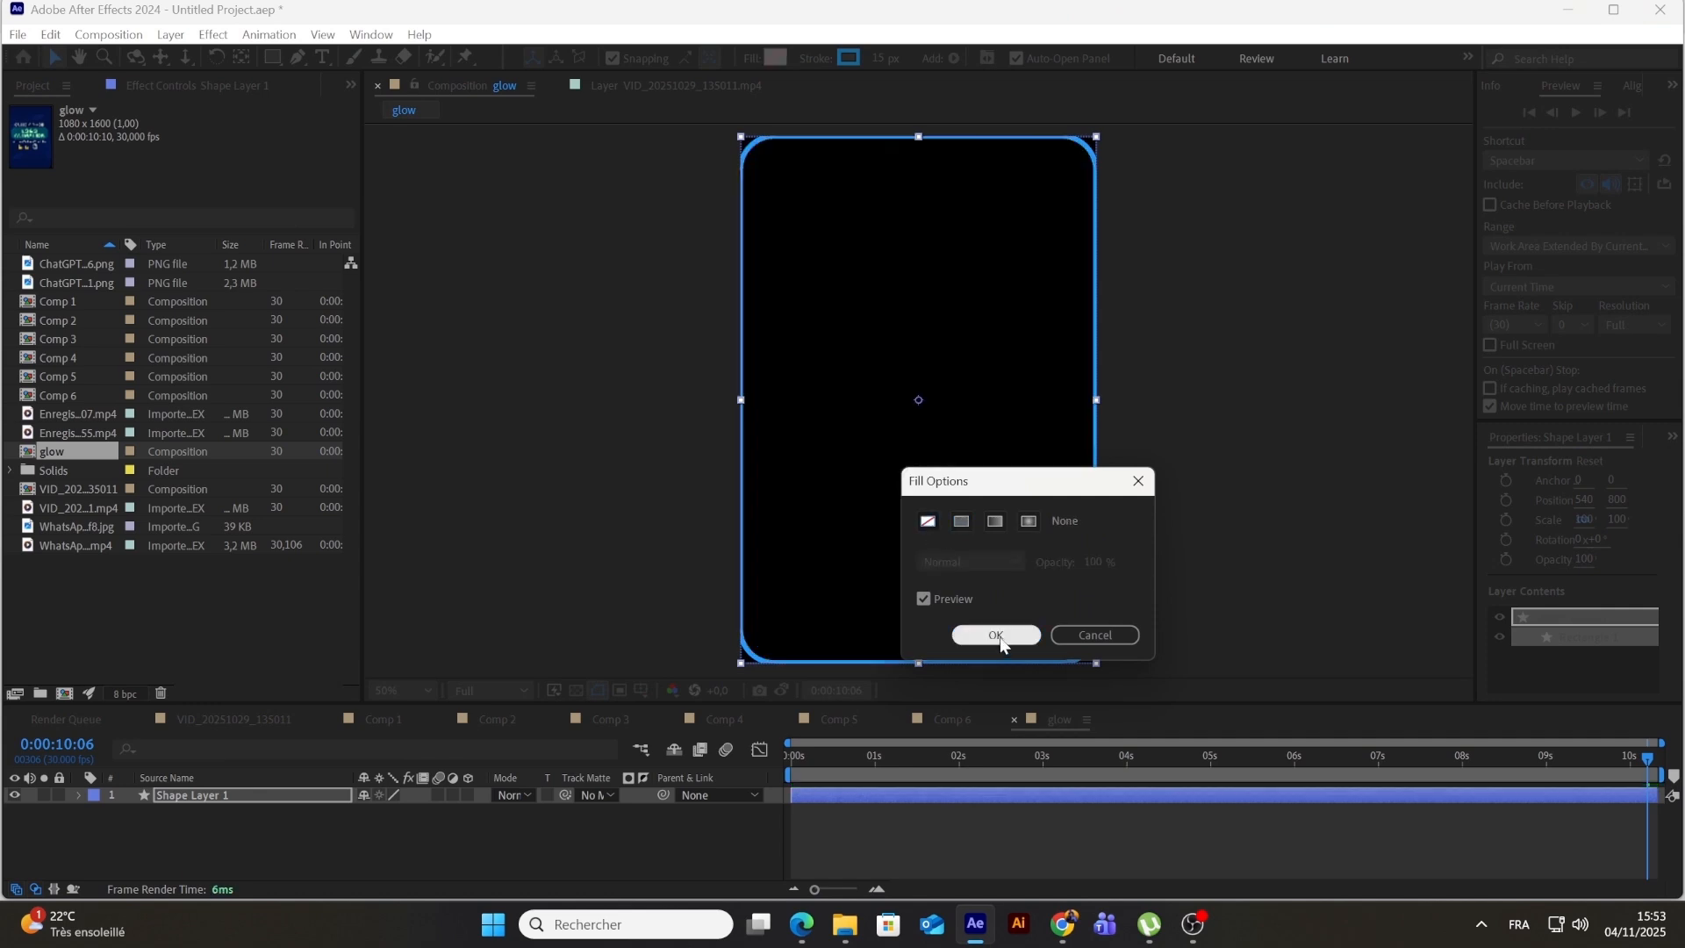
pyautogui.click(1003, 637)
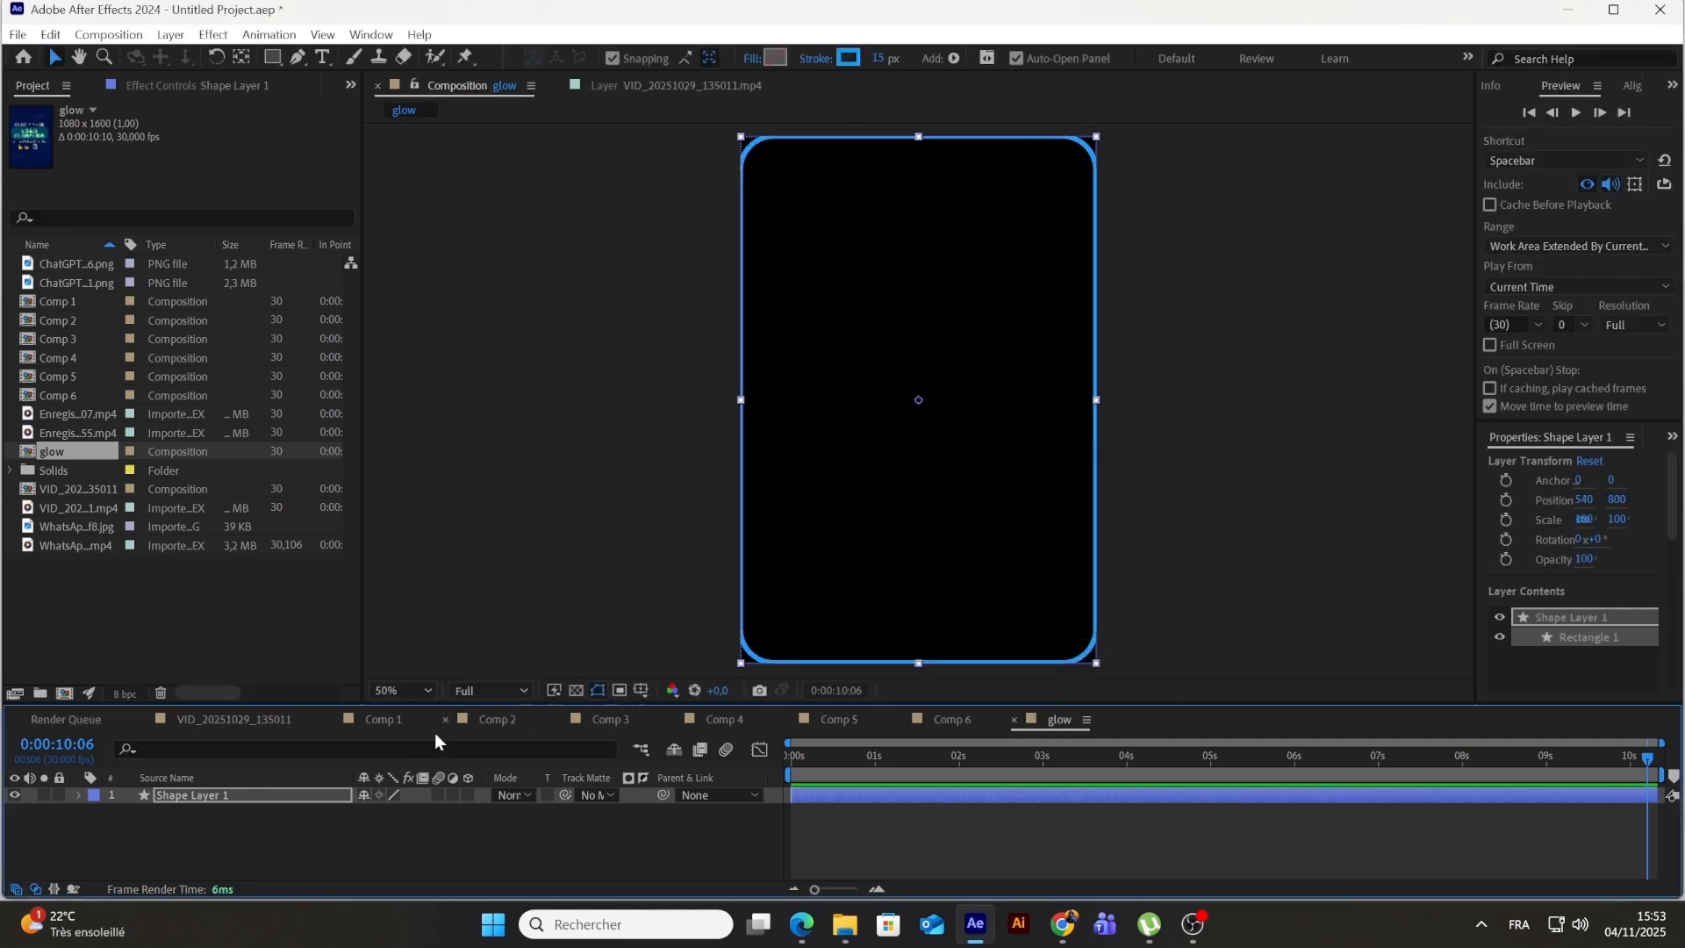
pyautogui.click(203, 839)
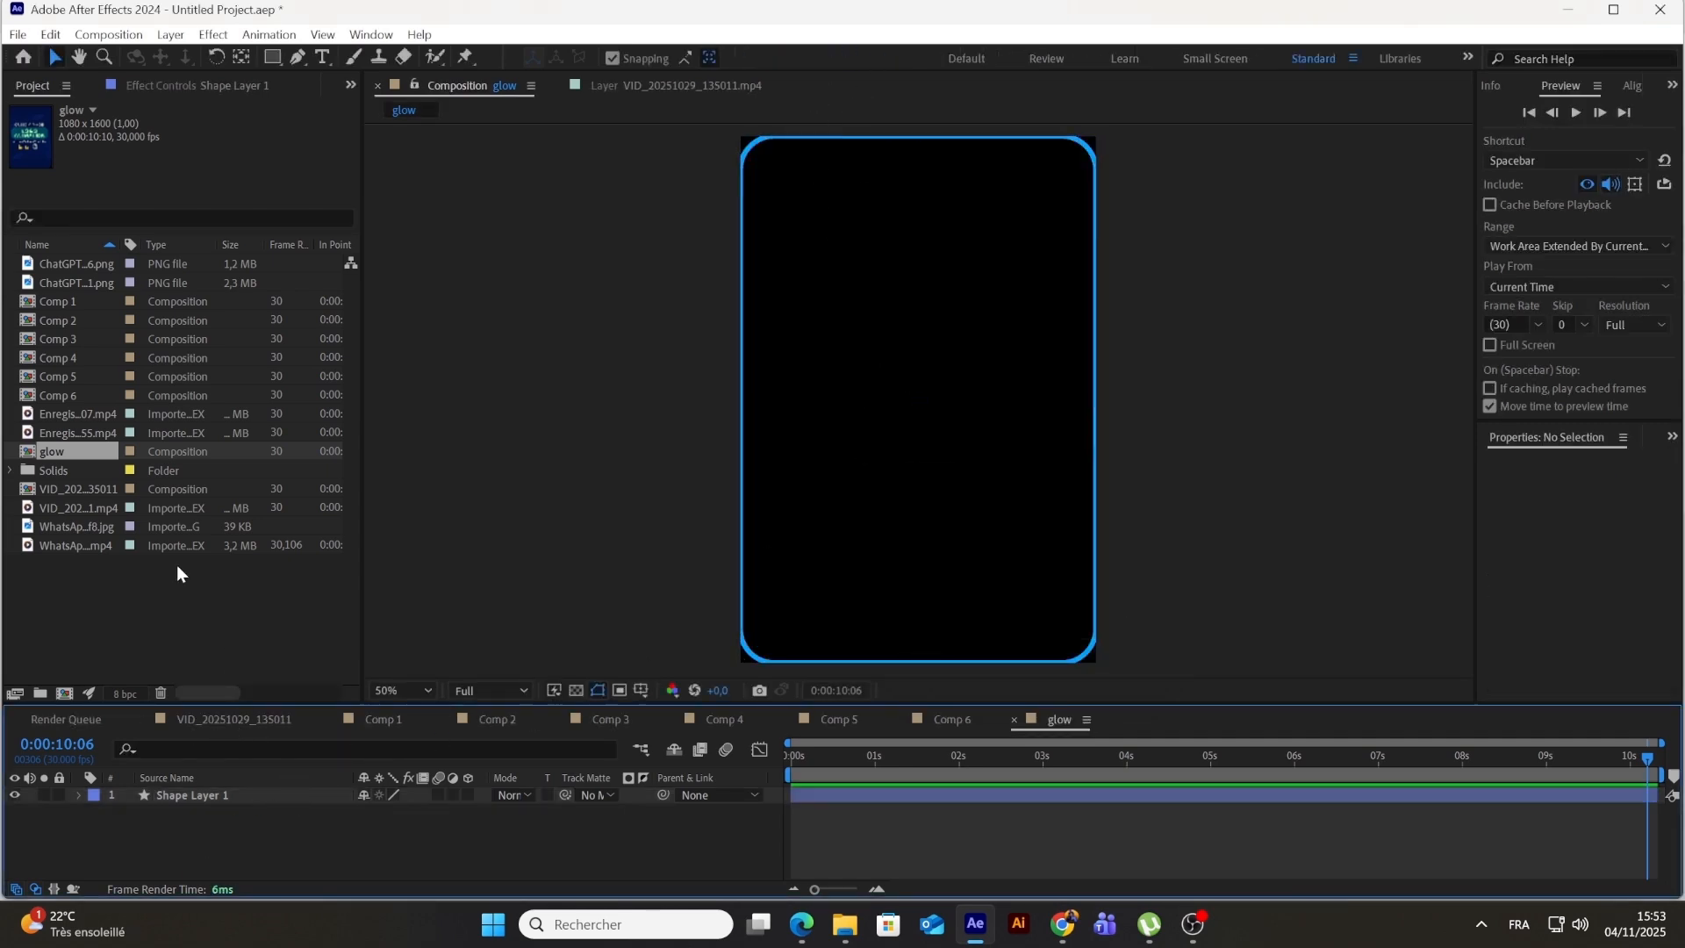
# Step: Duplicate the glow composition five times, up to glow 6, and select the original glow
pyautogui.click(47, 452)
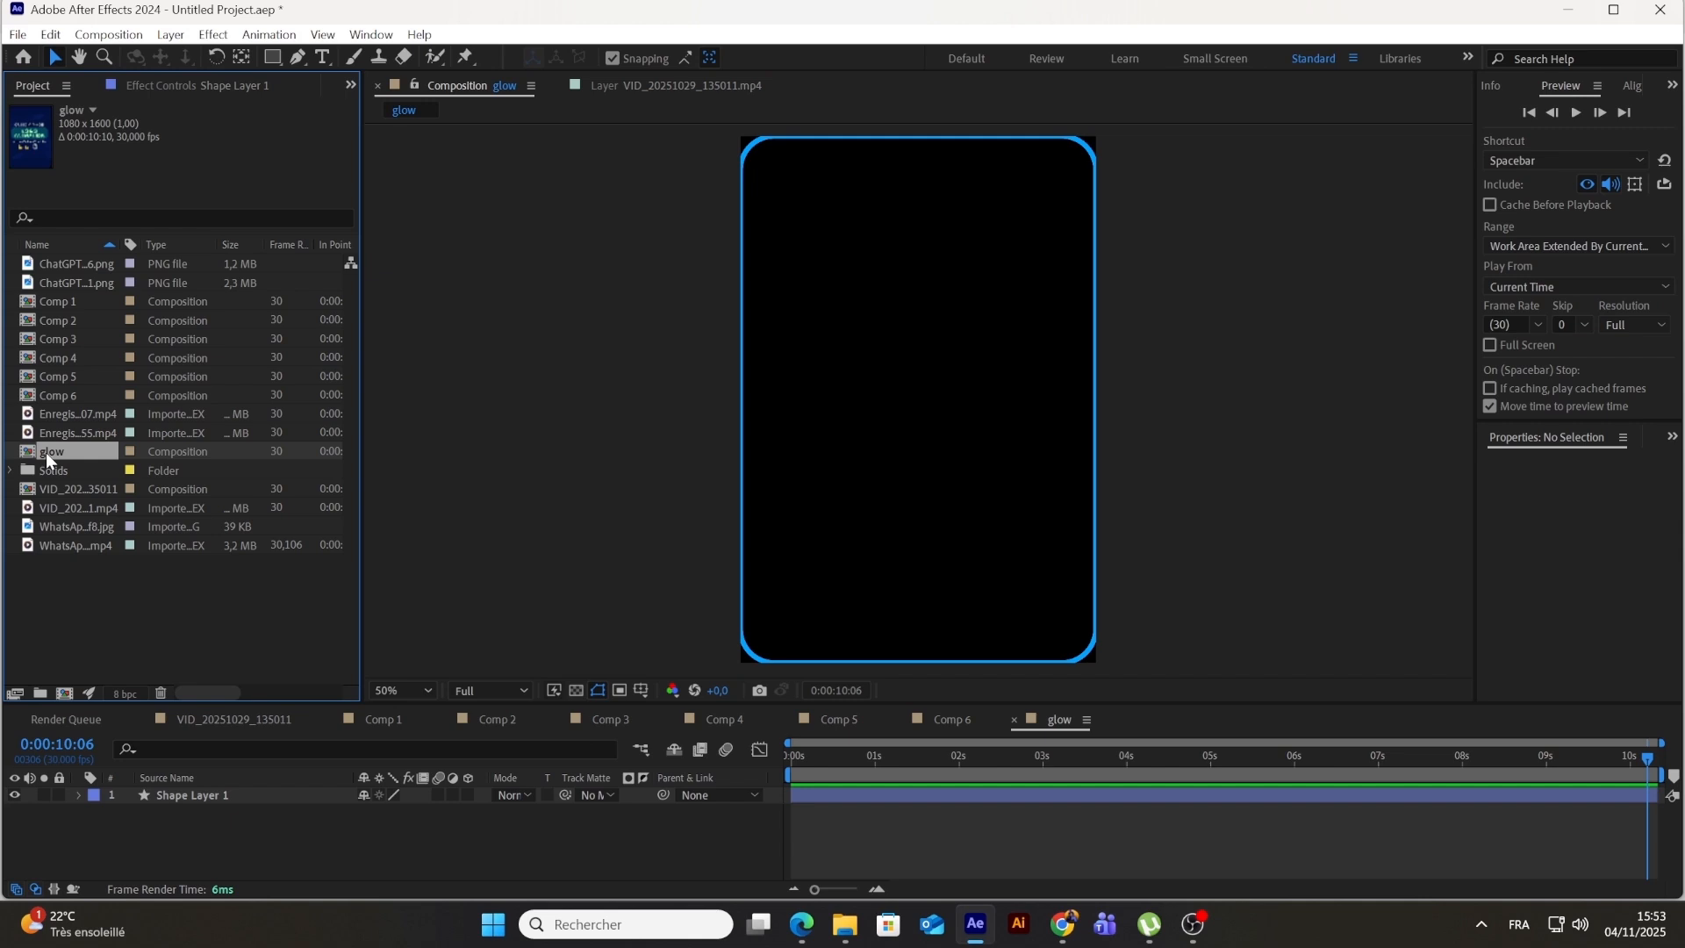
pyautogui.hotkey('ctrl', 'd')
pyautogui.hotkey('ctrl', 'd')
pyautogui.hotkey('ctrl', 'd')
pyautogui.hotkey('ctrl', 'd')
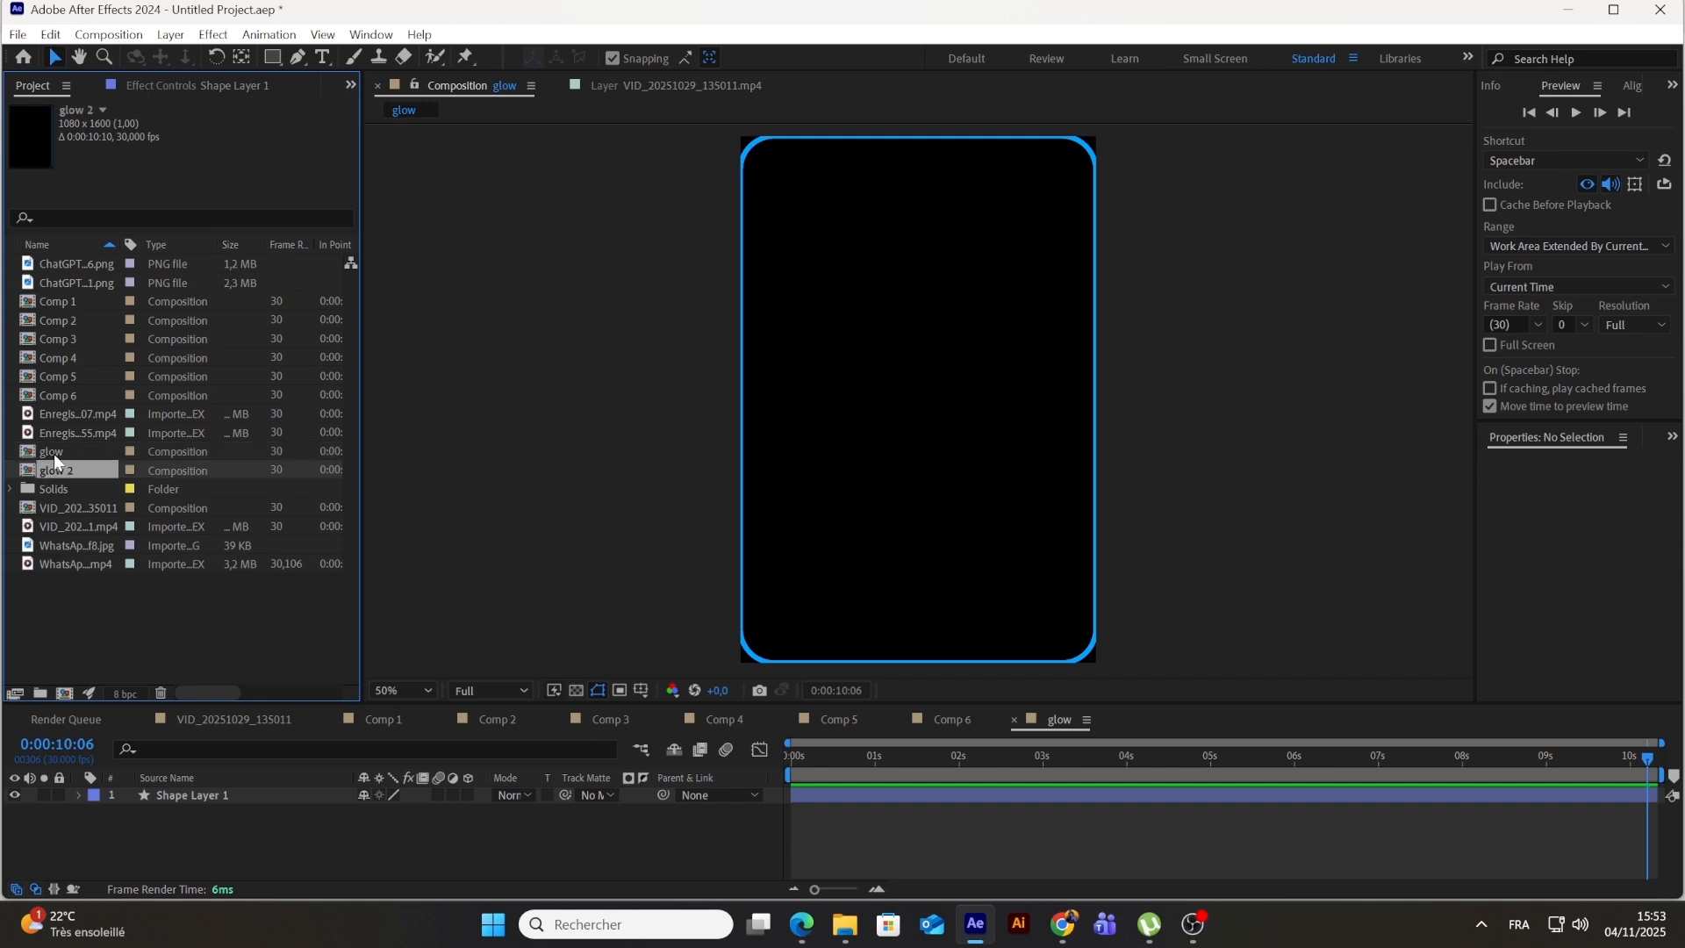
pyautogui.hotkey('ctrl', 'd')
pyautogui.click(70, 451)
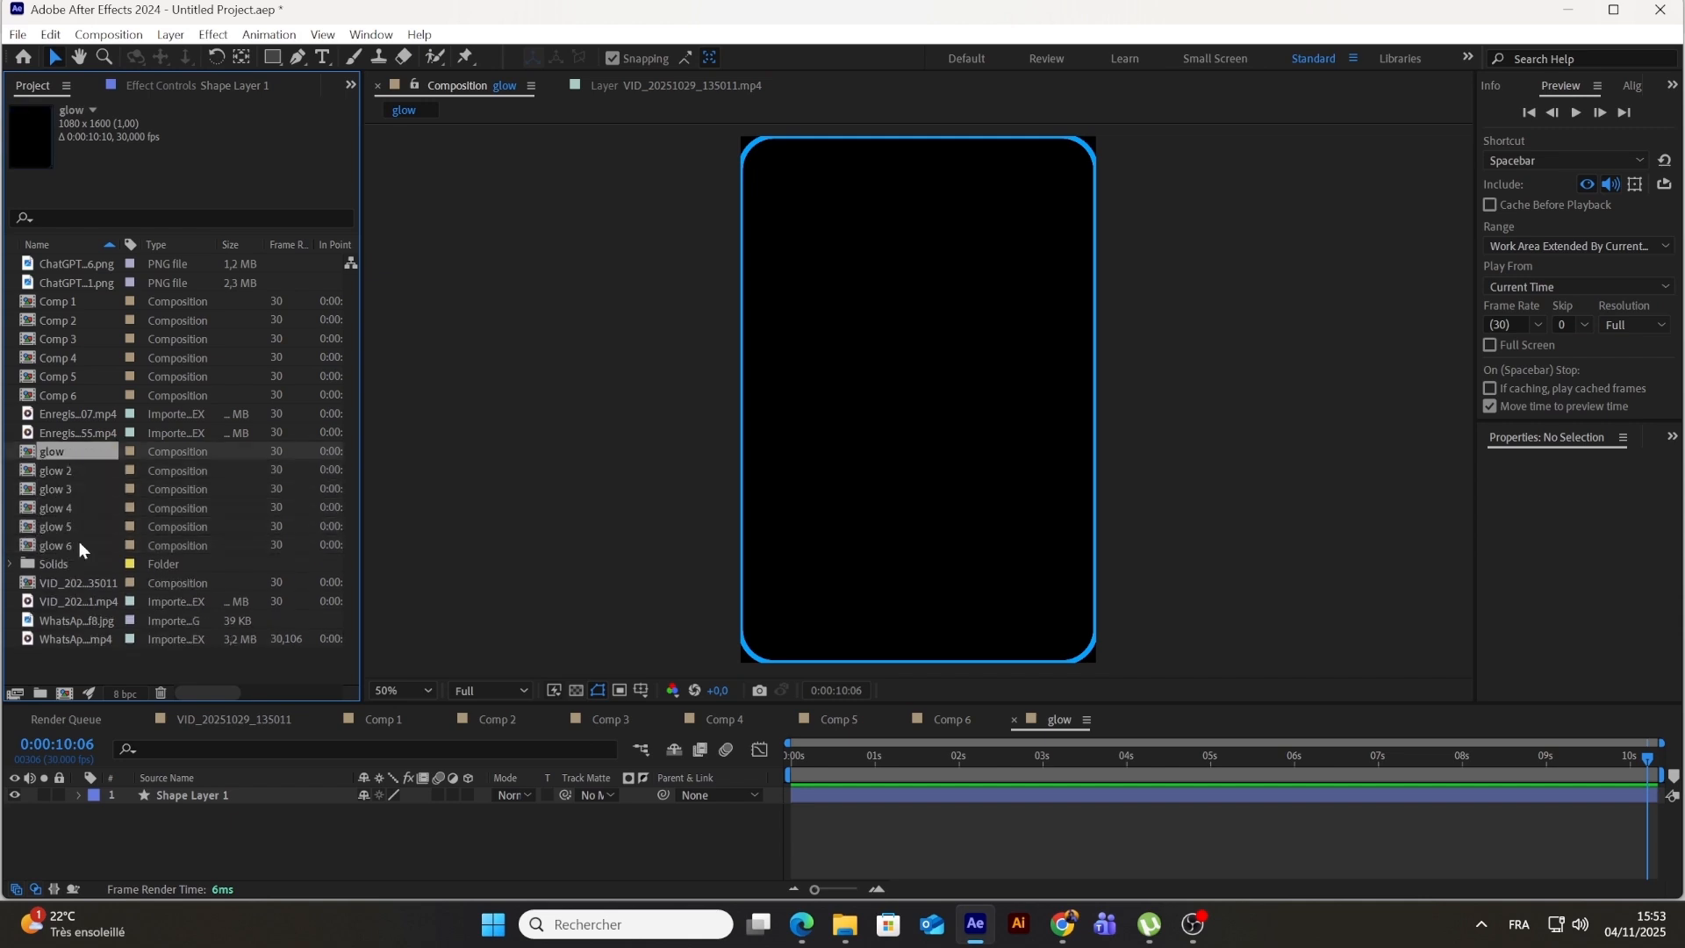
# Step: Add the glow through glow 6 compositions to VID_20251029_135011 just below Null 2 and make all six 3D layers
pyautogui.keyDown('shift'); pyautogui.click(78, 544); pyautogui.keyUp('shift')
pyautogui.click(287, 718)
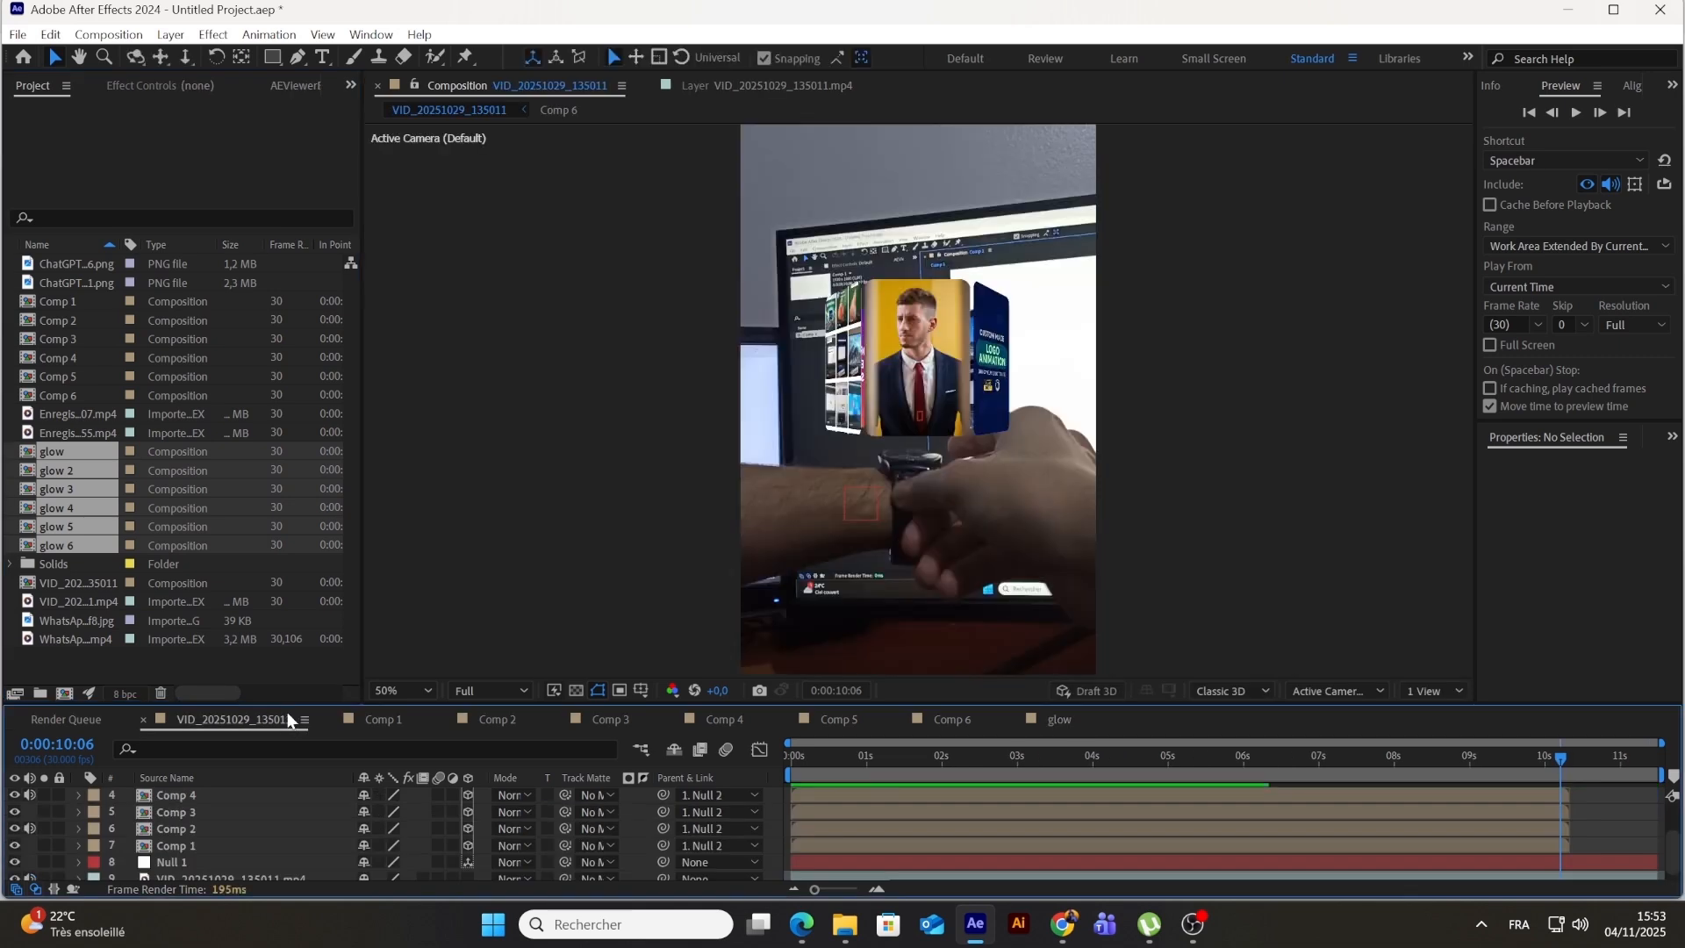
pyautogui.moveTo(40, 450); pyautogui.dragTo(182, 812)
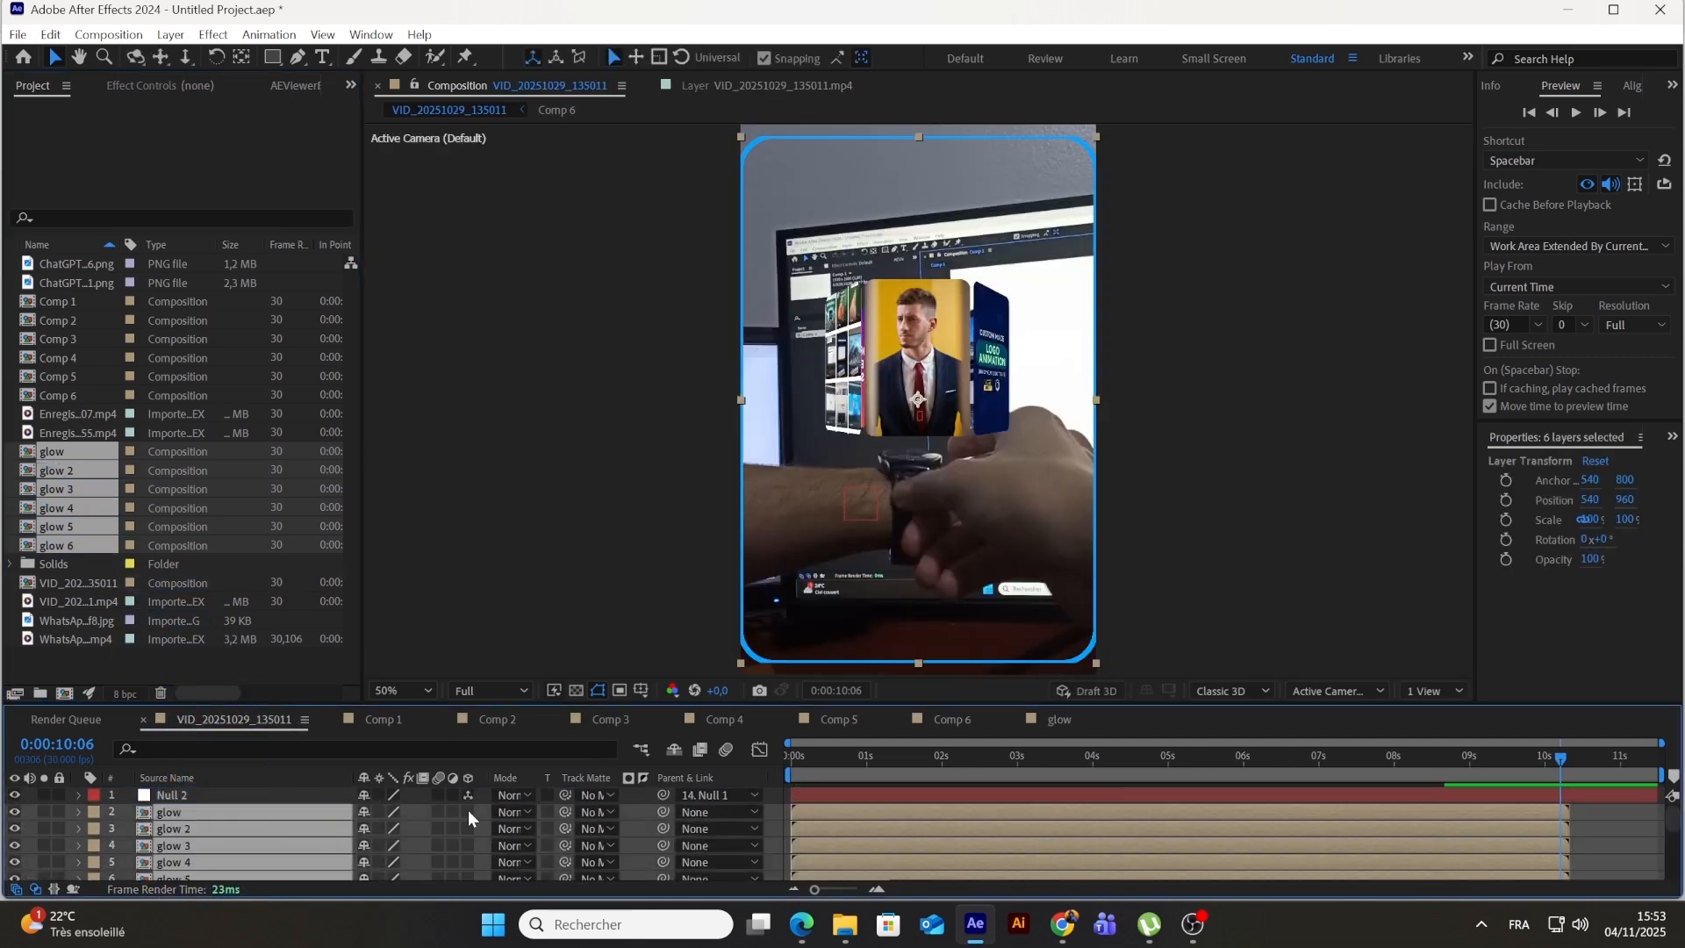
pyautogui.click(774, 823)
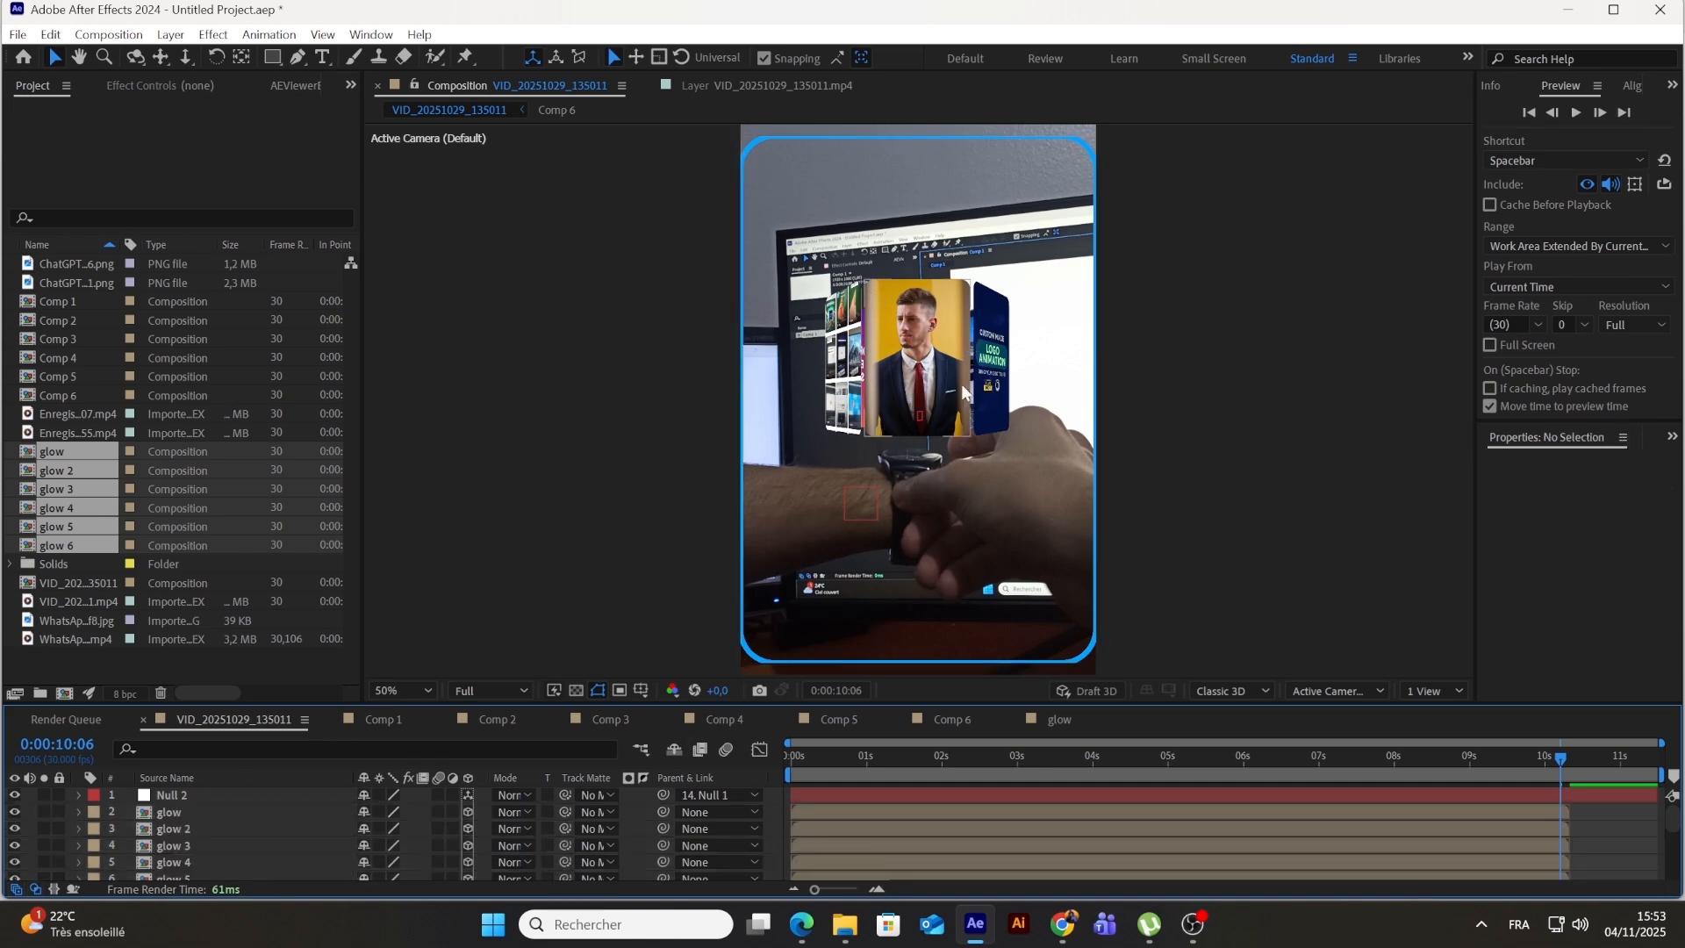
# Step: Parent glow to Comp 1, glow 2 to Comp 2 and glow 3 to Comp 3, moving each layer to its parent's location
pyautogui.click(195, 814)
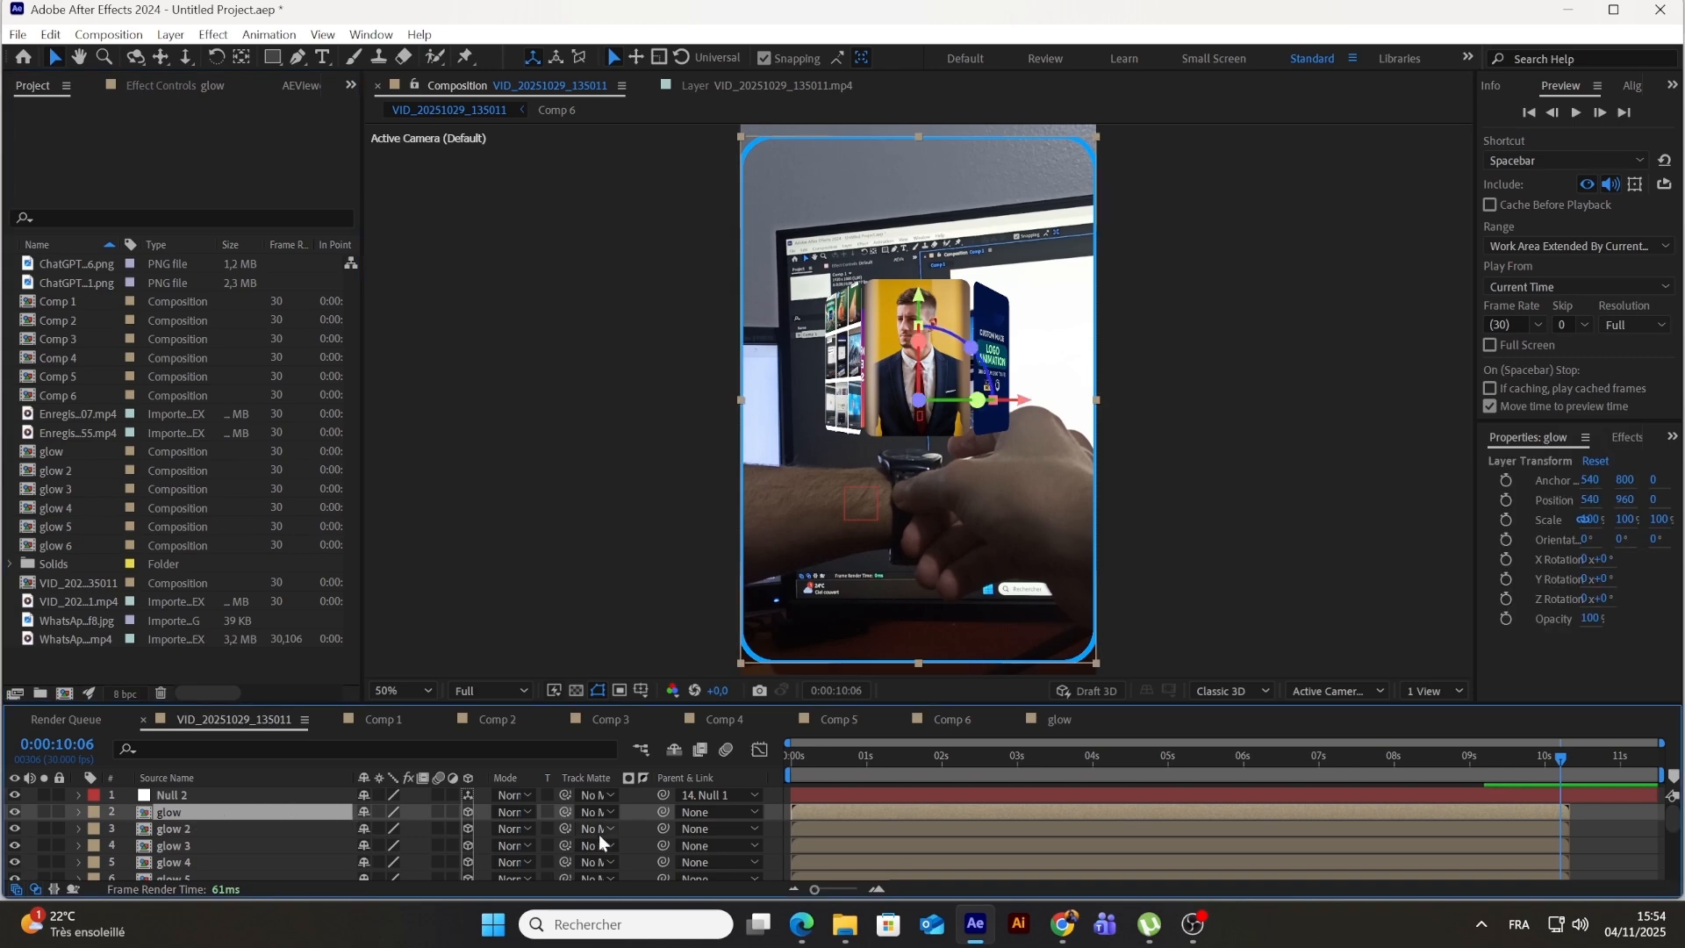
pyautogui.click(724, 819)
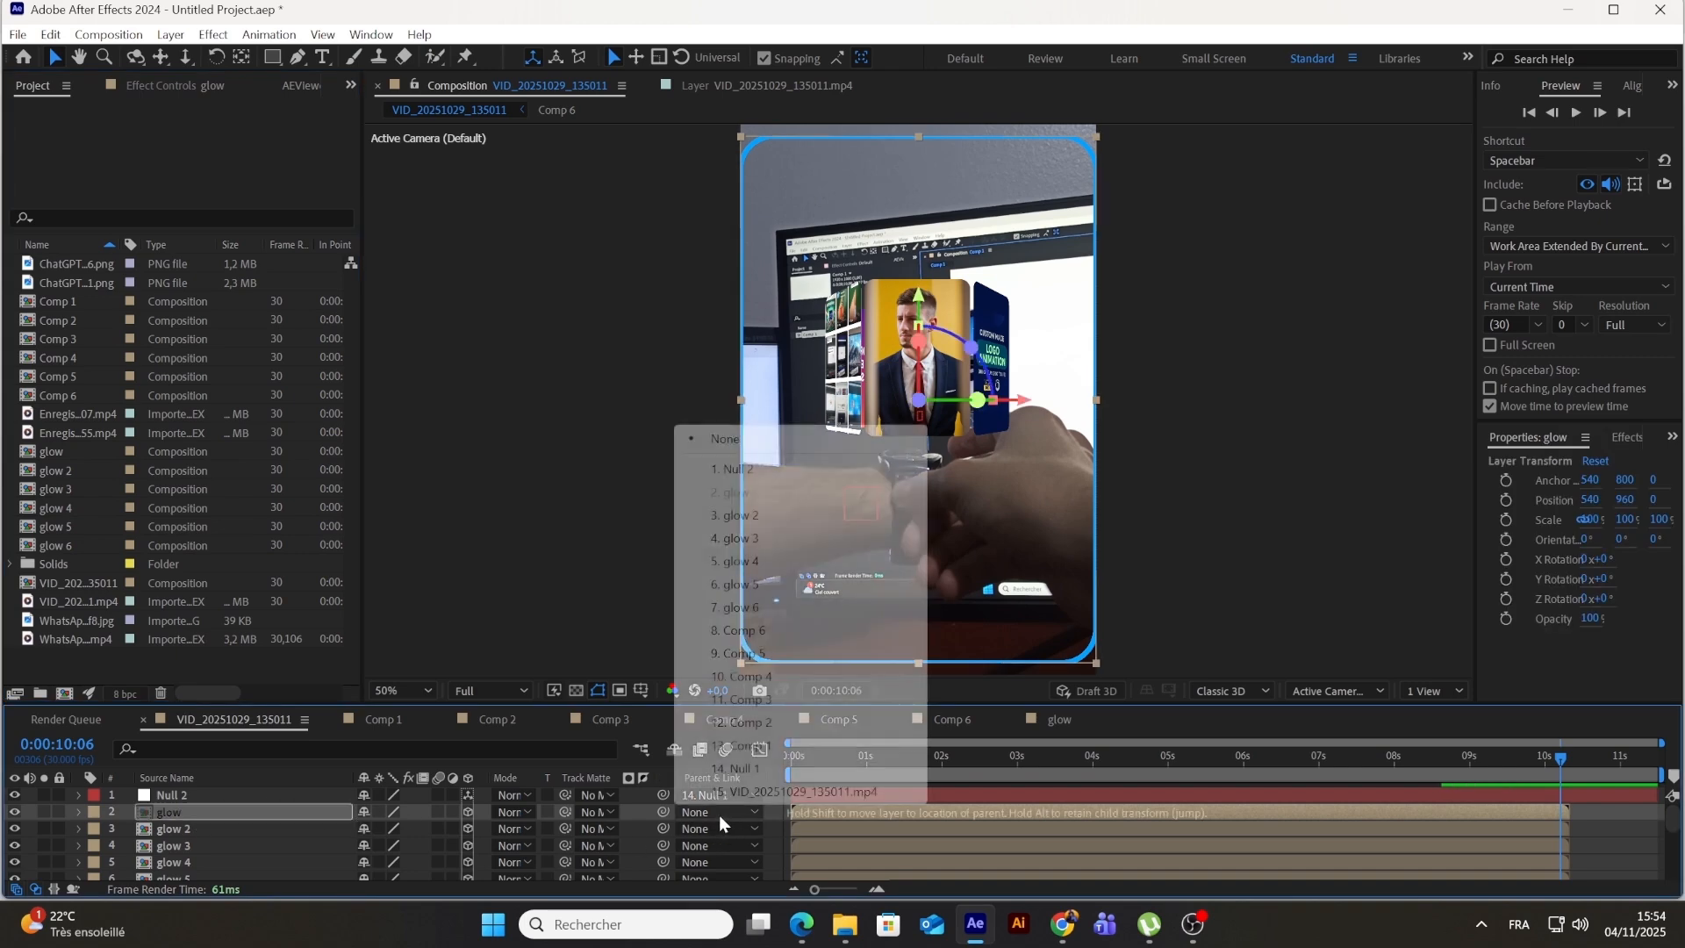
pyautogui.click(761, 749)
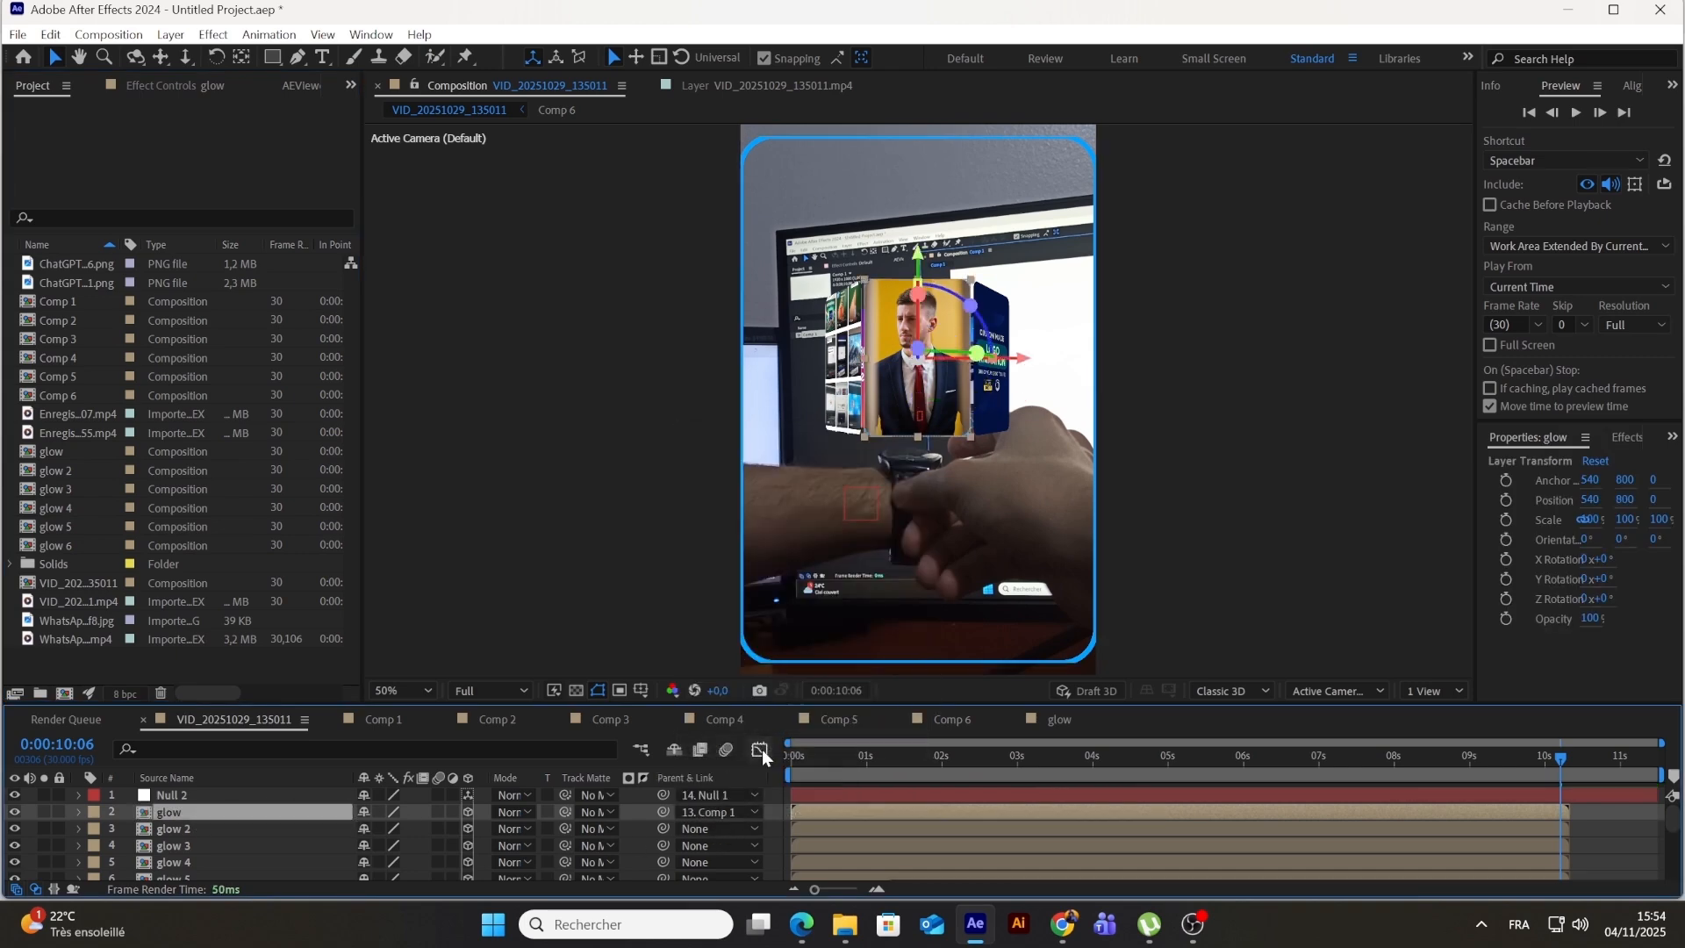
pyautogui.click(172, 830)
pyautogui.click(693, 826)
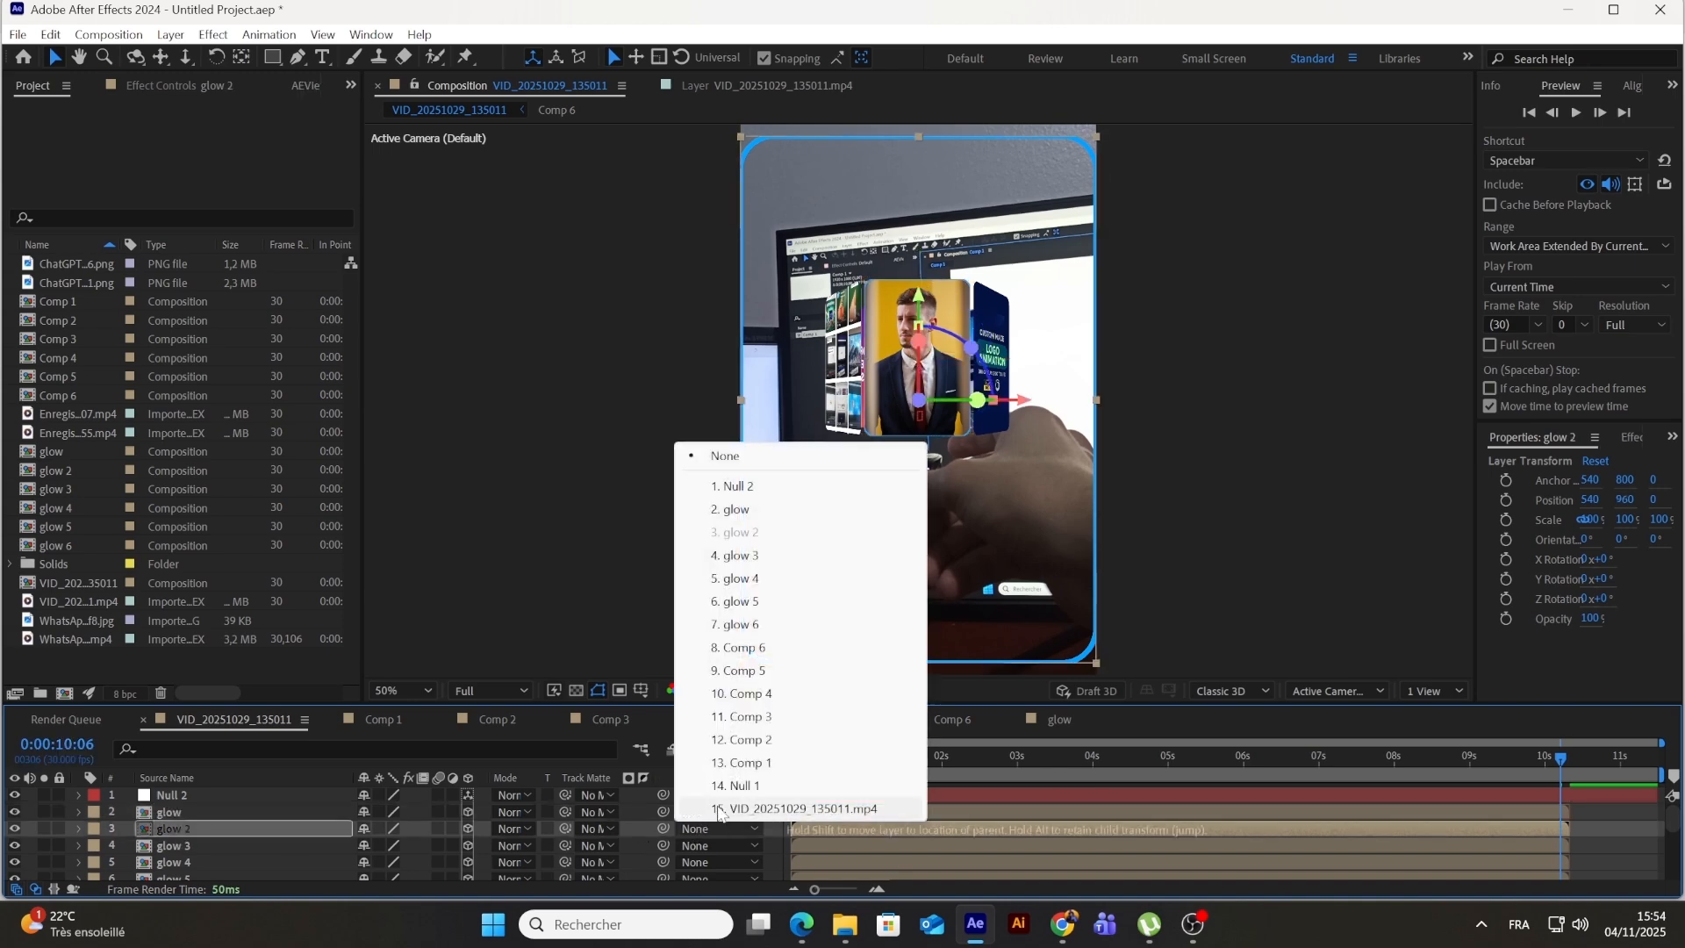
pyautogui.click(776, 740)
pyautogui.click(202, 844)
pyautogui.click(692, 846)
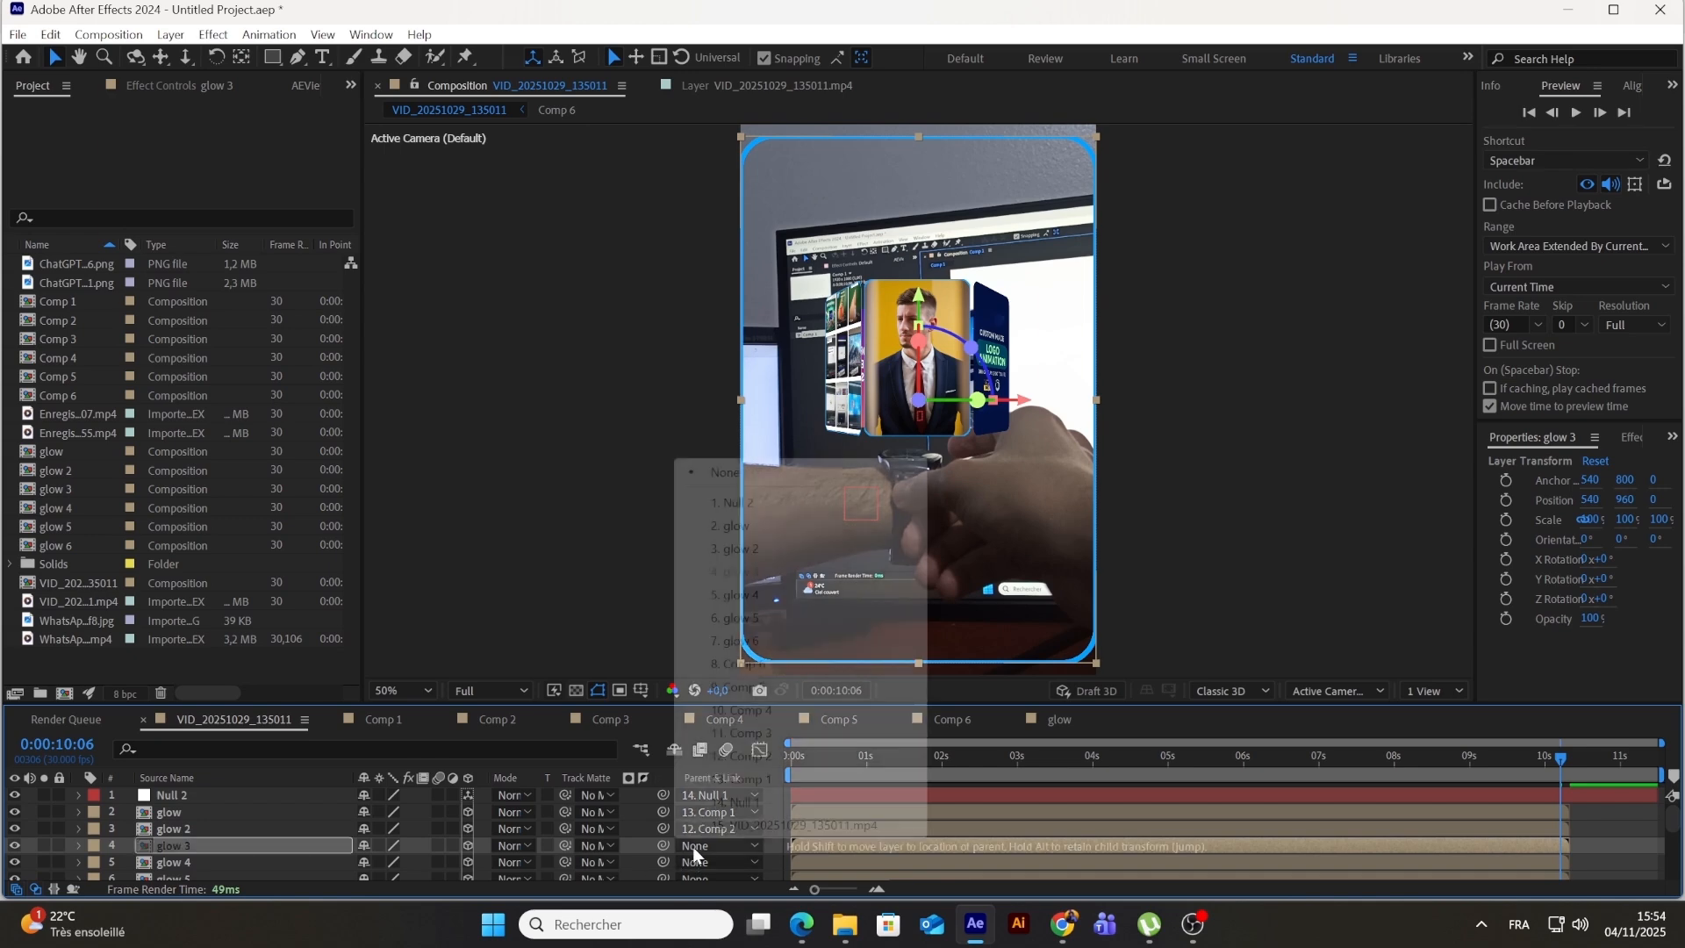
pyautogui.click(783, 733)
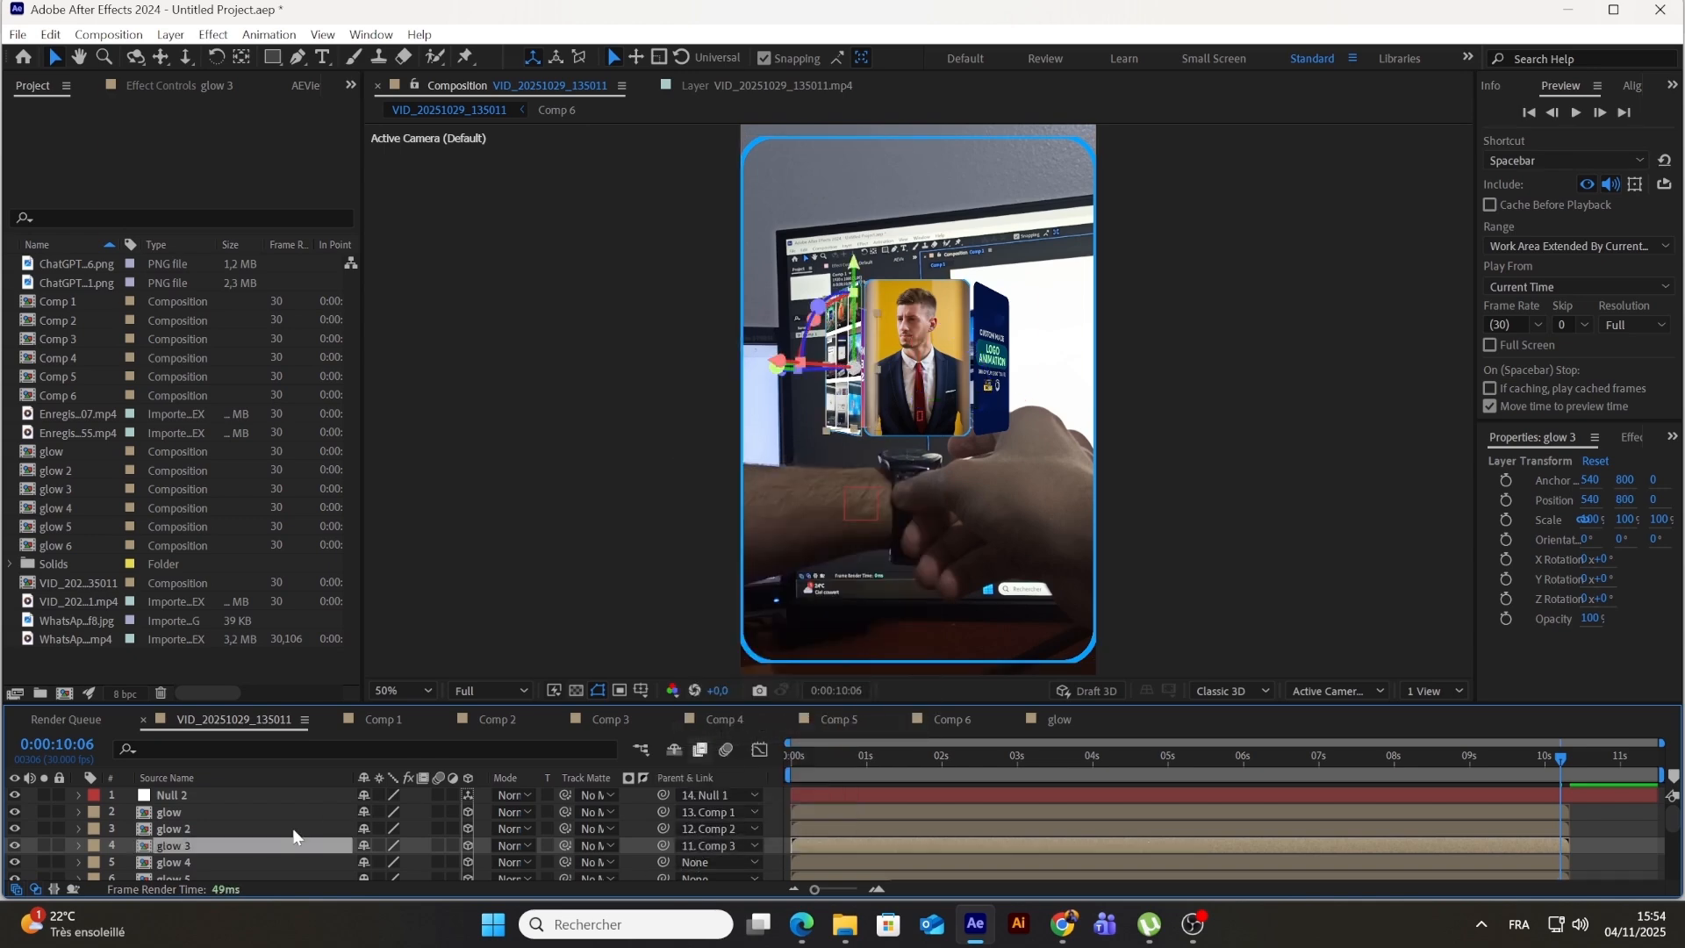
# Step: Parent glow 4 to Comp 4, glow 5 to Comp 5 and glow 6 to Comp 6, moving each layer to its parent's location
pyautogui.click(242, 859)
pyautogui.click(719, 861)
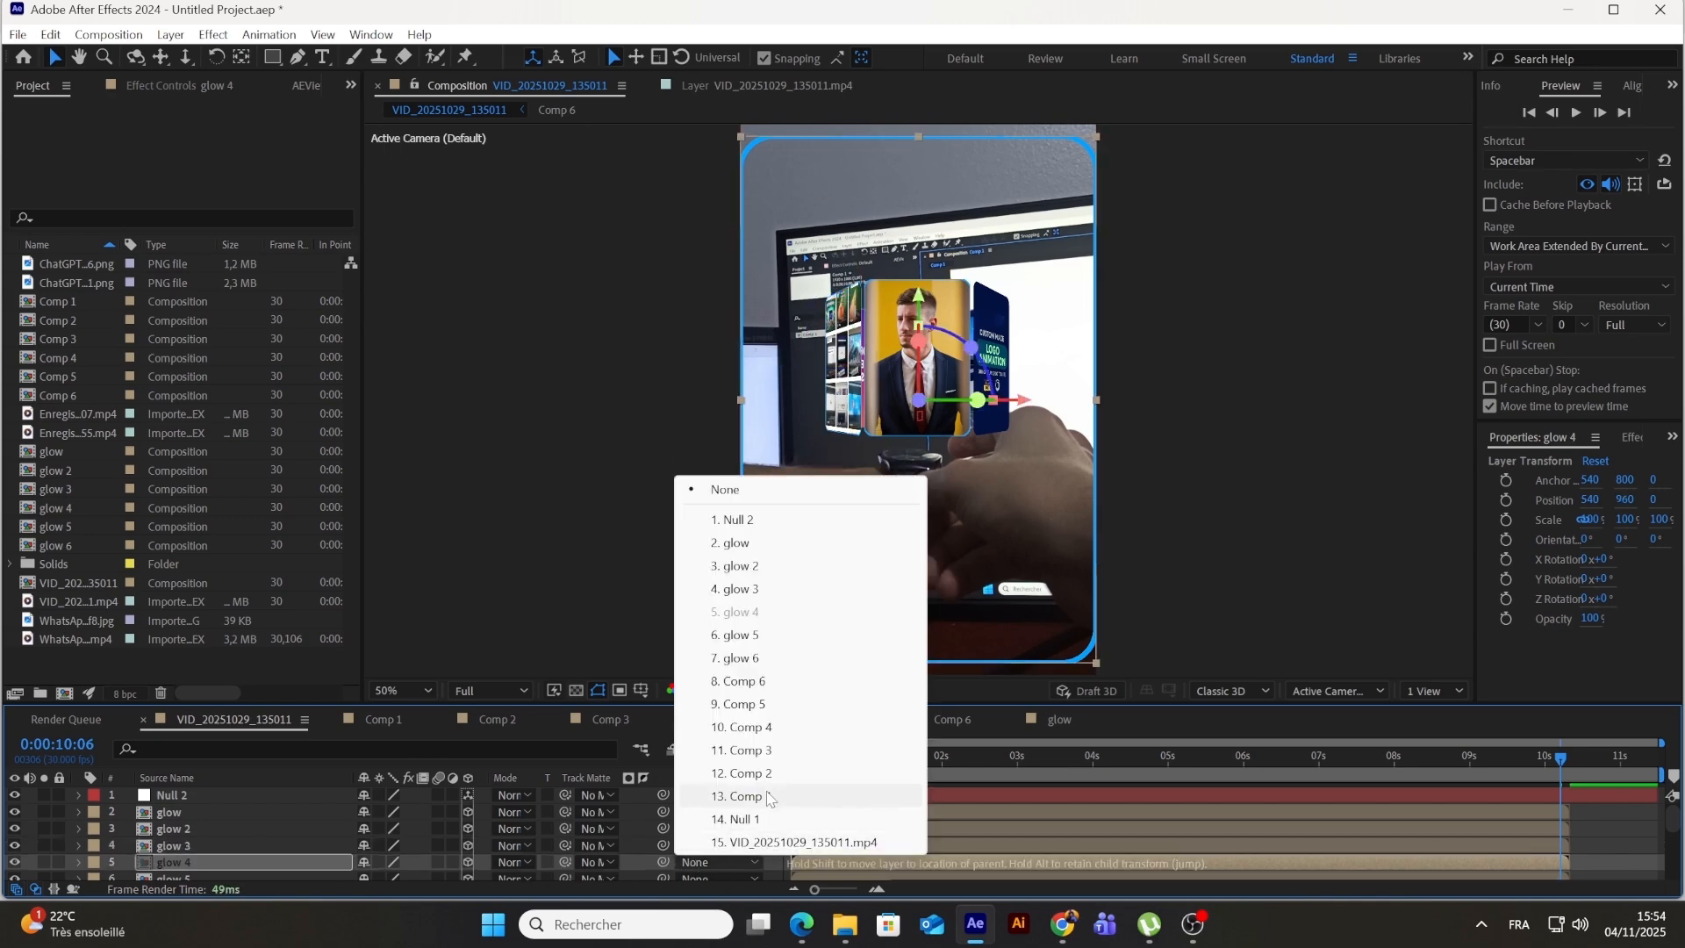
pyautogui.click(746, 728)
pyautogui.scroll(-3, 276, 799)
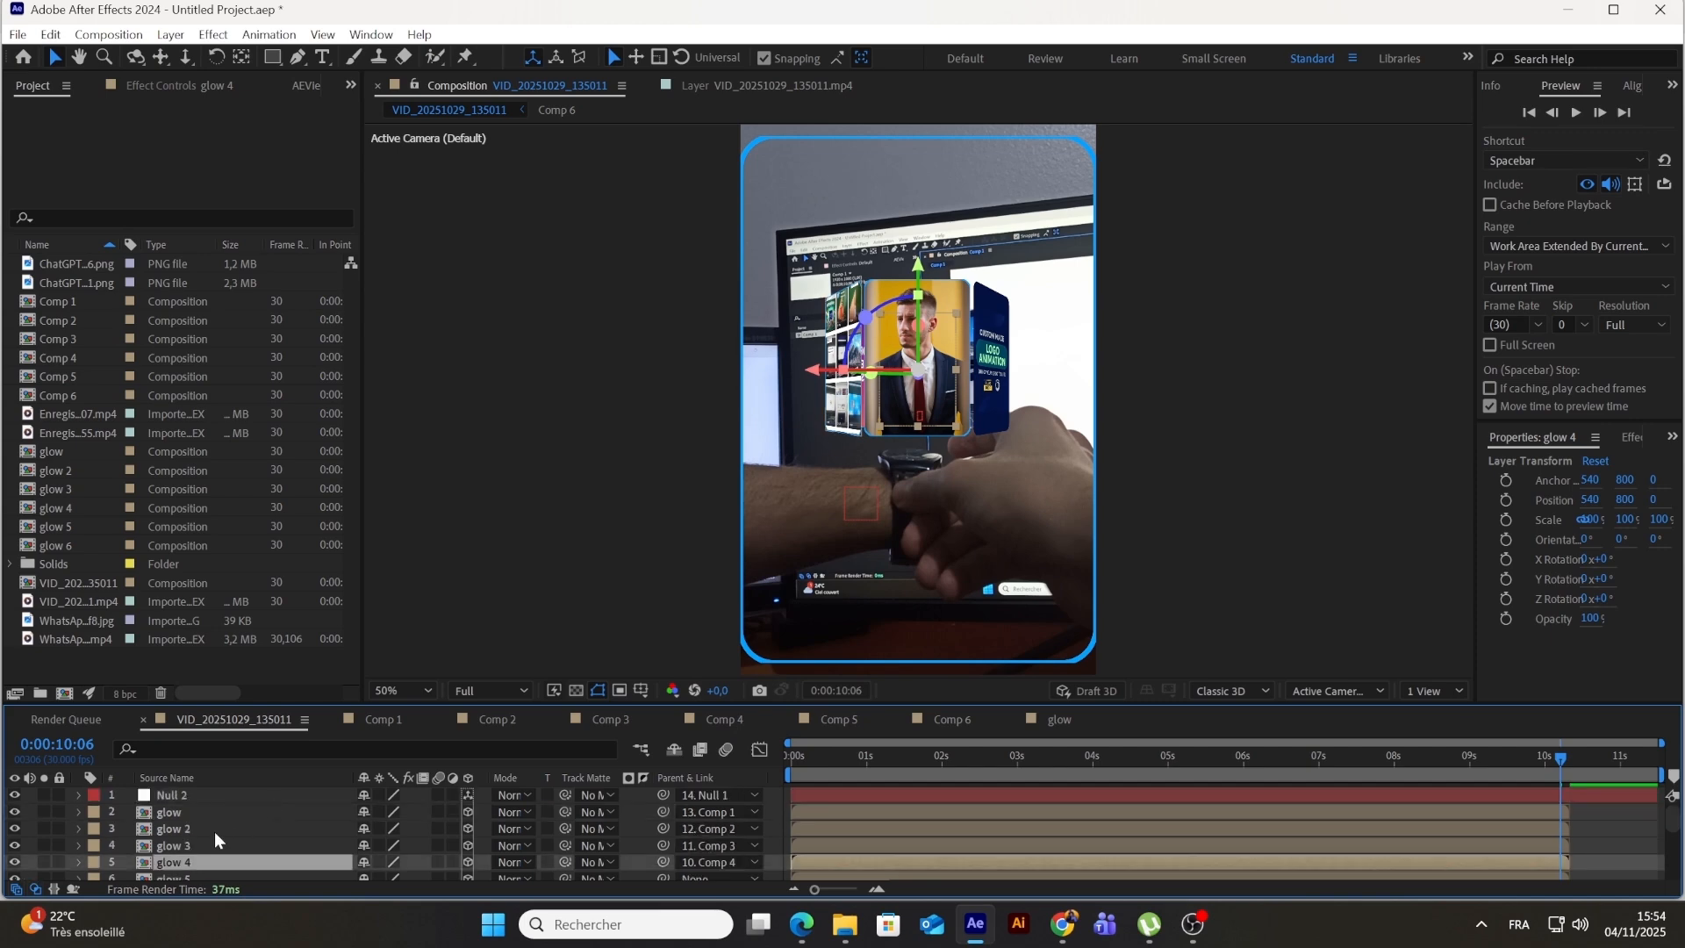
pyautogui.click(184, 829)
pyautogui.click(695, 828)
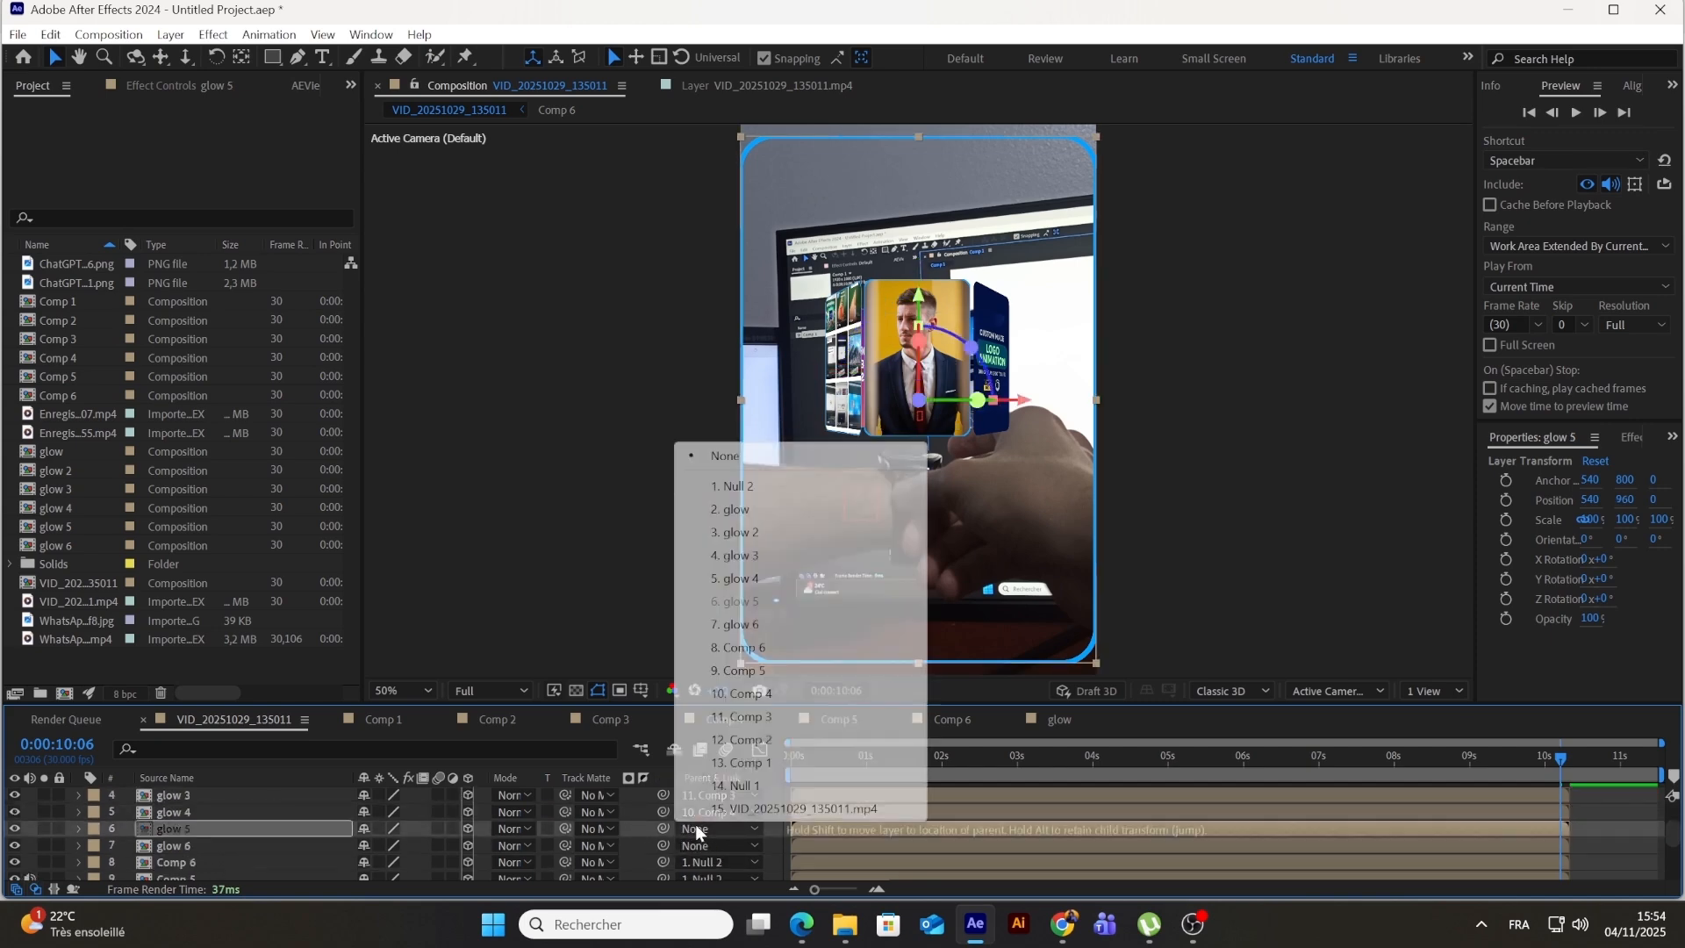
pyautogui.click(741, 671)
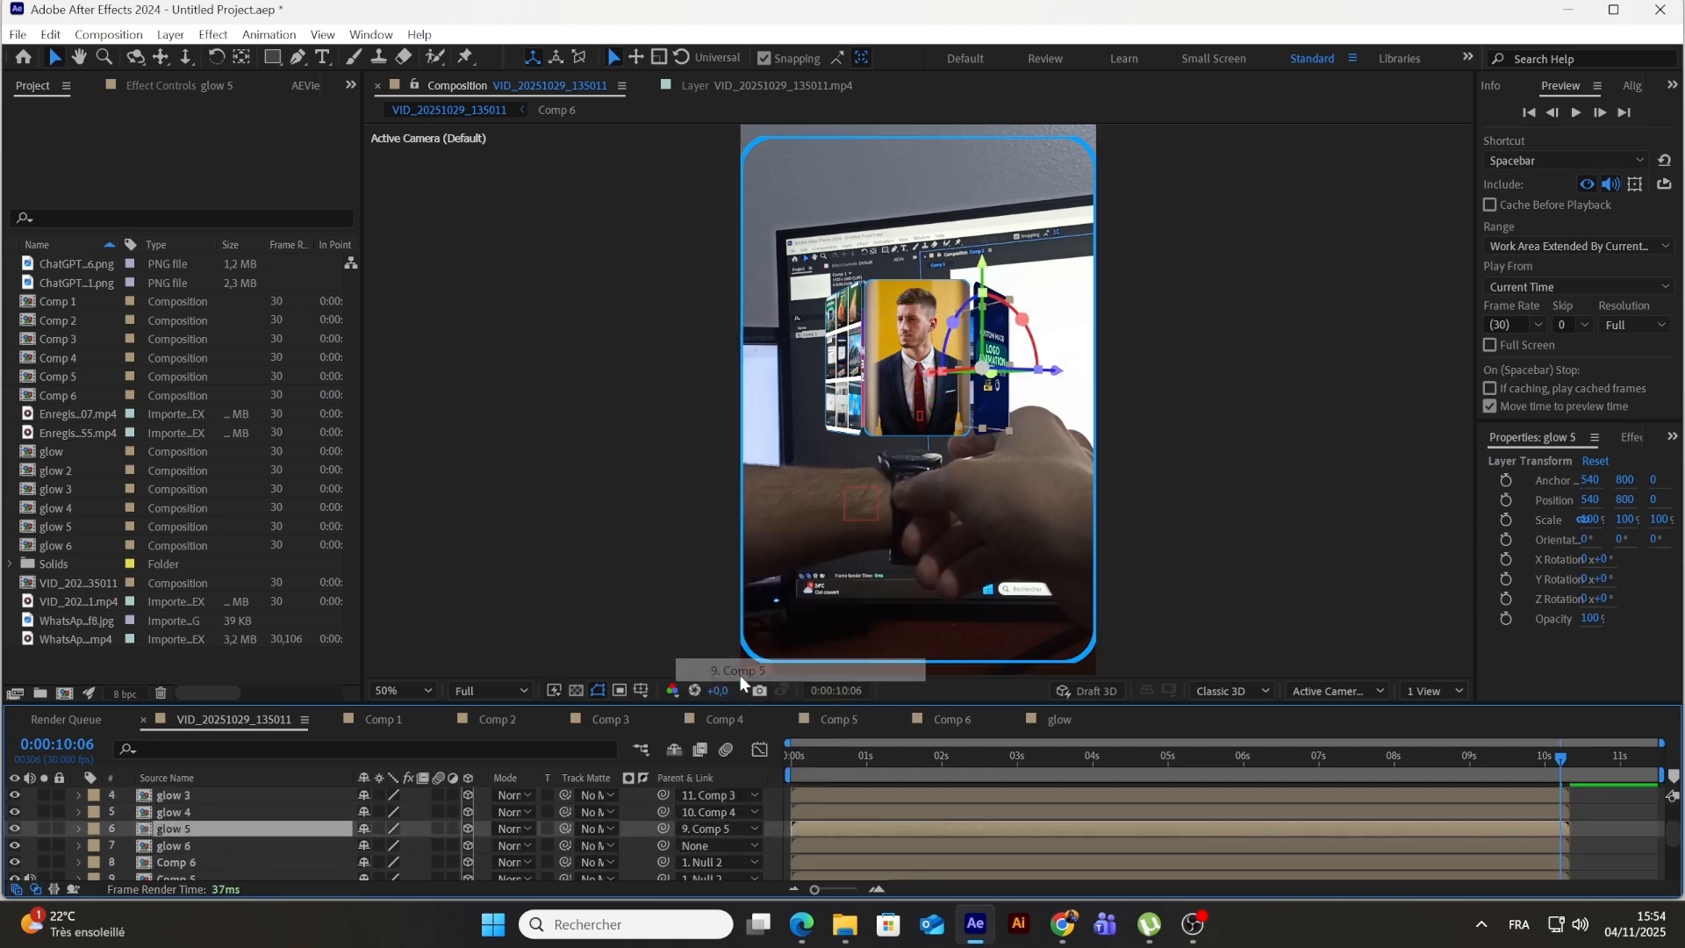
pyautogui.click(203, 845)
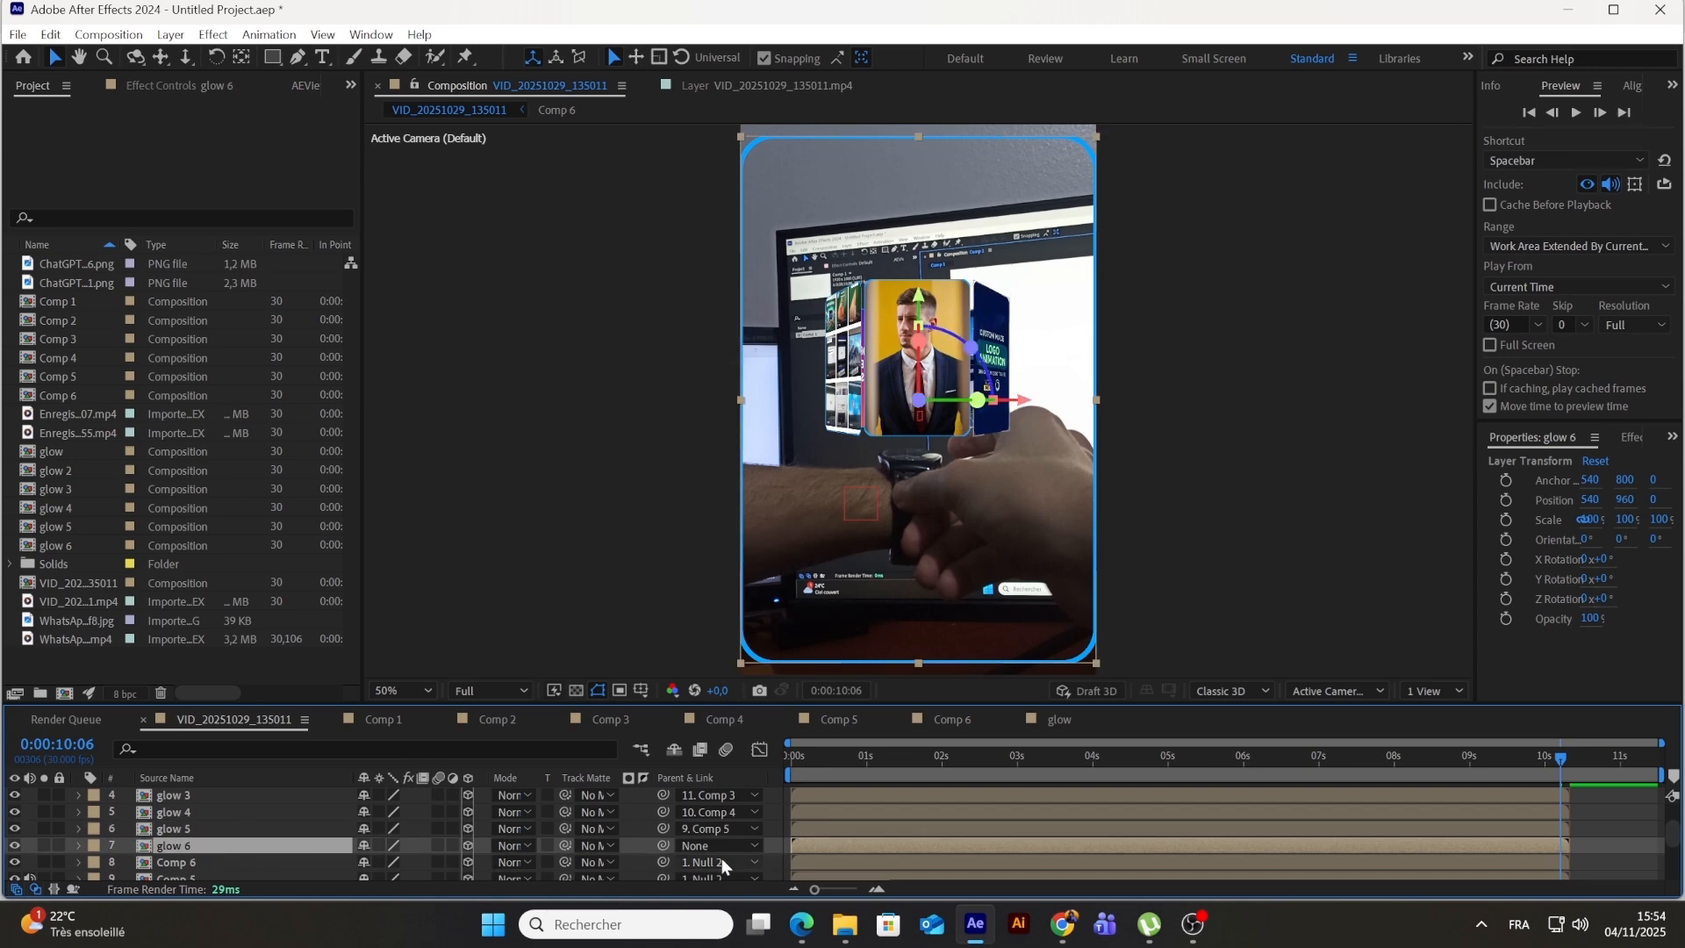
pyautogui.click(697, 846)
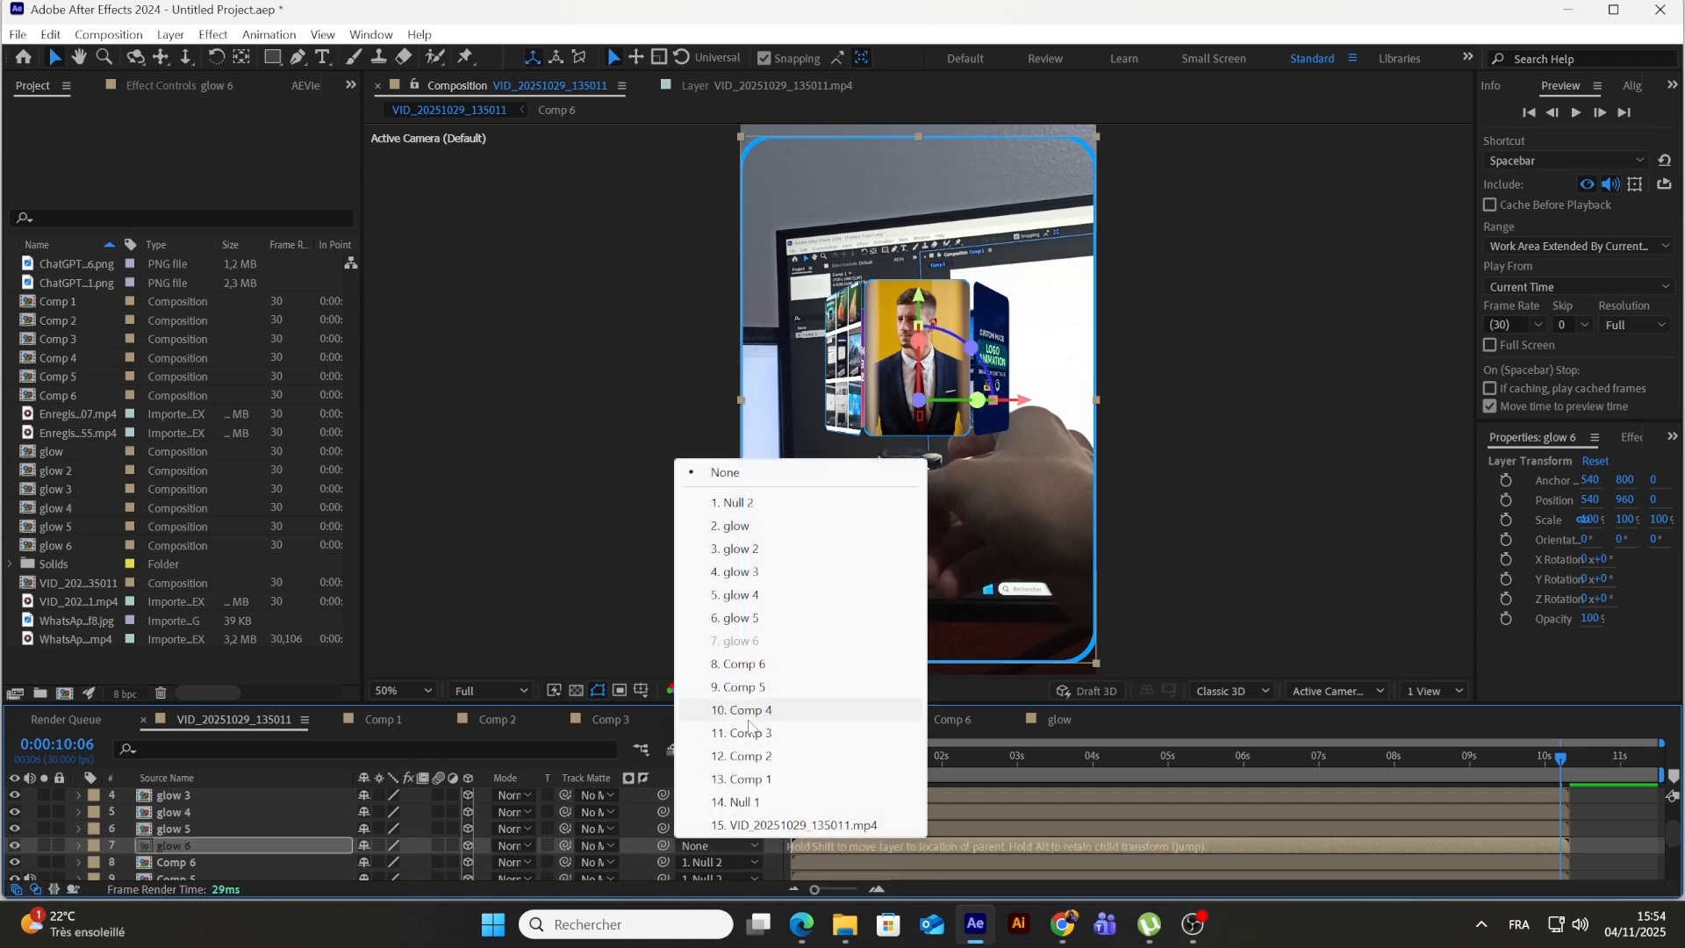
pyautogui.click(735, 664)
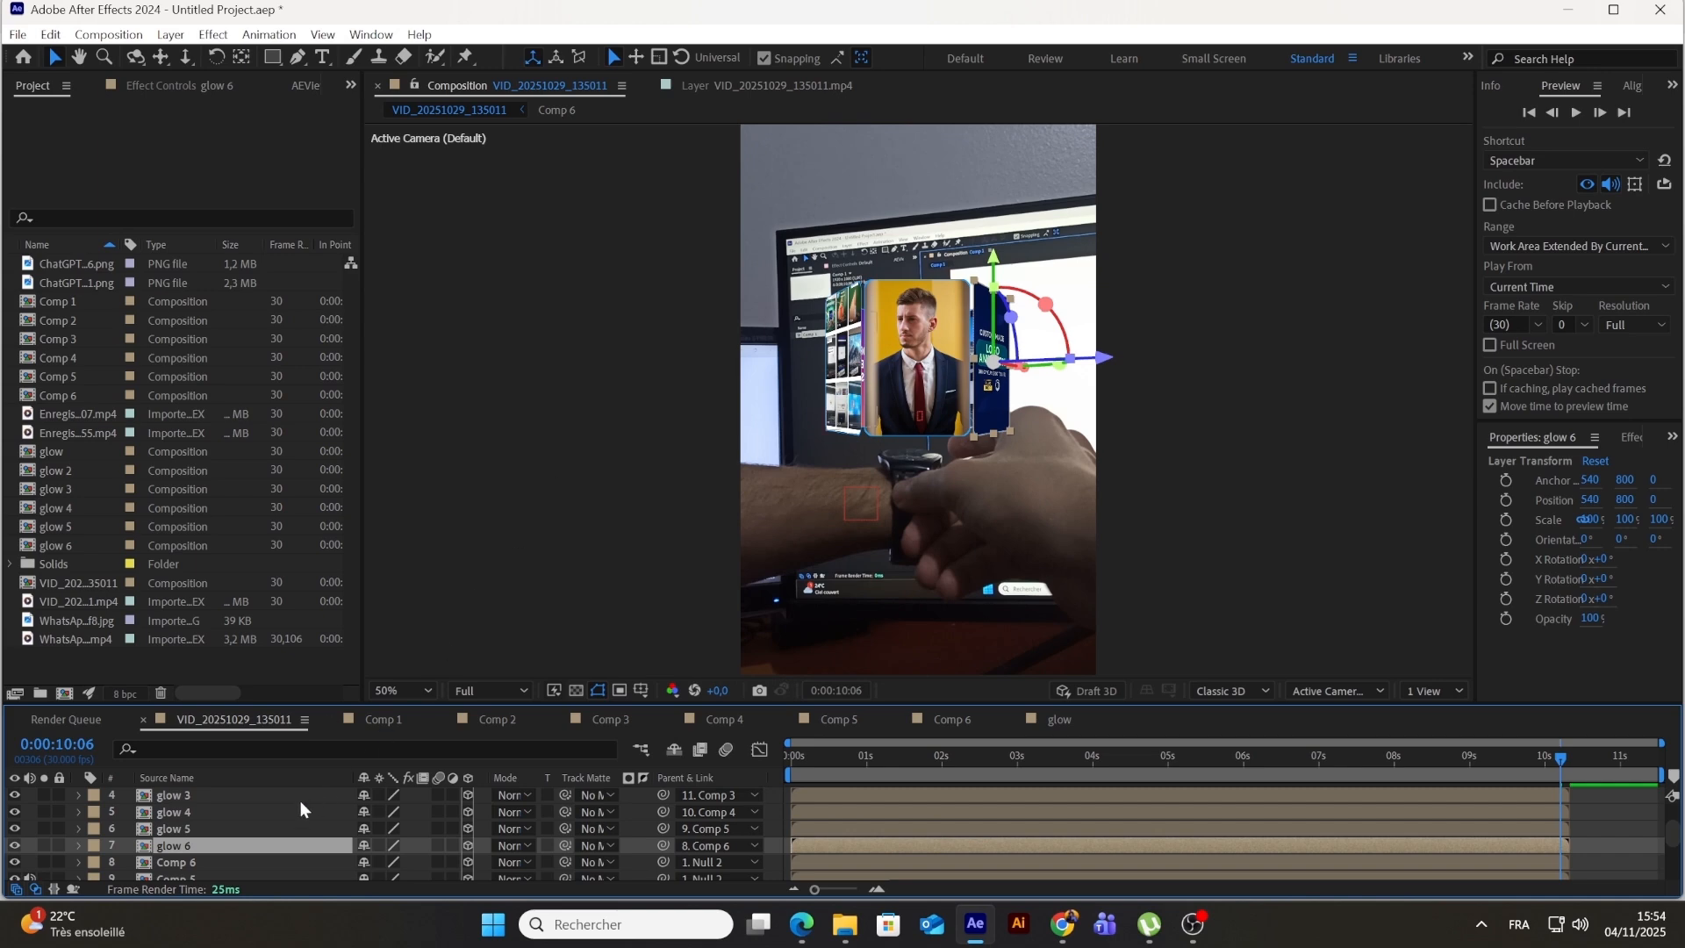
pyautogui.click(773, 813)
# Step: Find the Stylize Glow effect and apply it to the glow layer
pyautogui.scroll(1, 915, 367)
pyautogui.scroll(1, 241, 824)
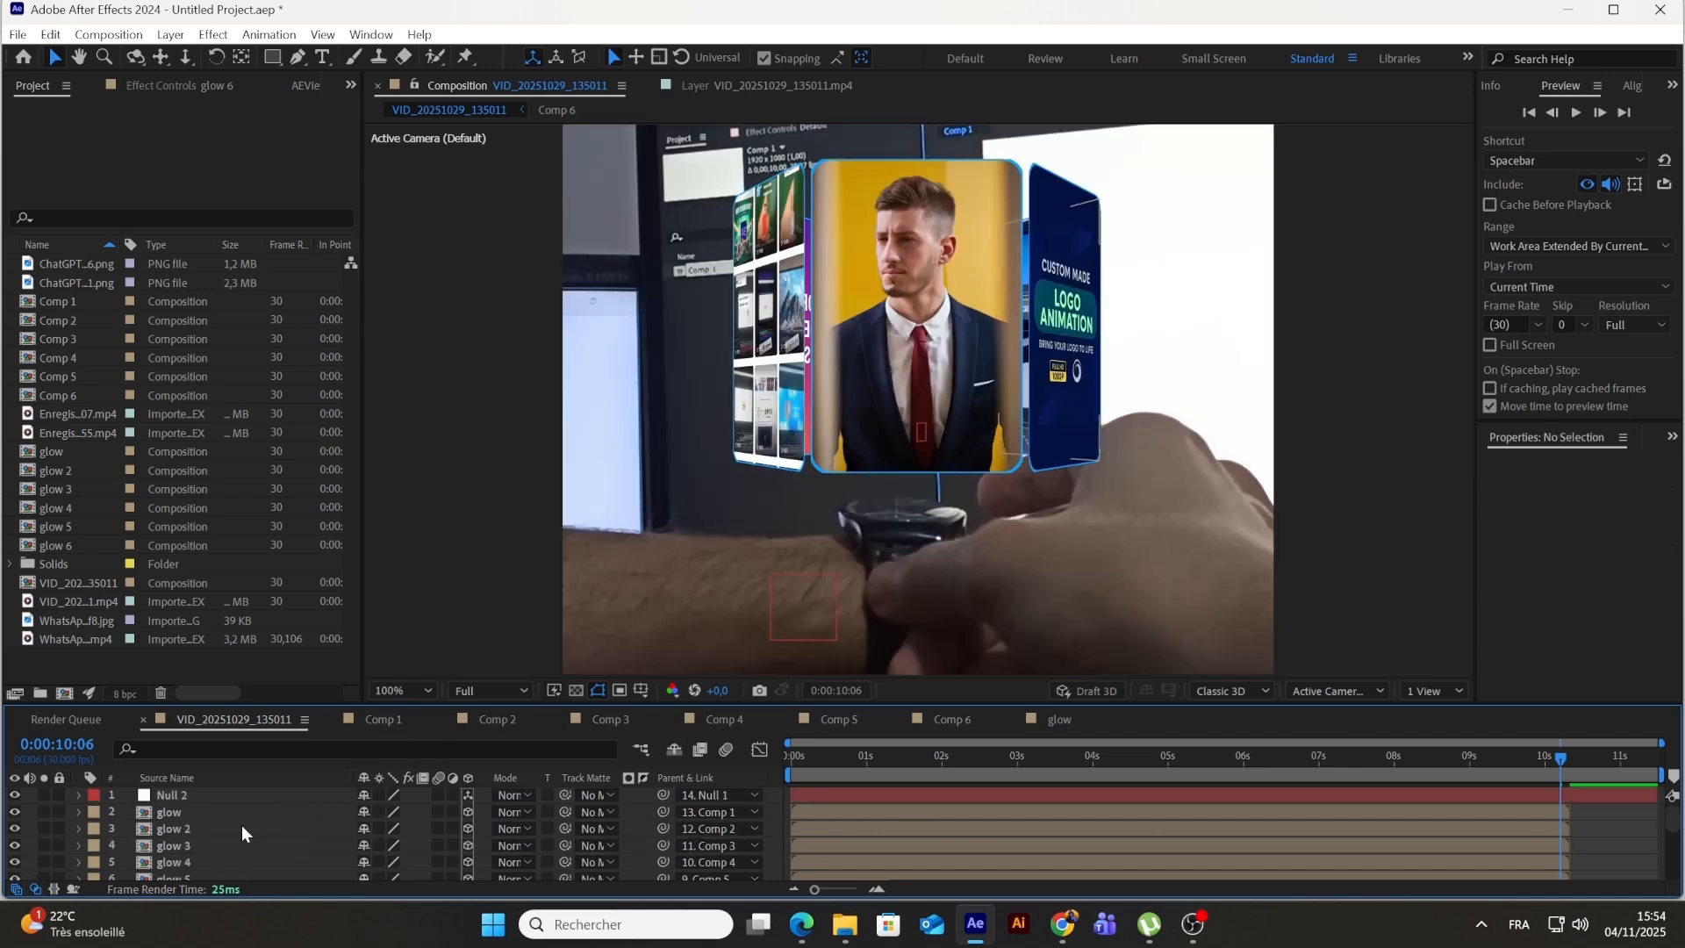
pyautogui.click(241, 815)
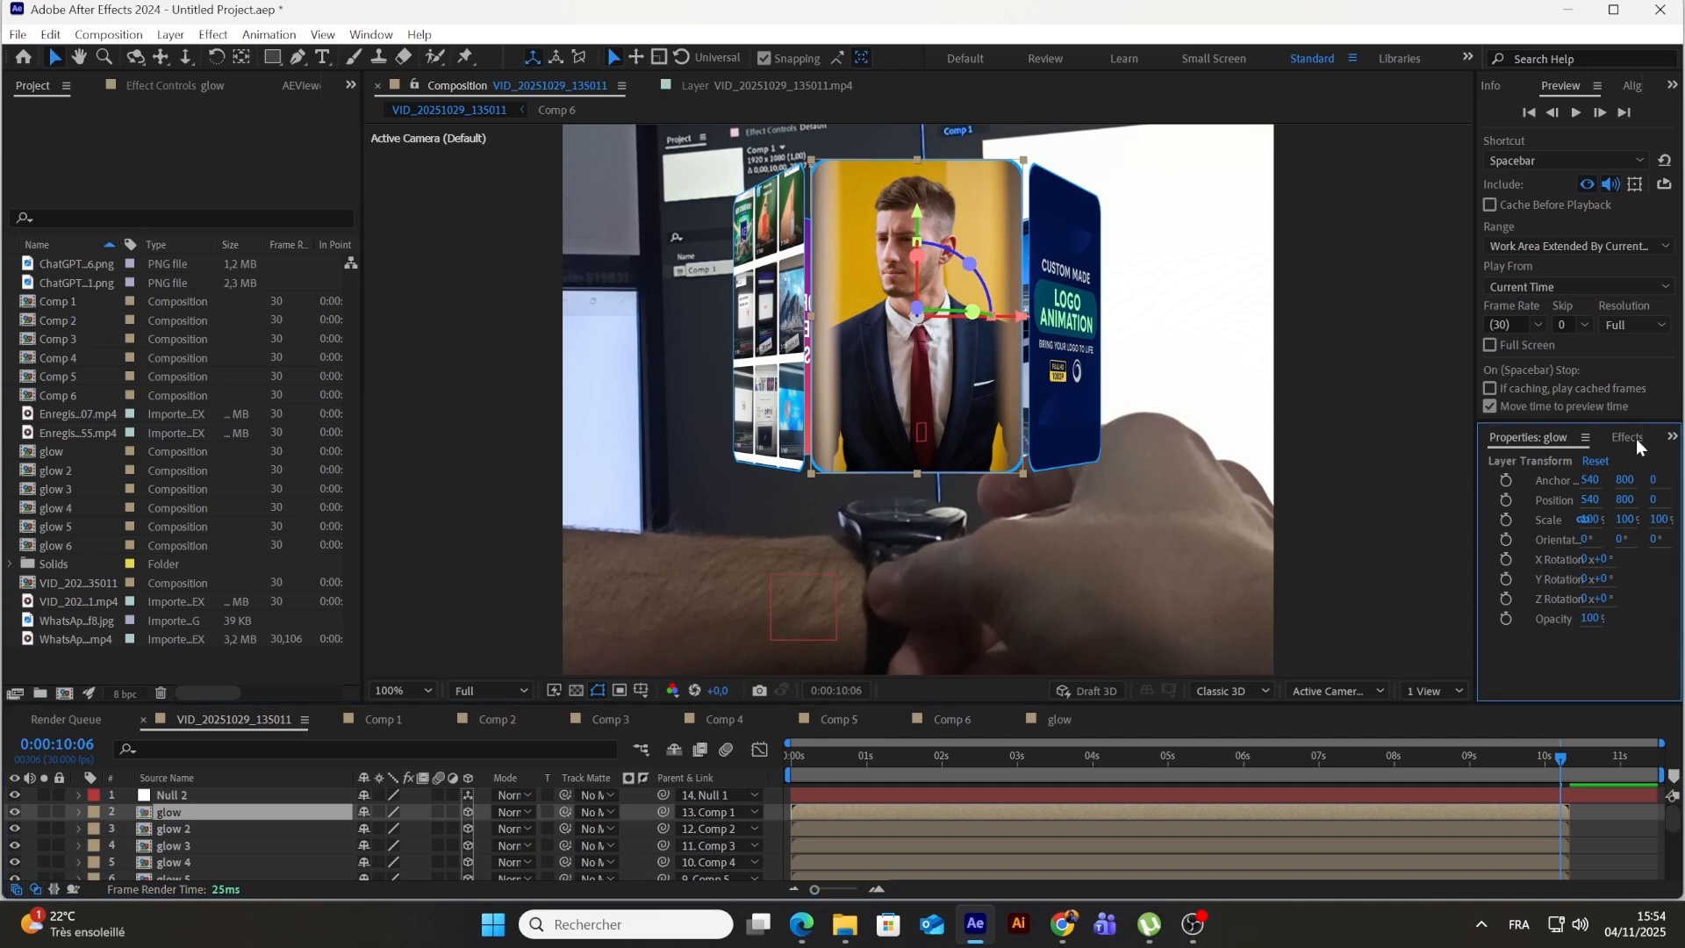
pyautogui.click(1632, 439)
pyautogui.click(1543, 458)
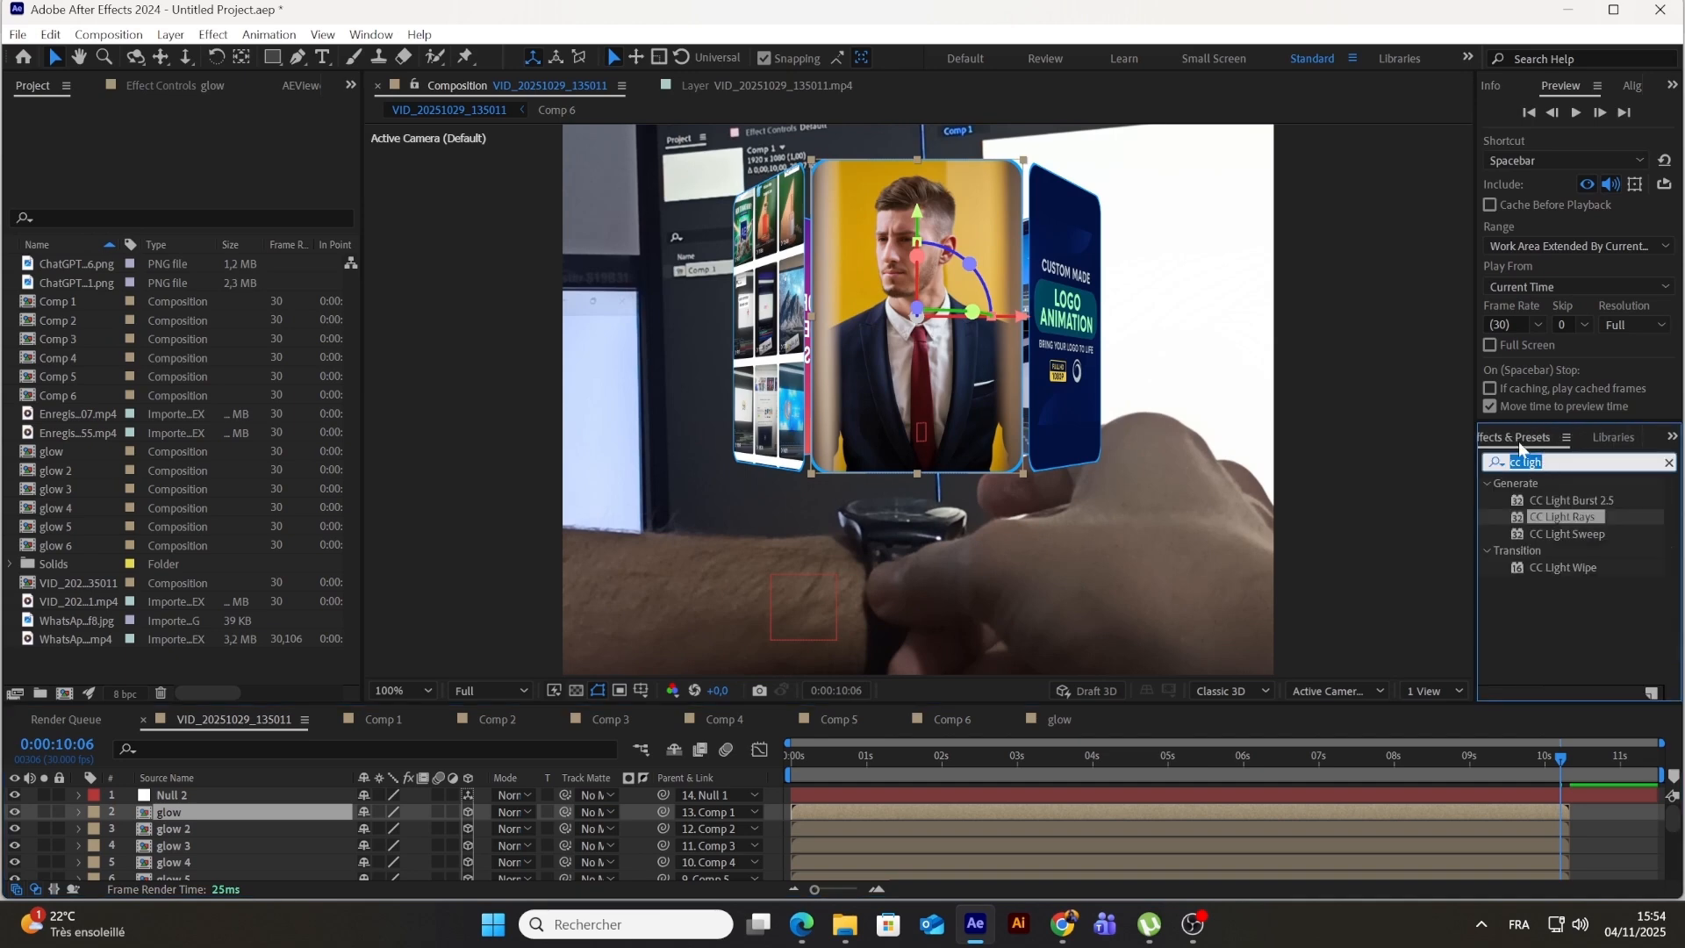
pyautogui.write('glow')
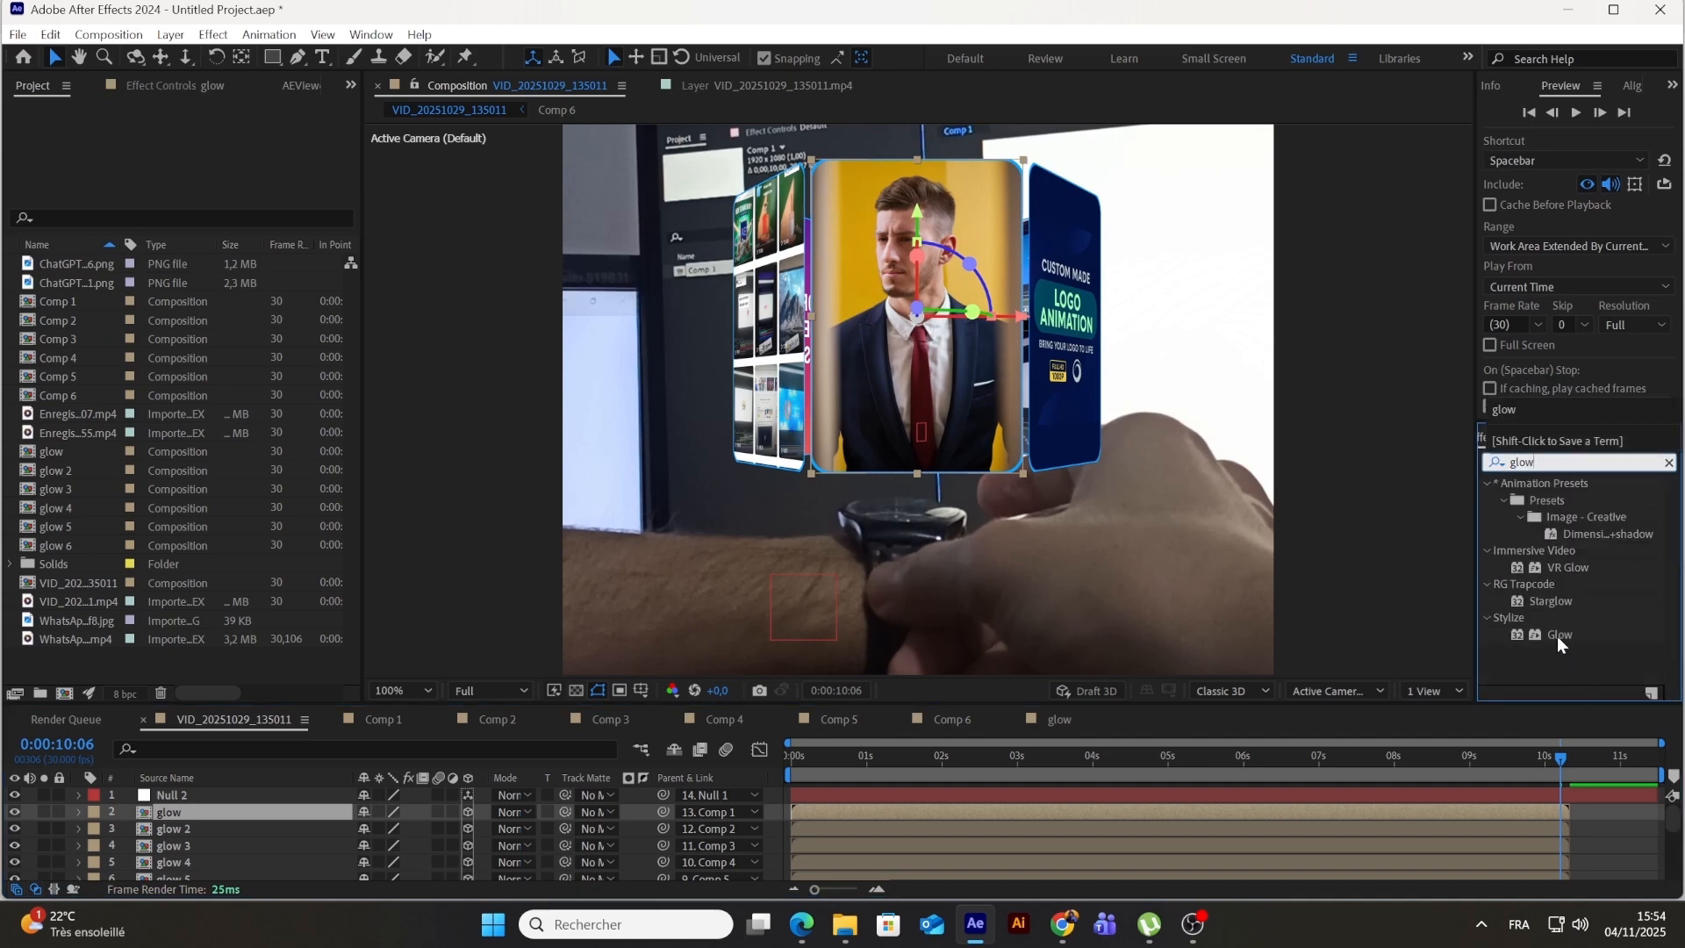
pyautogui.moveTo(1559, 636); pyautogui.dragTo(221, 809)
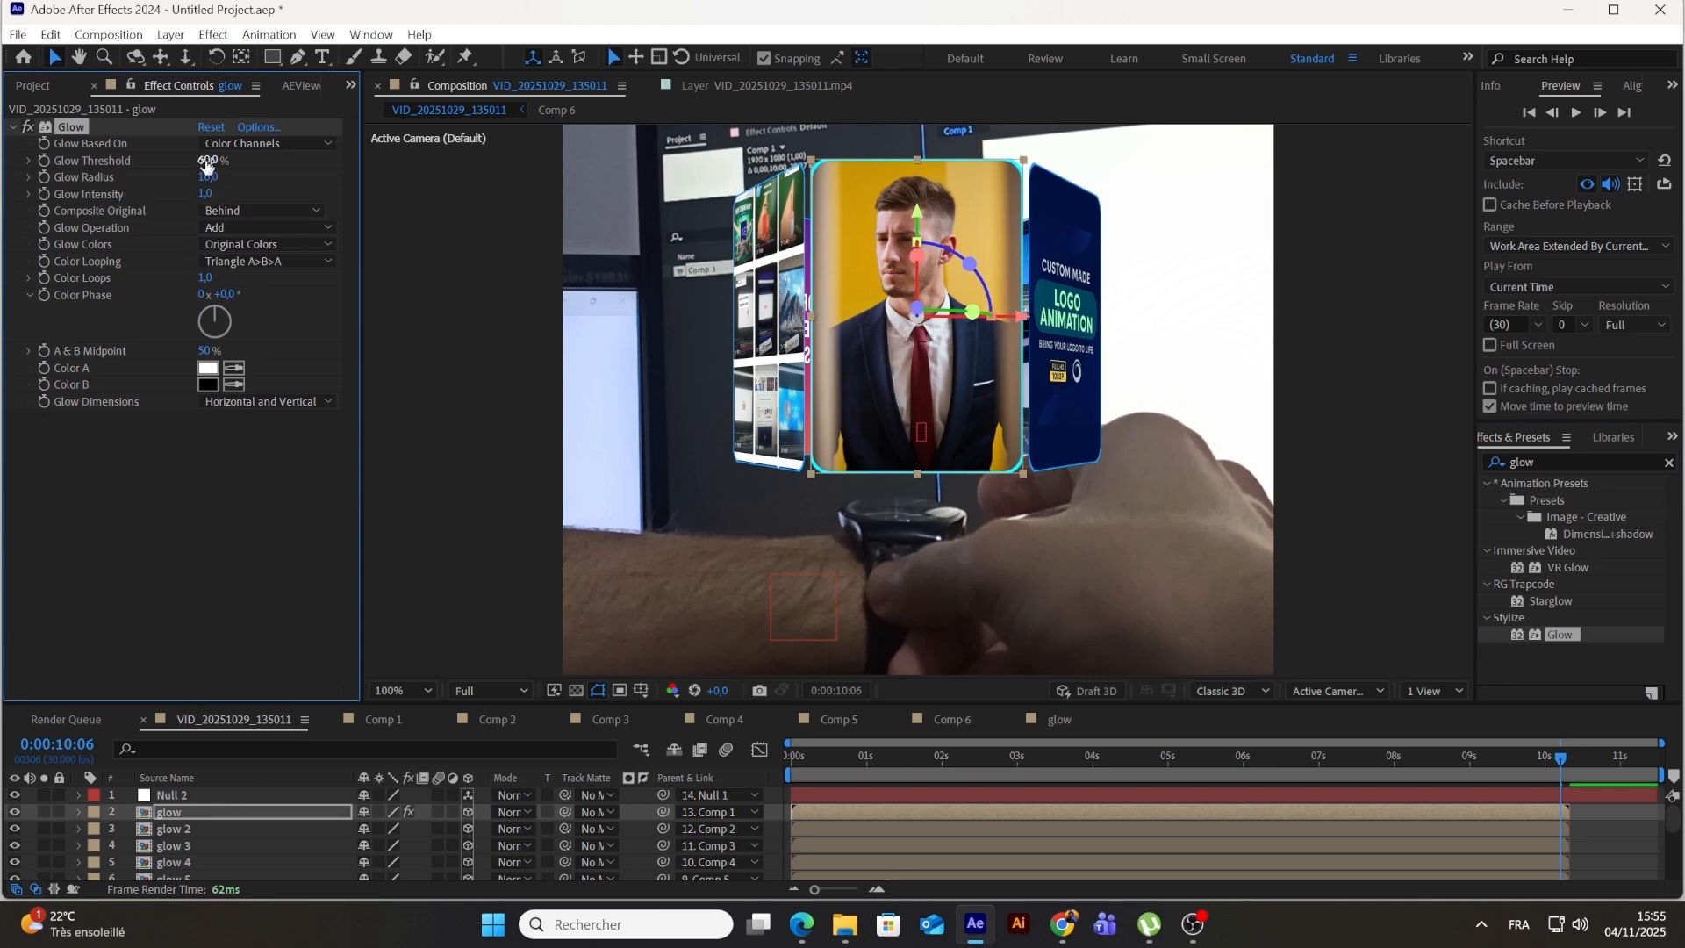
# Step: Set the effect's Glow Threshold to 72.5%, Glow Radius to 95 and Glow Intensity to 2.1, and duplicate the effect twice
pyautogui.moveTo(204, 160); pyautogui.dragTo(278, 183)
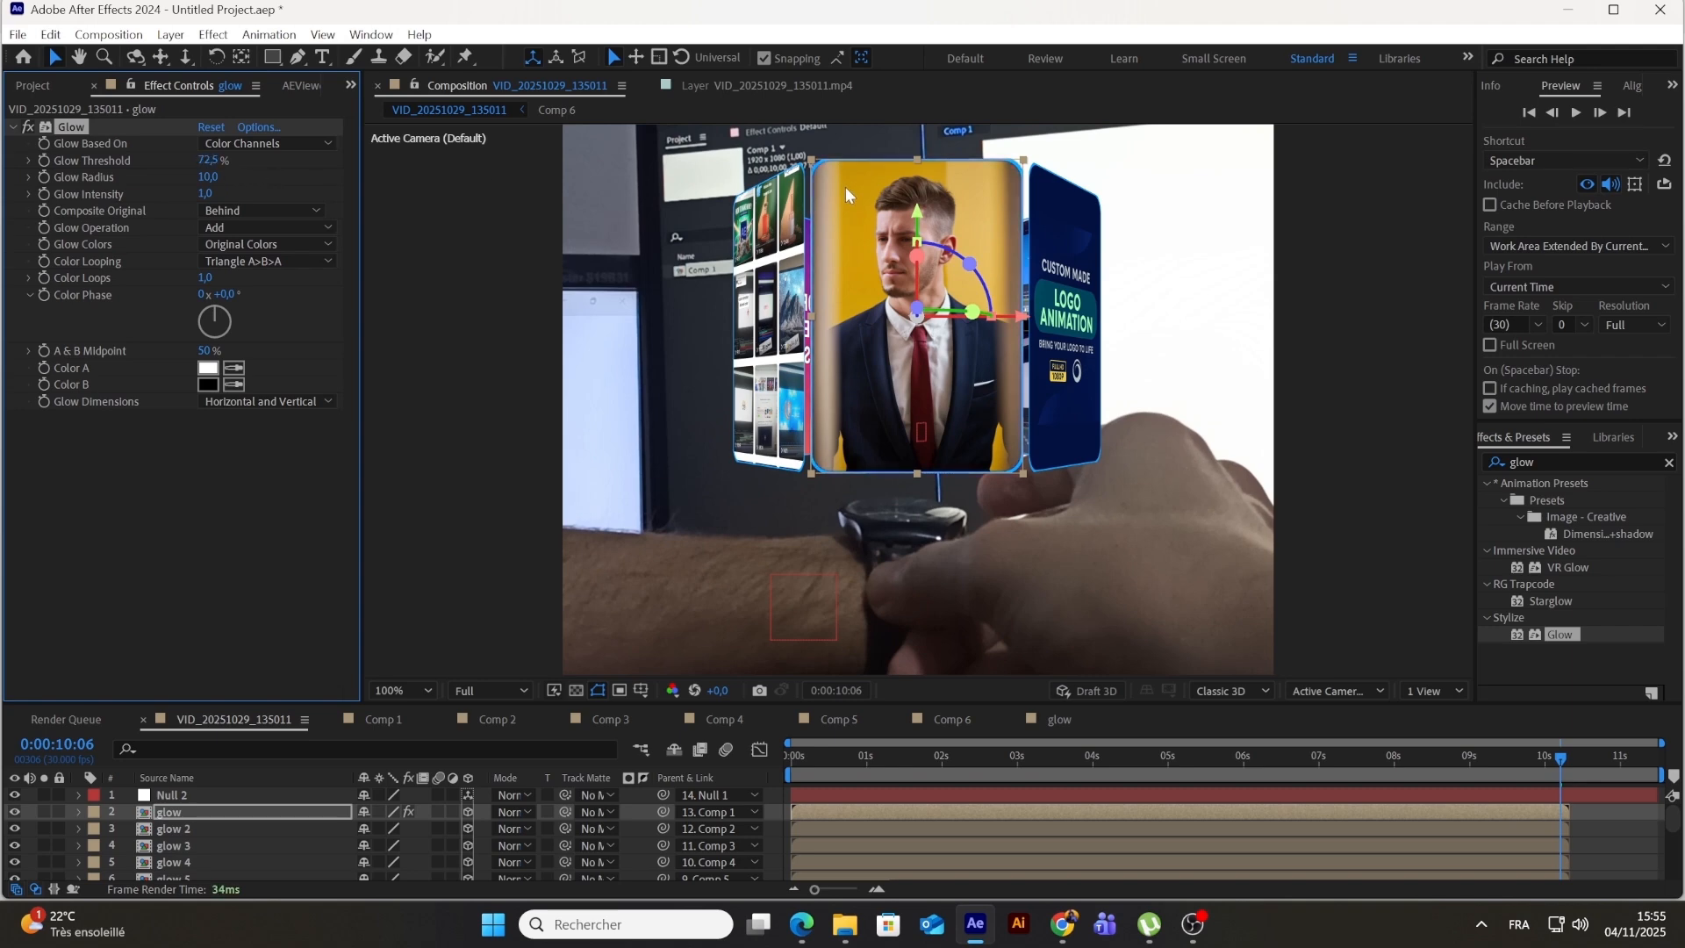
pyautogui.scroll(1, 845, 187)
pyautogui.moveTo(207, 178); pyautogui.dragTo(271, 194)
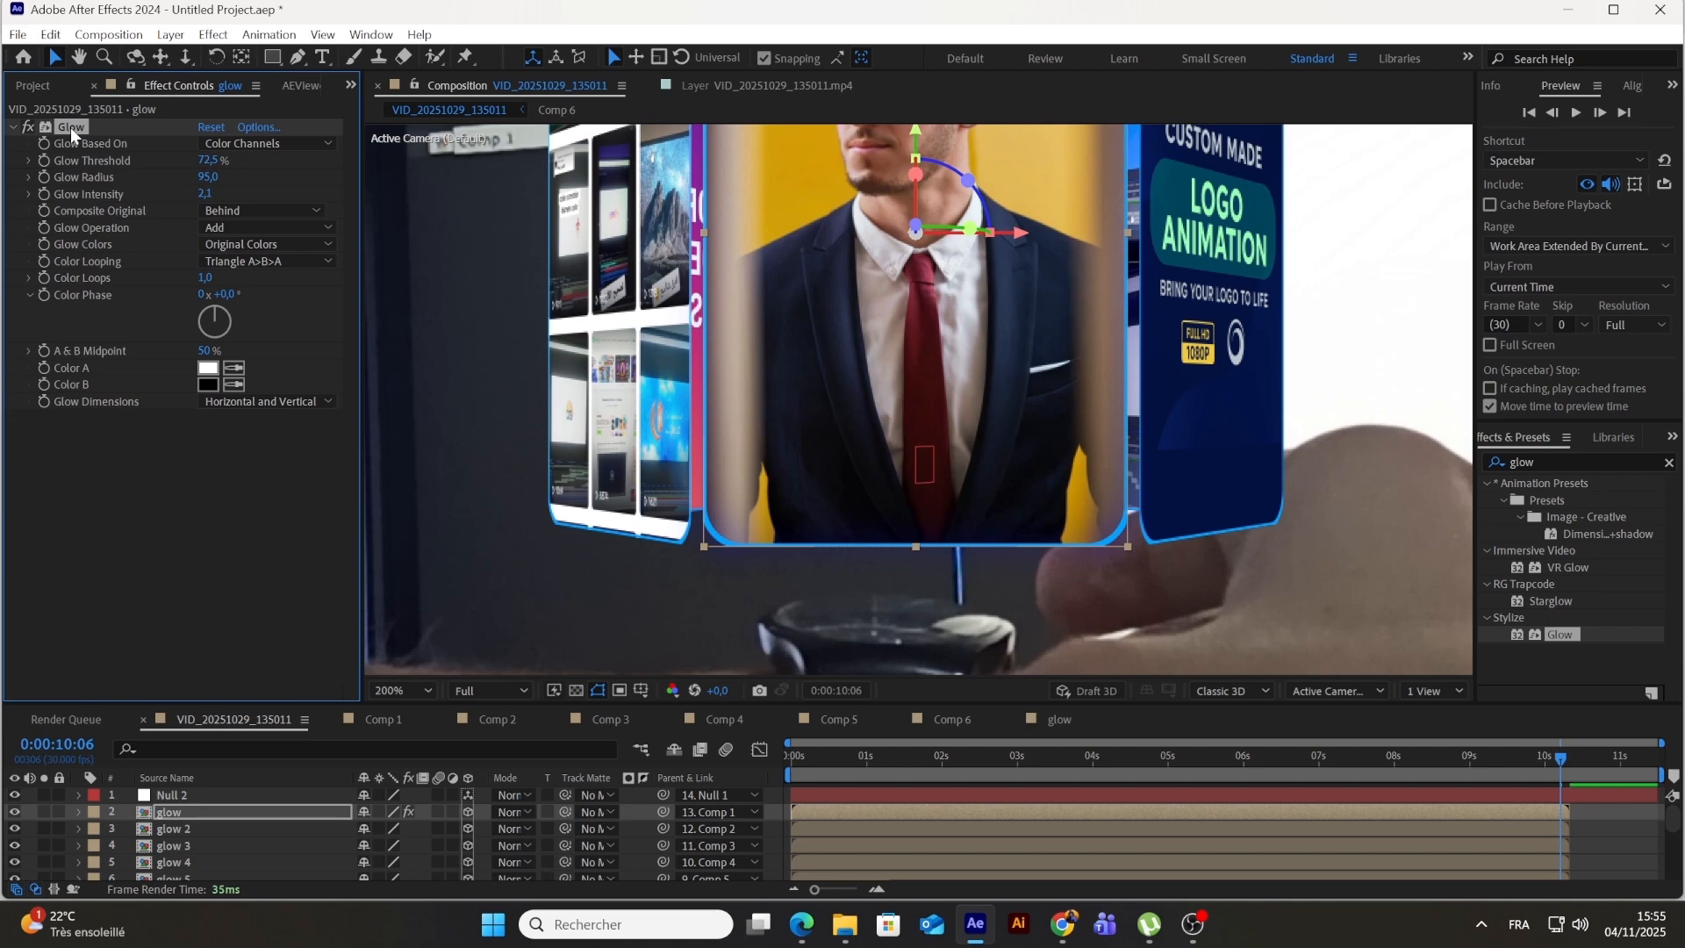
pyautogui.hotkey('ctrl', 'd')
pyautogui.hotkey('ctrl', 'd')
pyautogui.press(',')
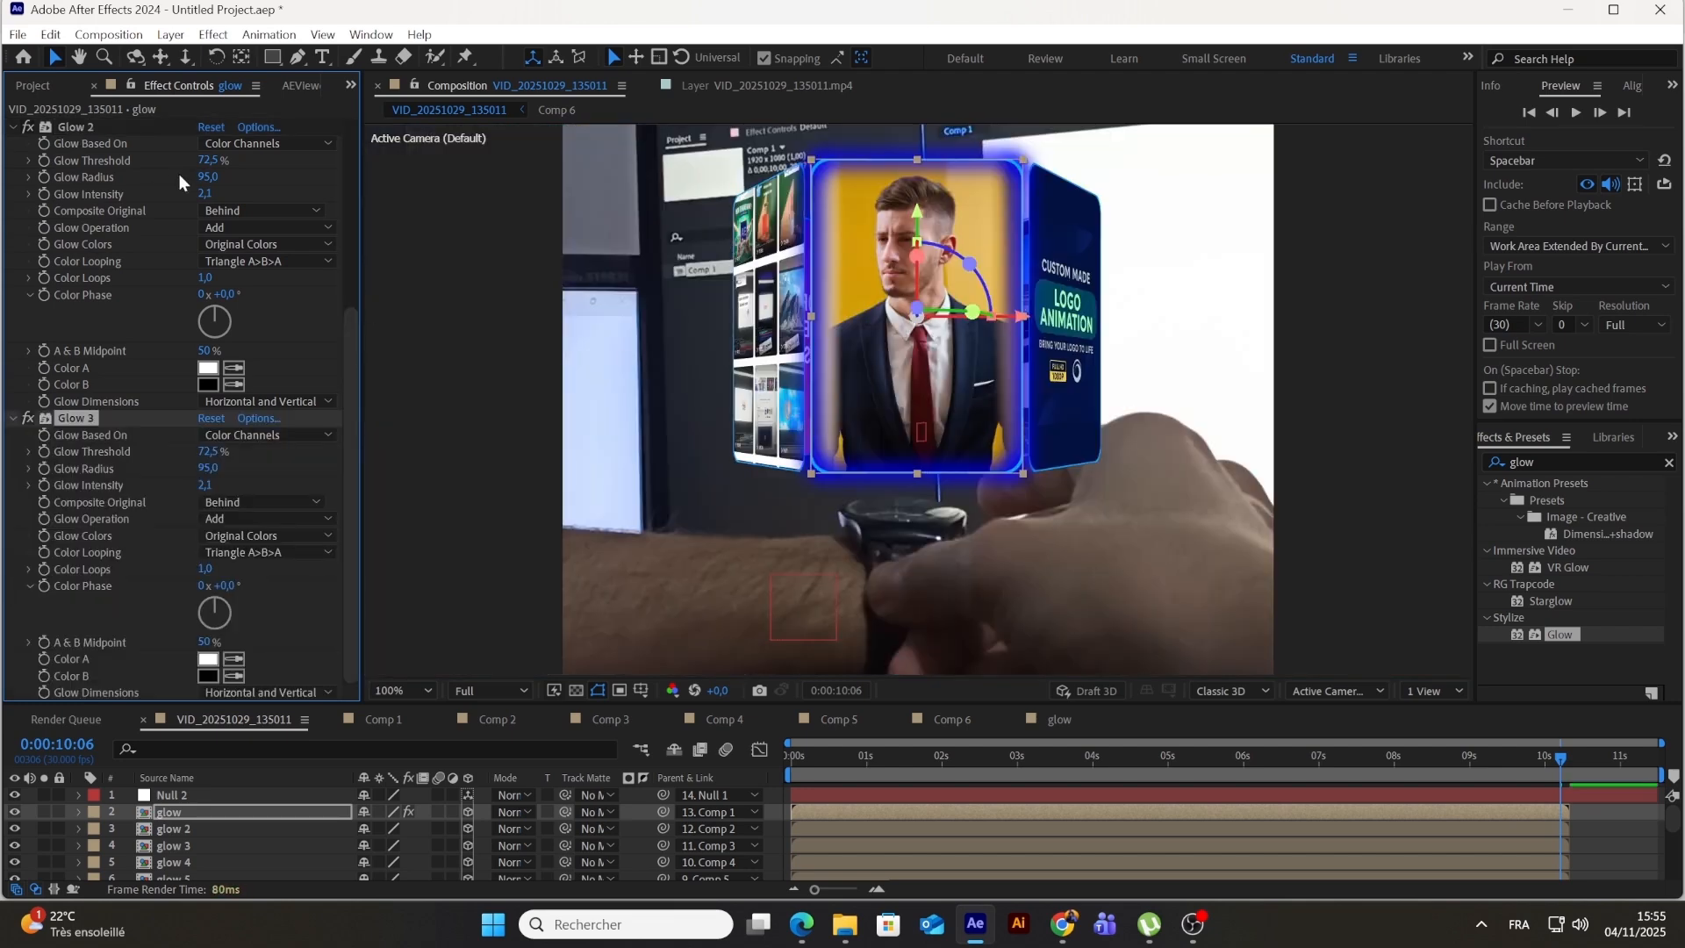
# Step: Set Glow 2 to threshold 62.4% and radius 84, and Glow 3 to threshold 29.4%, radius about 174 and intensity 0.6
pyautogui.moveTo(207, 176); pyautogui.dragTo(187, 158)
pyautogui.moveTo(205, 485); pyautogui.dragTo(124, 484)
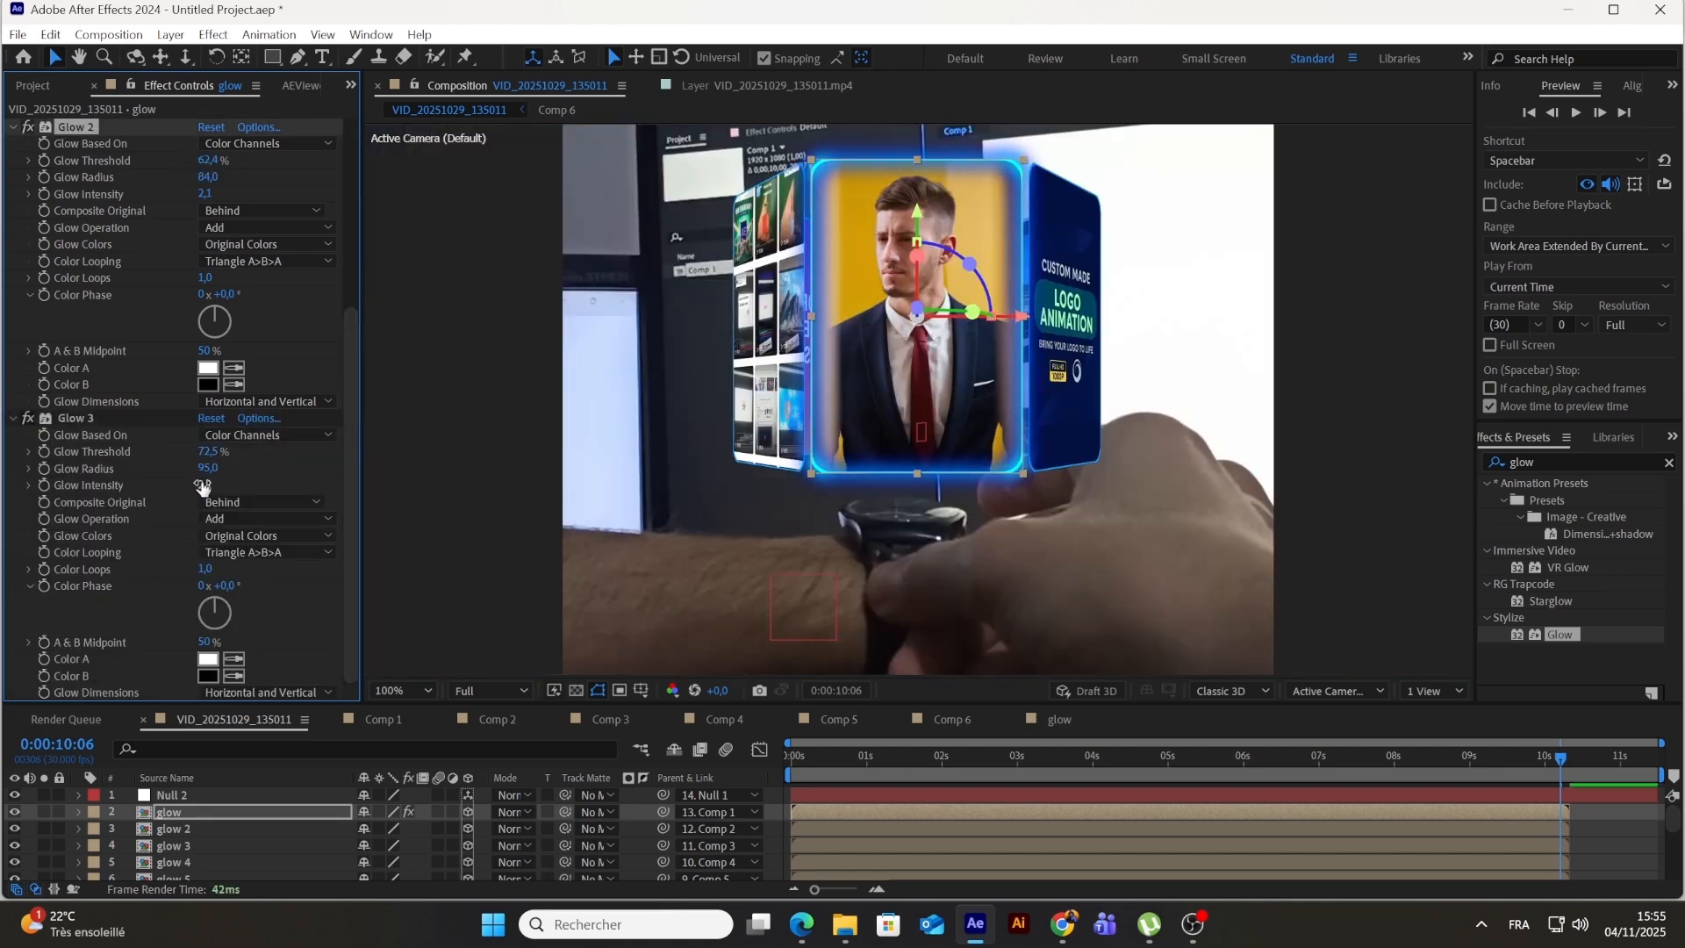
pyautogui.moveTo(208, 451); pyautogui.dragTo(99, 451)
pyautogui.moveTo(207, 468); pyautogui.dragTo(274, 466)
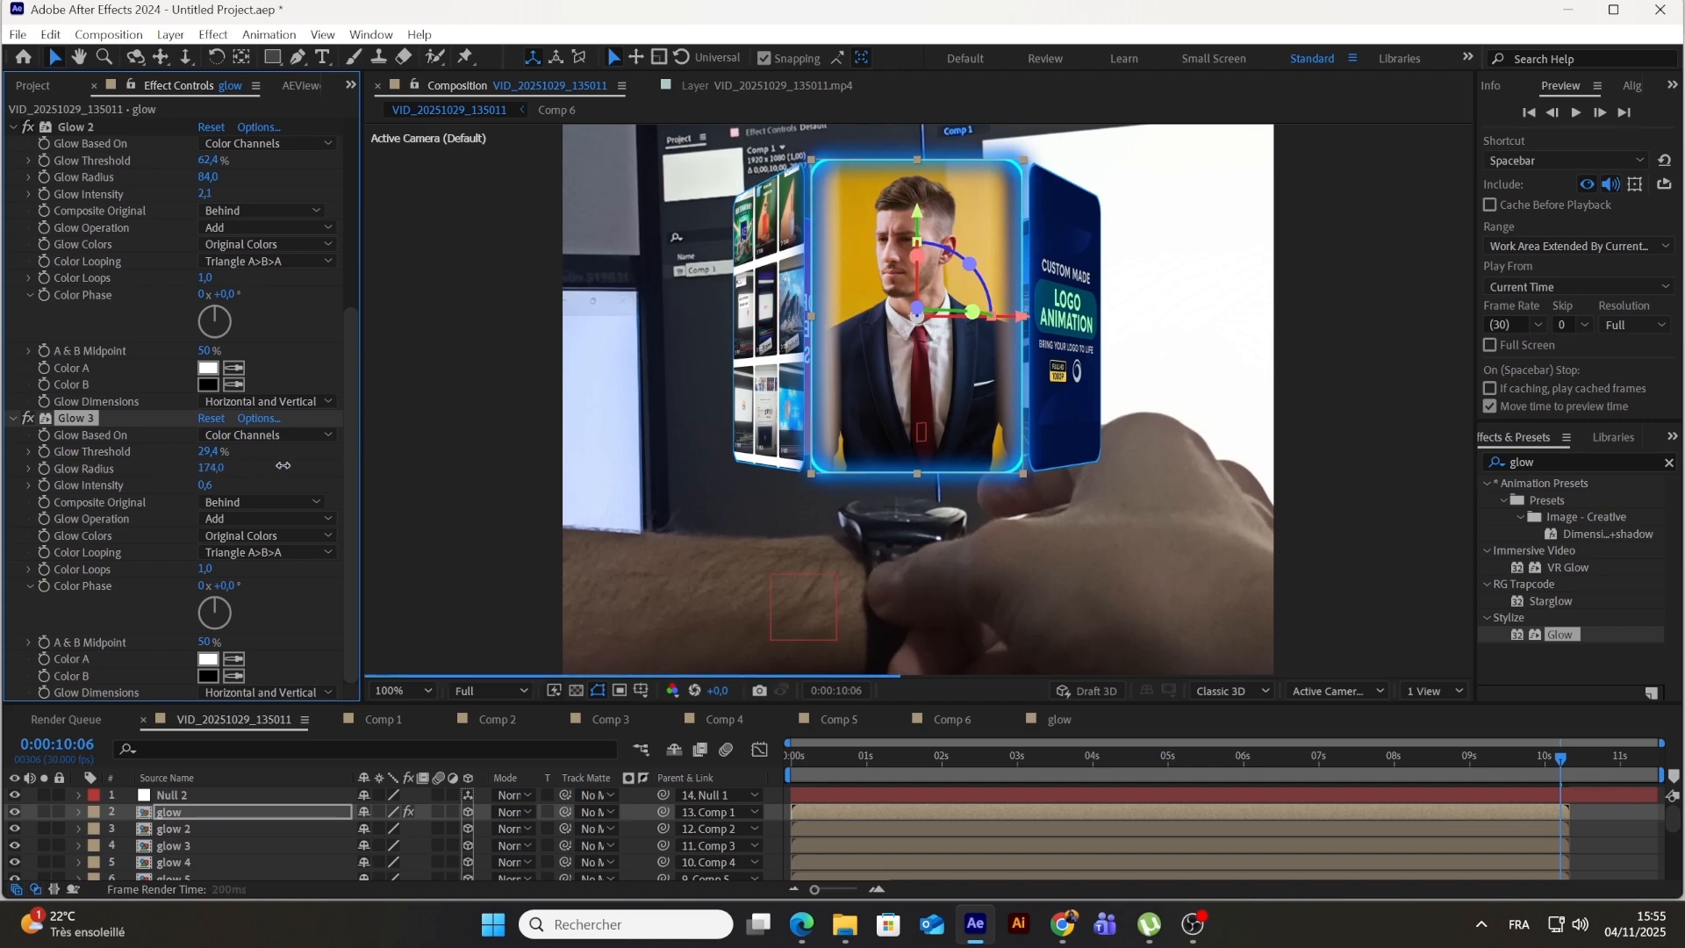
# Step: Adjust the first Glow to threshold 68.2%, radius 39 and intensity 5.6, and Glow 2 to threshold 78.8% and radius 96
pyautogui.moveTo(207, 177)
pyautogui.mouseDown()
pyautogui.moveTo(192, 160)
pyautogui.moveTo(131, 183)
pyautogui.moveTo(229, 194)
pyautogui.moveTo(207, 161)
pyautogui.moveTo(227, 161)
pyautogui.mouseUp()
pyautogui.scroll(3, 181, 275)
pyautogui.click(208, 161)
pyautogui.write('60')
pyautogui.press('Return')
pyautogui.moveTo(208, 451); pyautogui.dragTo(241, 438)
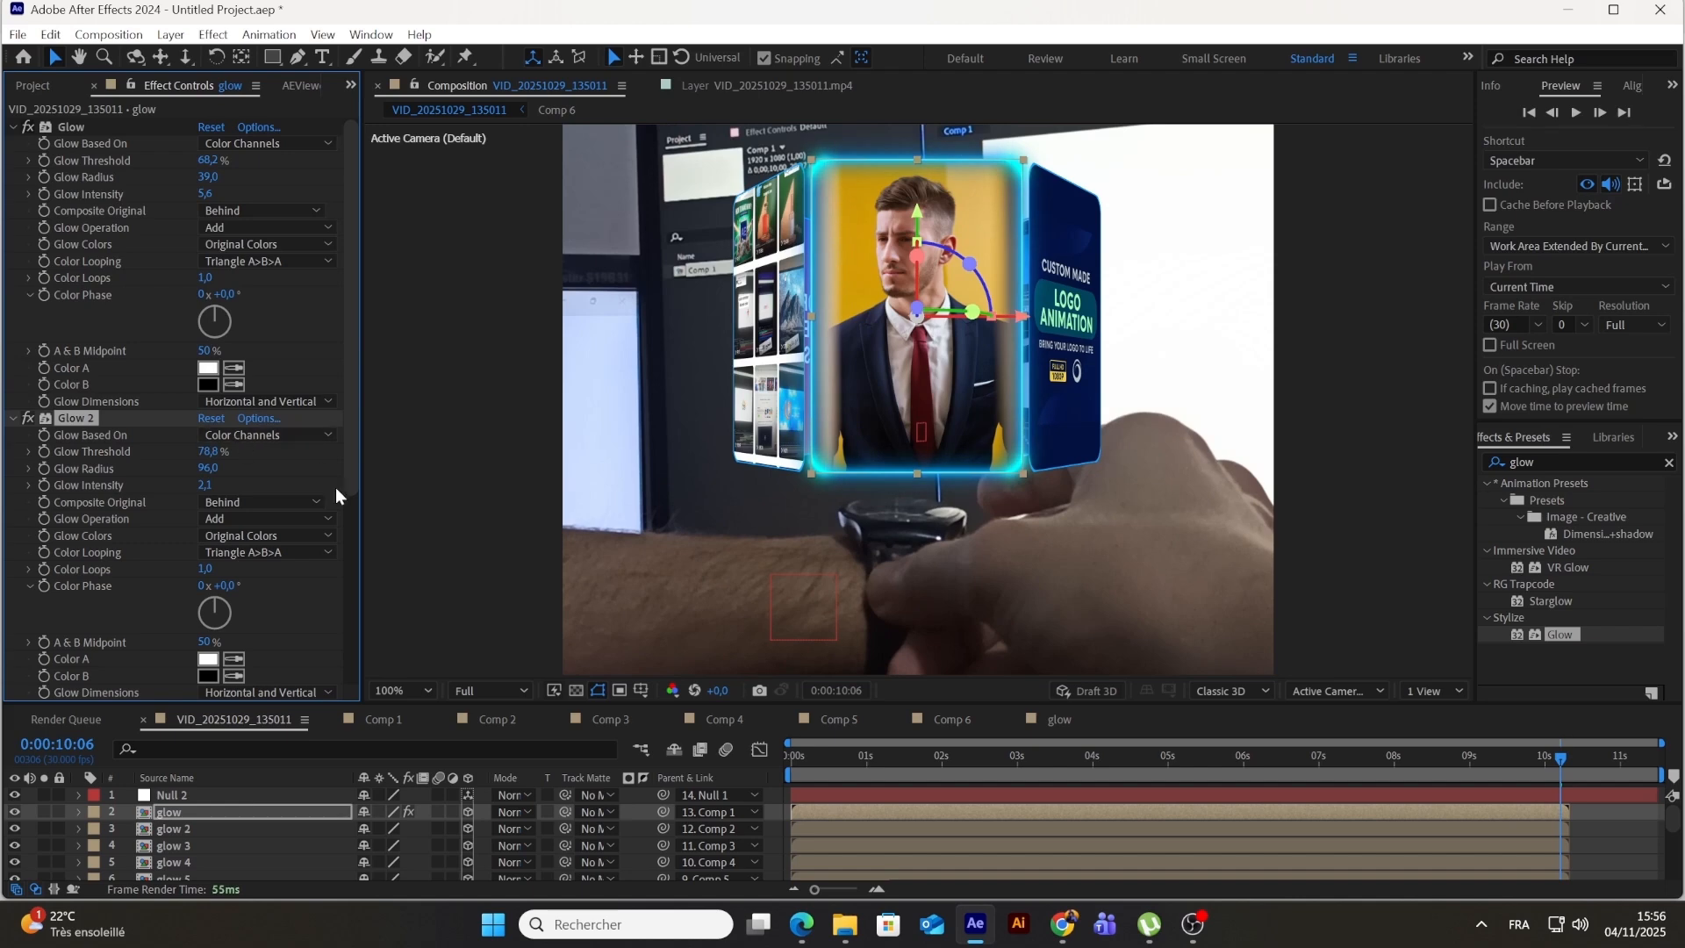
pyautogui.click(337, 489)
pyautogui.scroll(-1, 973, 412)
pyautogui.click(767, 830)
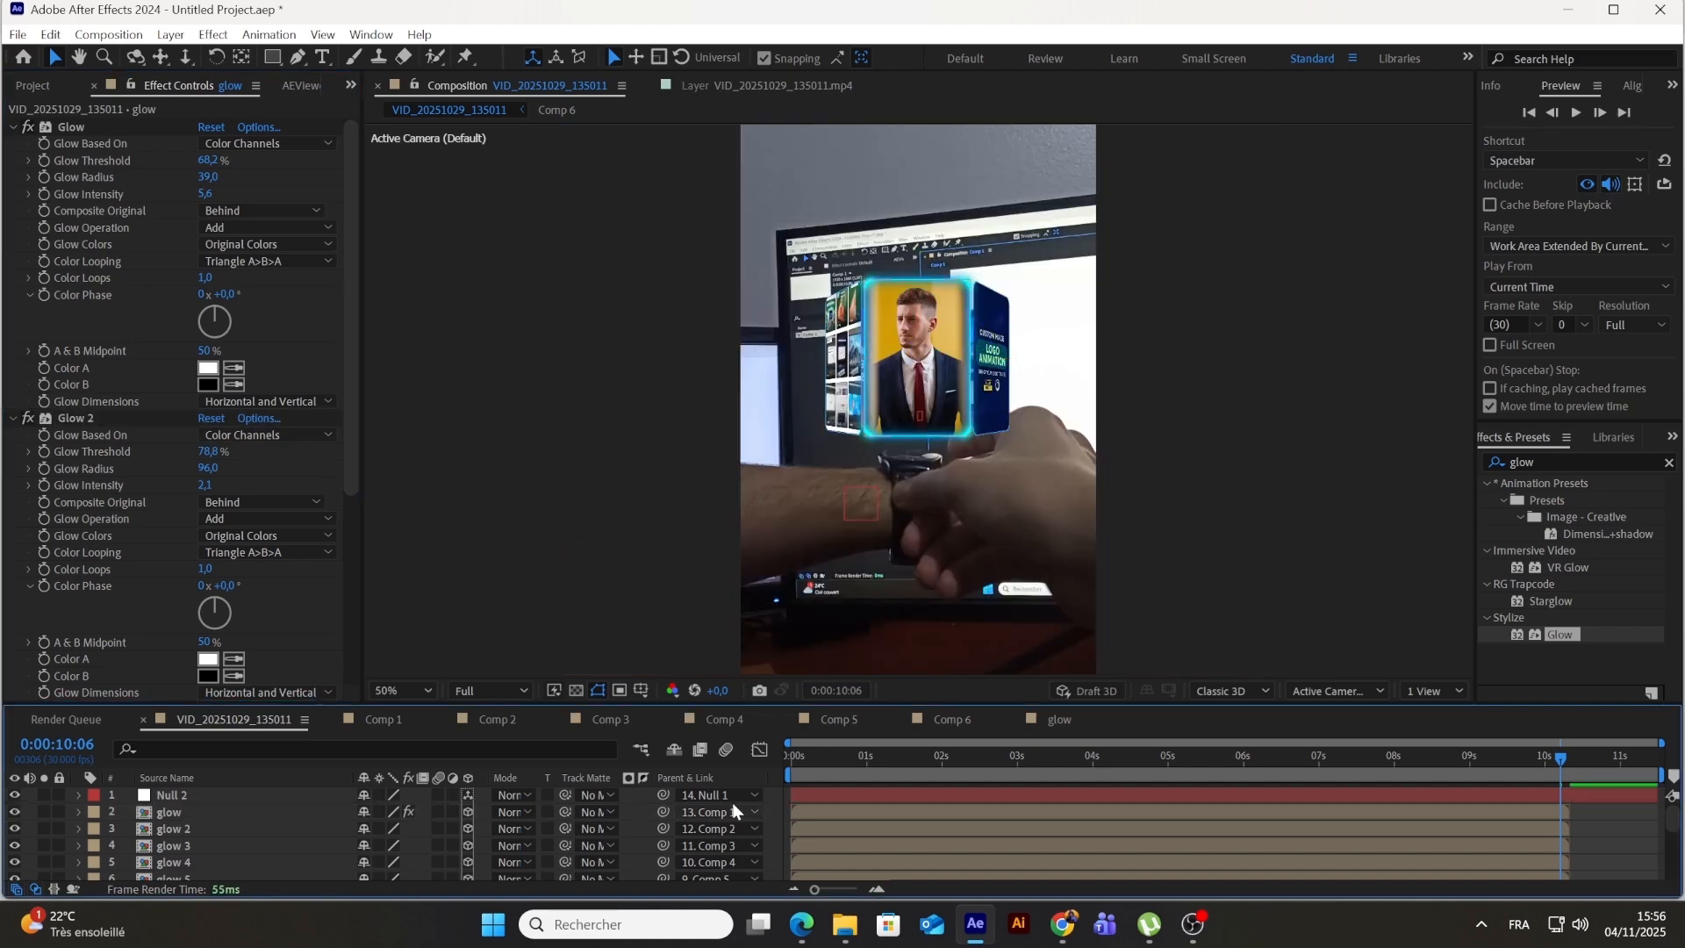
# Step: Collapse the three Glow effects on the glow layer and copy them all
pyautogui.click(13, 126)
pyautogui.click(13, 143)
pyautogui.click(13, 161)
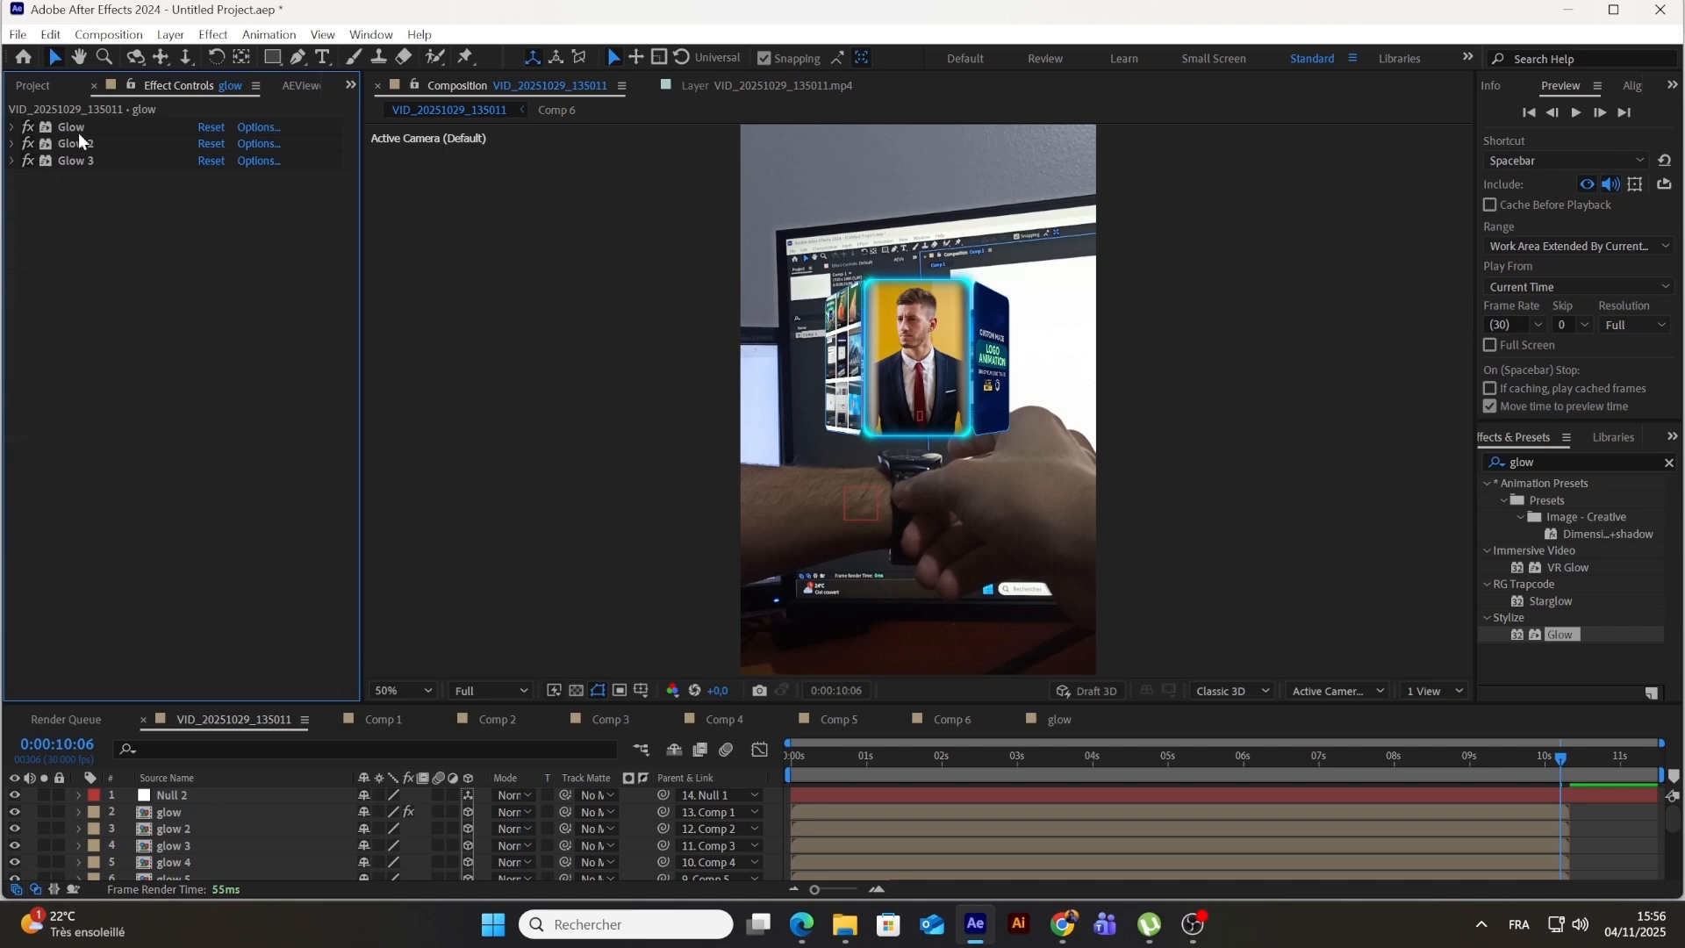
pyautogui.click(77, 131)
pyautogui.keyDown('shift'); pyautogui.click(81, 154); pyautogui.keyUp('shift')
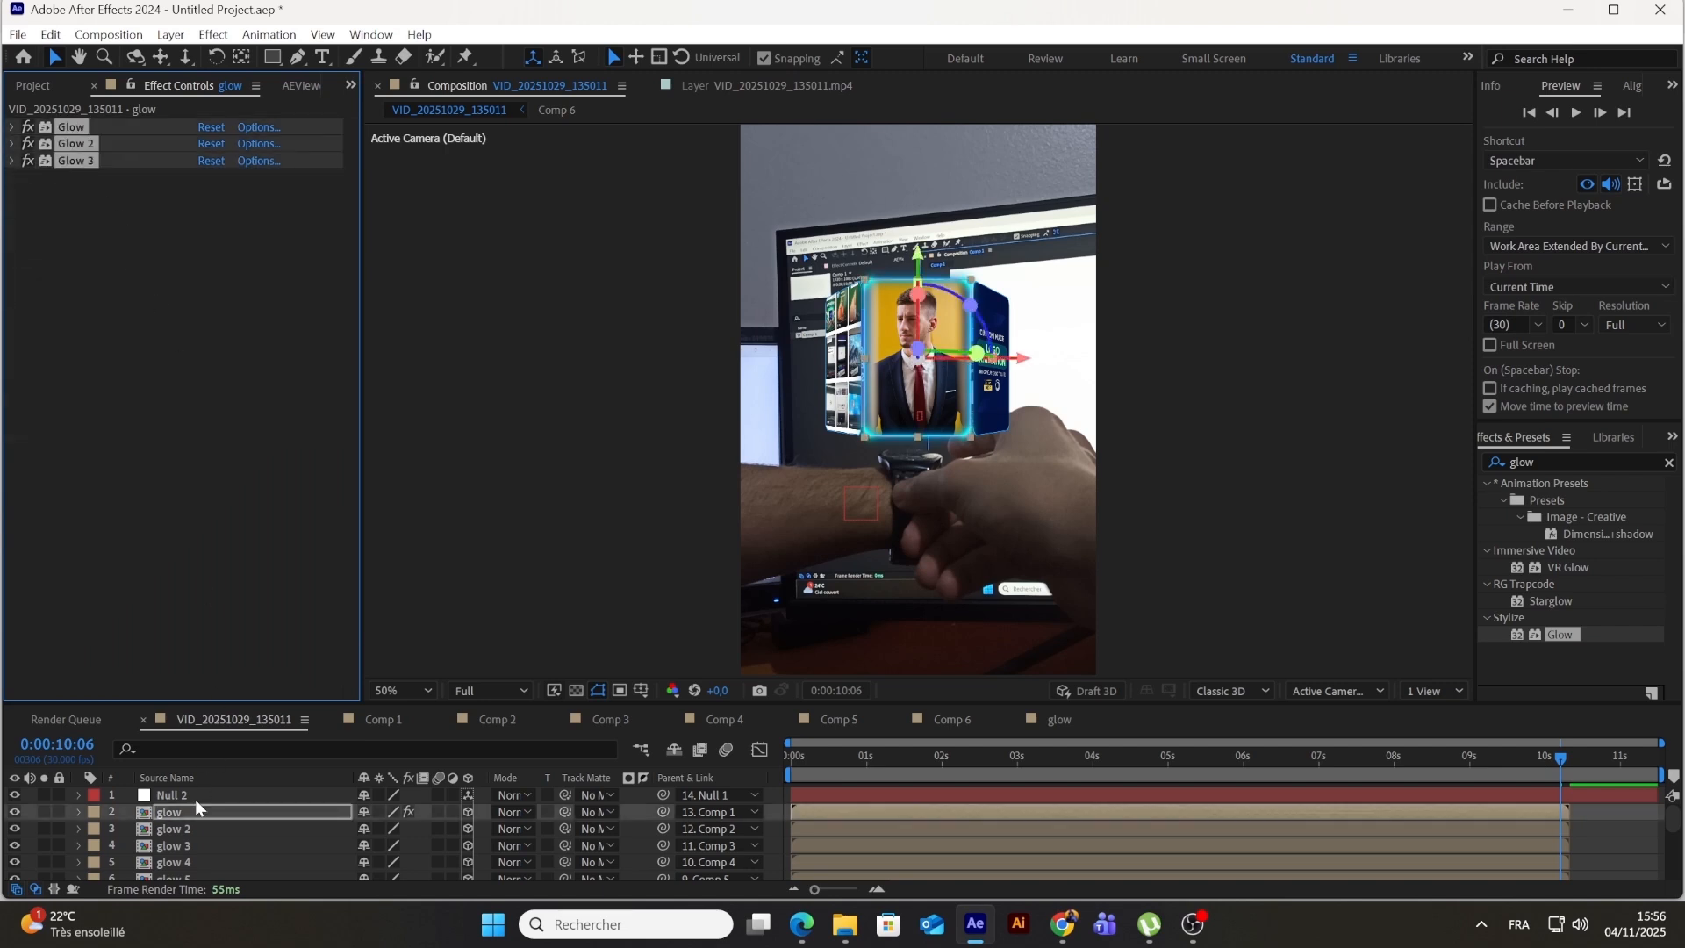
# Step: Paste the copied Glow effects onto the glow 2, glow 3, glow 4, glow 5 and glow 6 layers
pyautogui.click(168, 827)
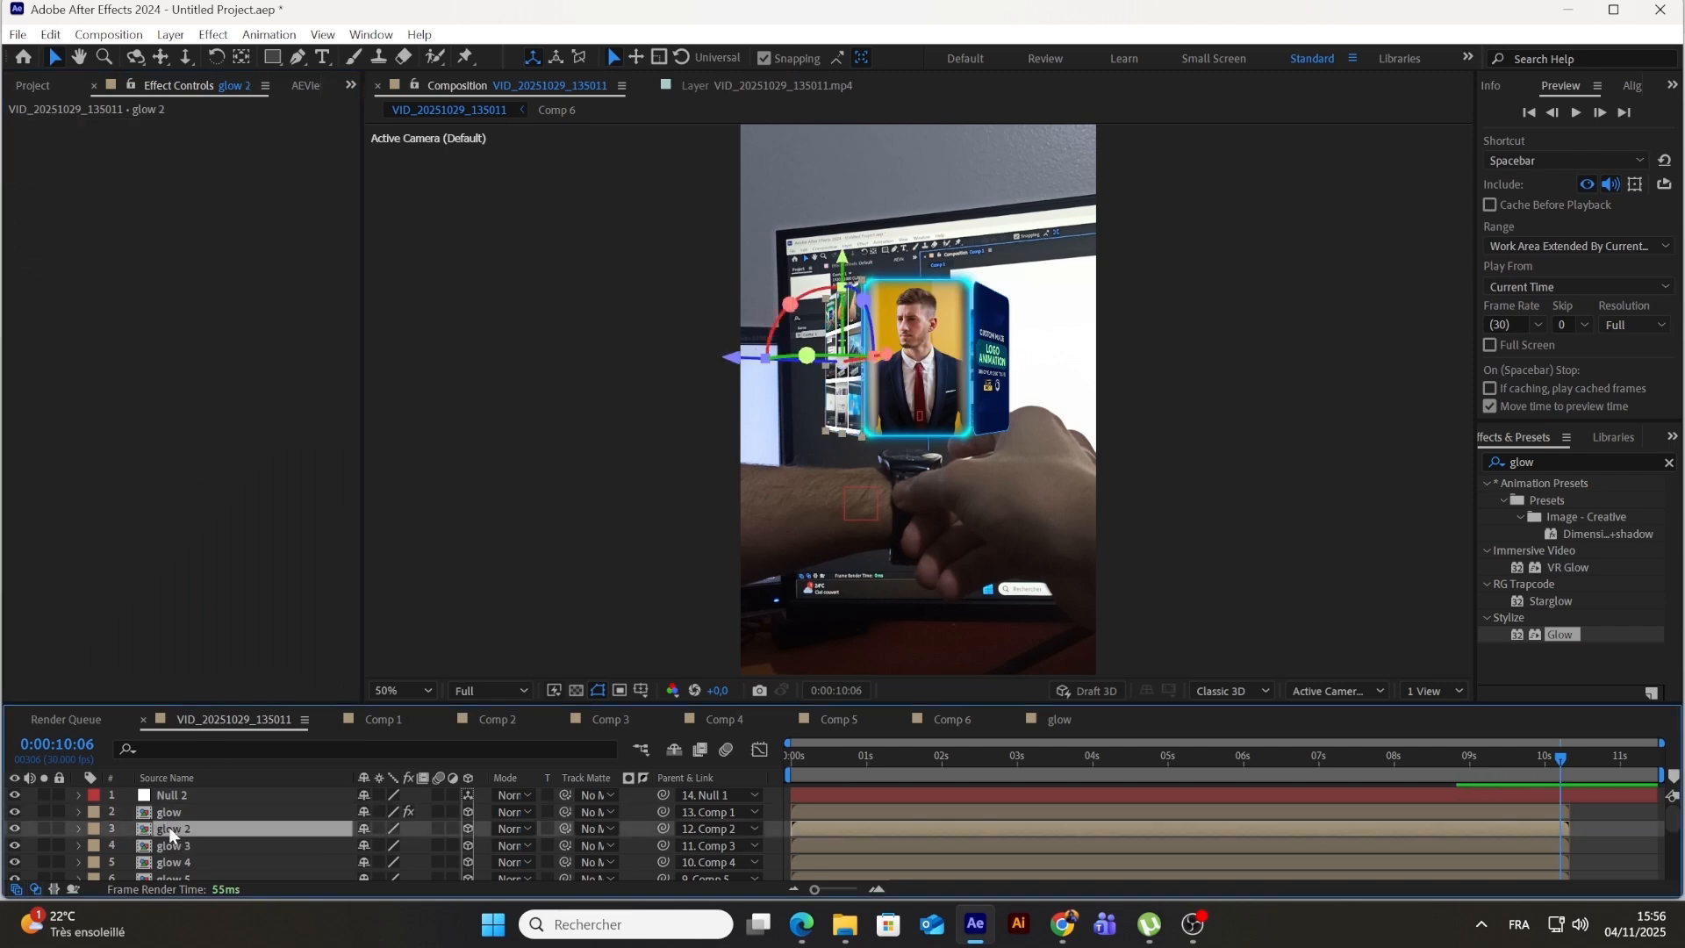
pyautogui.hotkey('ctrl', 'v')
pyautogui.click(178, 846)
pyautogui.hotkey('ctrl', 'v')
pyautogui.click(178, 861)
pyautogui.hotkey('ctrl', 'v')
pyautogui.scroll(-2, 179, 858)
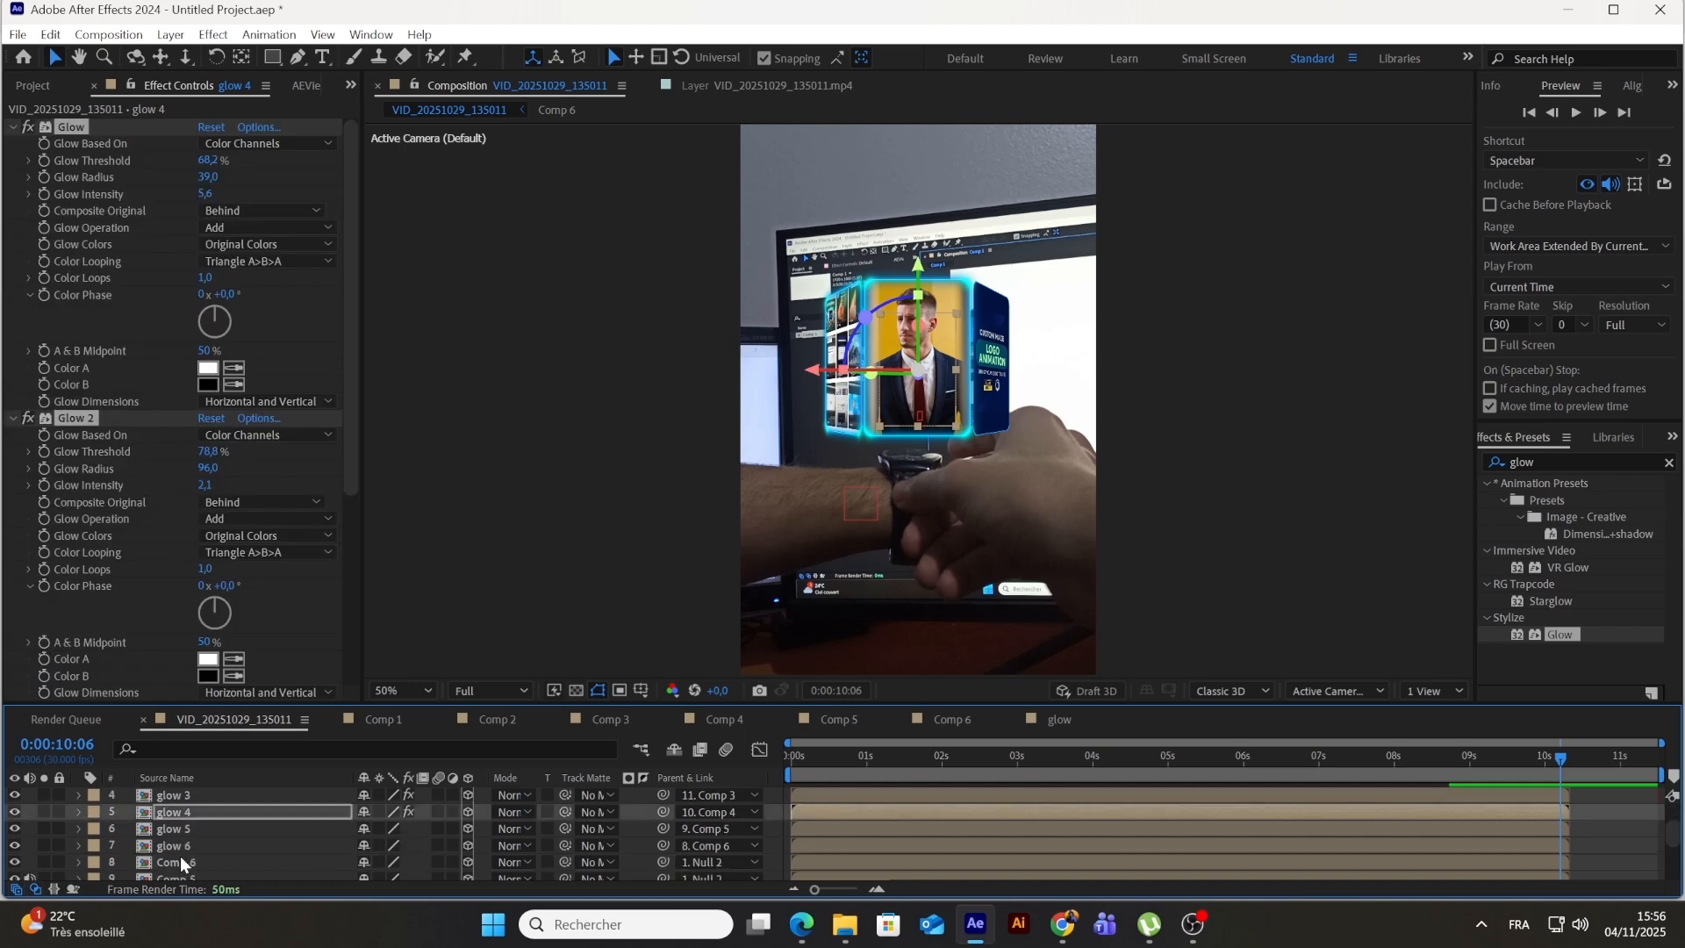
pyautogui.click(165, 829)
pyautogui.hotkey('ctrl', 'v')
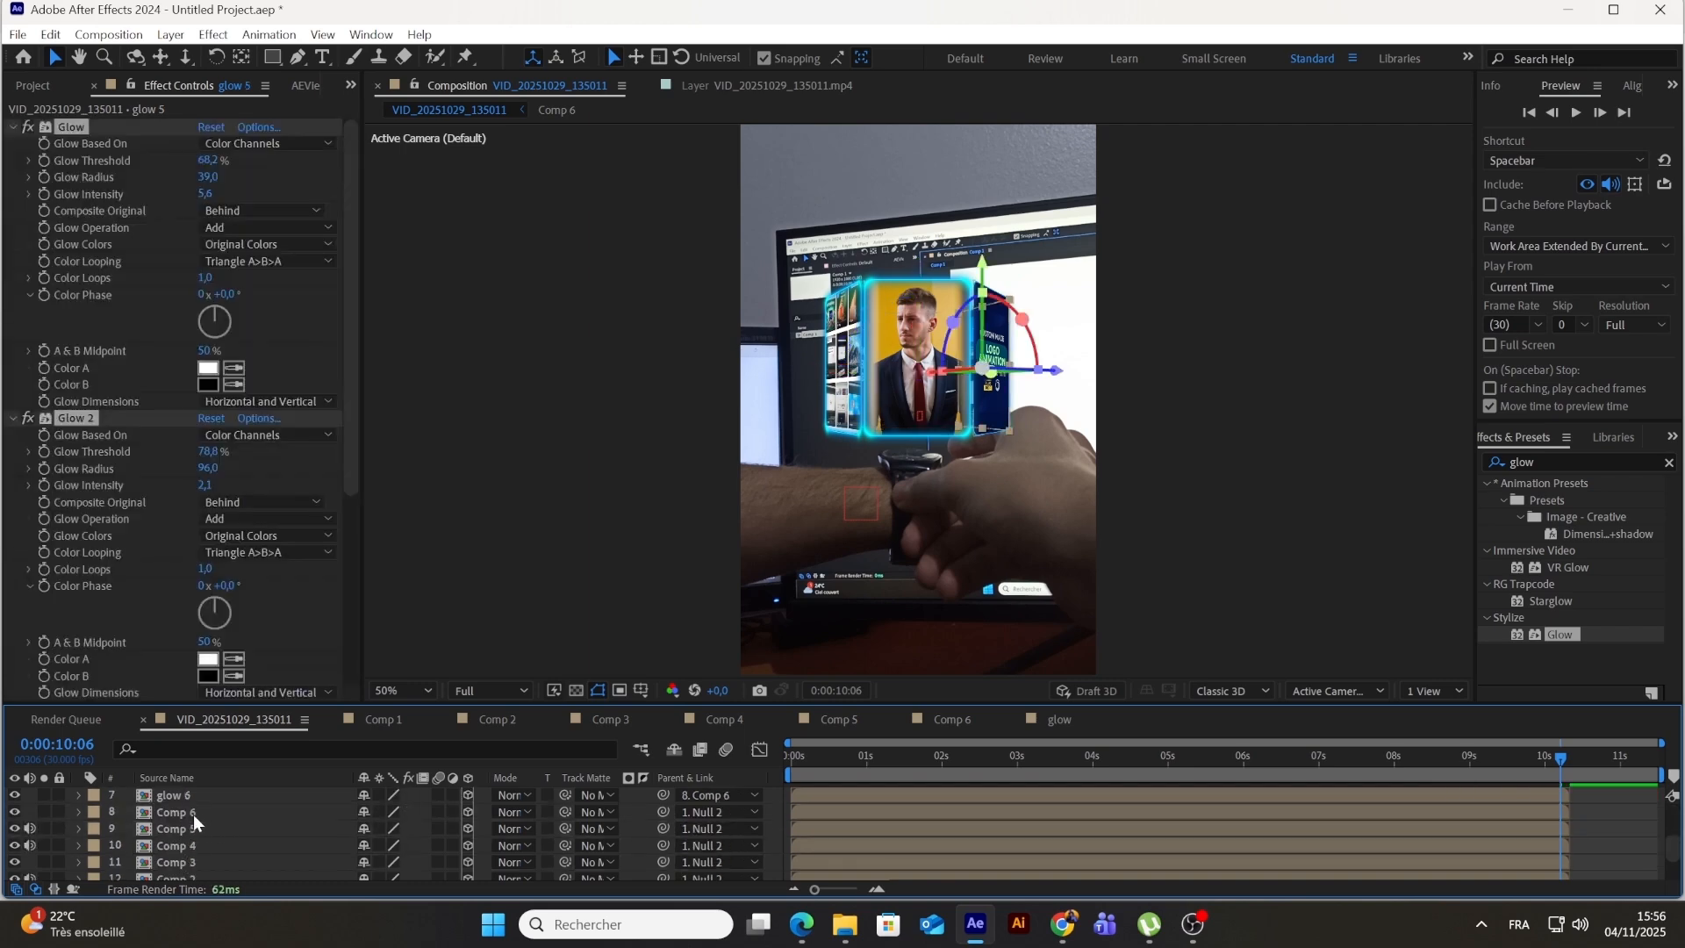
pyautogui.click(184, 839)
pyautogui.hotkey('ctrl', 'v')
pyautogui.scroll(-2, 202, 842)
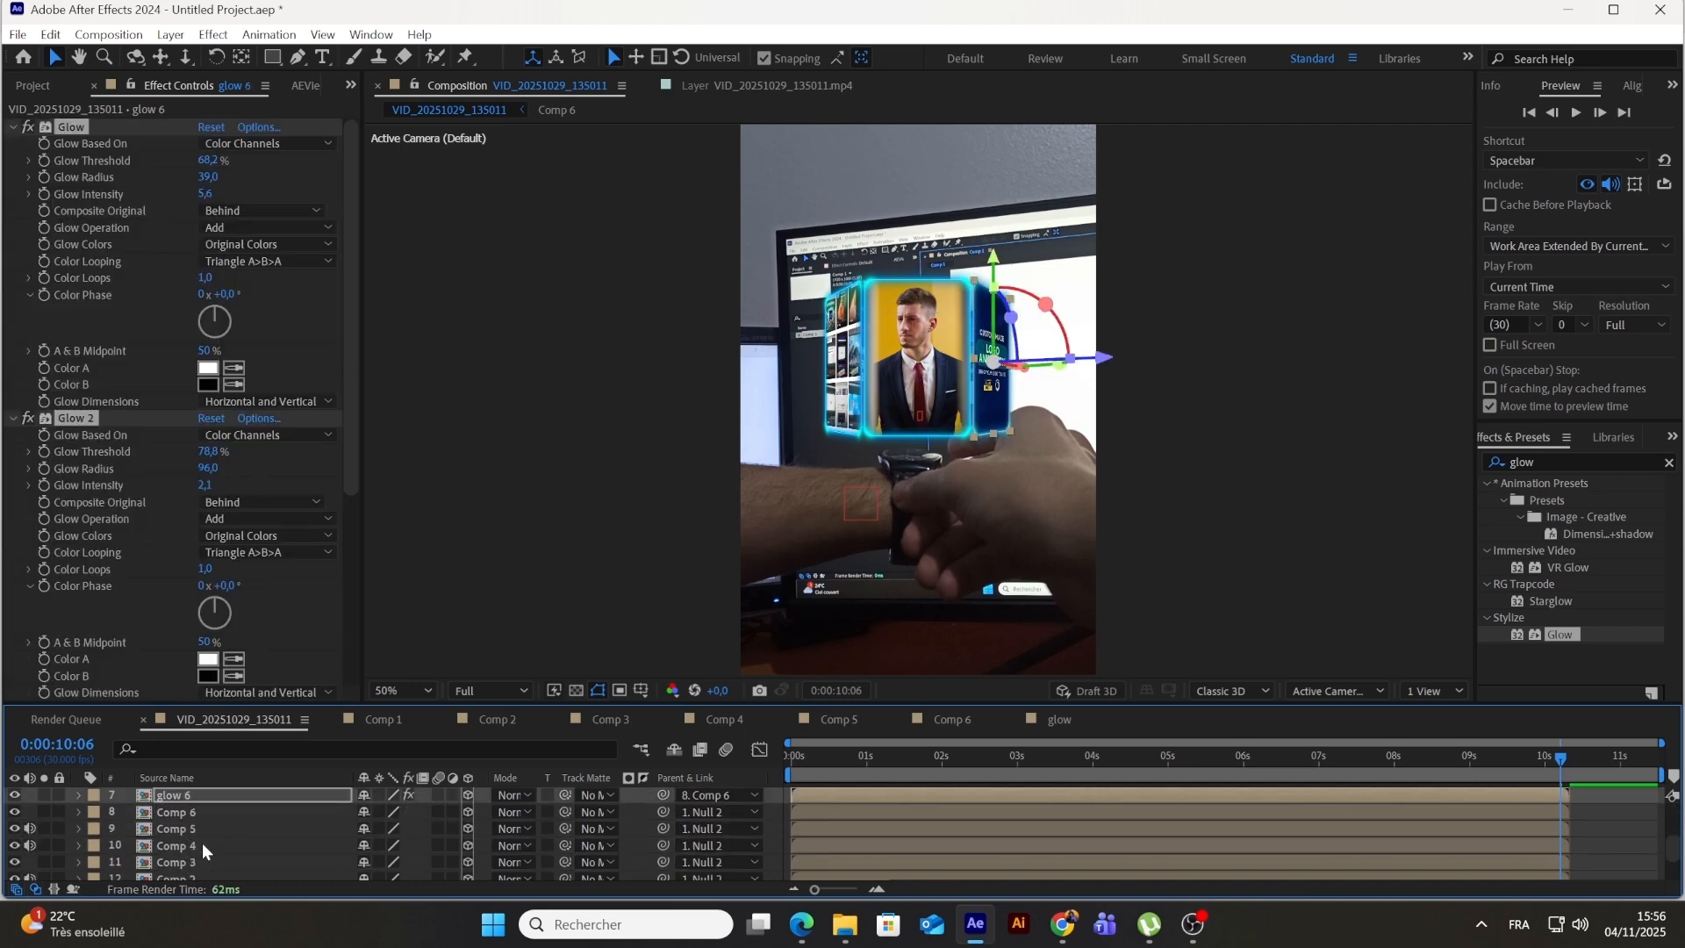
pyautogui.scroll(4, 200, 840)
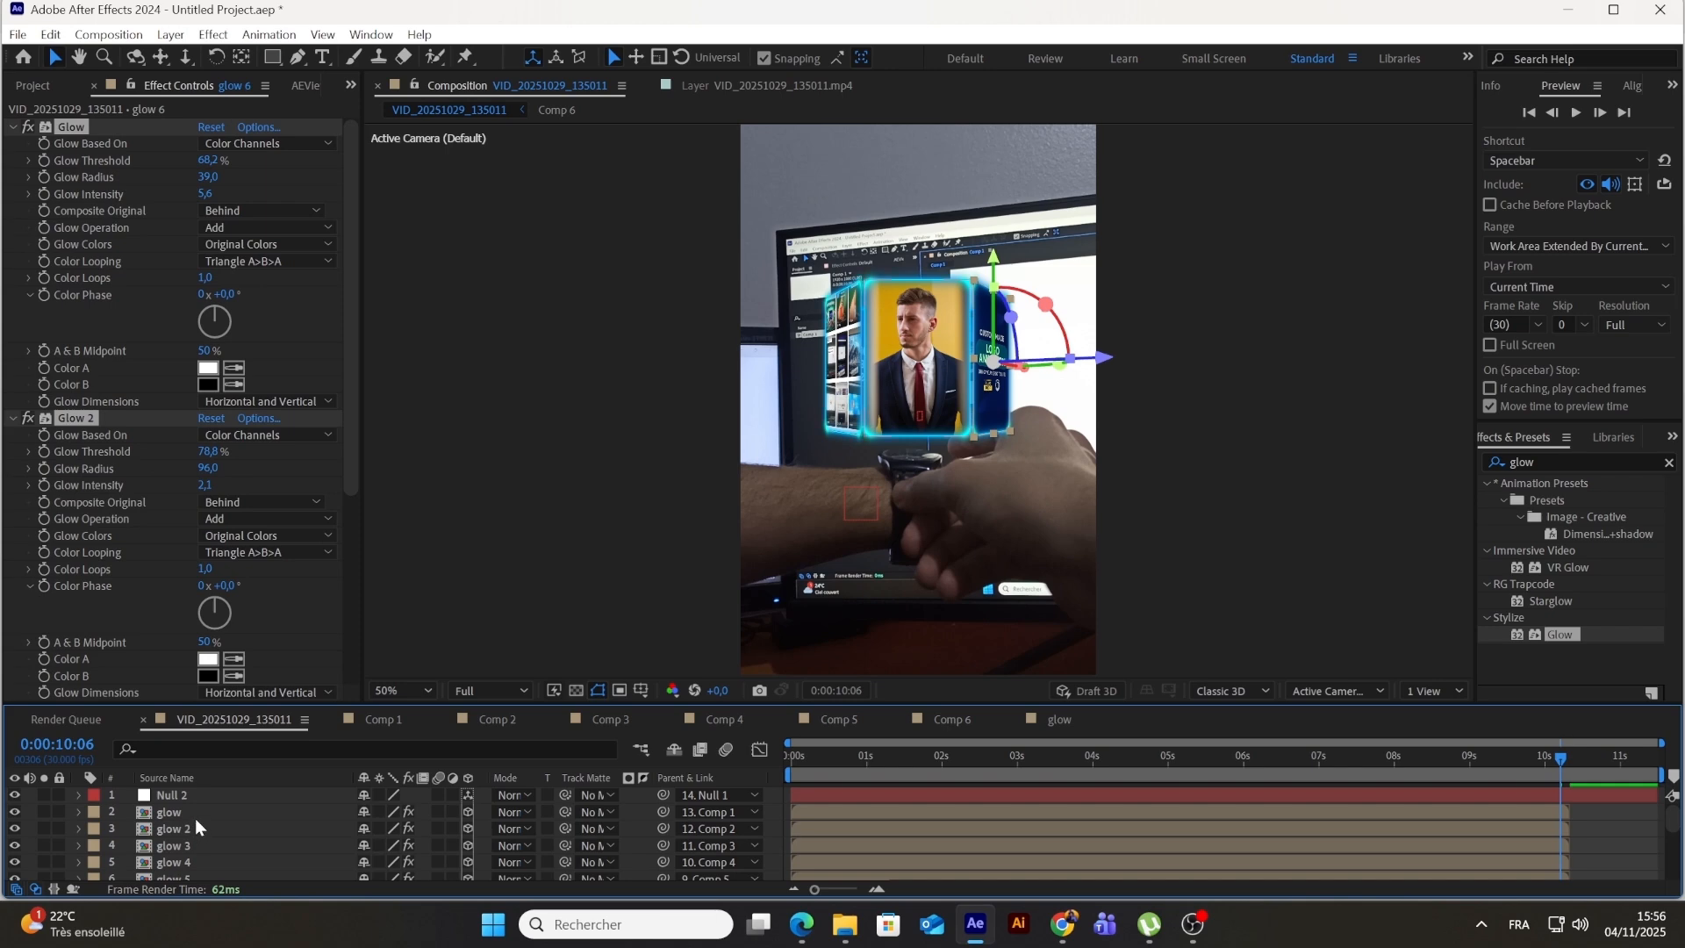
# Step: Add starting Scale and Position keyframes to the Null 2 layer at 0:00:03:07
pyautogui.click(766, 802)
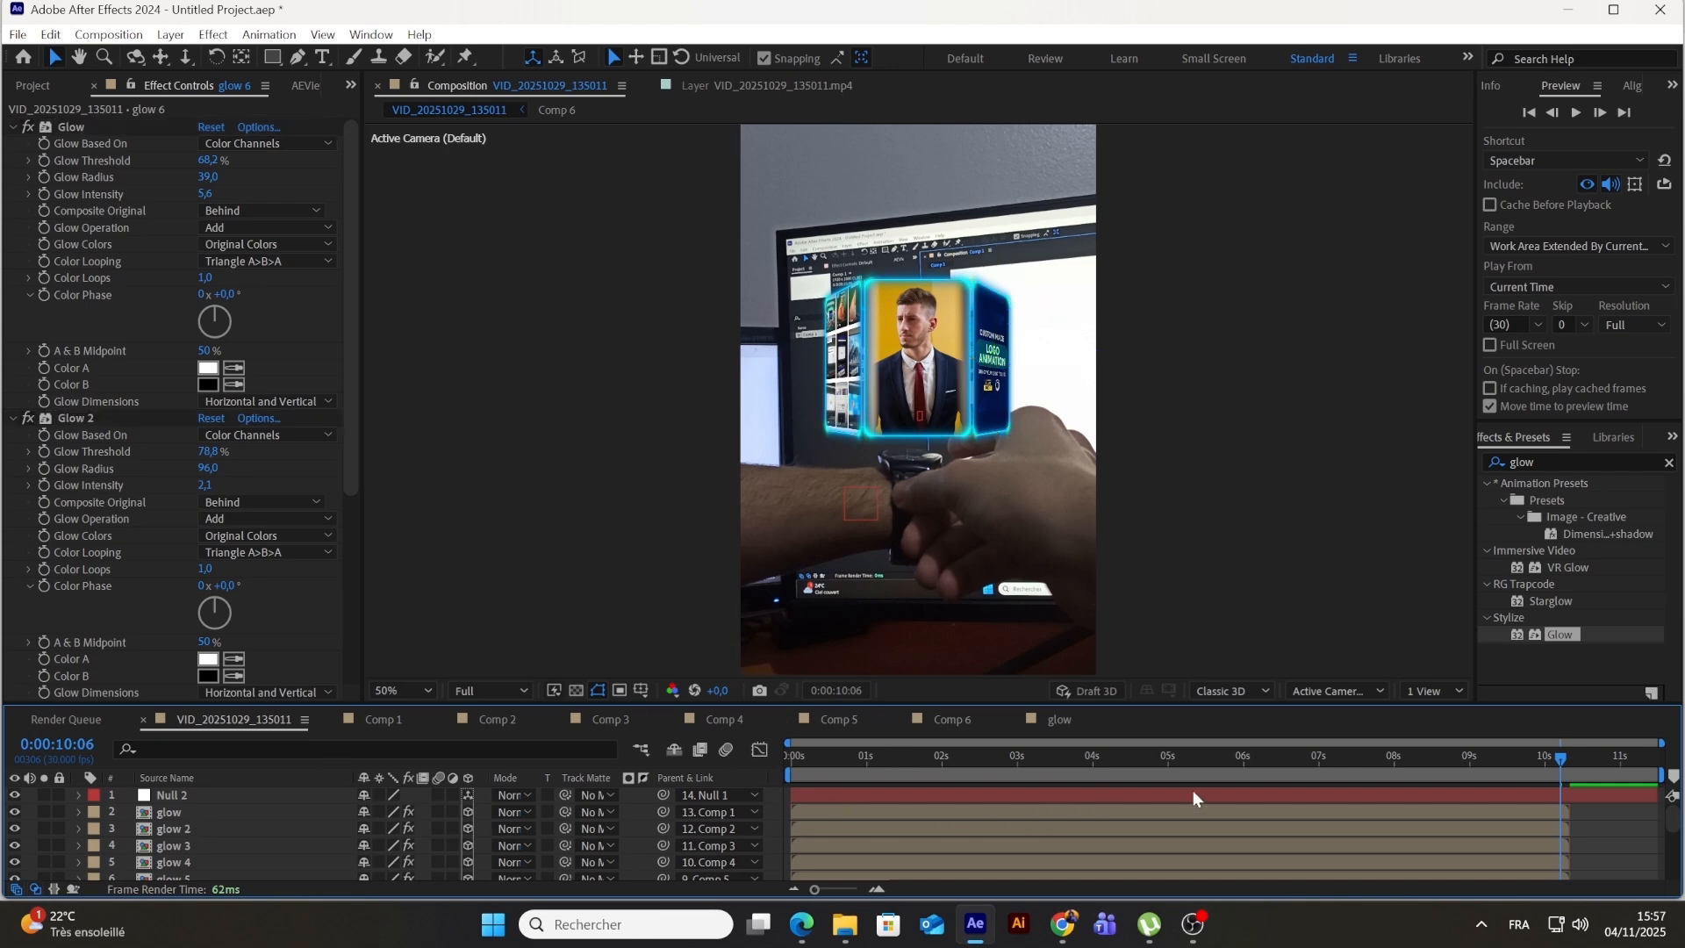
pyautogui.click(195, 793)
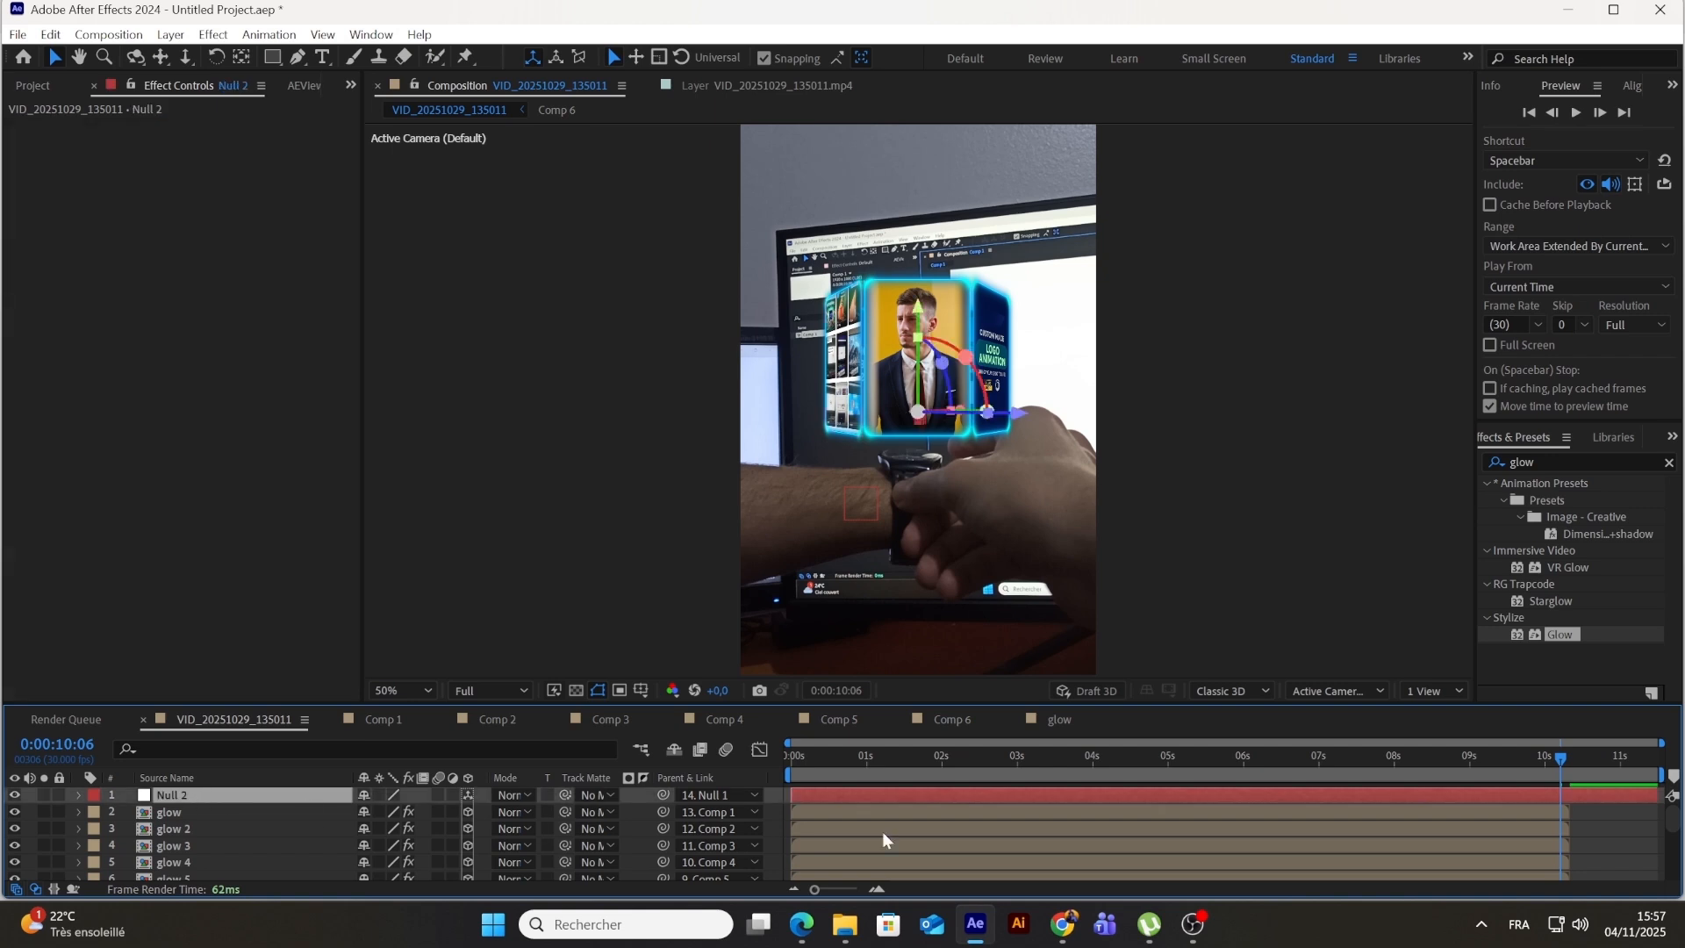
pyautogui.moveTo(1564, 759); pyautogui.dragTo(1033, 740)
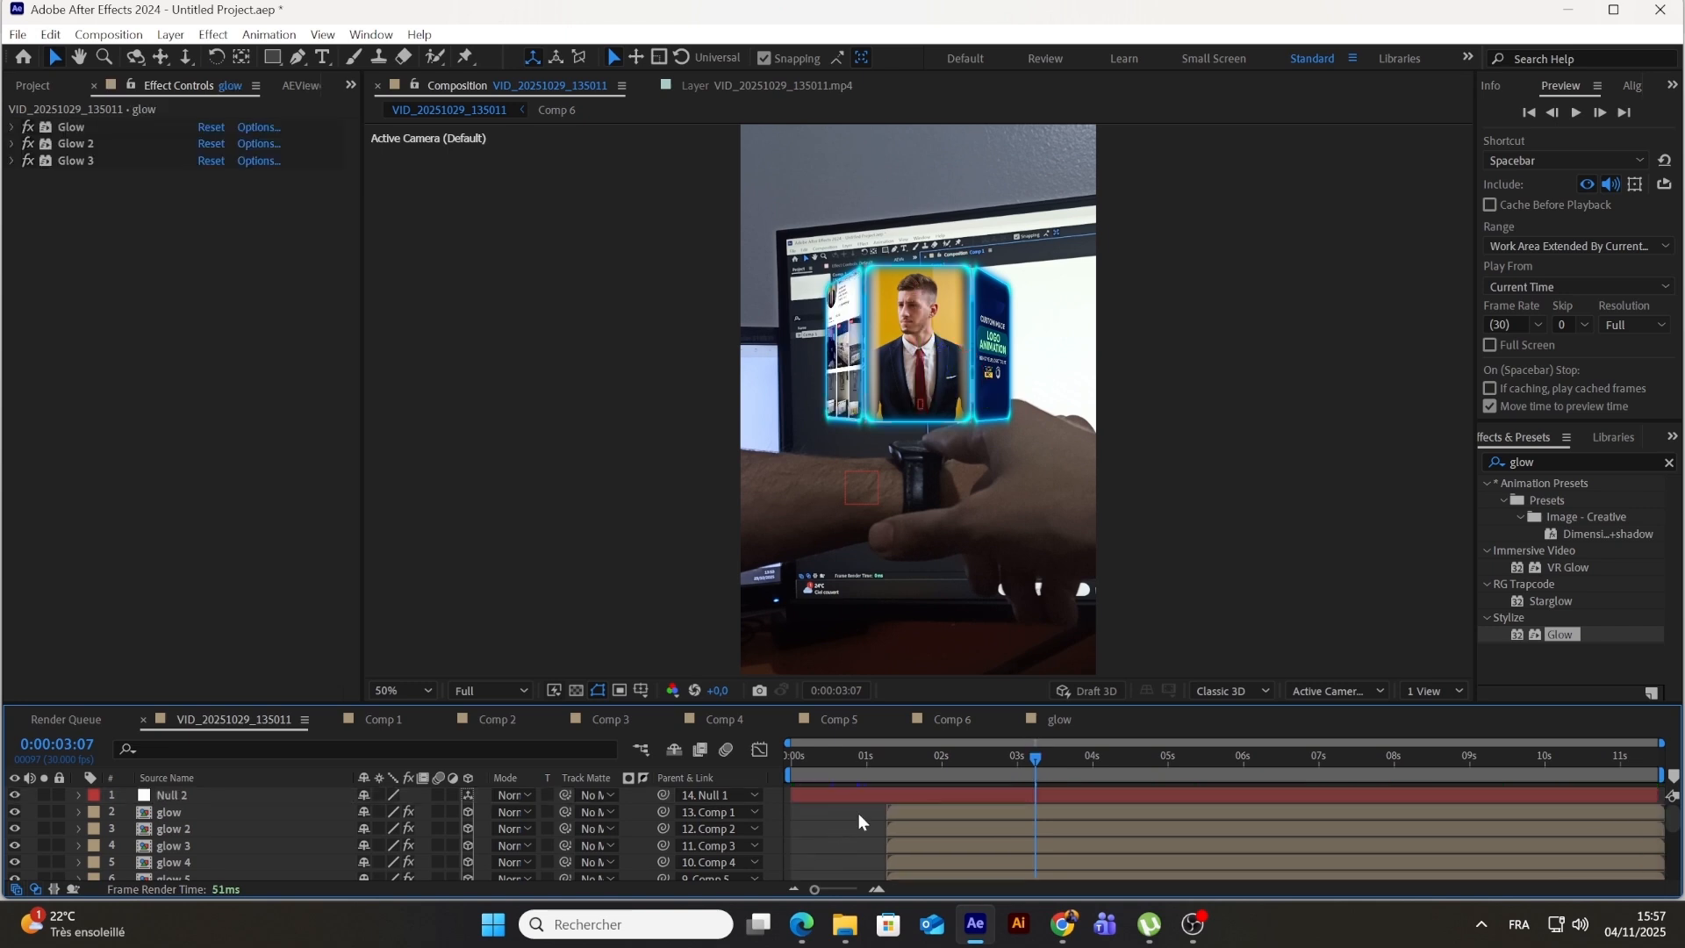
pyautogui.click(852, 795)
pyautogui.scroll(-3, 869, 812)
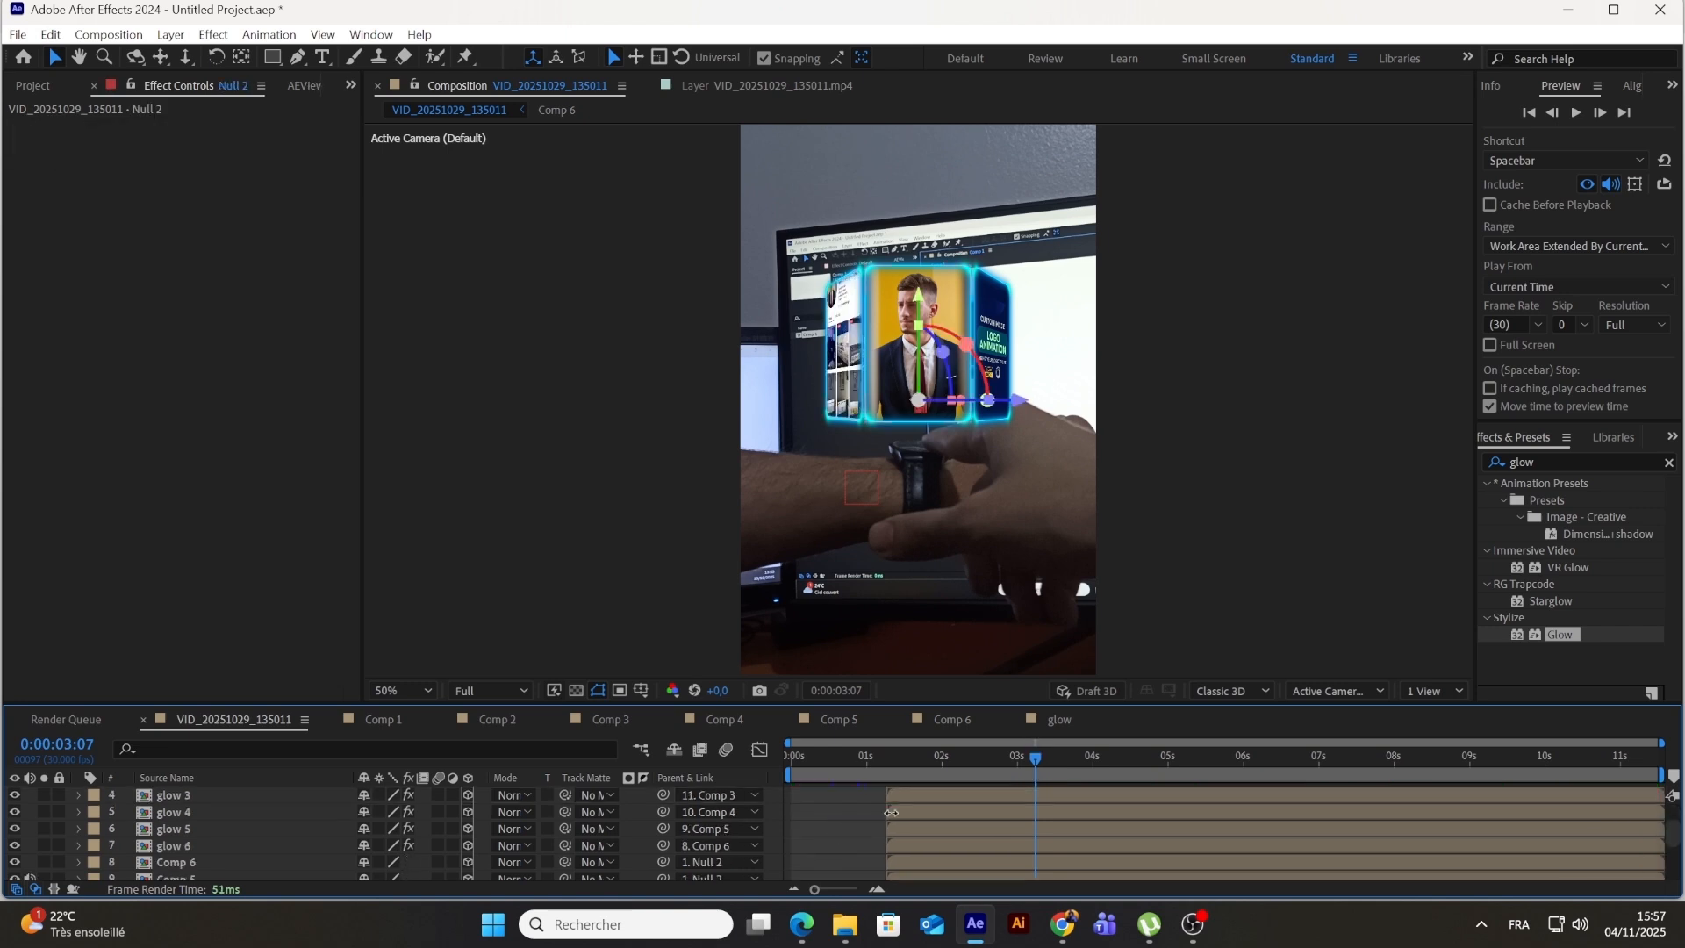
pyautogui.scroll(3, 890, 812)
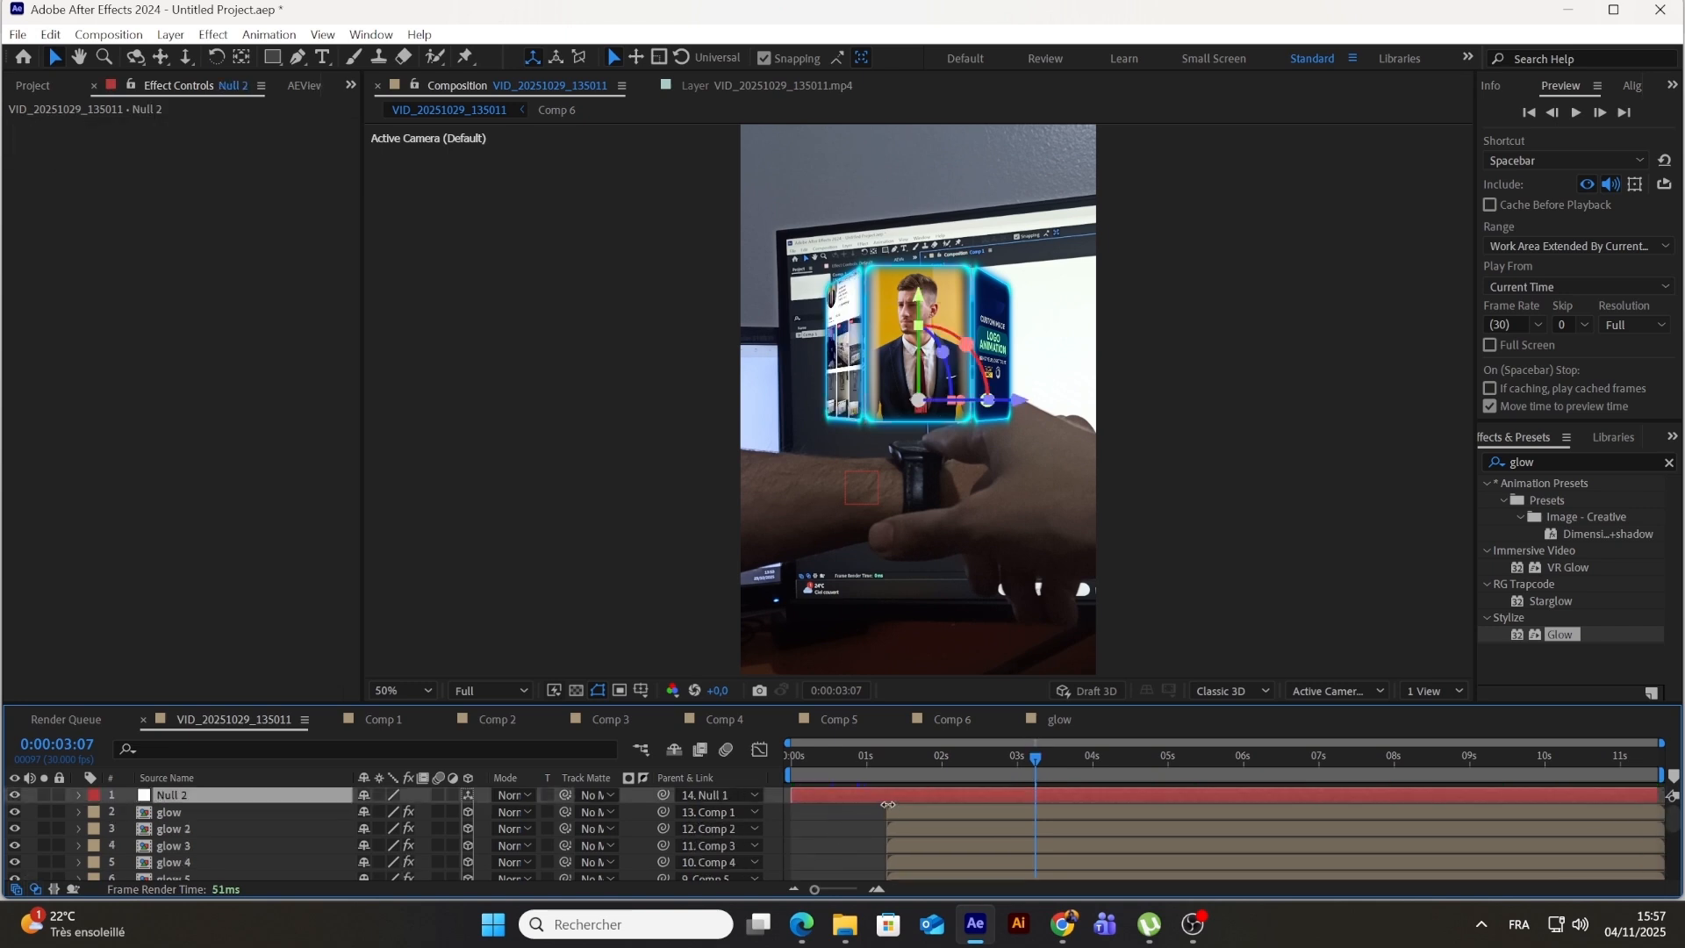
pyautogui.press('s')
pyautogui.click(130, 812)
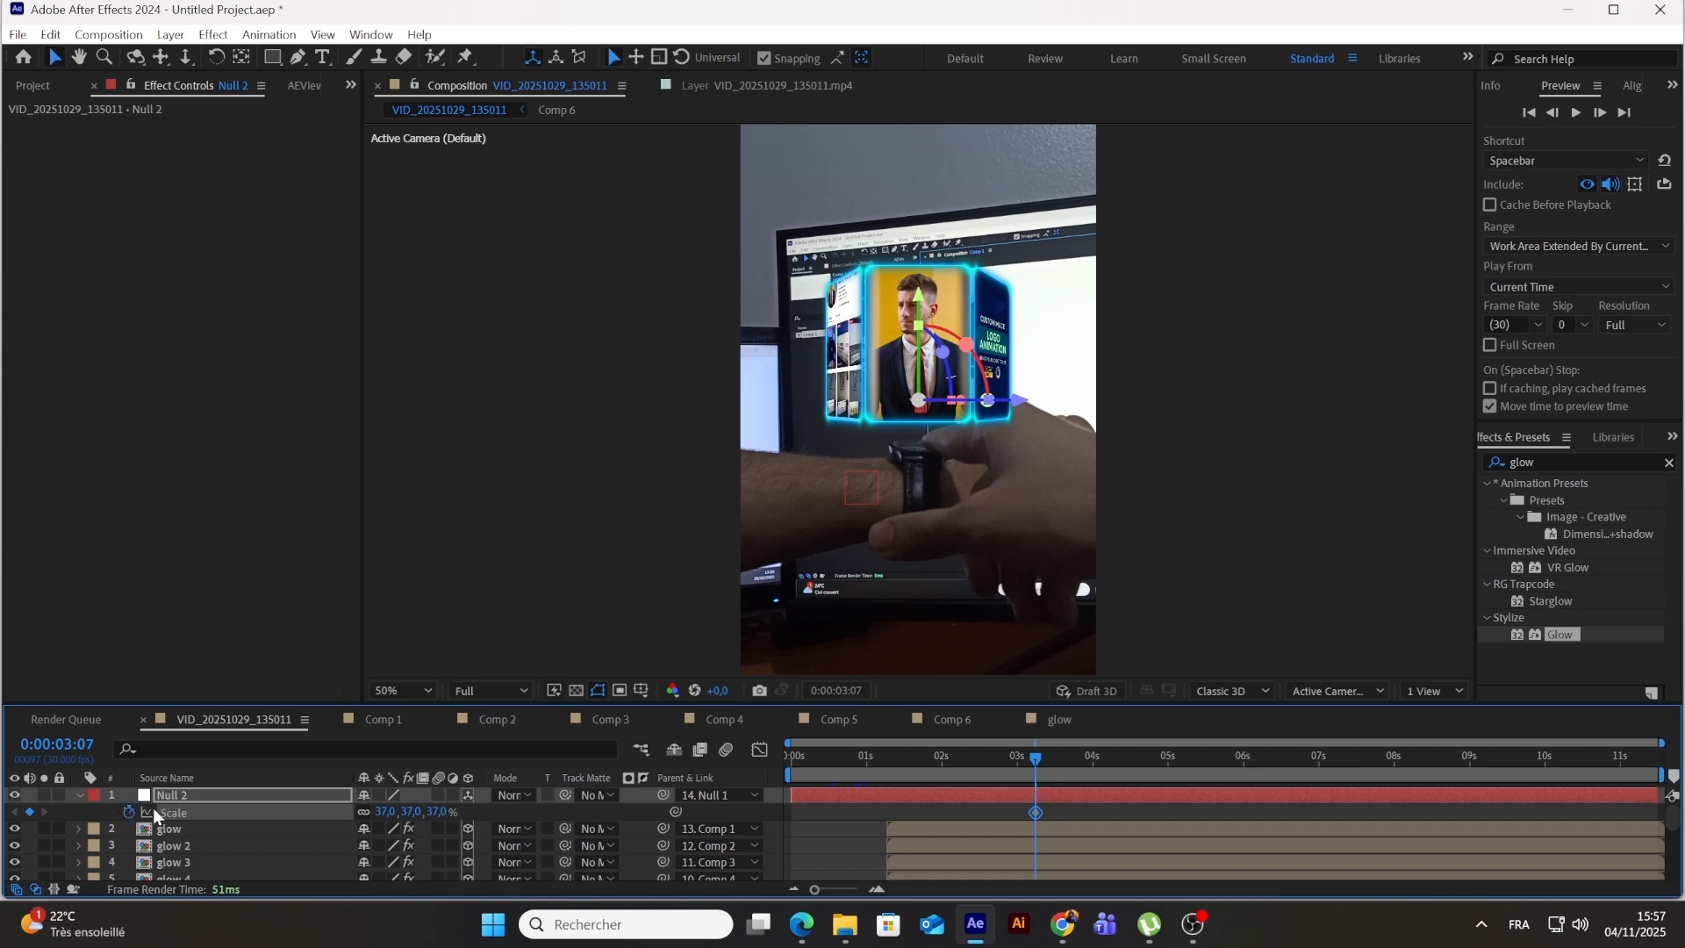
pyautogui.hotkey('shift', 'p')
pyautogui.click(130, 811)
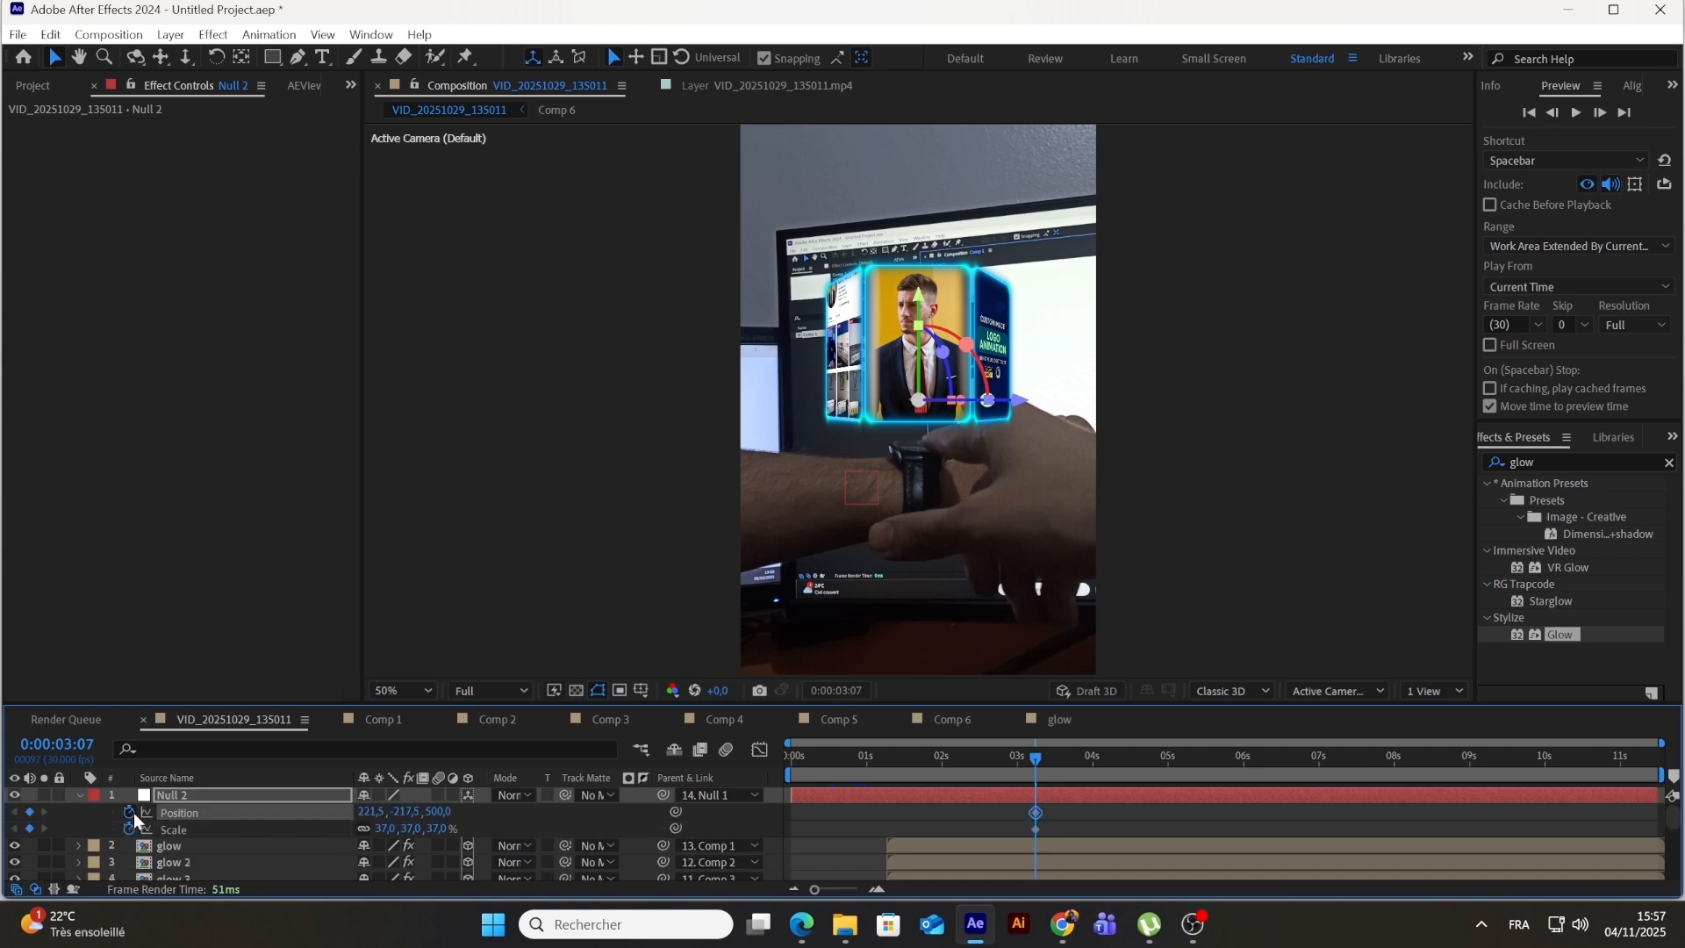
# Step: Add Position and Scale keyframes holding the current values on Null 2 at 0:00:03:18
pyautogui.moveTo(1031, 758); pyautogui.dragTo(1053, 759)
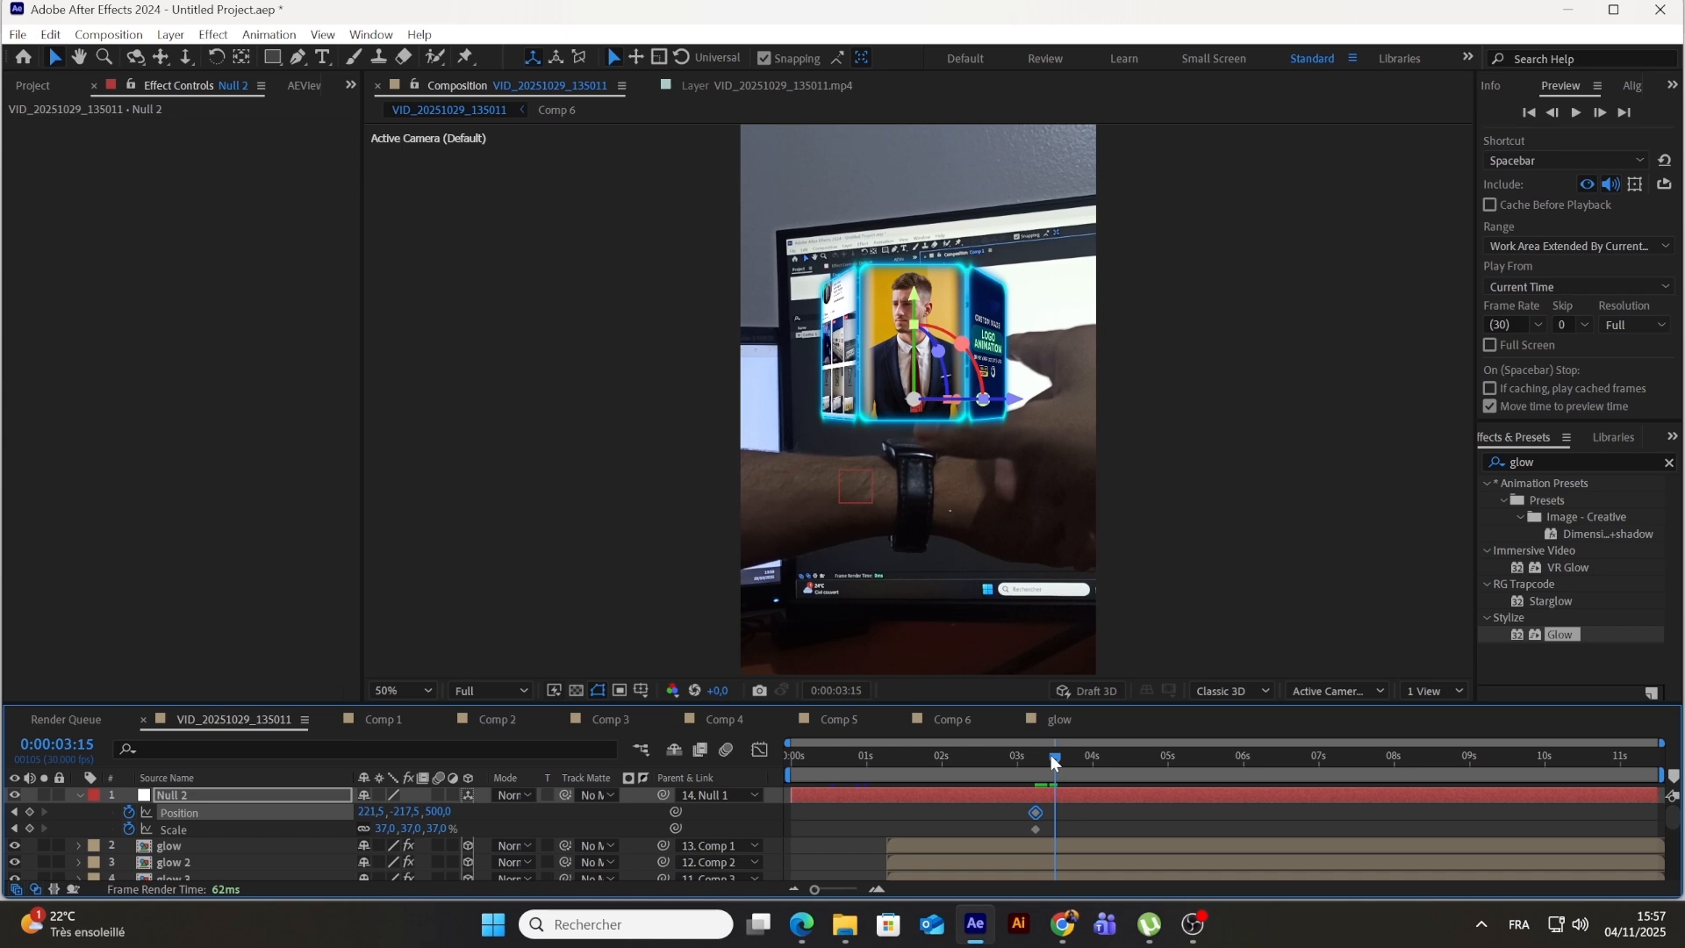
pyautogui.moveTo(1056, 760); pyautogui.dragTo(1063, 756)
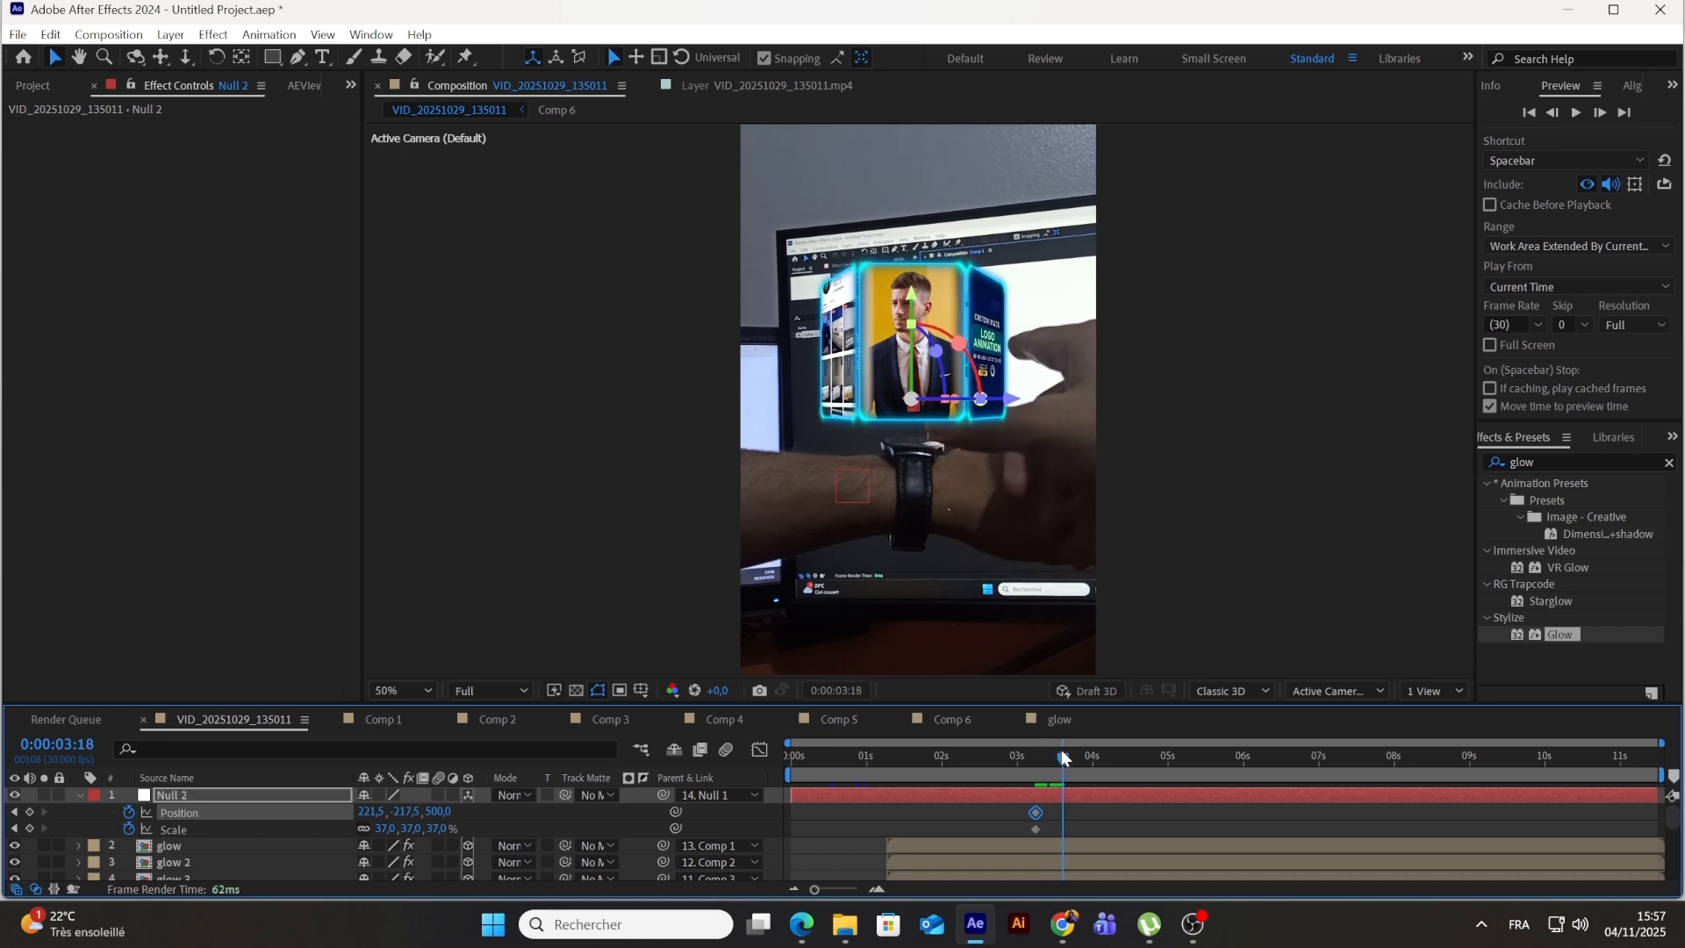
pyautogui.click(30, 812)
pyautogui.click(30, 829)
# Step: At the 0:00:03:07 keyframes of Null 2, set the Y position to 37.5 and the scale to 0%
pyautogui.click(14, 828)
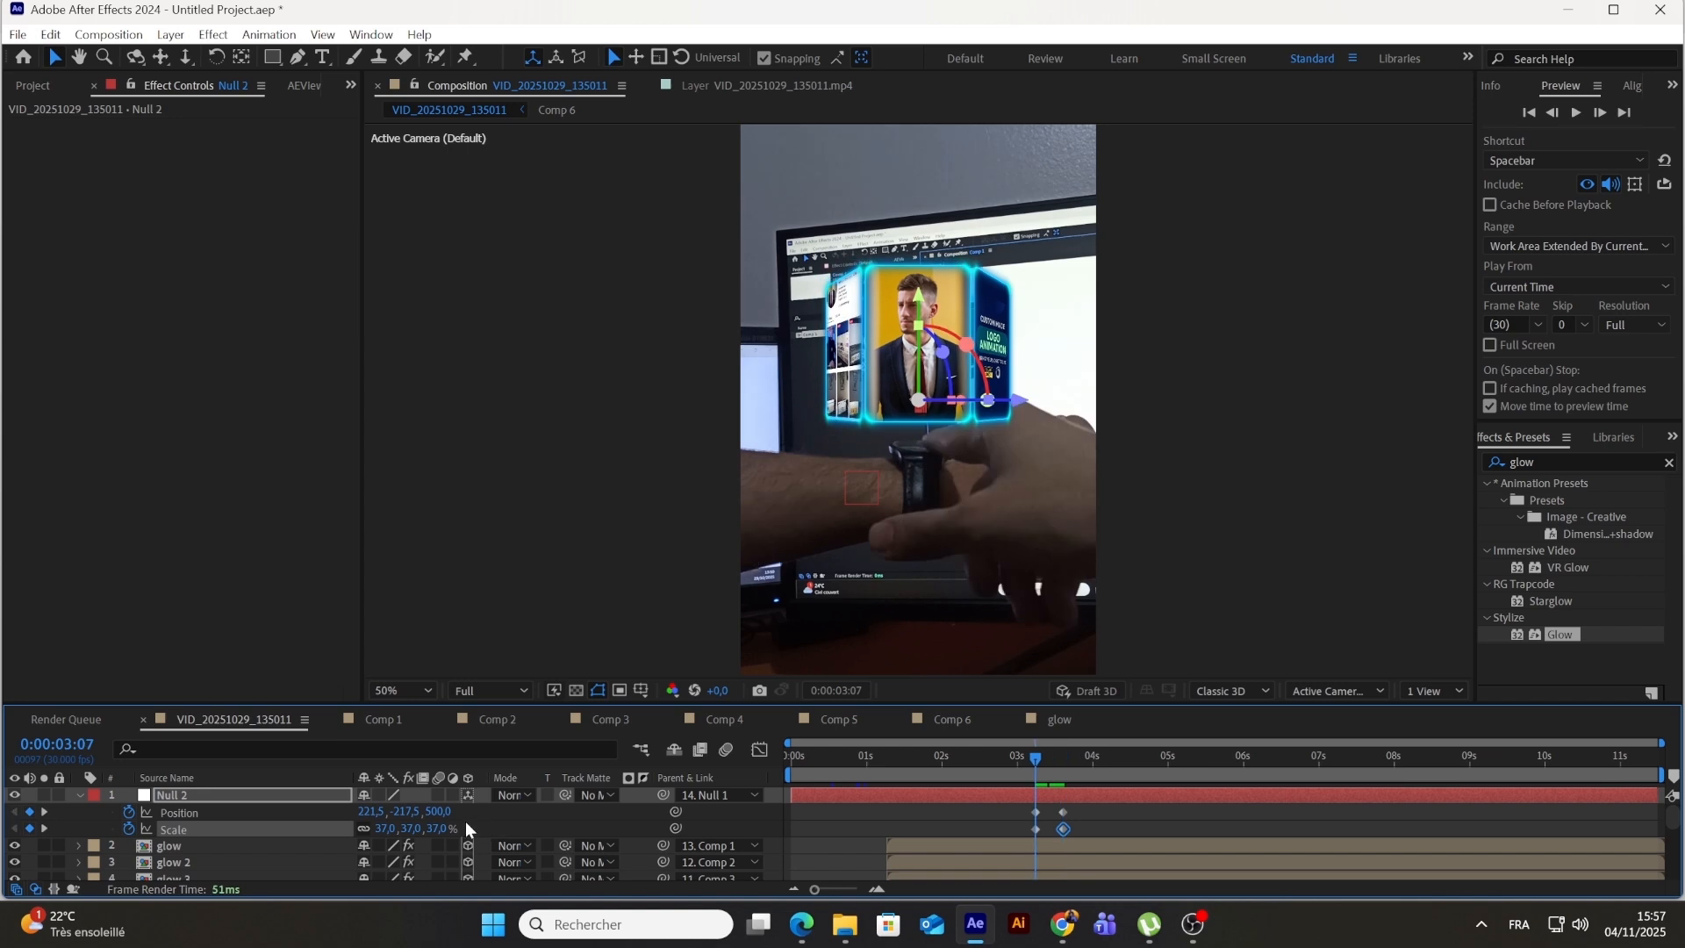
pyautogui.click(917, 820)
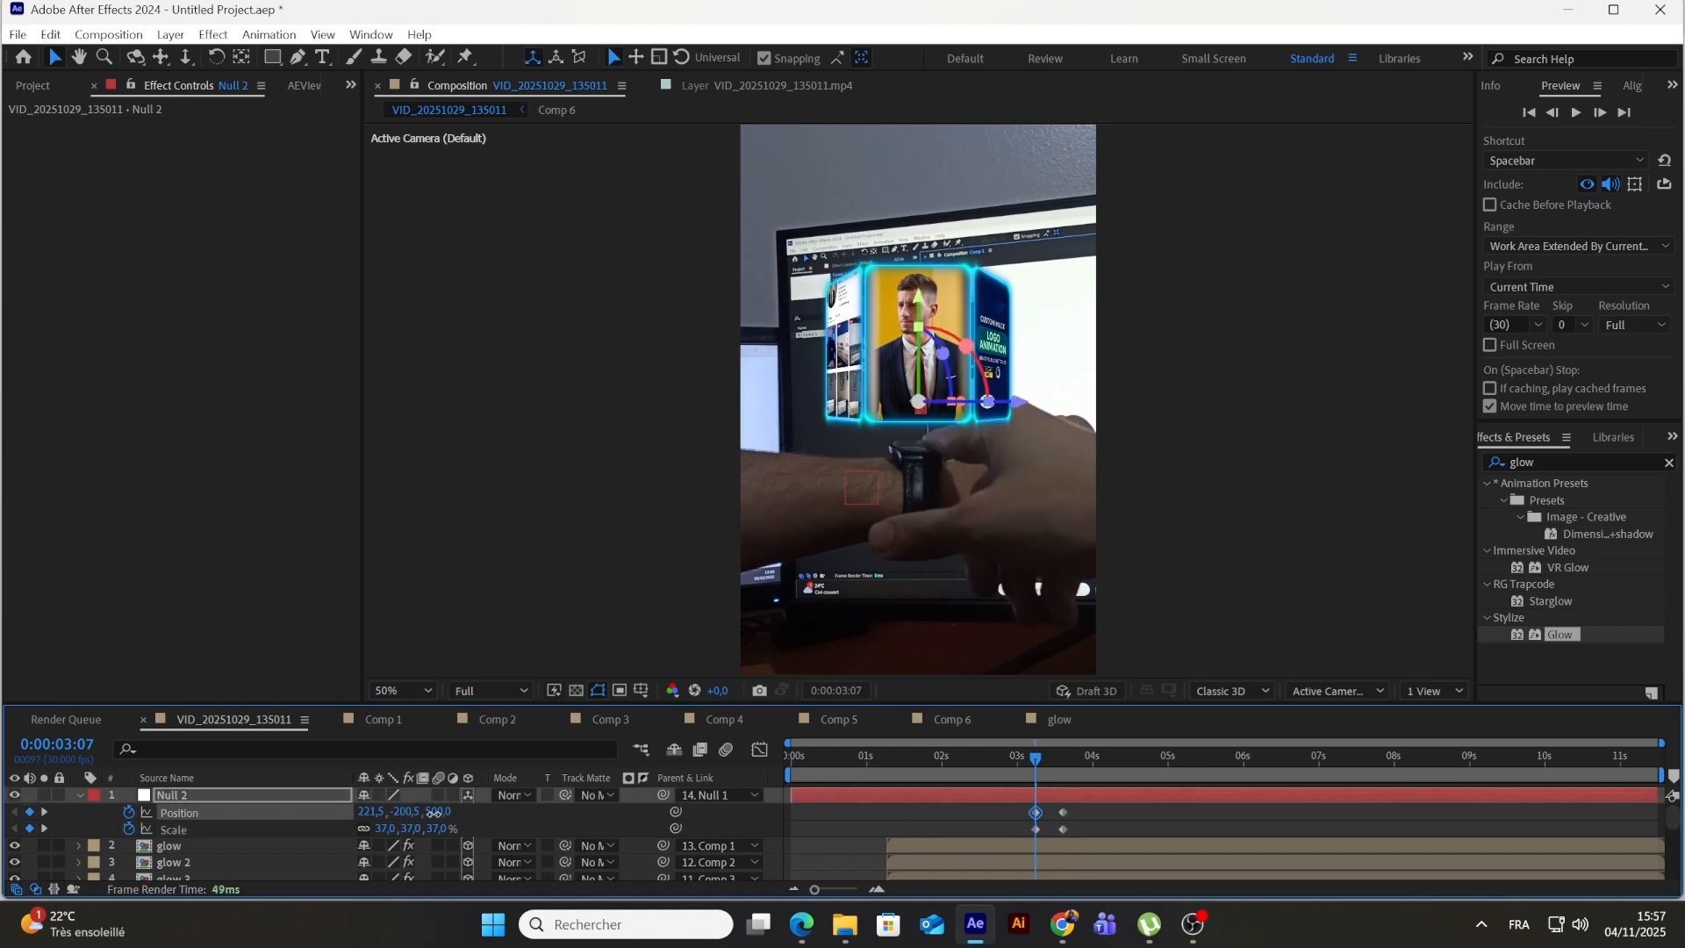
pyautogui.moveTo(404, 812); pyautogui.dragTo(659, 815)
pyautogui.click(383, 828)
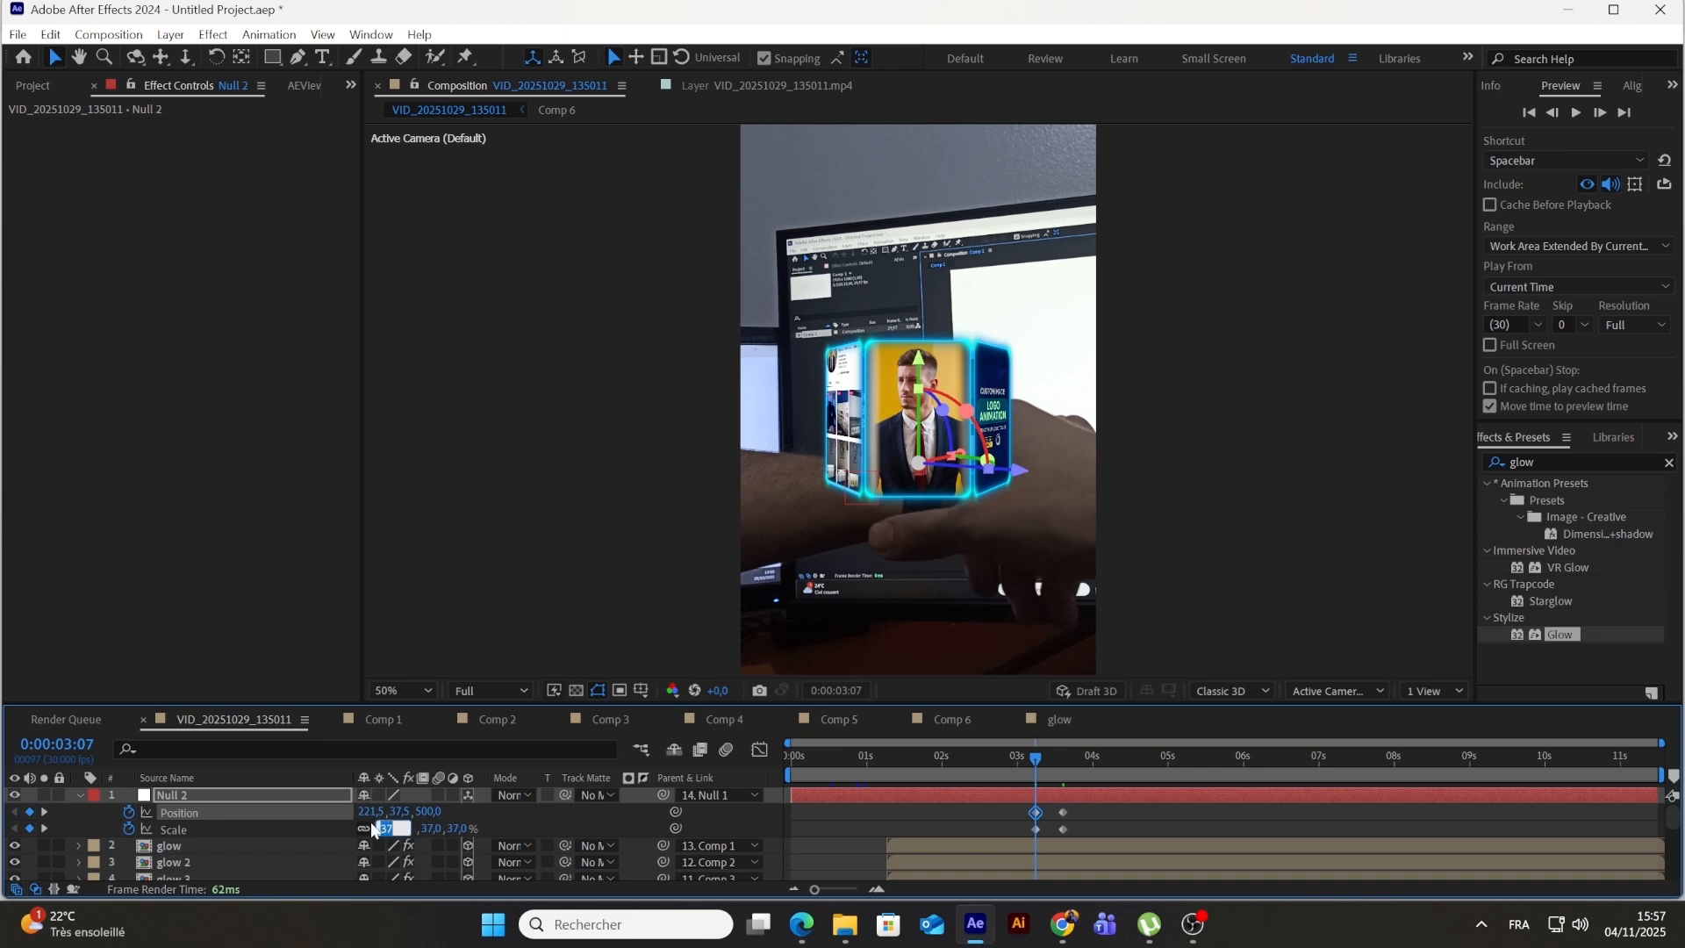
pyautogui.write('0')
pyautogui.press('Return')
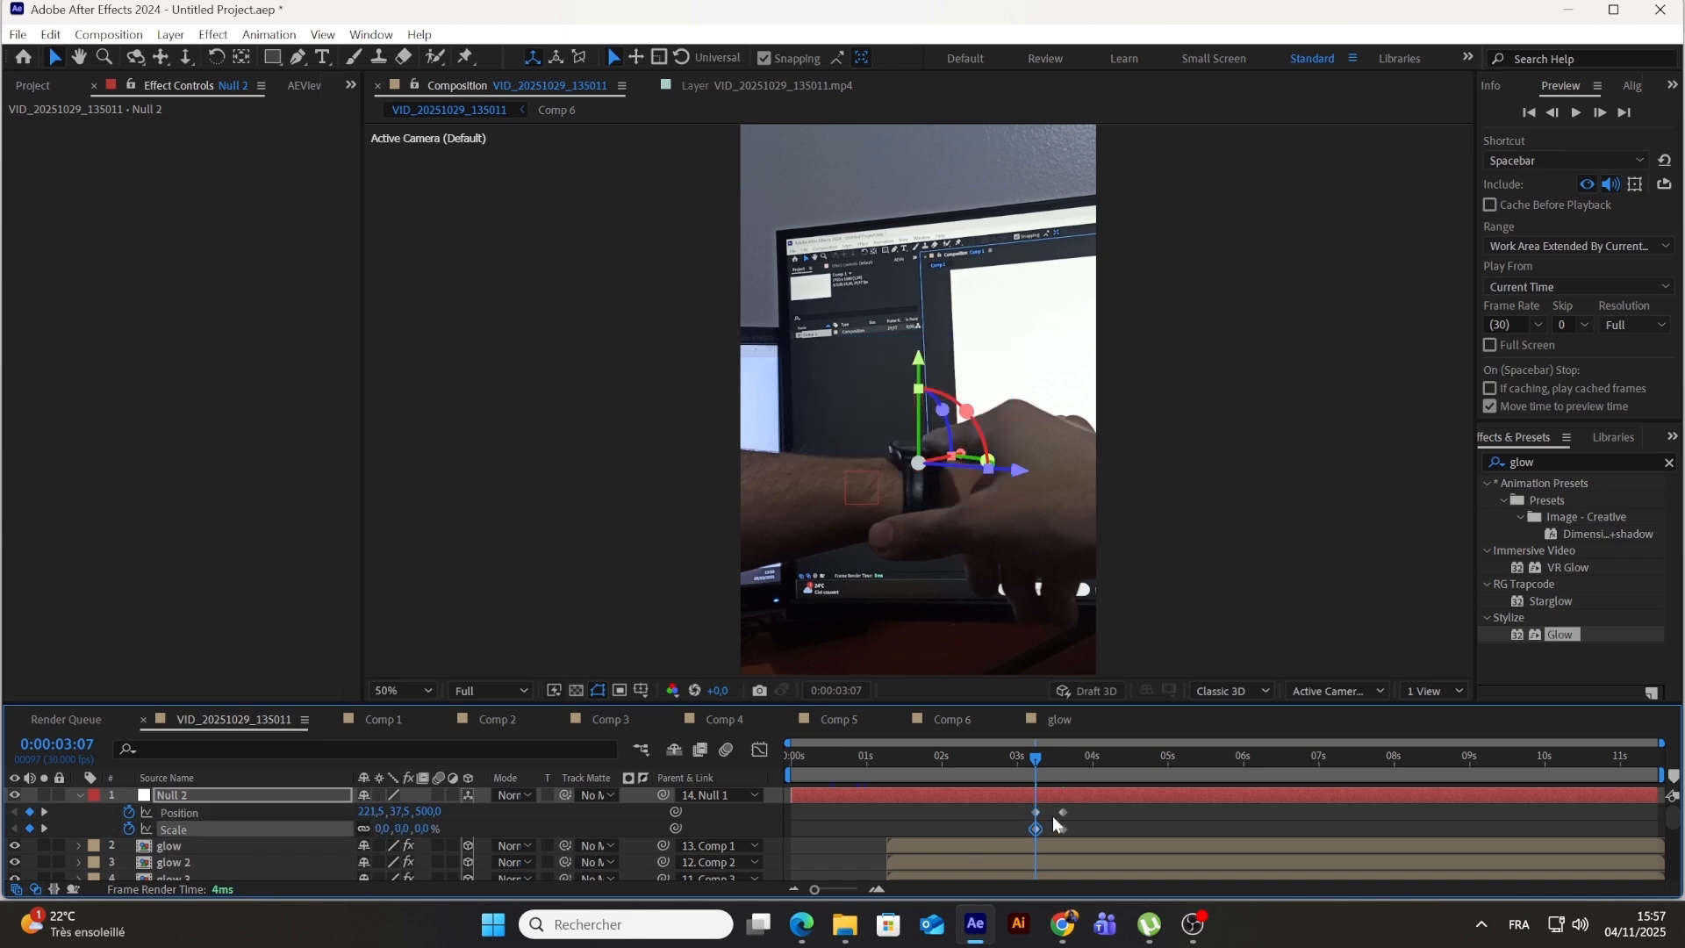
# Step: Apply Easy Ease to the four Position and Scale keyframes of Null 2 and play back the carousel's pop-up
pyautogui.press('space')
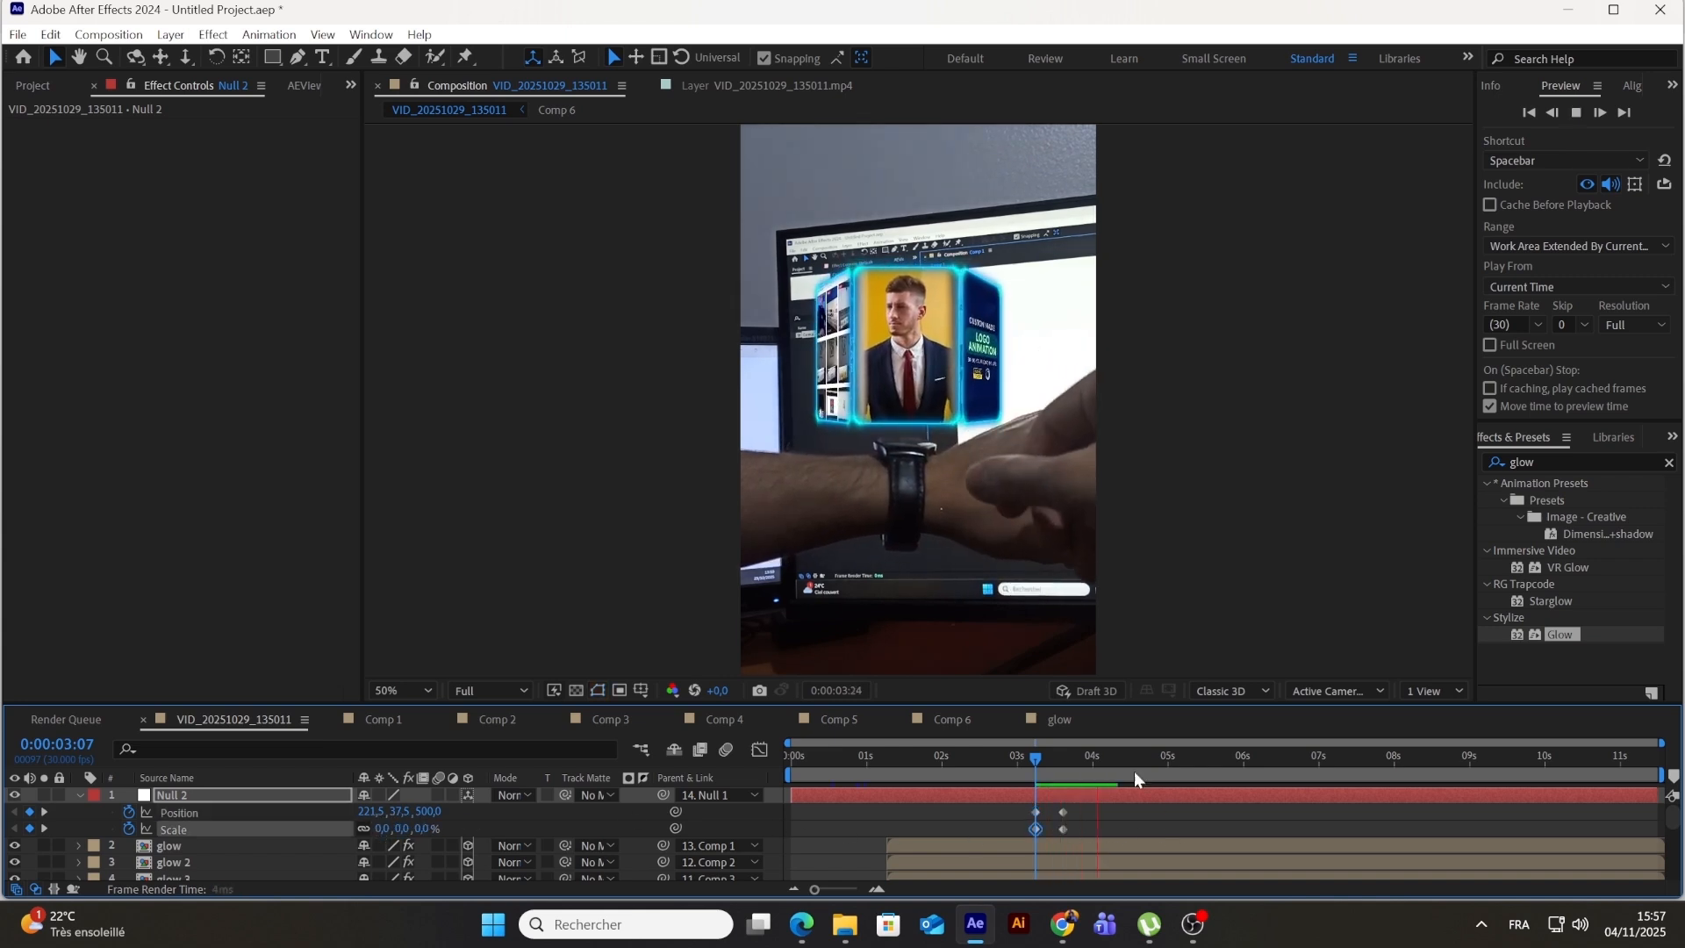
pyautogui.click(970, 757)
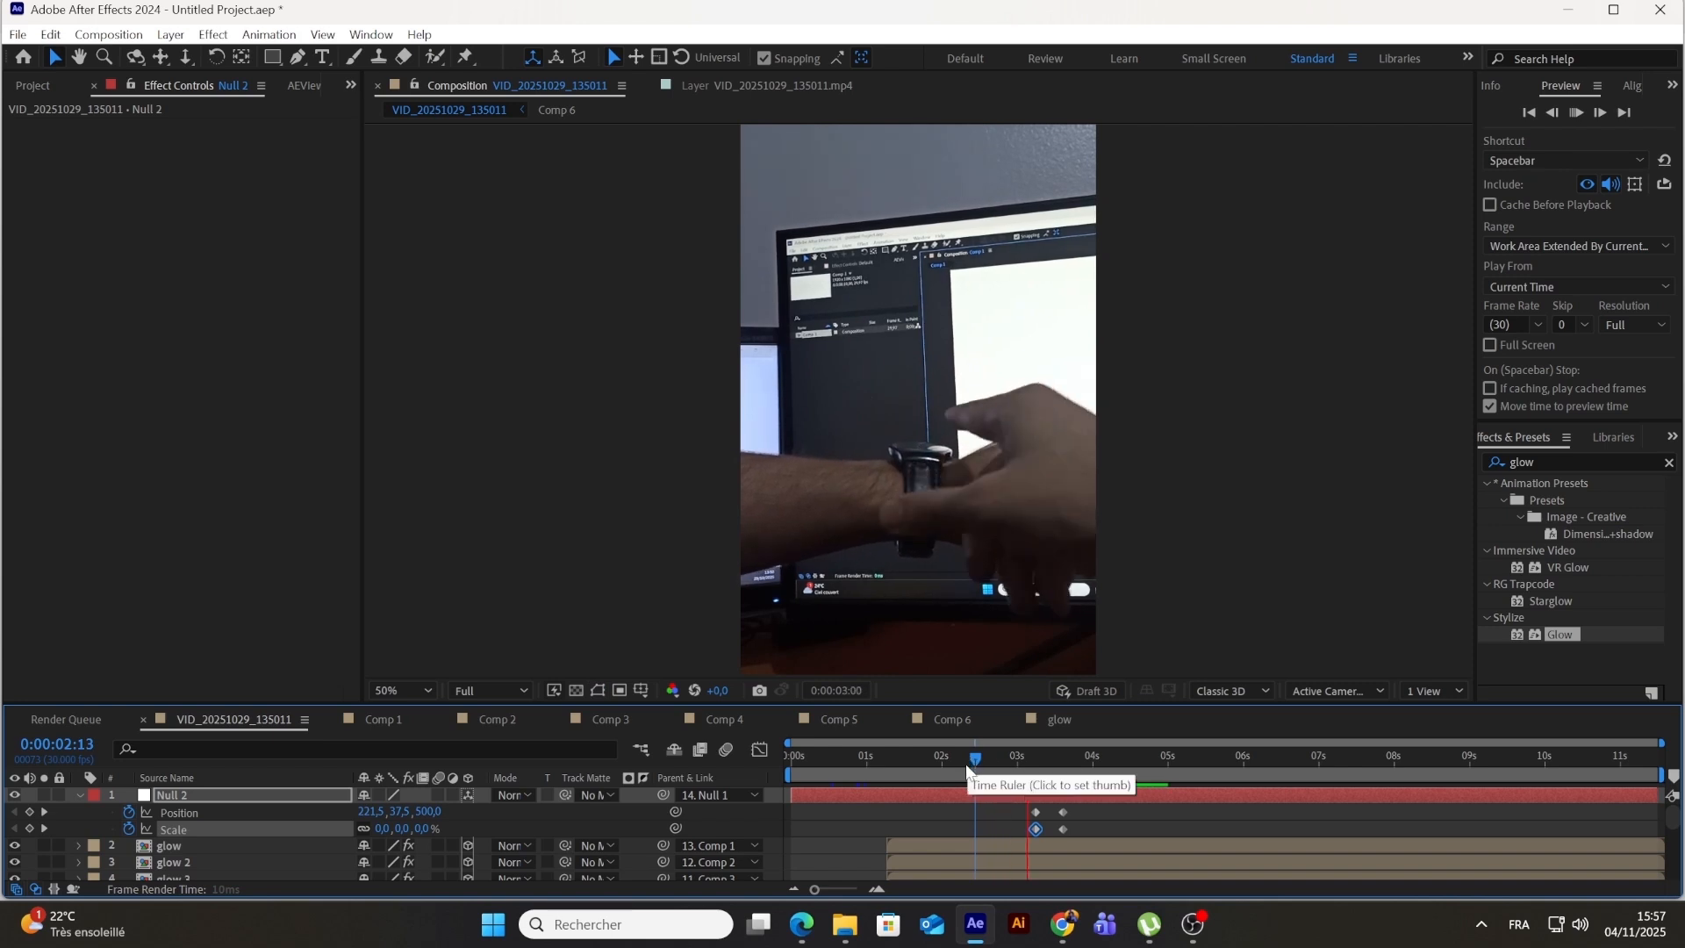
pyautogui.moveTo(1078, 805); pyautogui.dragTo(1027, 836)
pyautogui.press('F9')
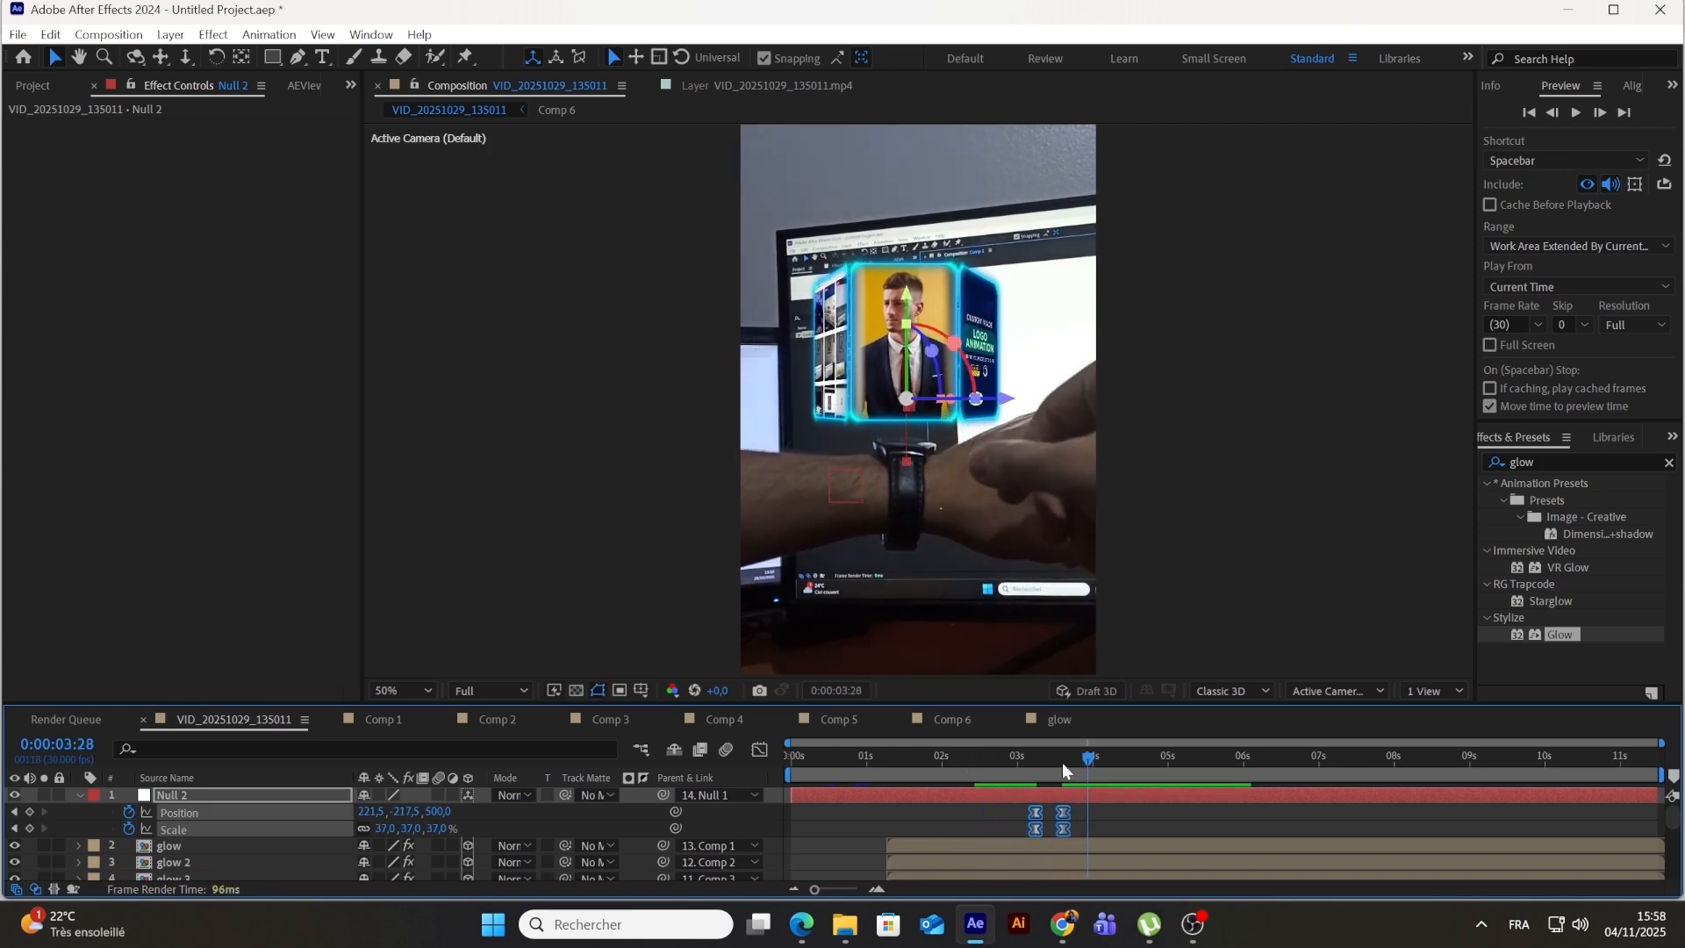
pyautogui.click(1013, 761)
pyautogui.press('space')
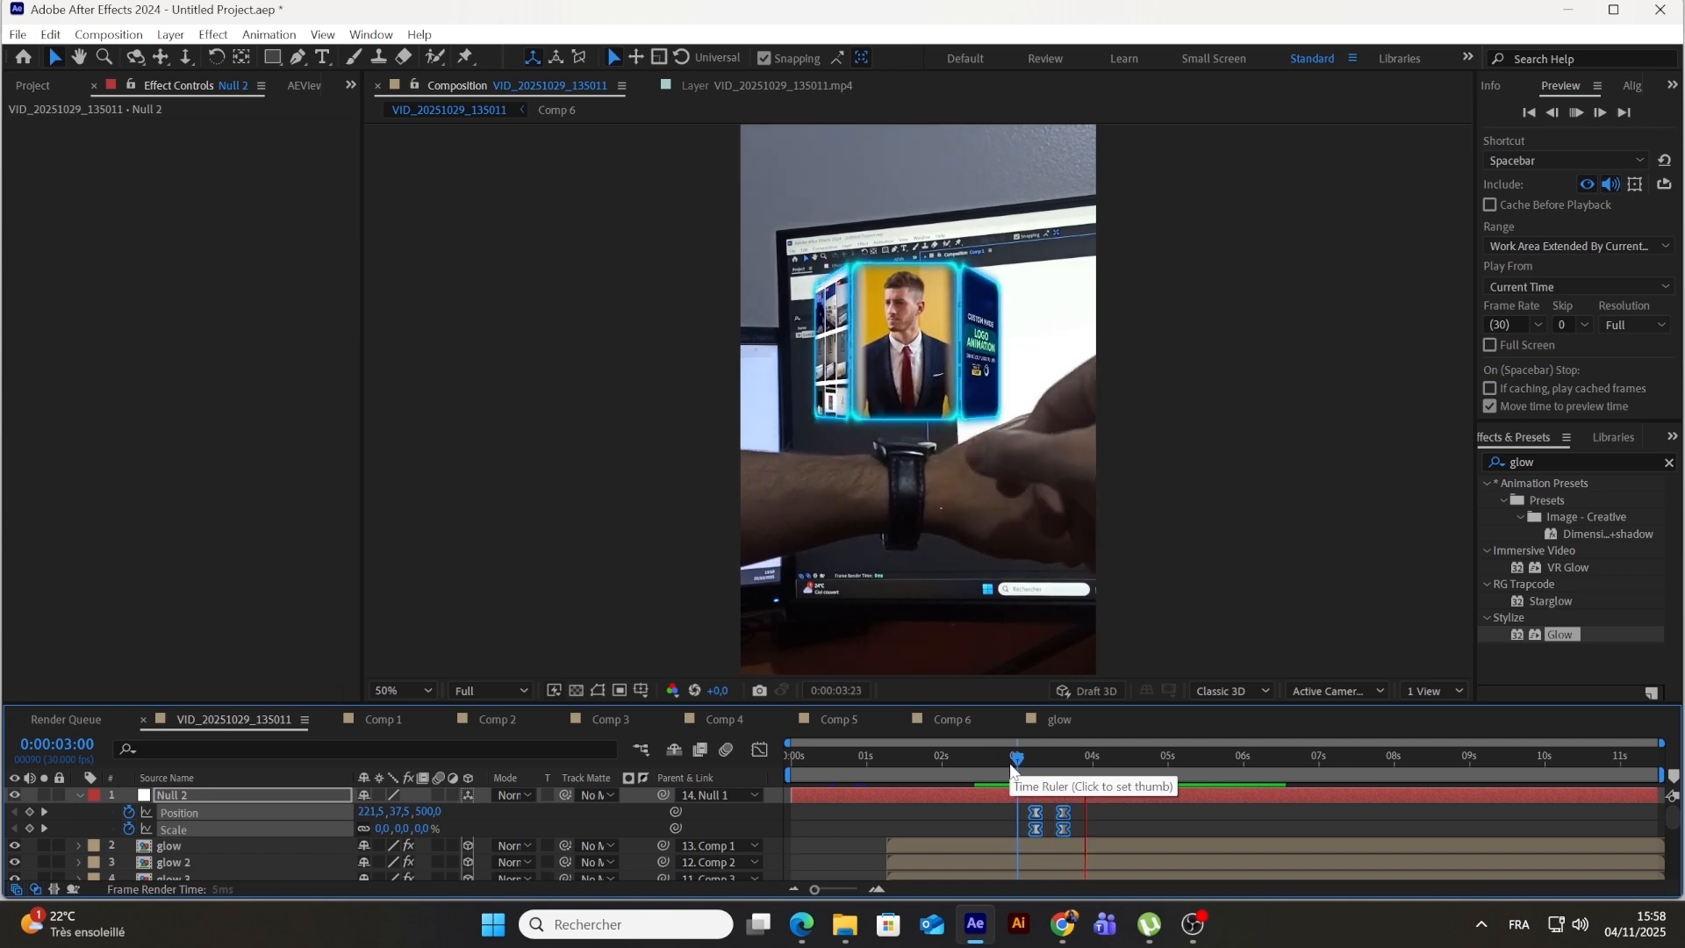
pyautogui.press('space')
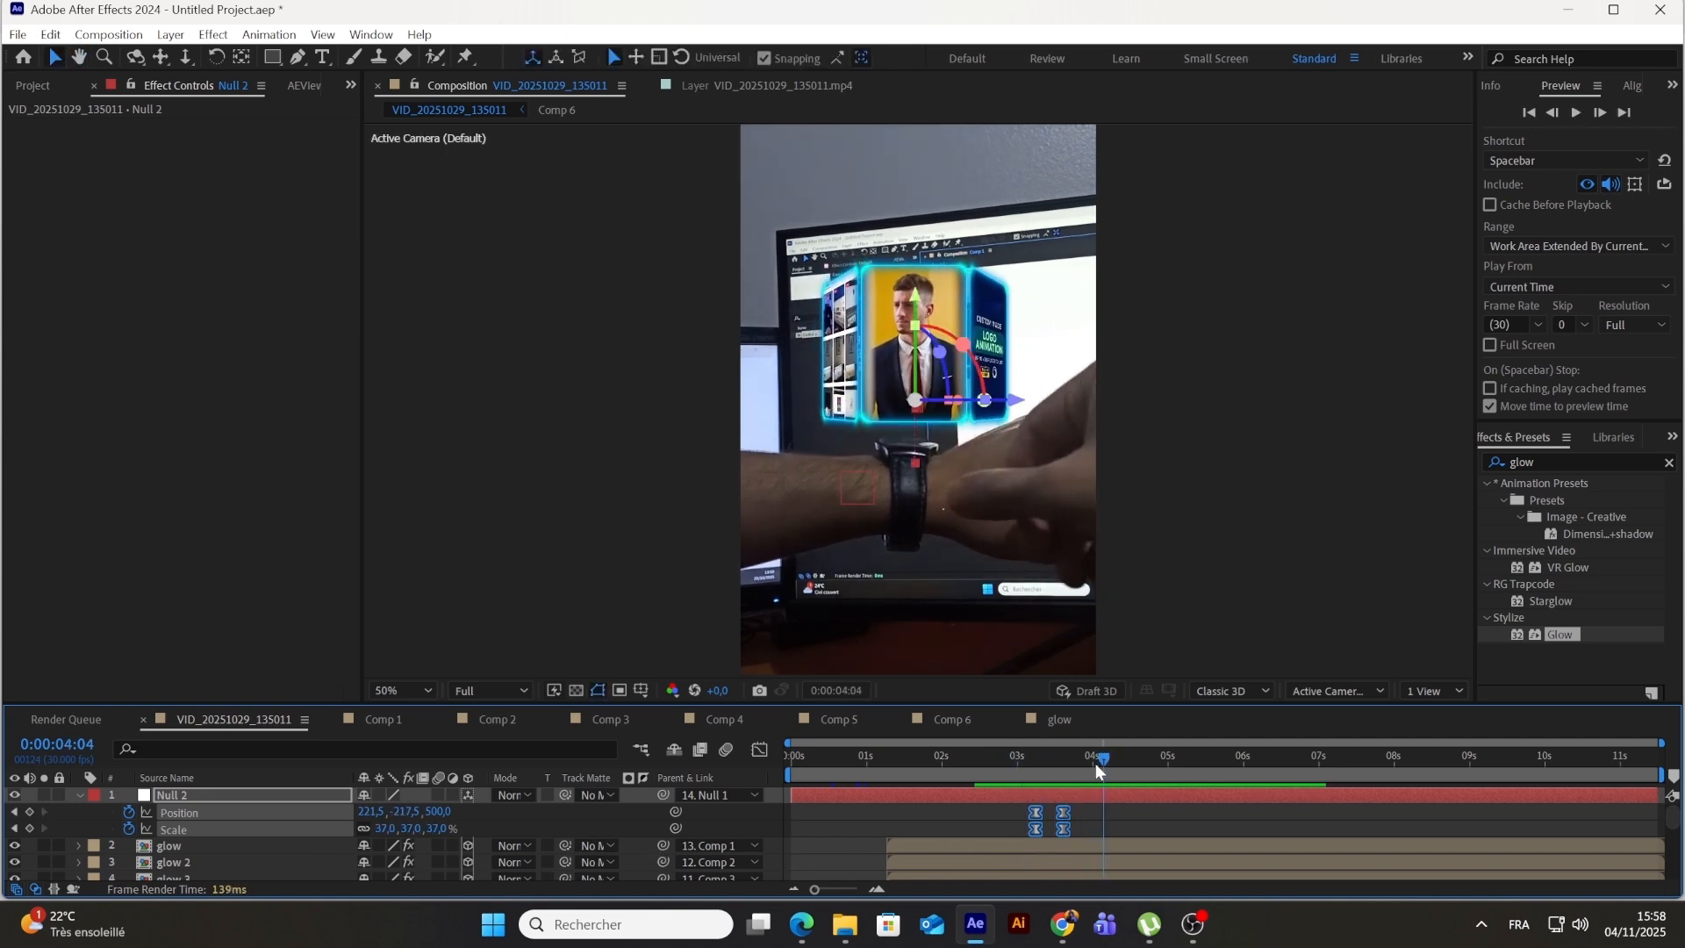
# Step: Keyframe Null 2's Y Rotation at 0:00:05:03 and turn it to 1x+2° at 0:00:05:10
pyautogui.moveTo(1102, 756); pyautogui.dragTo(1175, 746)
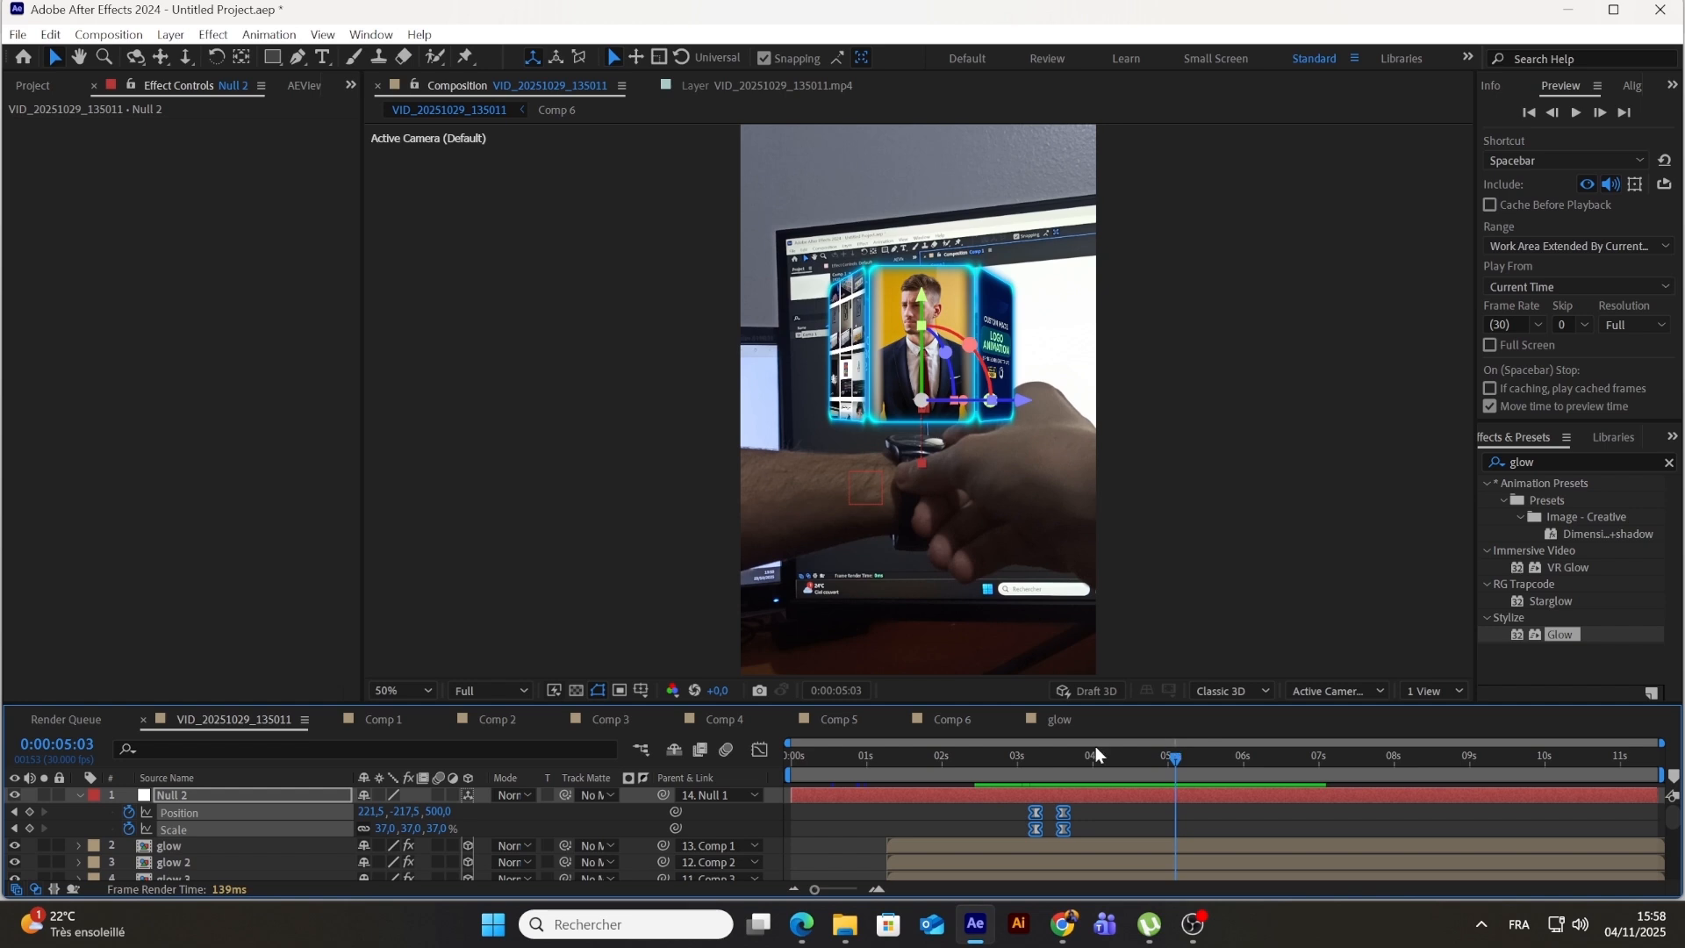
pyautogui.click(165, 791)
pyautogui.press('r')
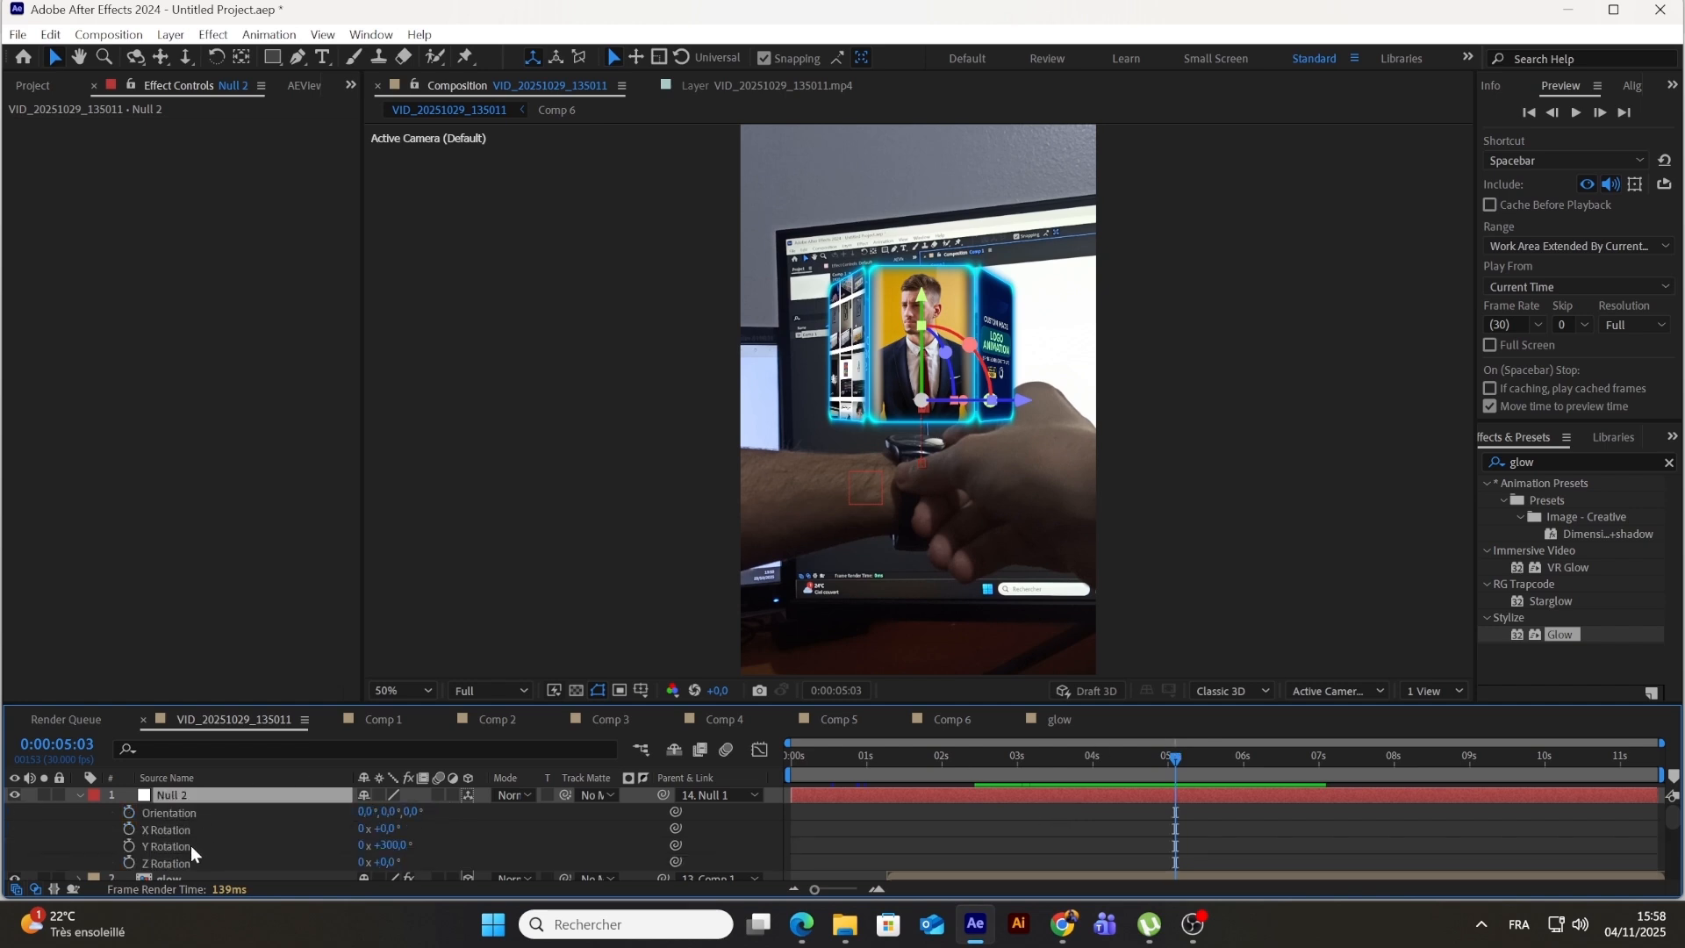
pyautogui.click(129, 848)
pyautogui.click(1180, 756)
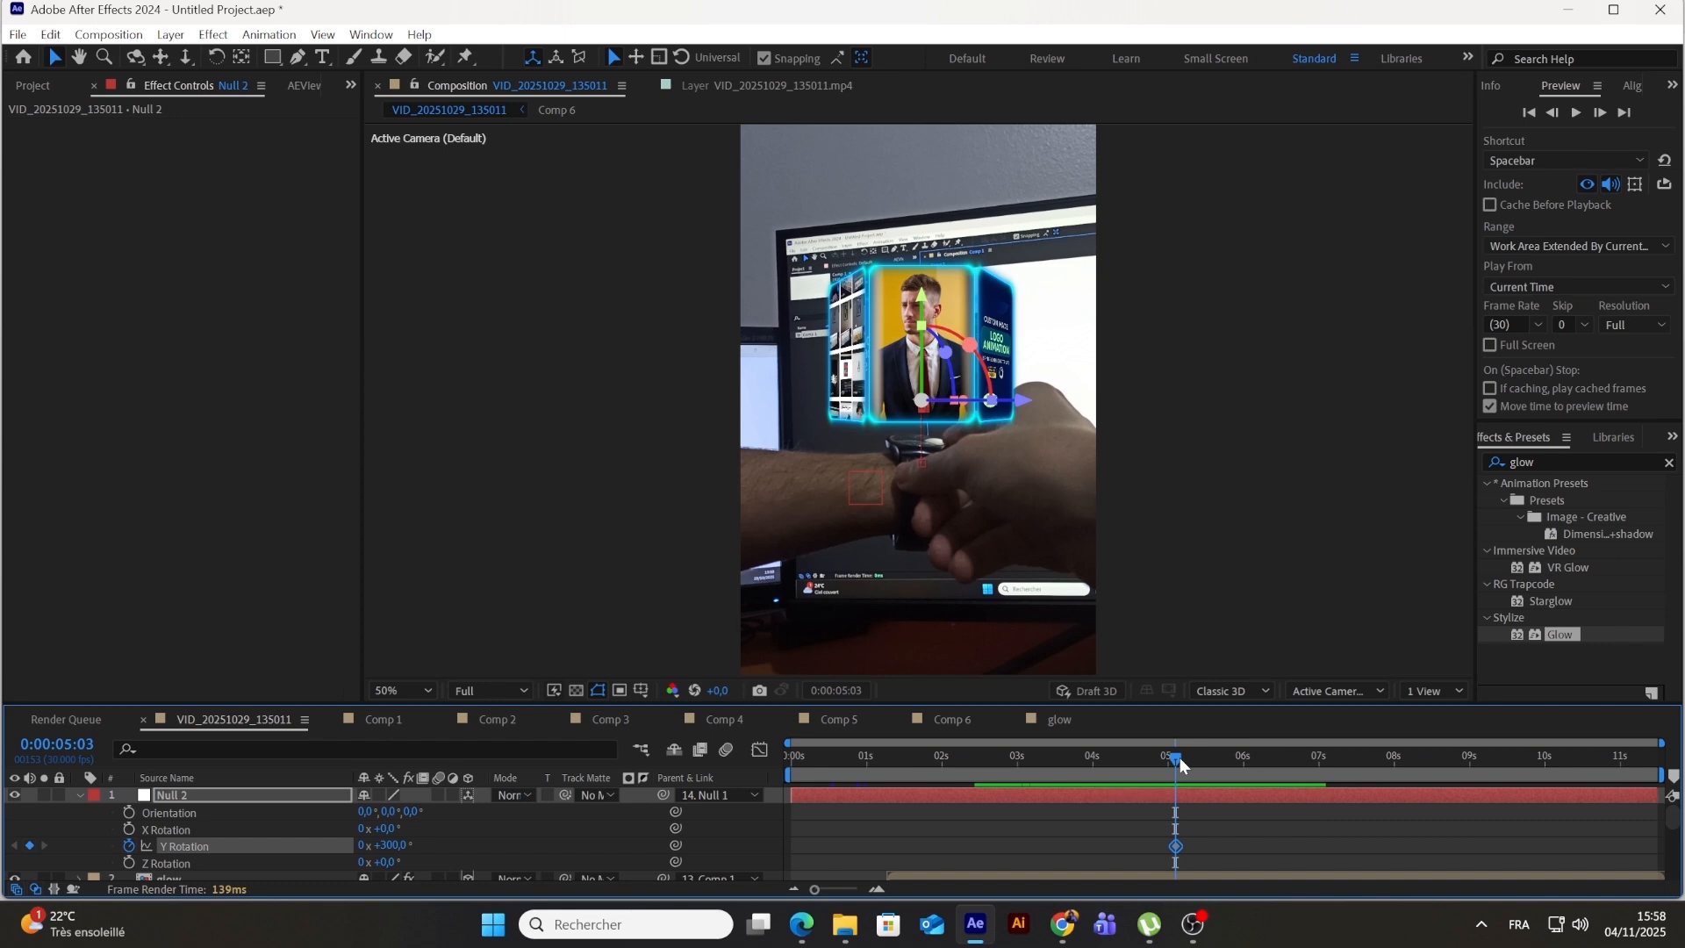
pyautogui.moveTo(1182, 756); pyautogui.dragTo(1195, 754)
pyautogui.moveTo(387, 845); pyautogui.dragTo(428, 831)
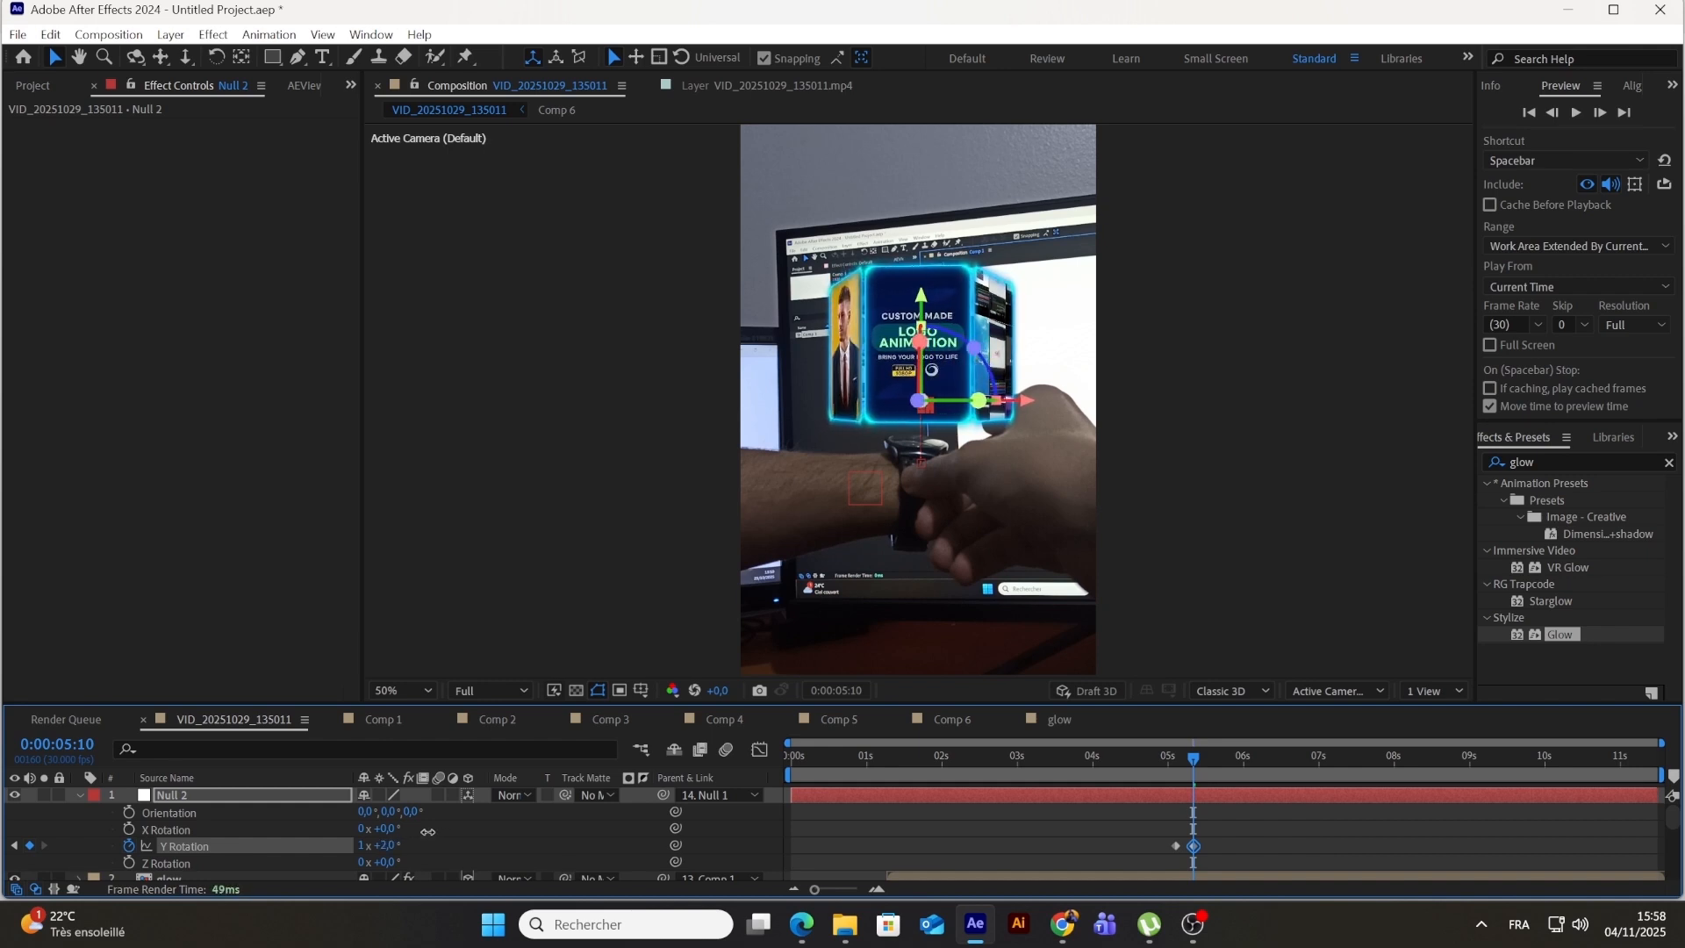
# Step: Hold Null 2's Y Rotation with a keyframe at 0:00:06:18 and set it to 1x+62° at 0:00:06:26
pyautogui.click(1198, 756)
pyautogui.moveTo(1199, 756); pyautogui.dragTo(1289, 755)
pyautogui.click(29, 845)
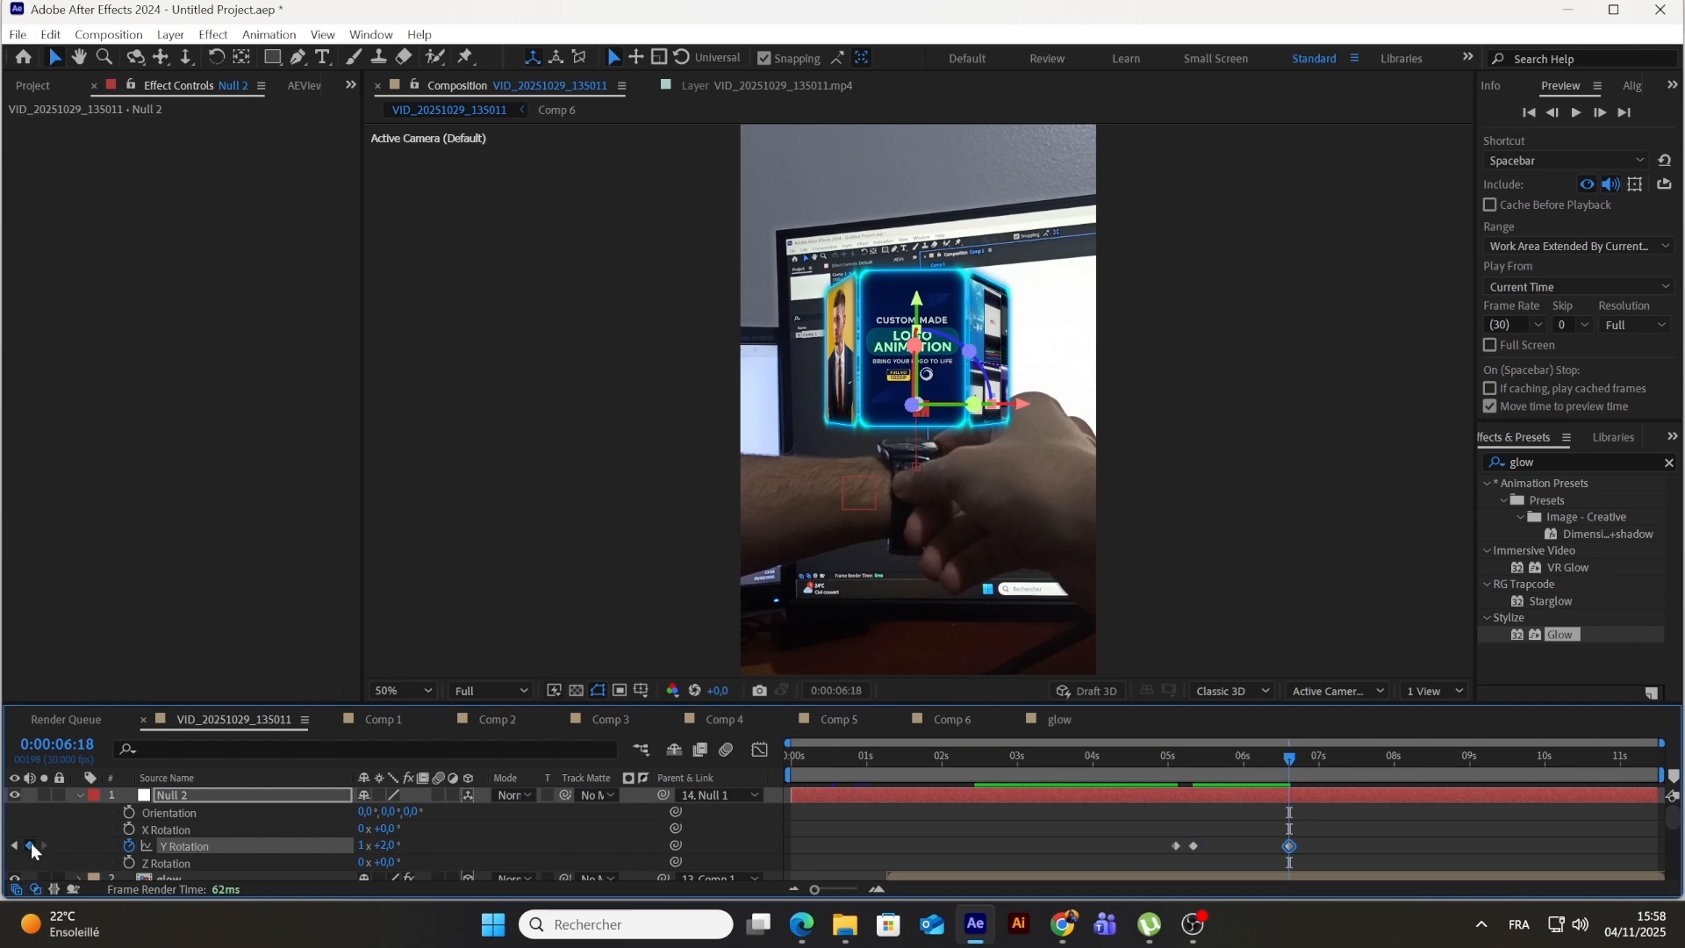
pyautogui.moveTo(1298, 756); pyautogui.dragTo(1308, 757)
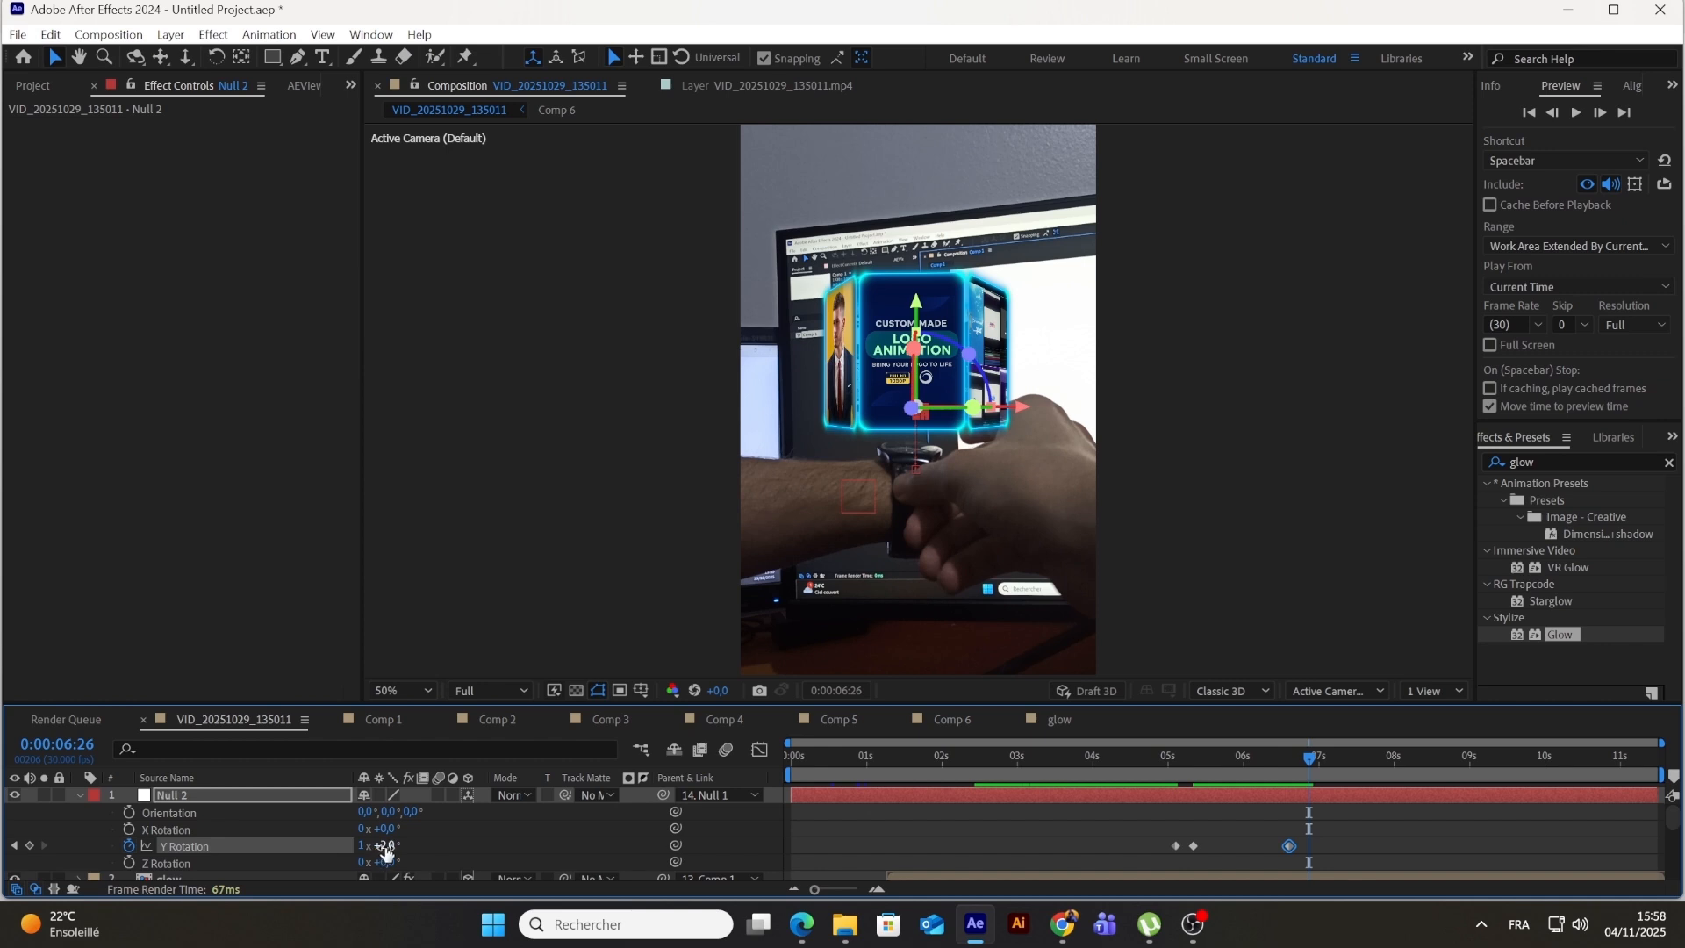
pyautogui.moveTo(386, 849); pyautogui.dragTo(431, 837)
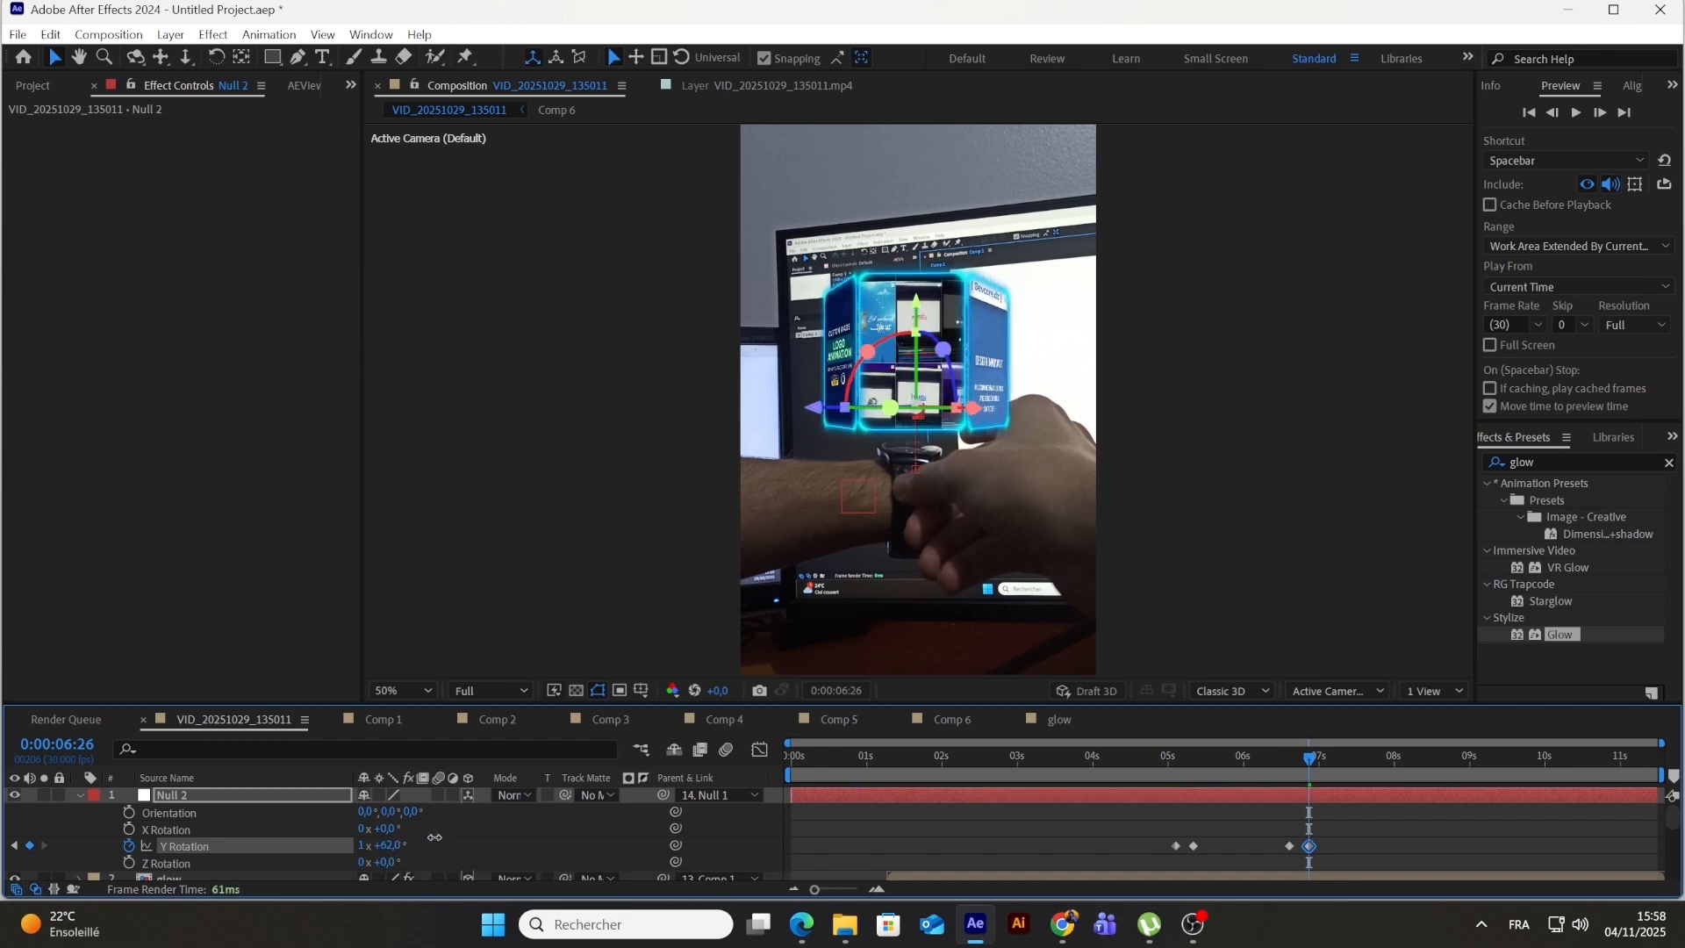
# Step: Add a holding Y Rotation keyframe shortly before 0:00:08:19 and set the rotation to 1x+125° at 0:00:08:19
pyautogui.moveTo(1308, 756); pyautogui.dragTo(1446, 756)
pyautogui.click(30, 845)
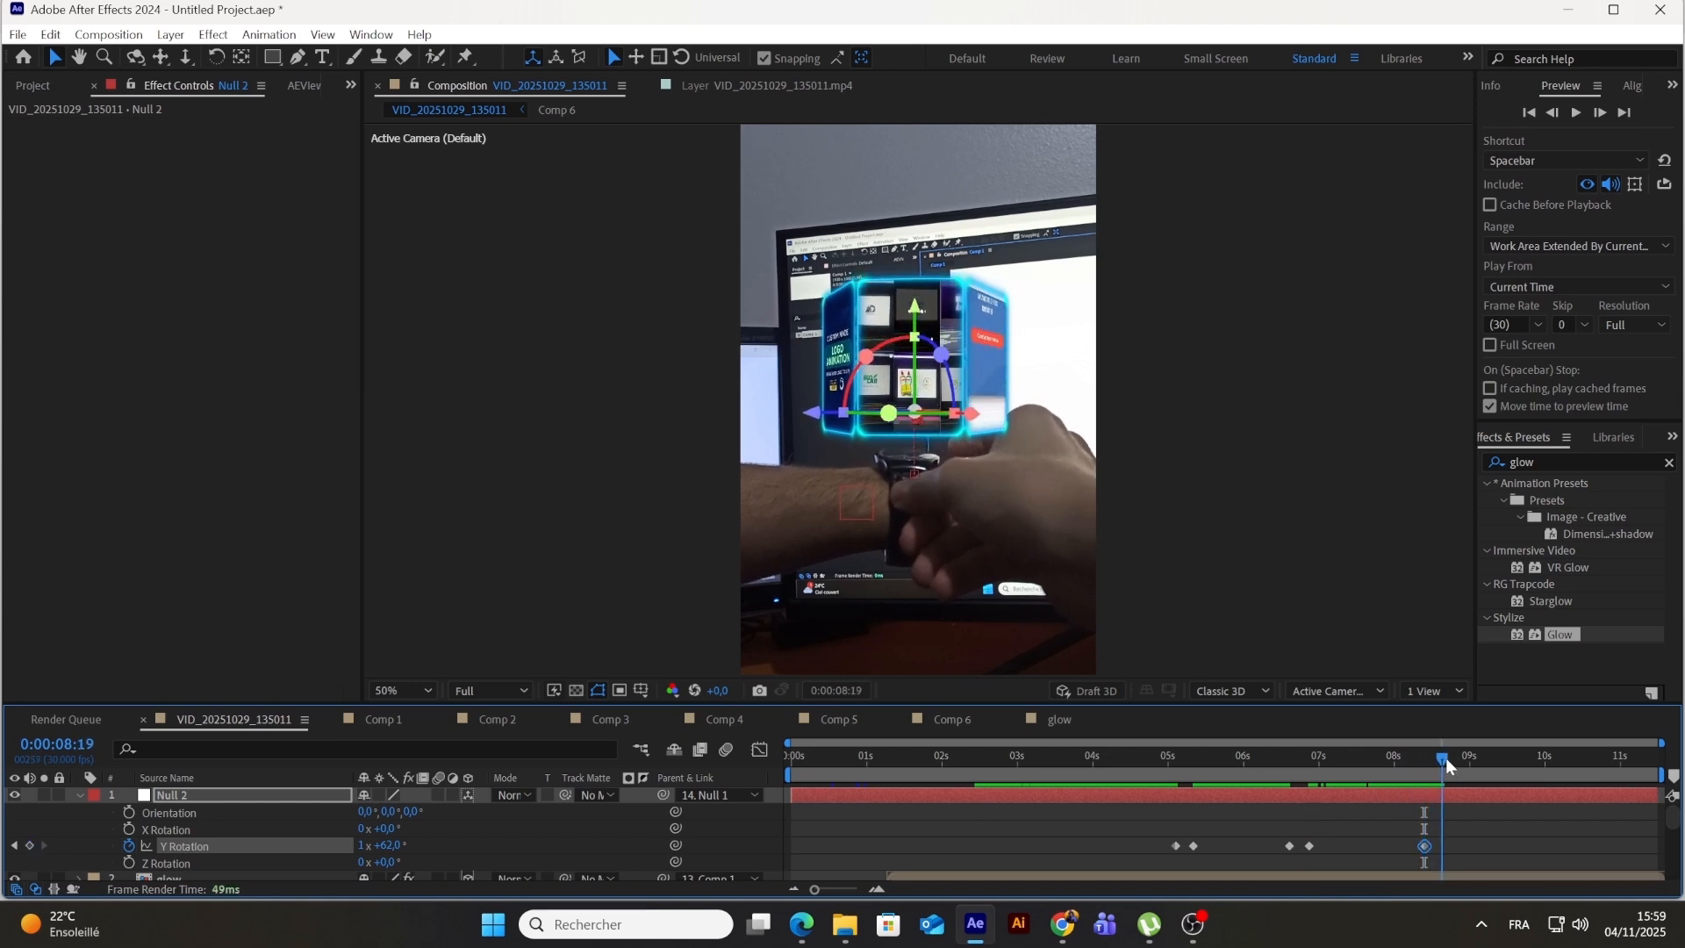
pyautogui.moveTo(395, 845); pyautogui.dragTo(450, 838)
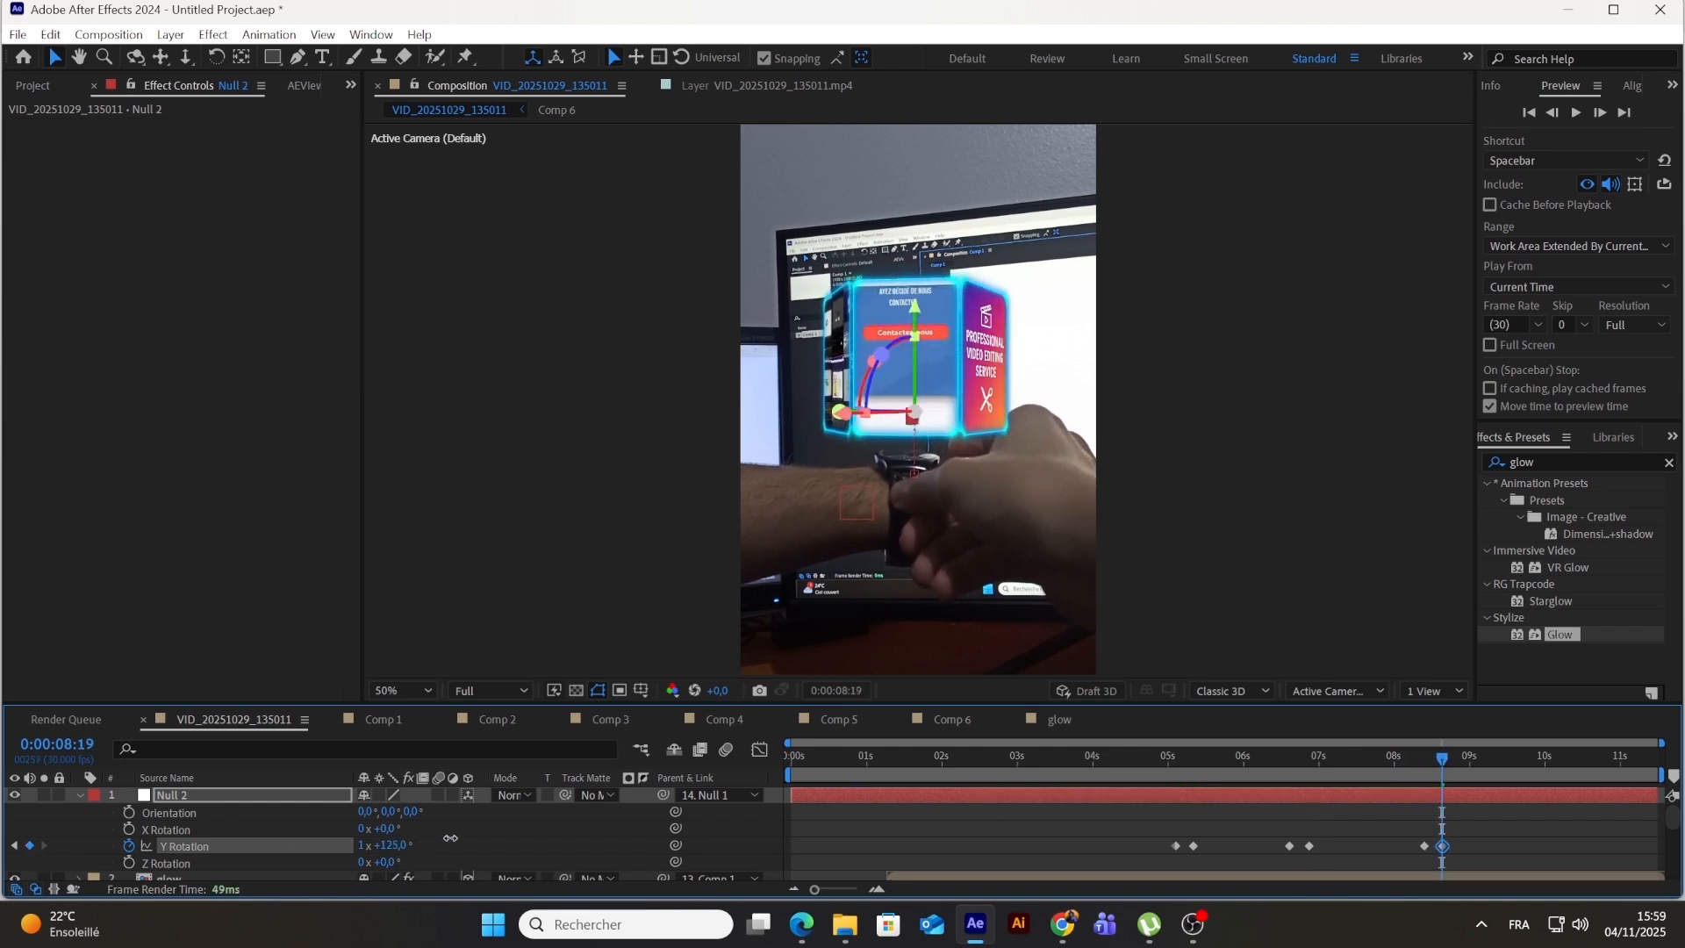
# Step: Hold Null 2's Y Rotation with a keyframe at 0:00:10:14 and set it to 1x+182° at 0:00:10:22
pyautogui.moveTo(1439, 758); pyautogui.dragTo(1582, 751)
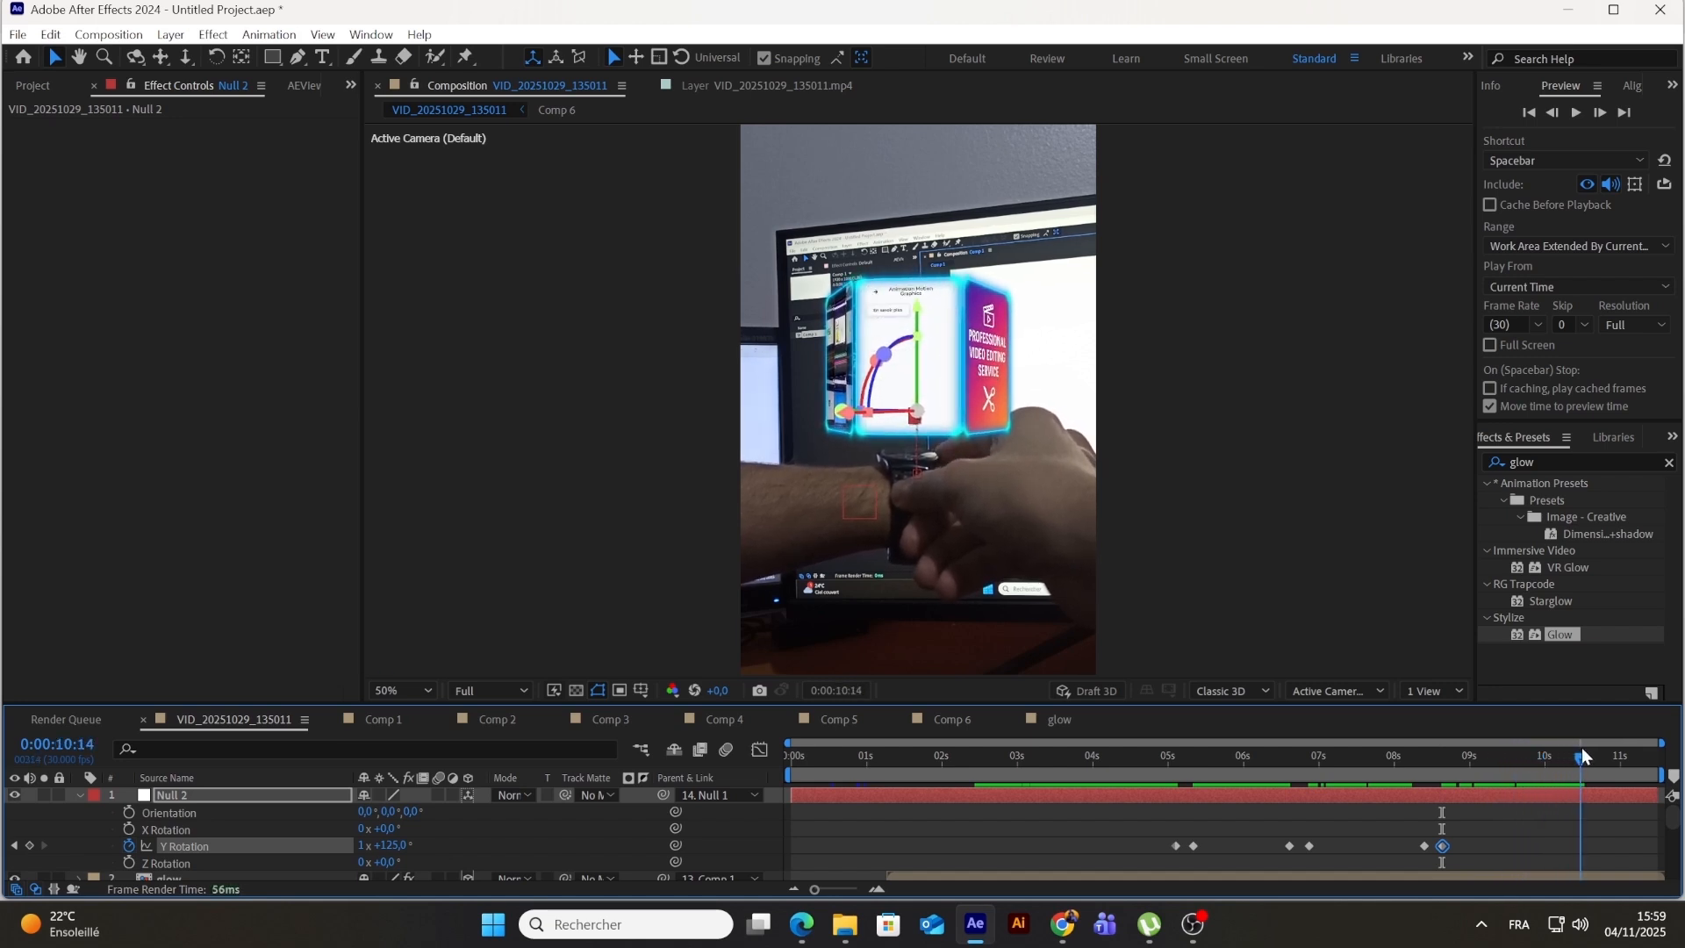
pyautogui.hotkey('ctrl', 'v')
pyautogui.click(1600, 760)
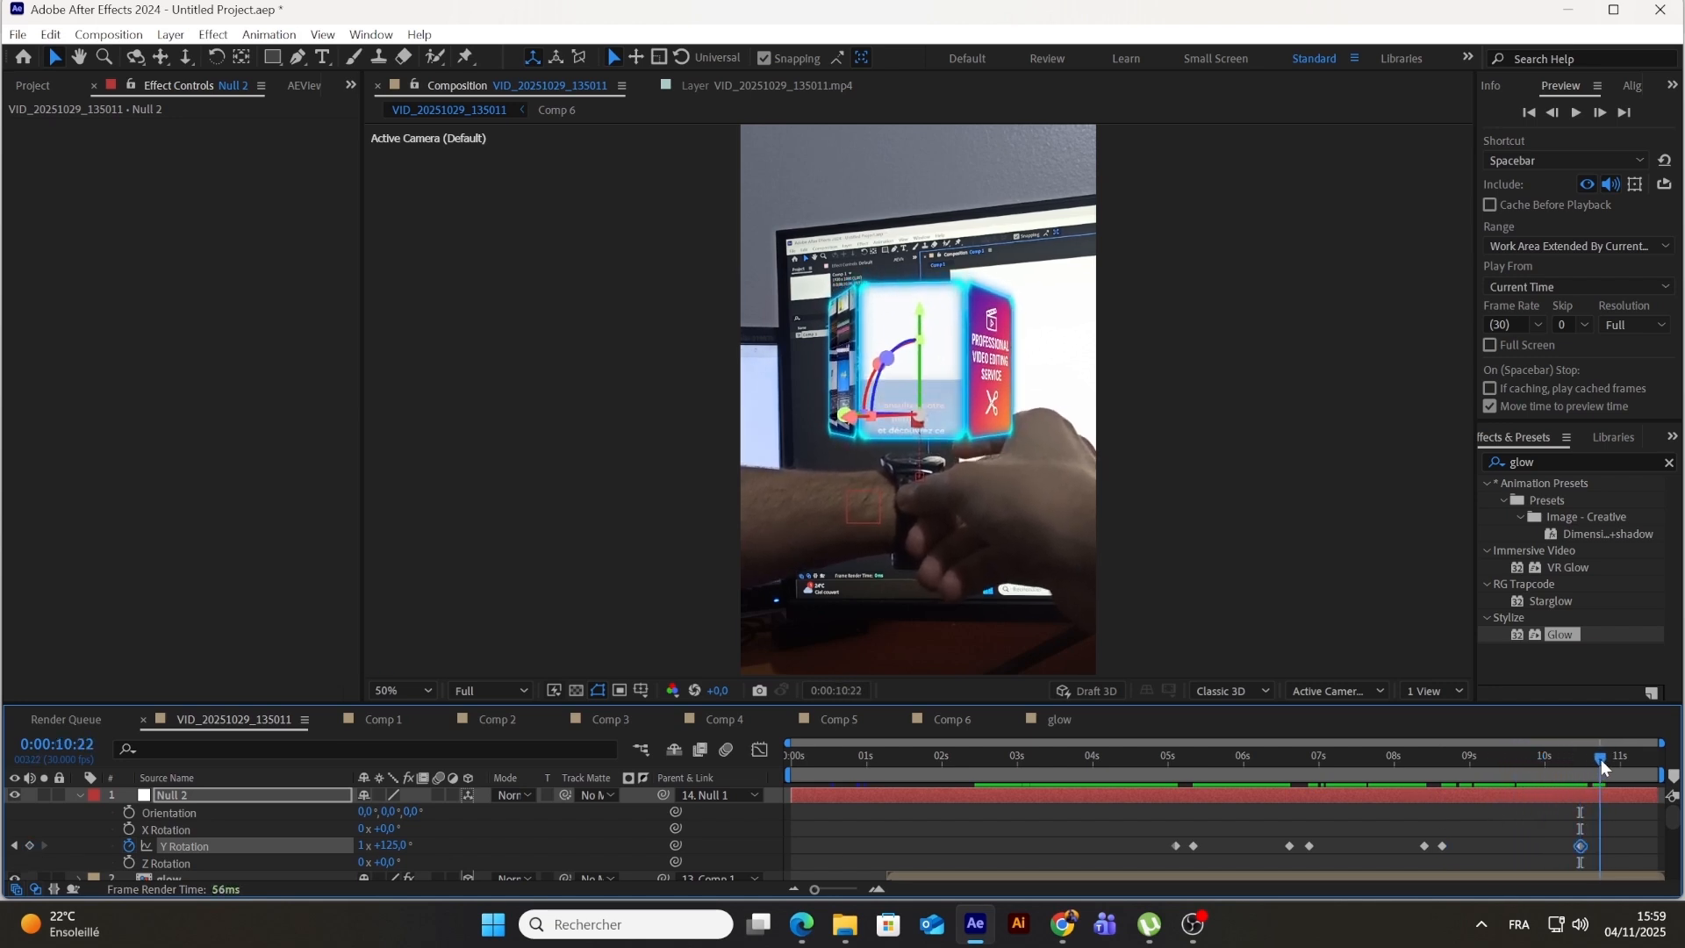
pyautogui.moveTo(414, 844); pyautogui.dragTo(448, 834)
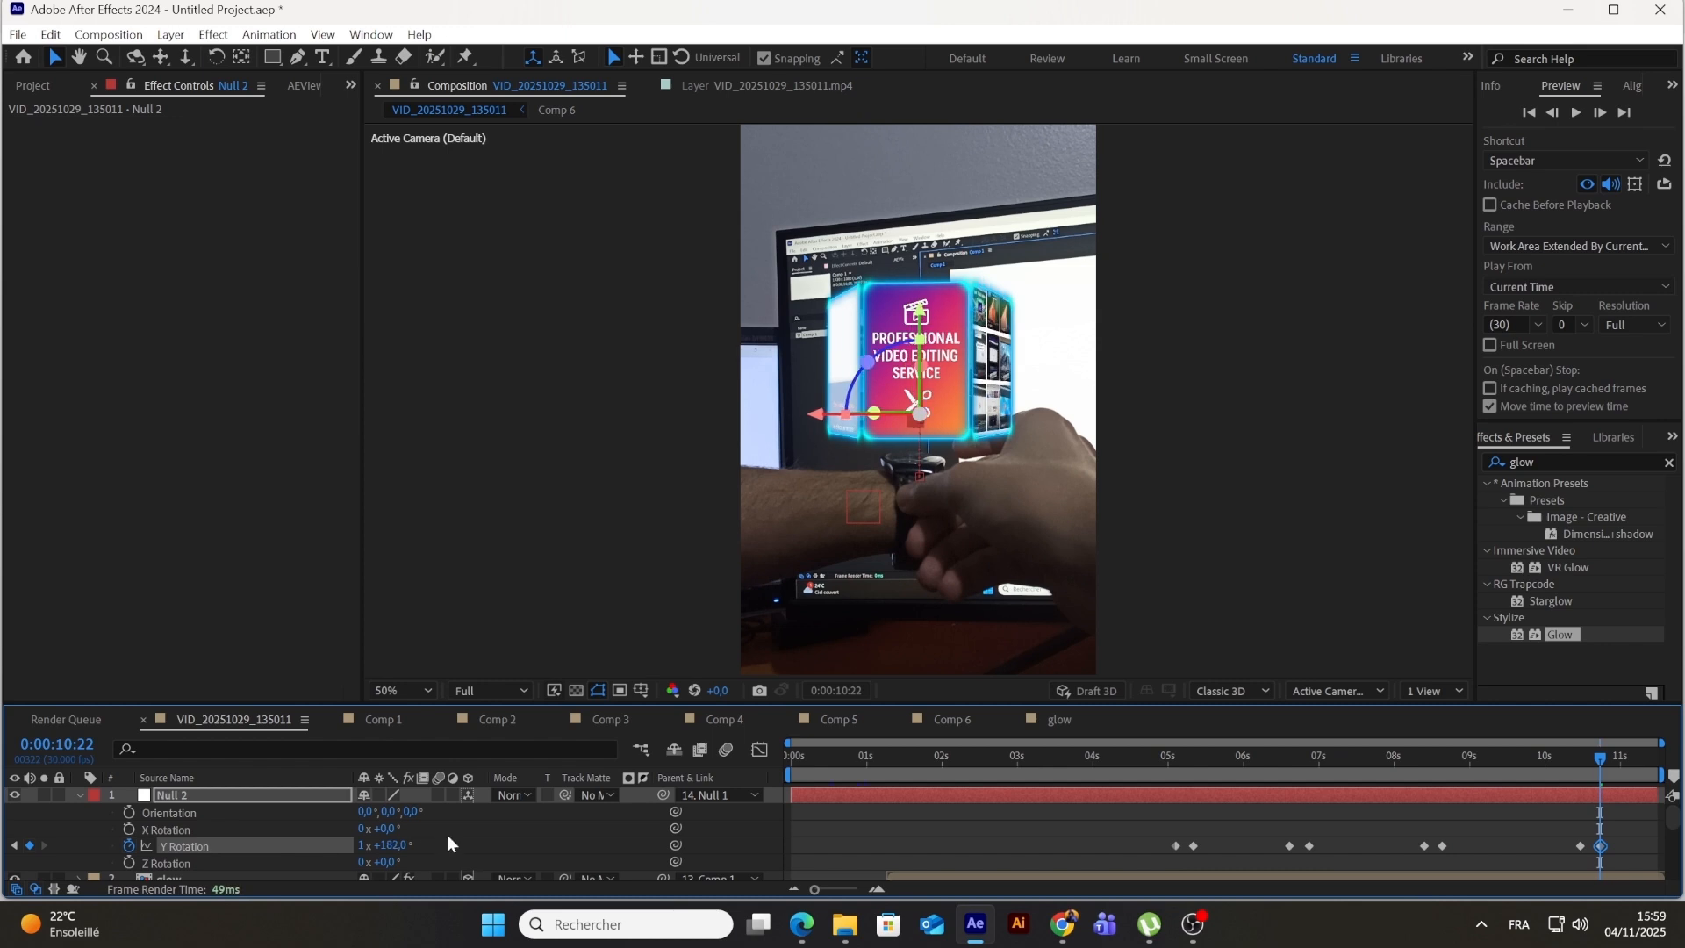
pyautogui.click(447, 836)
# Step: Play back the carousel's turns from 0:00:04:15 and apply Easy Ease to all of Null 2's Y Rotation keyframes
pyautogui.moveTo(1596, 760); pyautogui.dragTo(1126, 756)
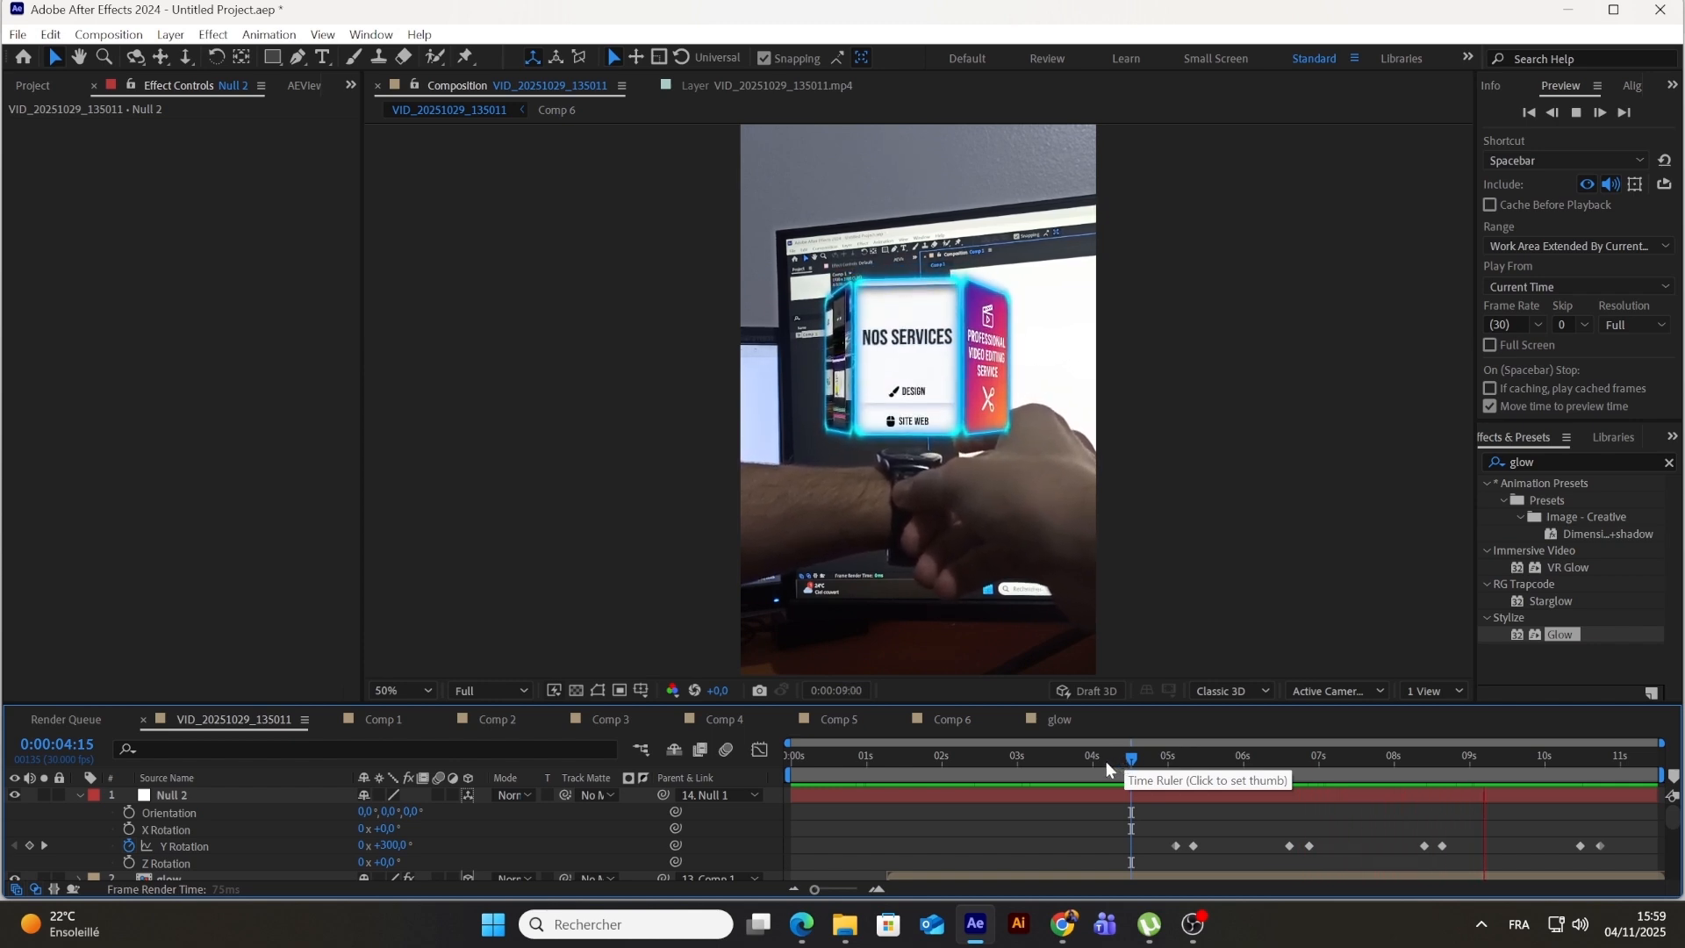
pyautogui.press('space')
pyautogui.moveTo(1619, 838); pyautogui.dragTo(1091, 861)
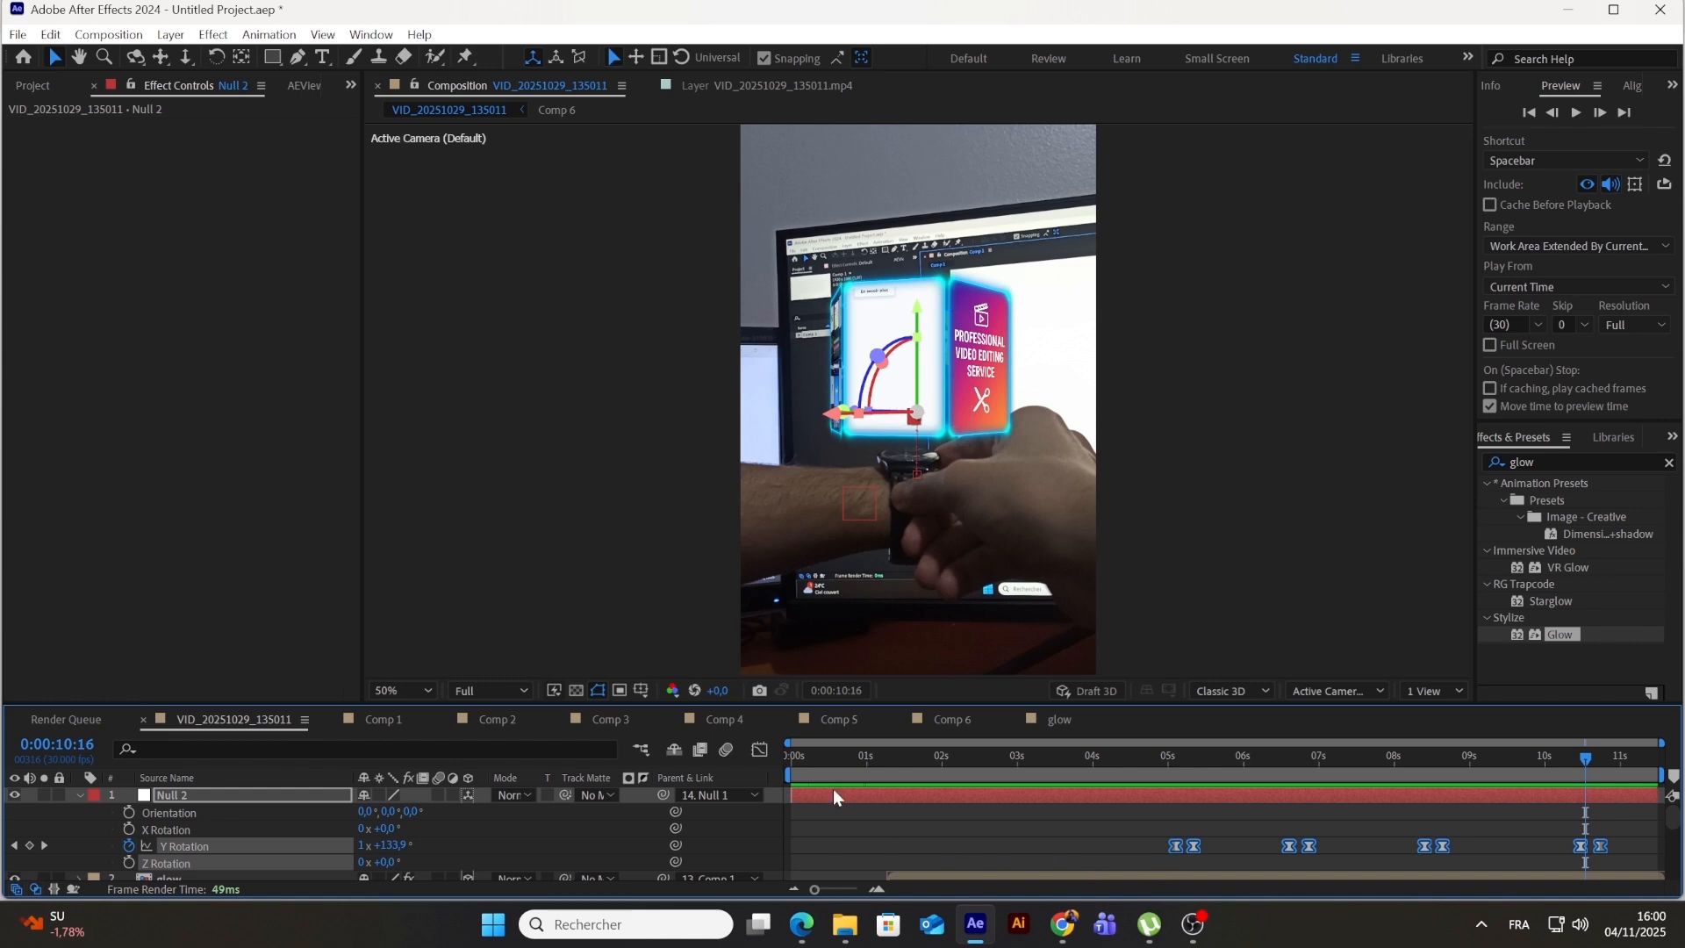
# Step: Lengthen the incoming ease of the Y Rotation keyframes in the speed graph so each turn starts fast and slows down
pyautogui.click(759, 749)
pyautogui.moveTo(1151, 835); pyautogui.dragTo(1607, 828)
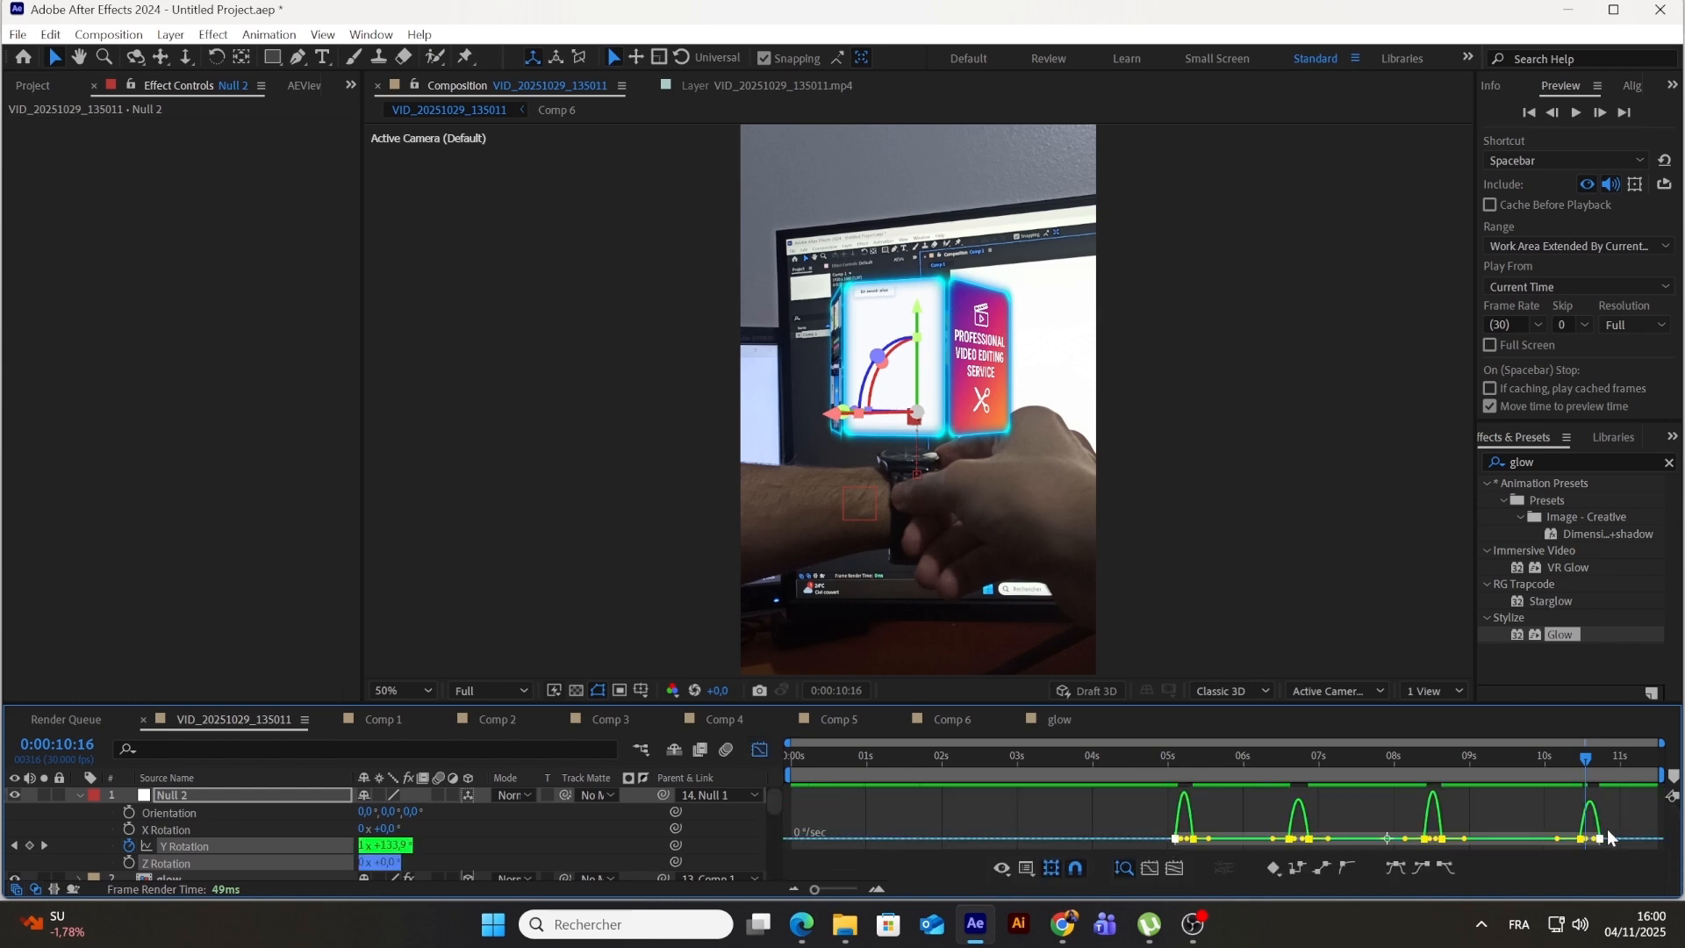
pyautogui.click(877, 888)
pyautogui.moveTo(999, 839); pyautogui.dragTo(966, 841)
pyautogui.click(759, 748)
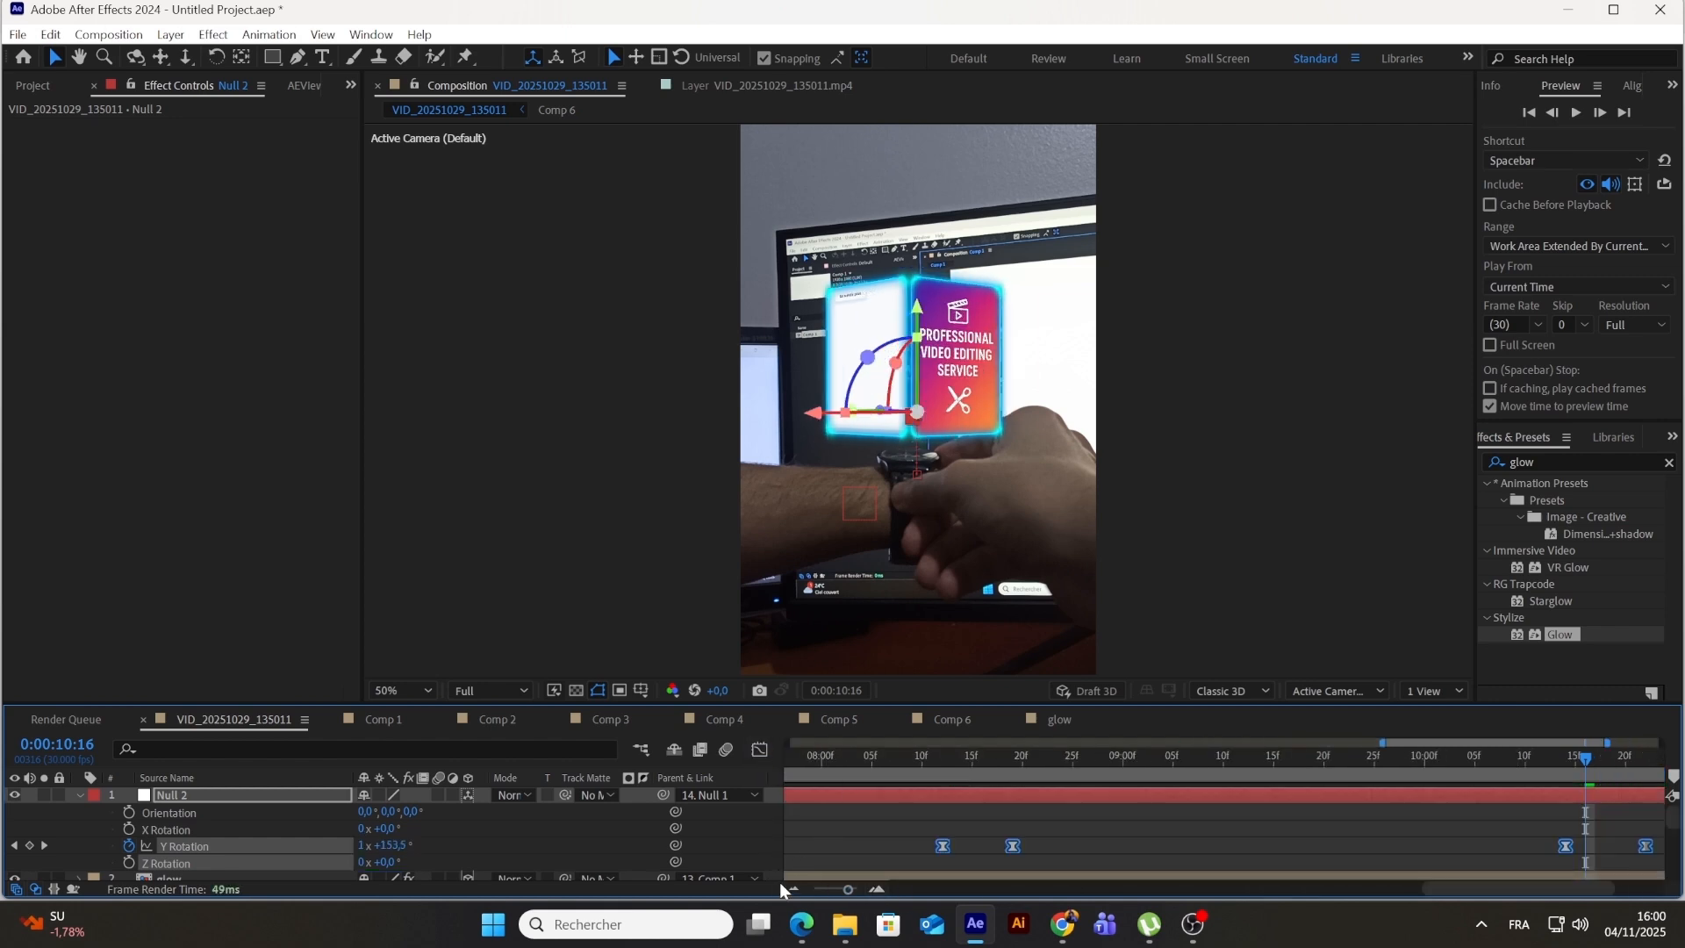
# Step: Play back the eased carousel rotation from 0:00:04:29 to check the timing of its turns
pyautogui.click(791, 888)
pyautogui.moveTo(1584, 763); pyautogui.dragTo(1169, 772)
pyautogui.press('space')
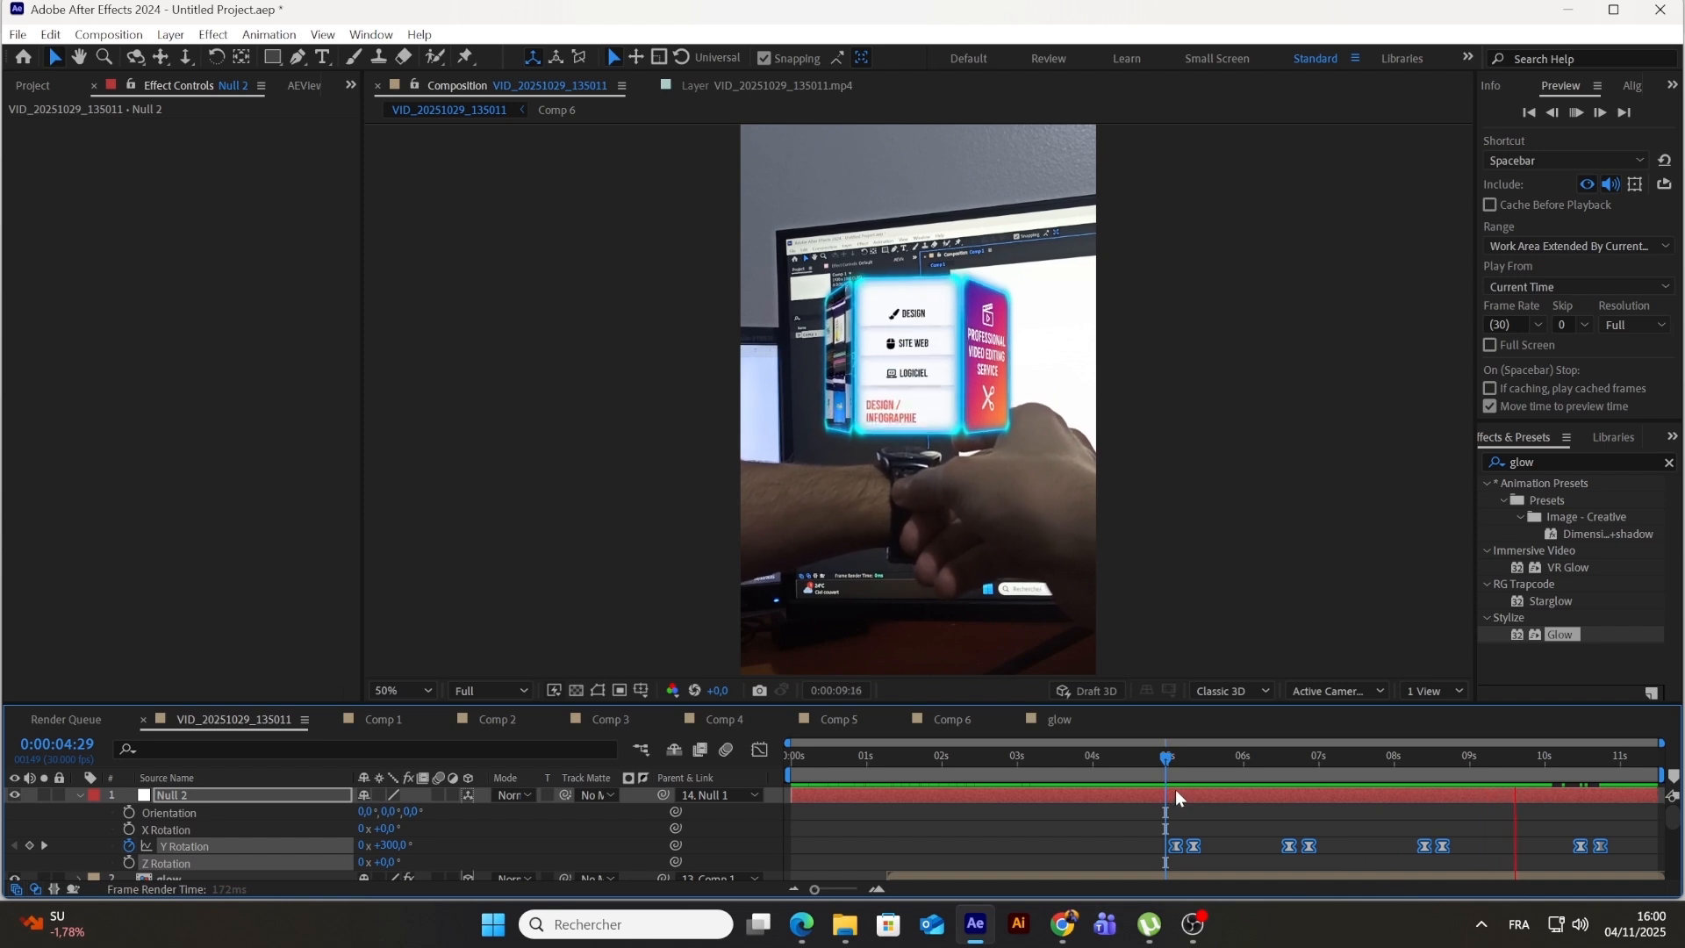
# Step: Raise the carousel above the watch by setting Null 2's Position to 221.5, -257.5, 500 at its 0:00:03:18 keyframe
pyautogui.press('space')
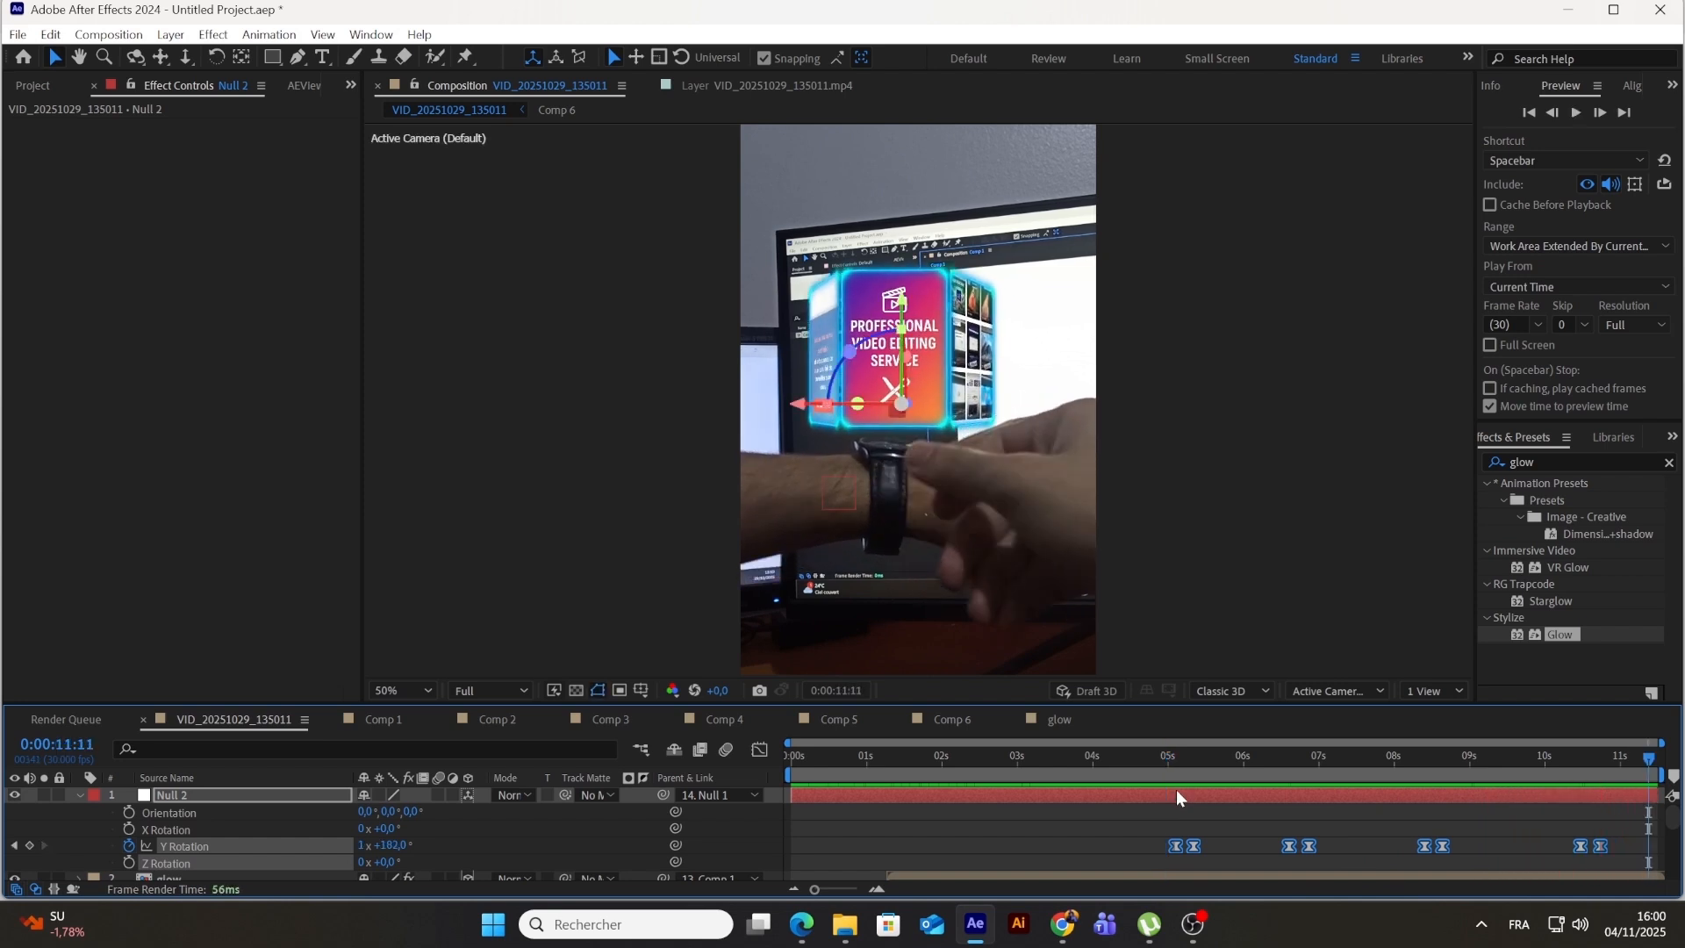
pyautogui.click(79, 794)
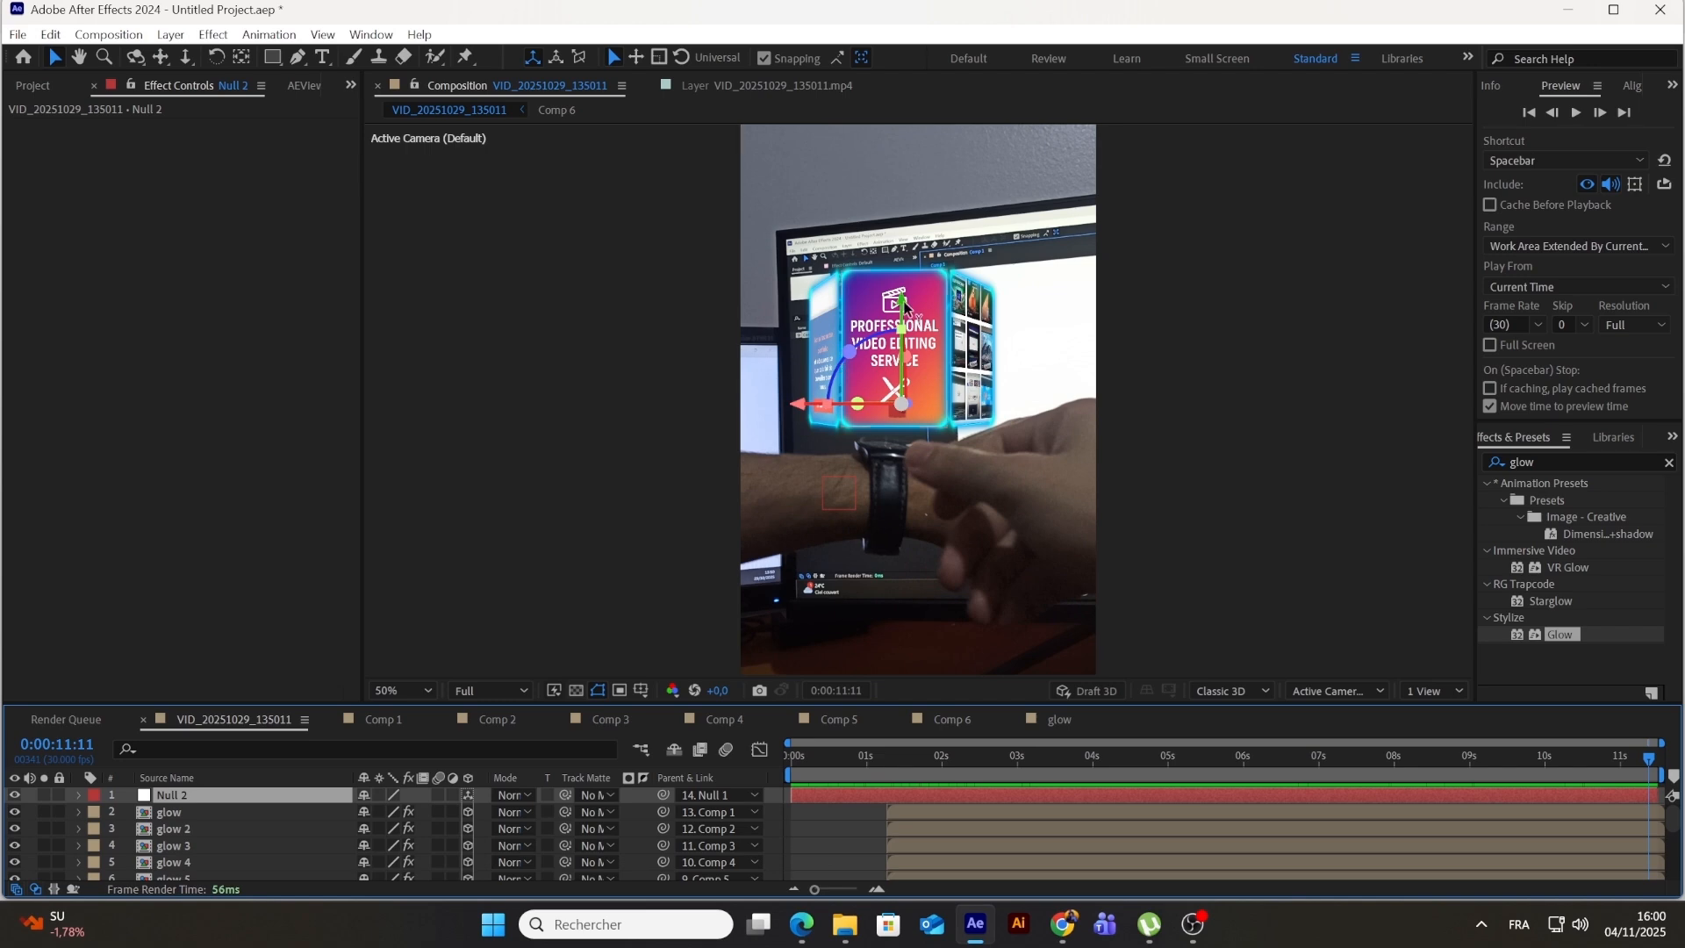
pyautogui.press('p')
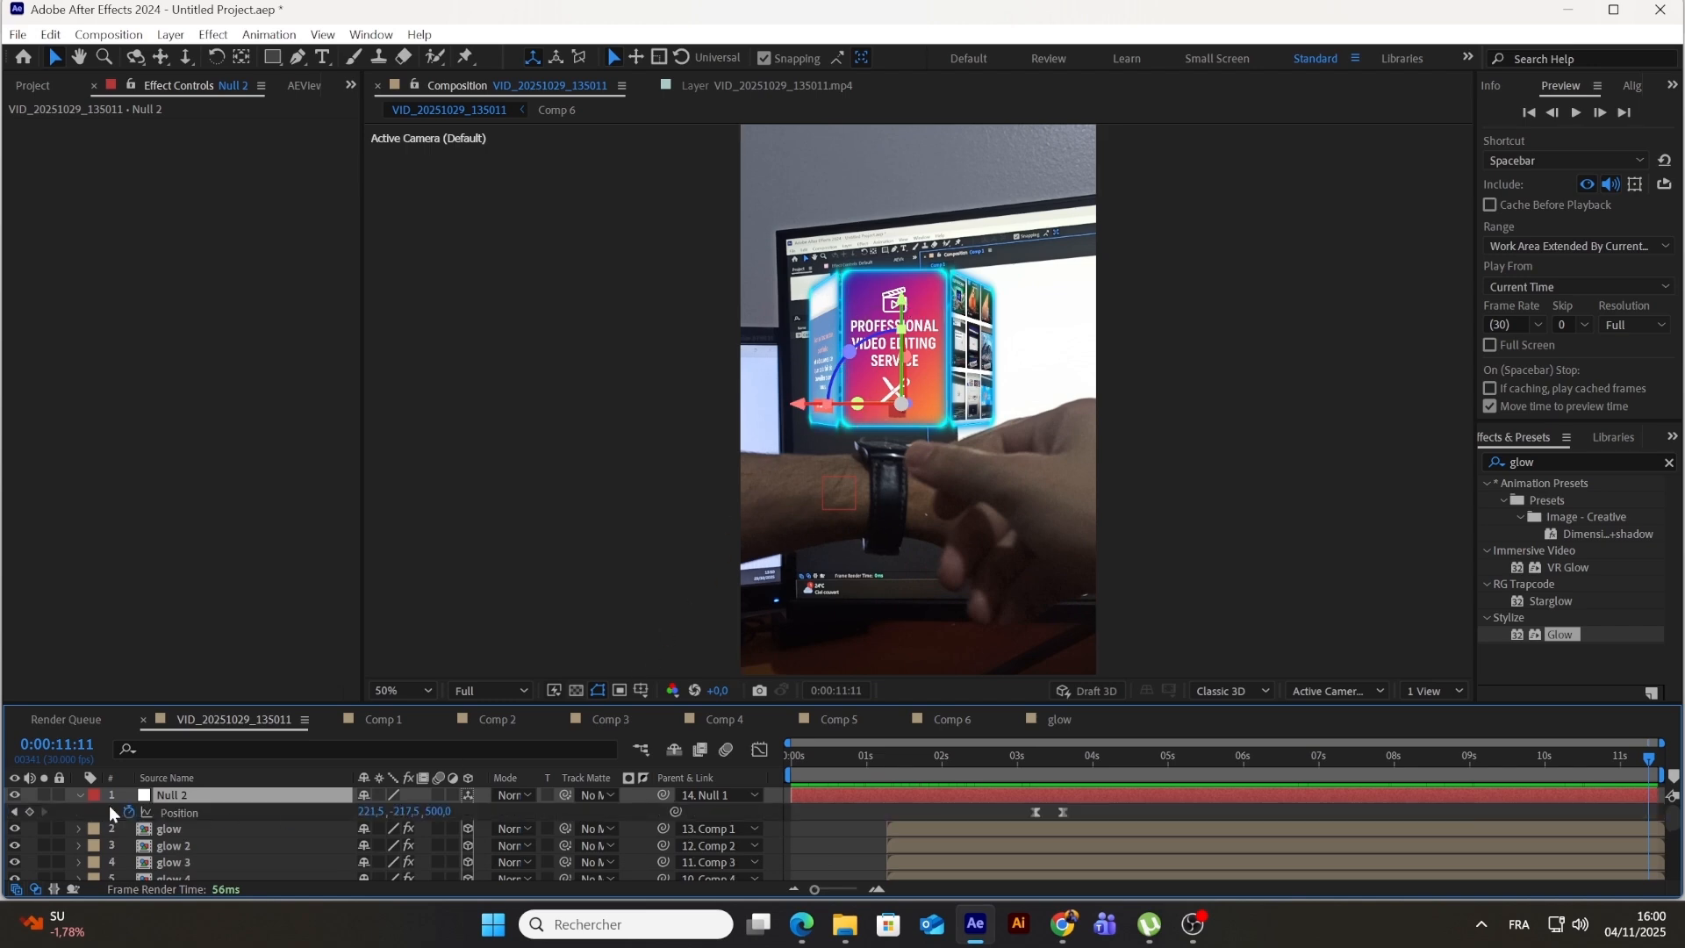
pyautogui.click(14, 811)
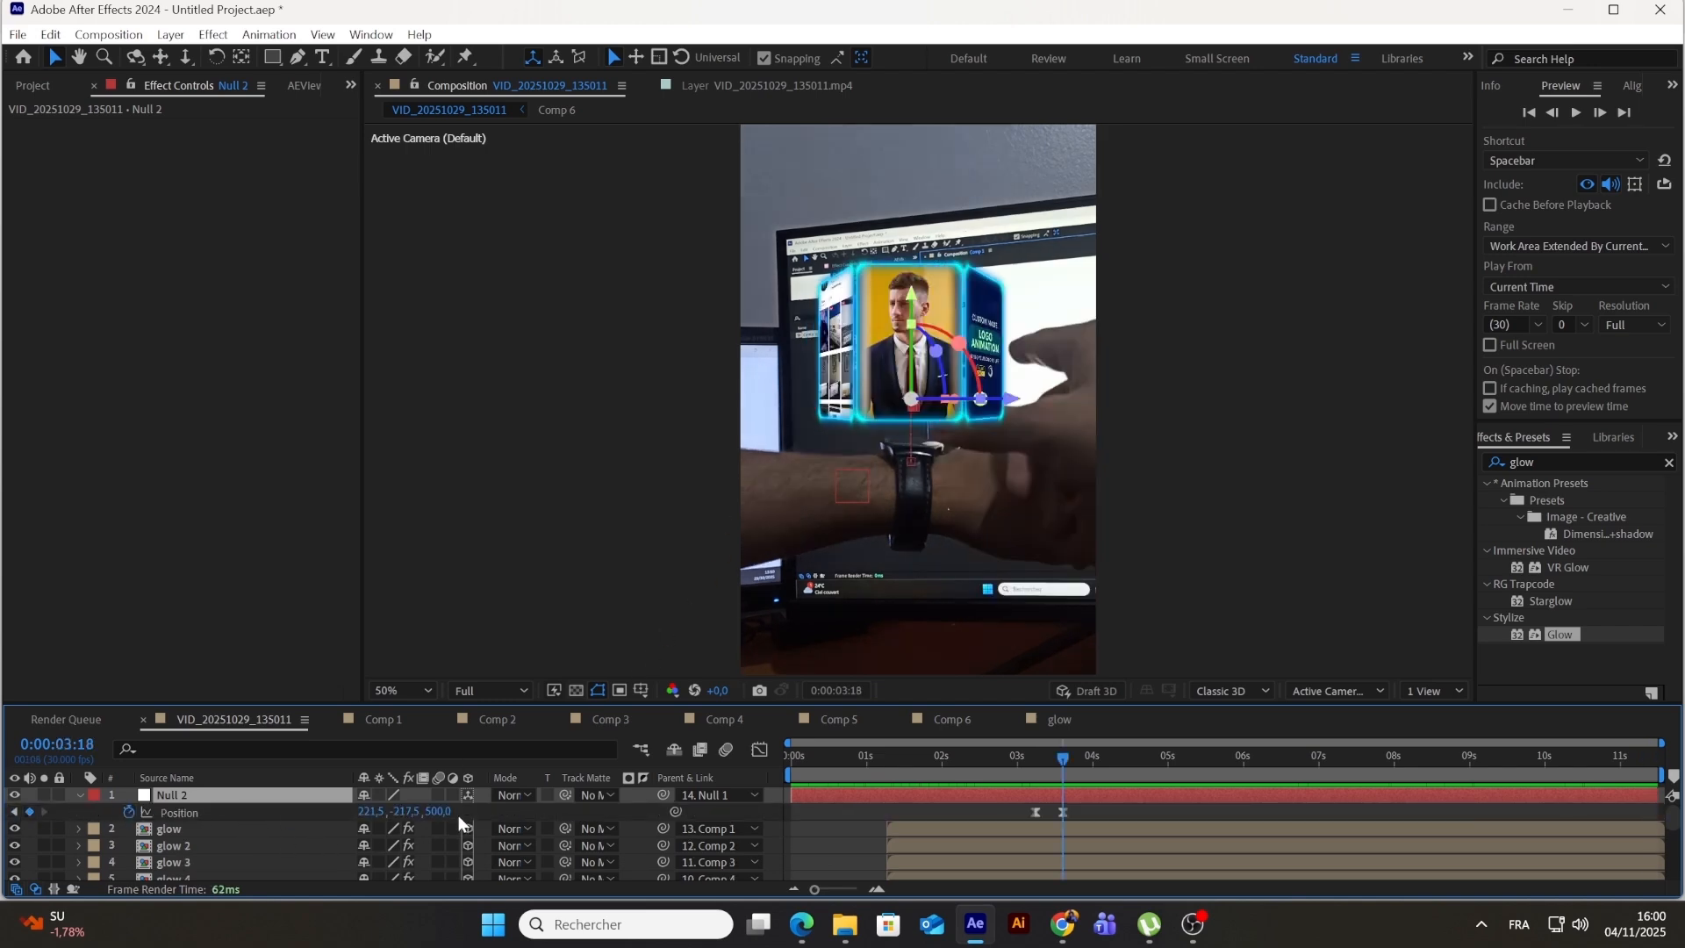
pyautogui.moveTo(908, 288); pyautogui.dragTo(910, 282)
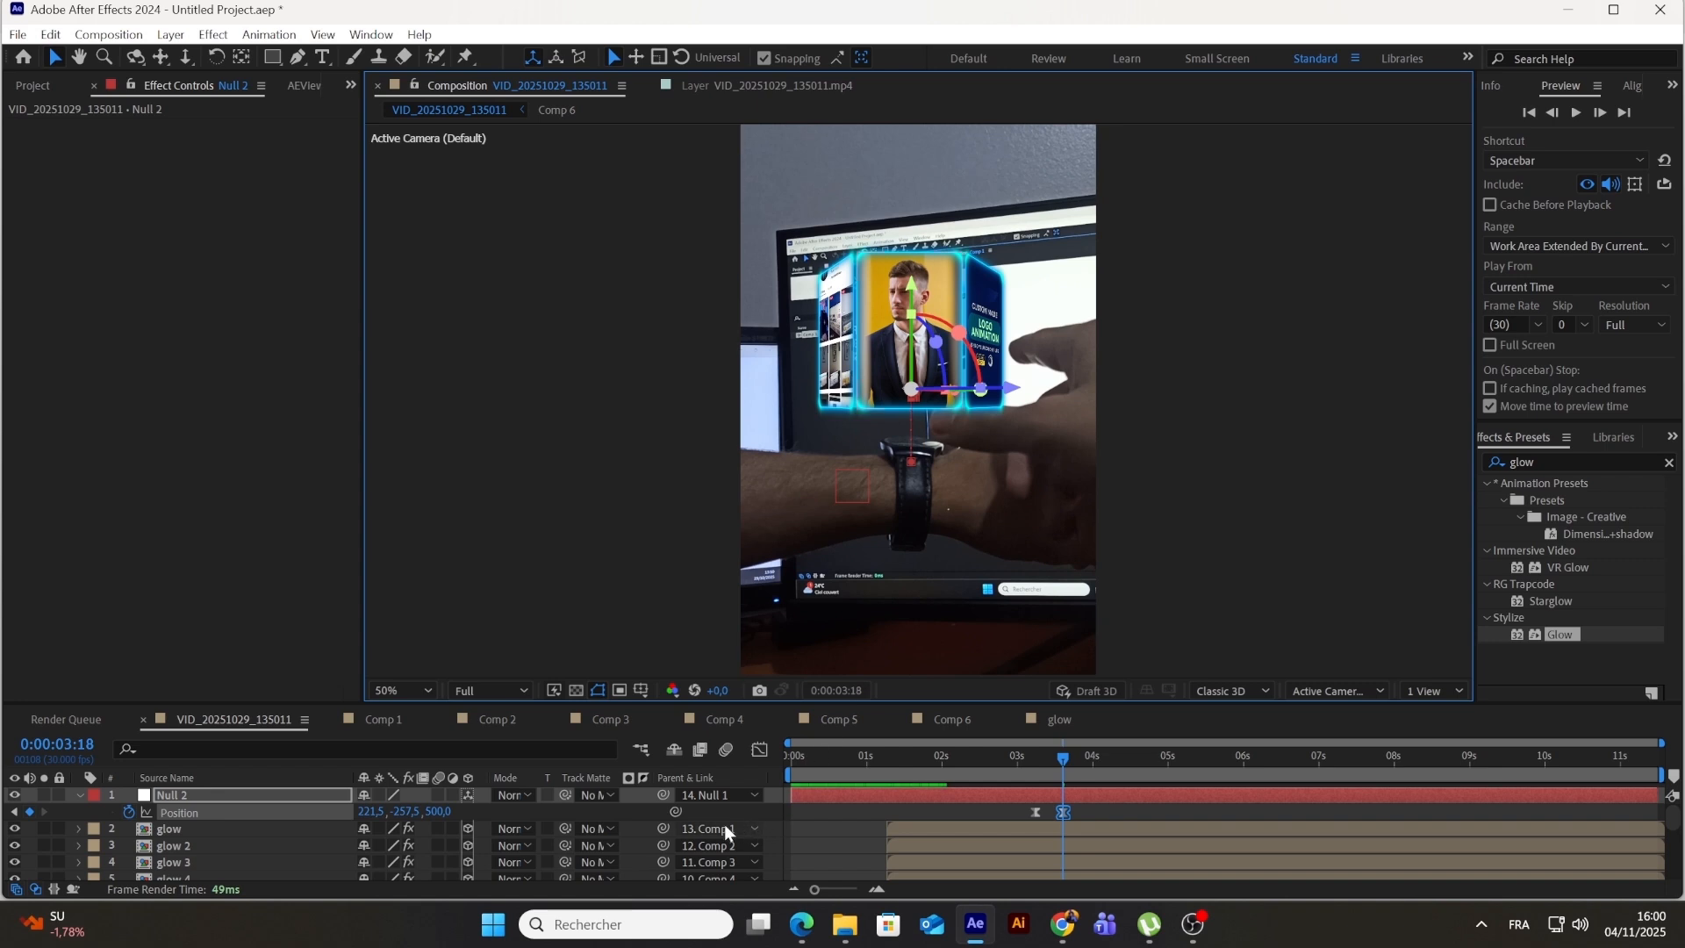
# Step: Tilt the carousel slightly by setting Null 2's Z Rotation to -2° and X Rotation to -1°
pyautogui.press('r')
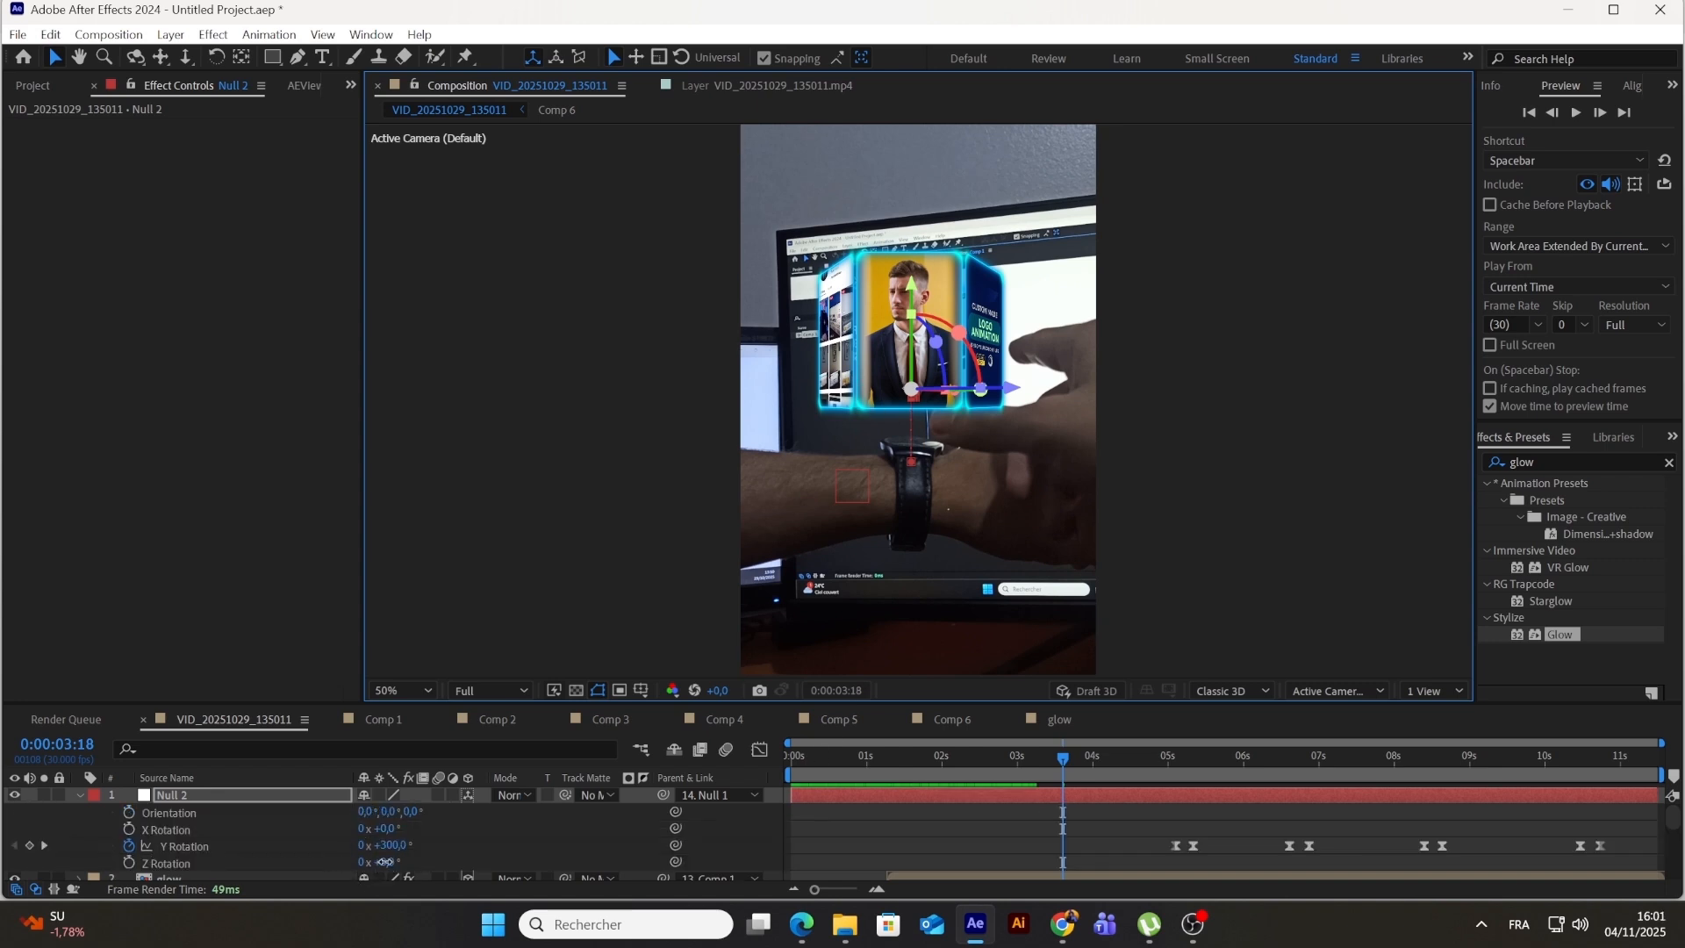
pyautogui.moveTo(384, 862); pyautogui.dragTo(383, 861)
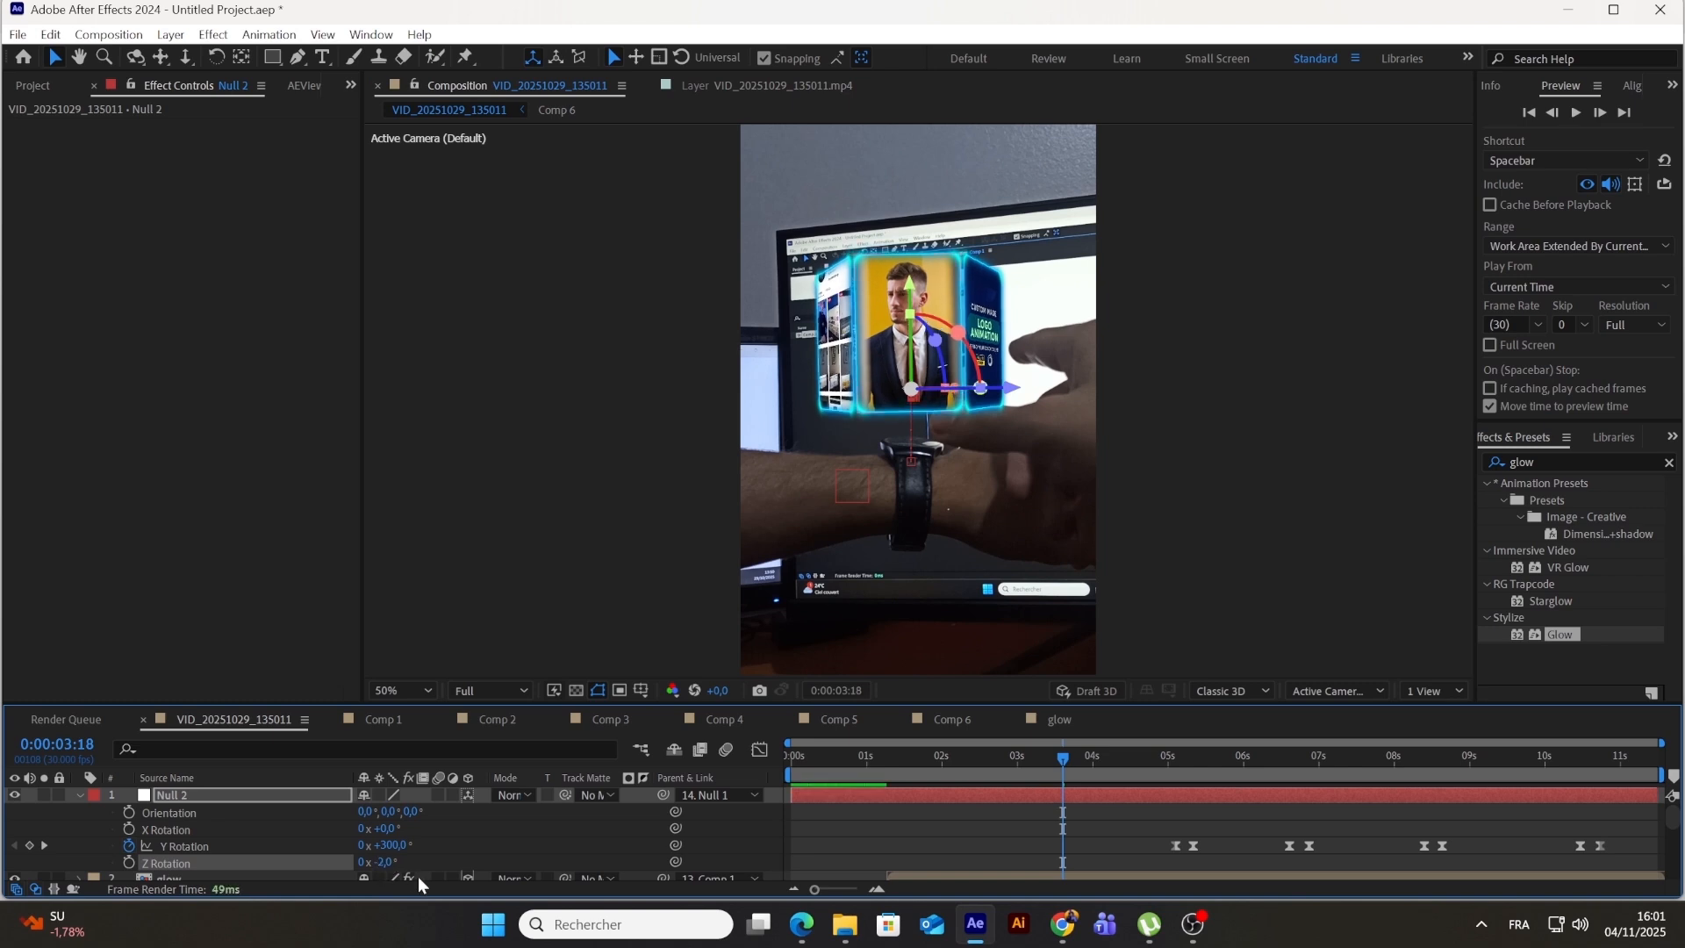
pyautogui.moveTo(384, 829); pyautogui.dragTo(395, 840)
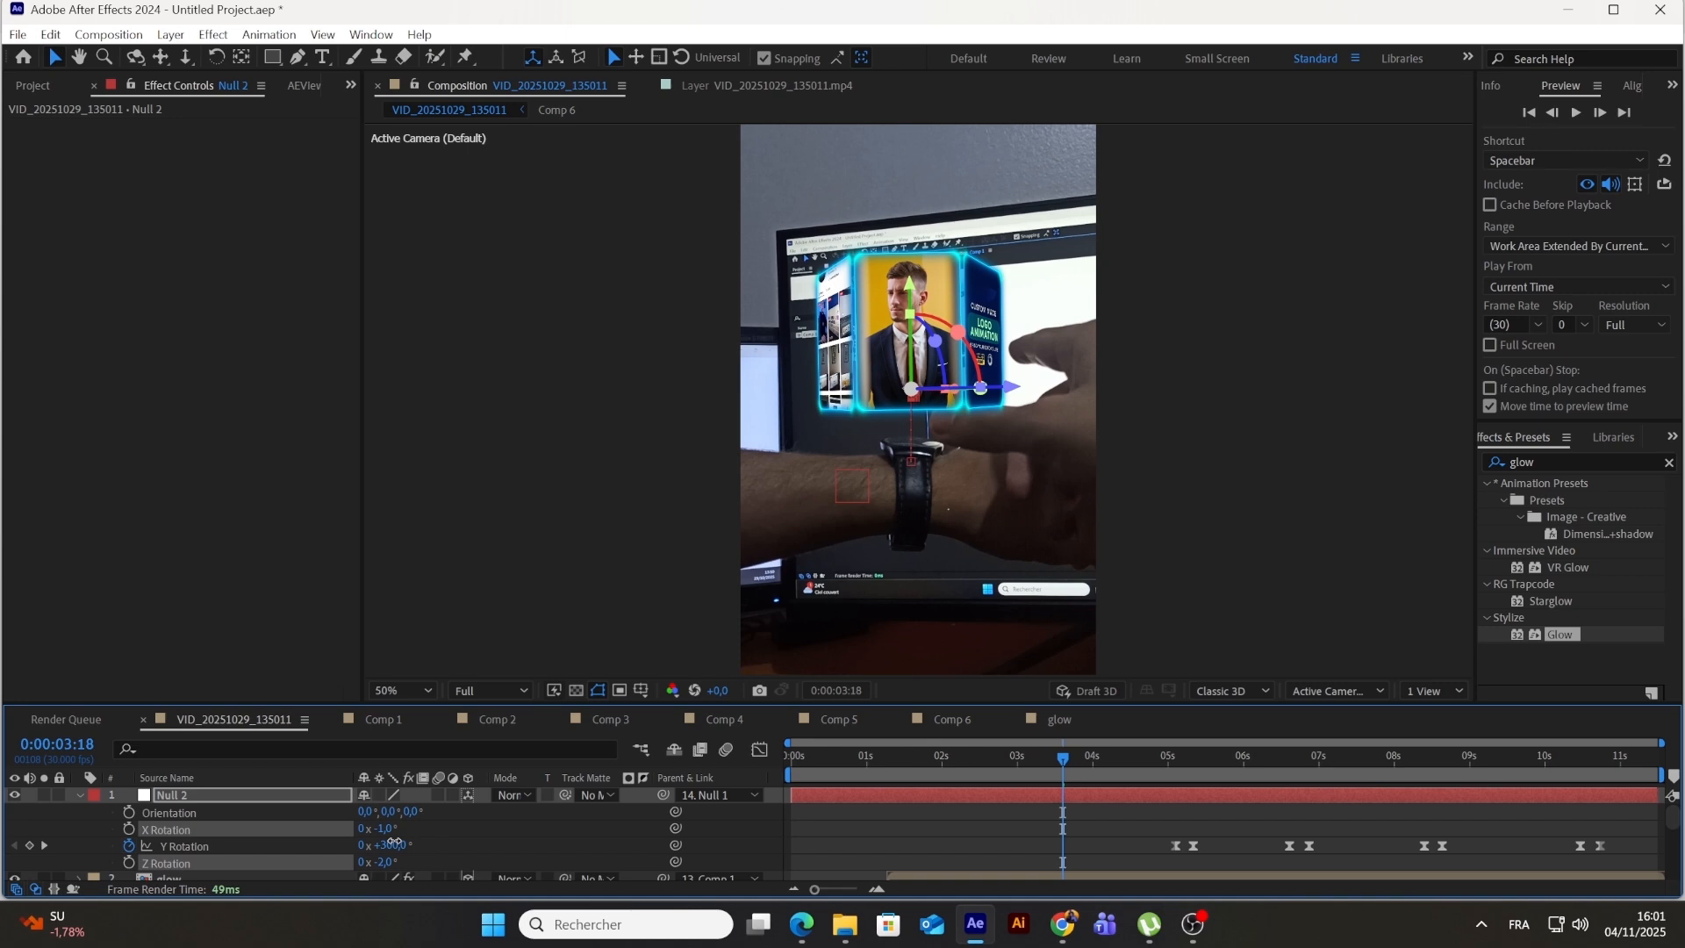
pyautogui.click(806, 838)
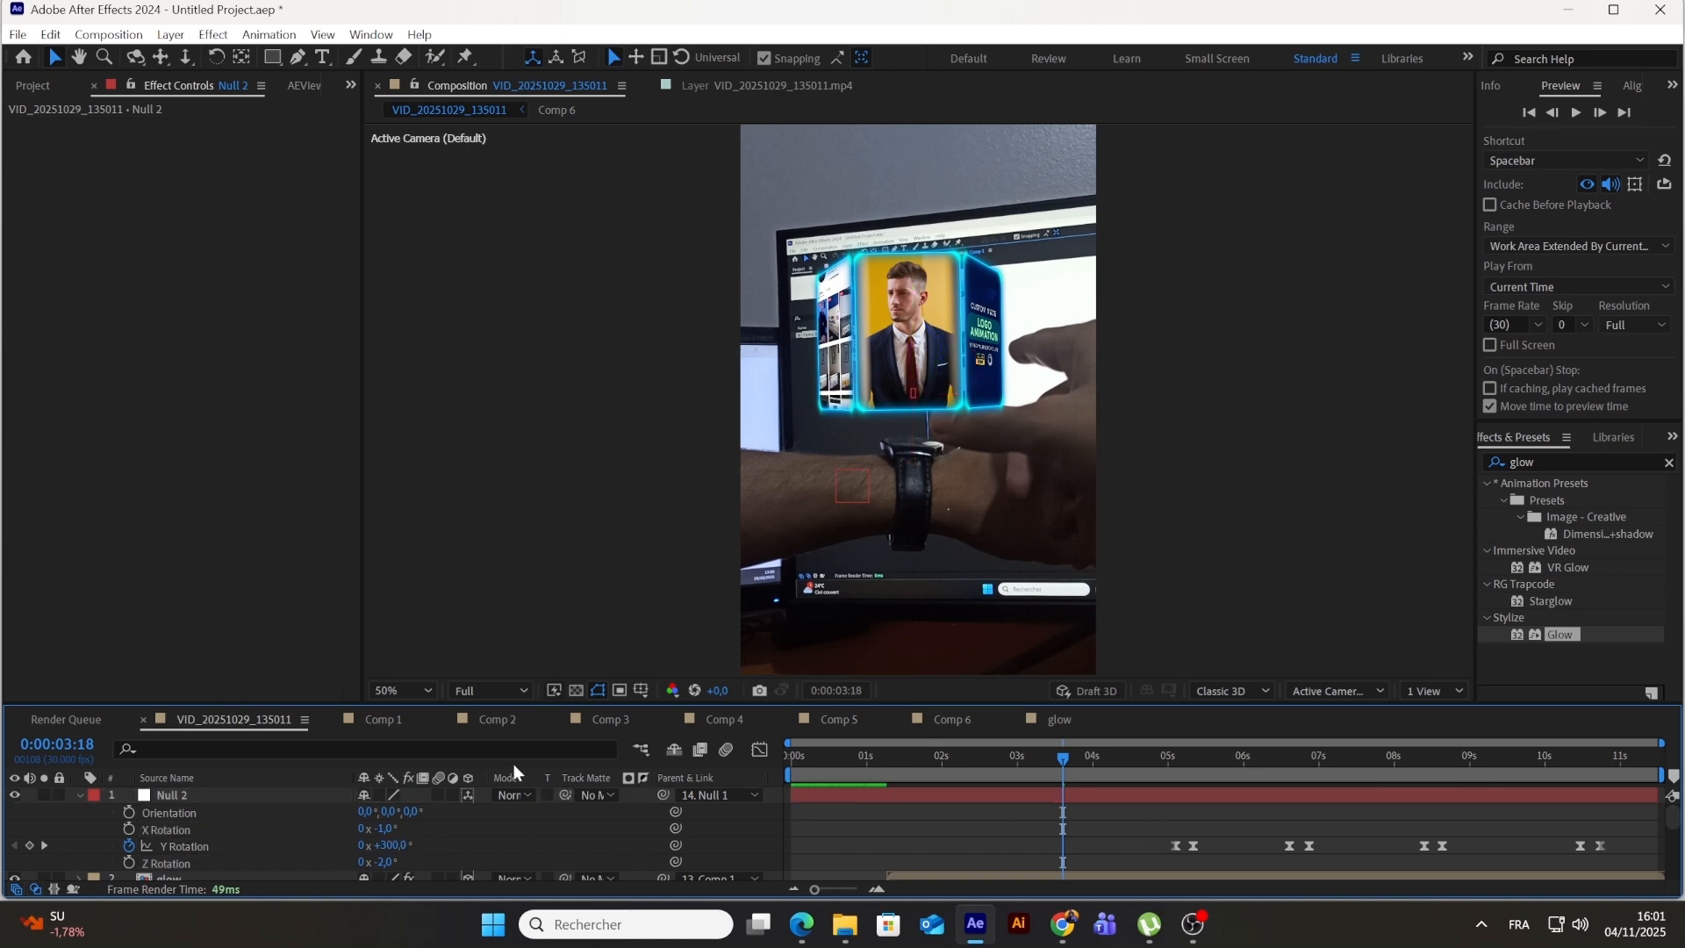
pyautogui.click(80, 795)
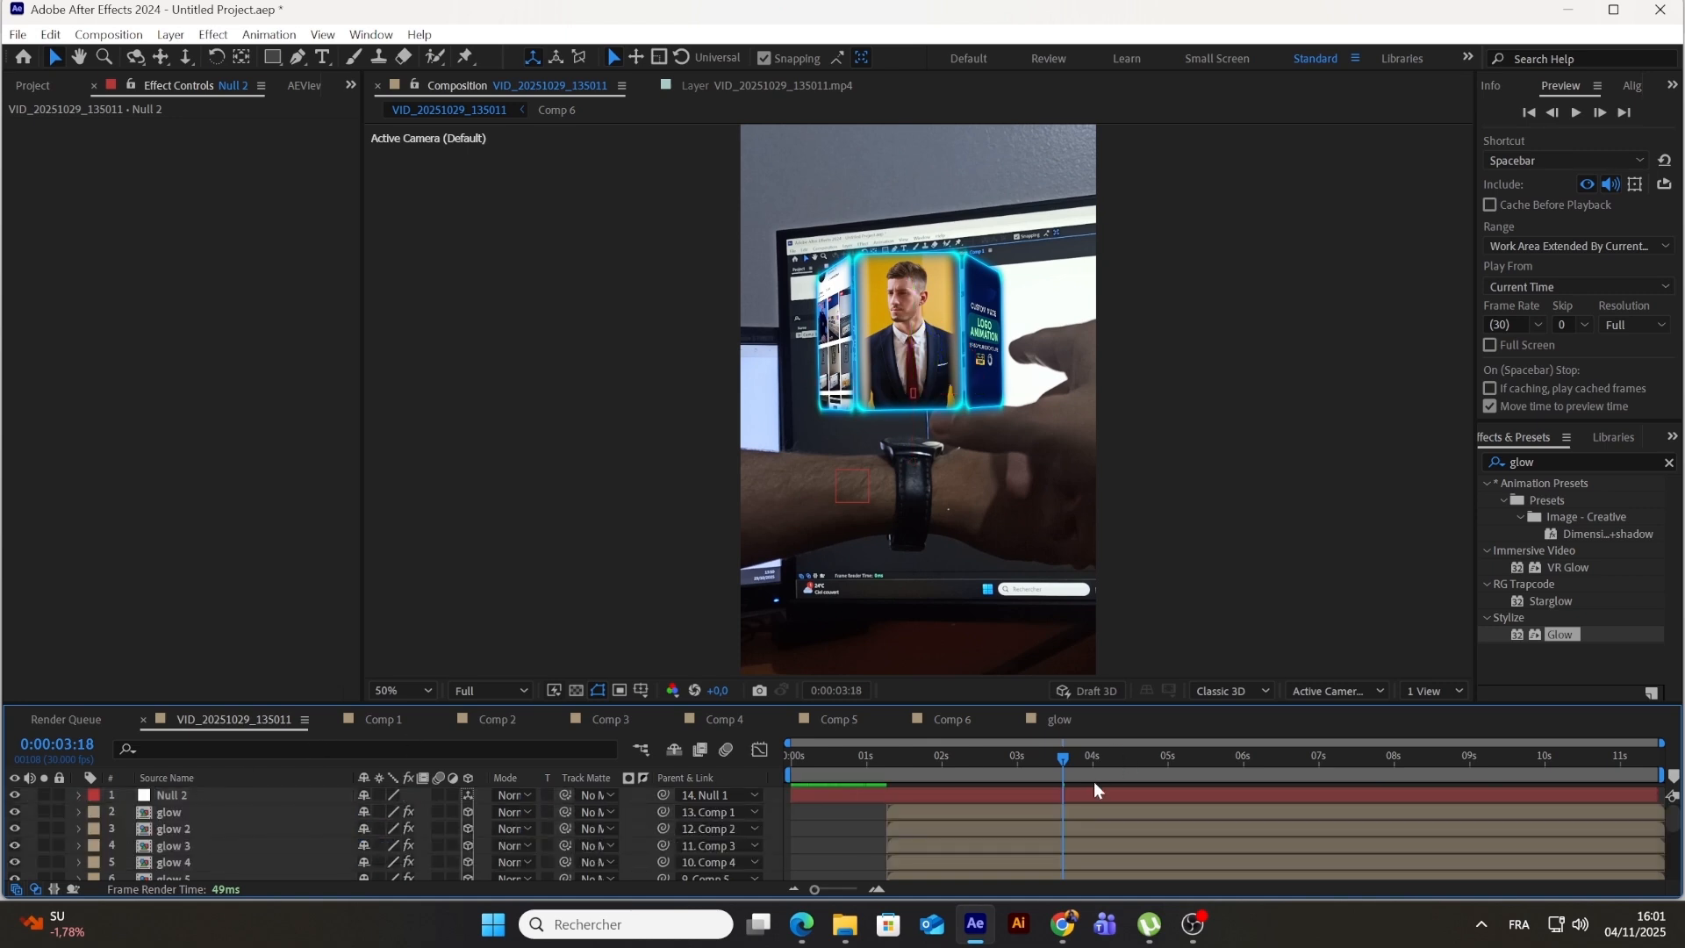
# Step: Search the effects for the CC light effects and add a new adjustment layer to the main composition
pyautogui.click(1550, 457)
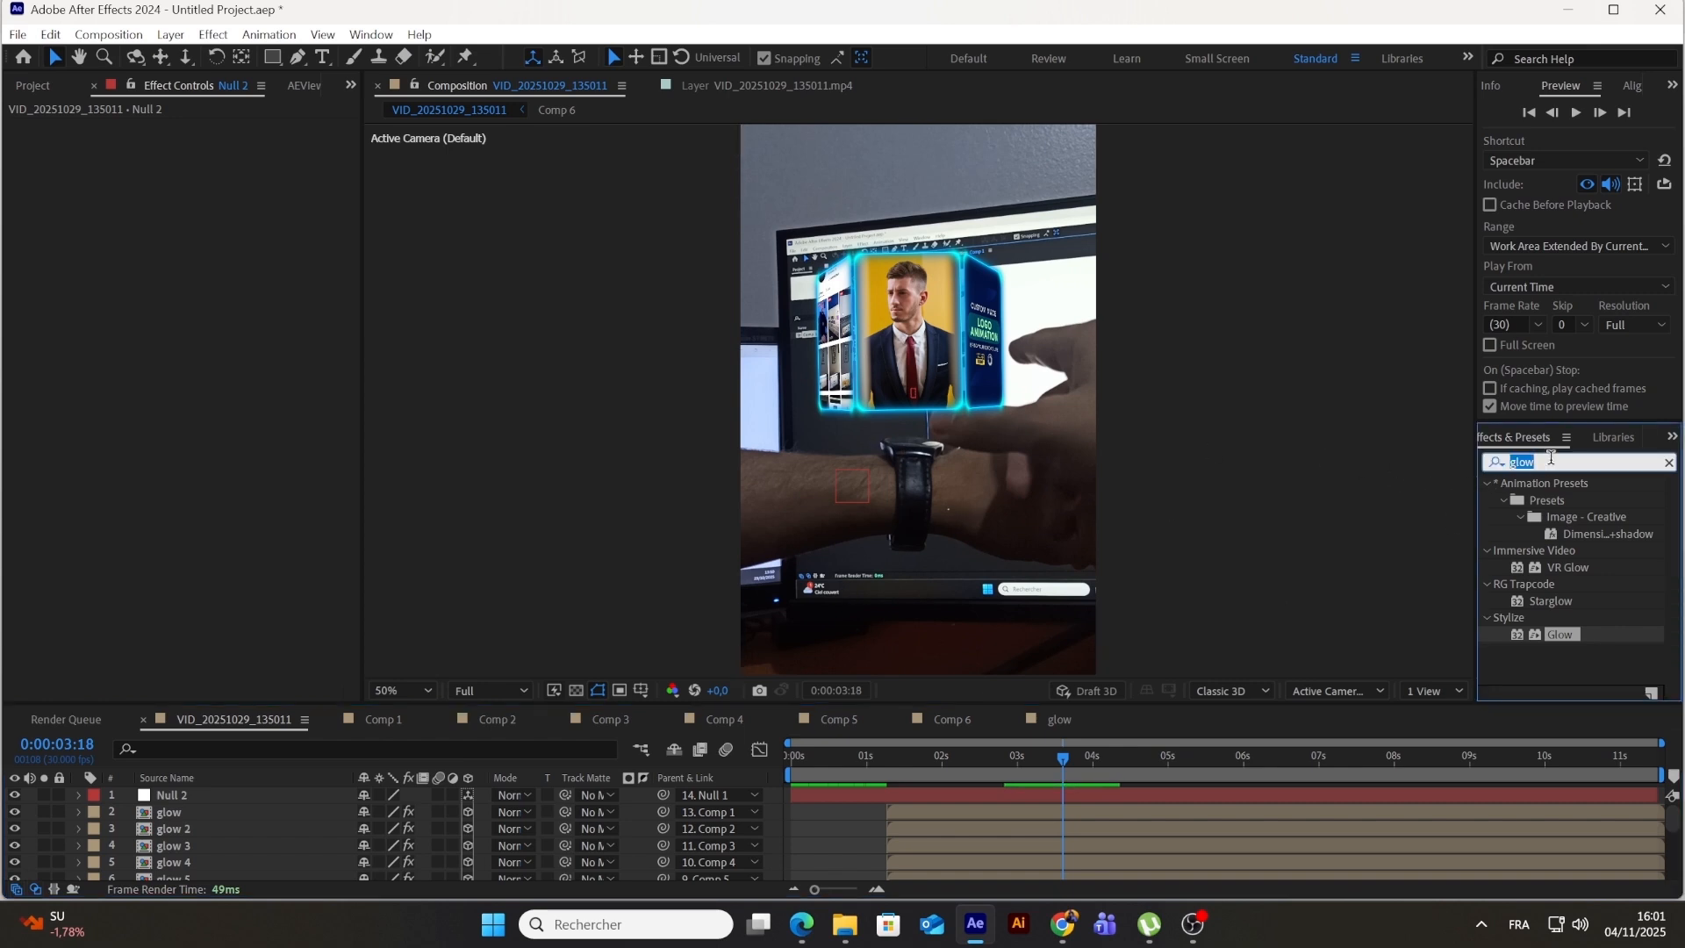
pyautogui.write('cc ligh')
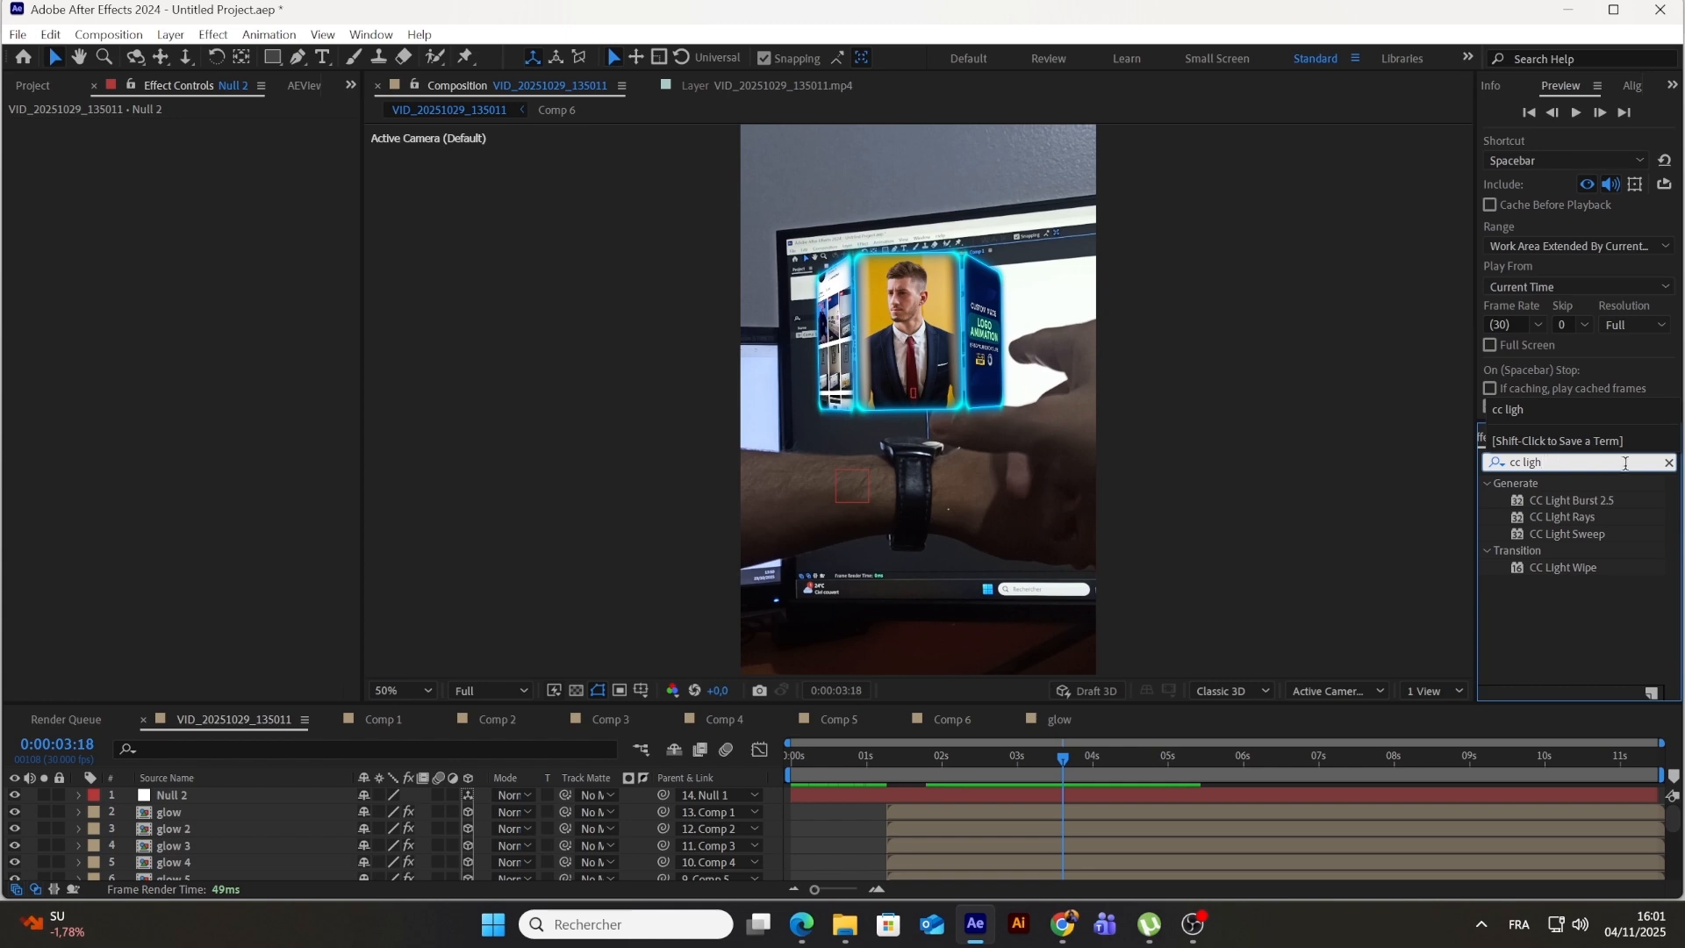
pyautogui.rightClick(772, 825)
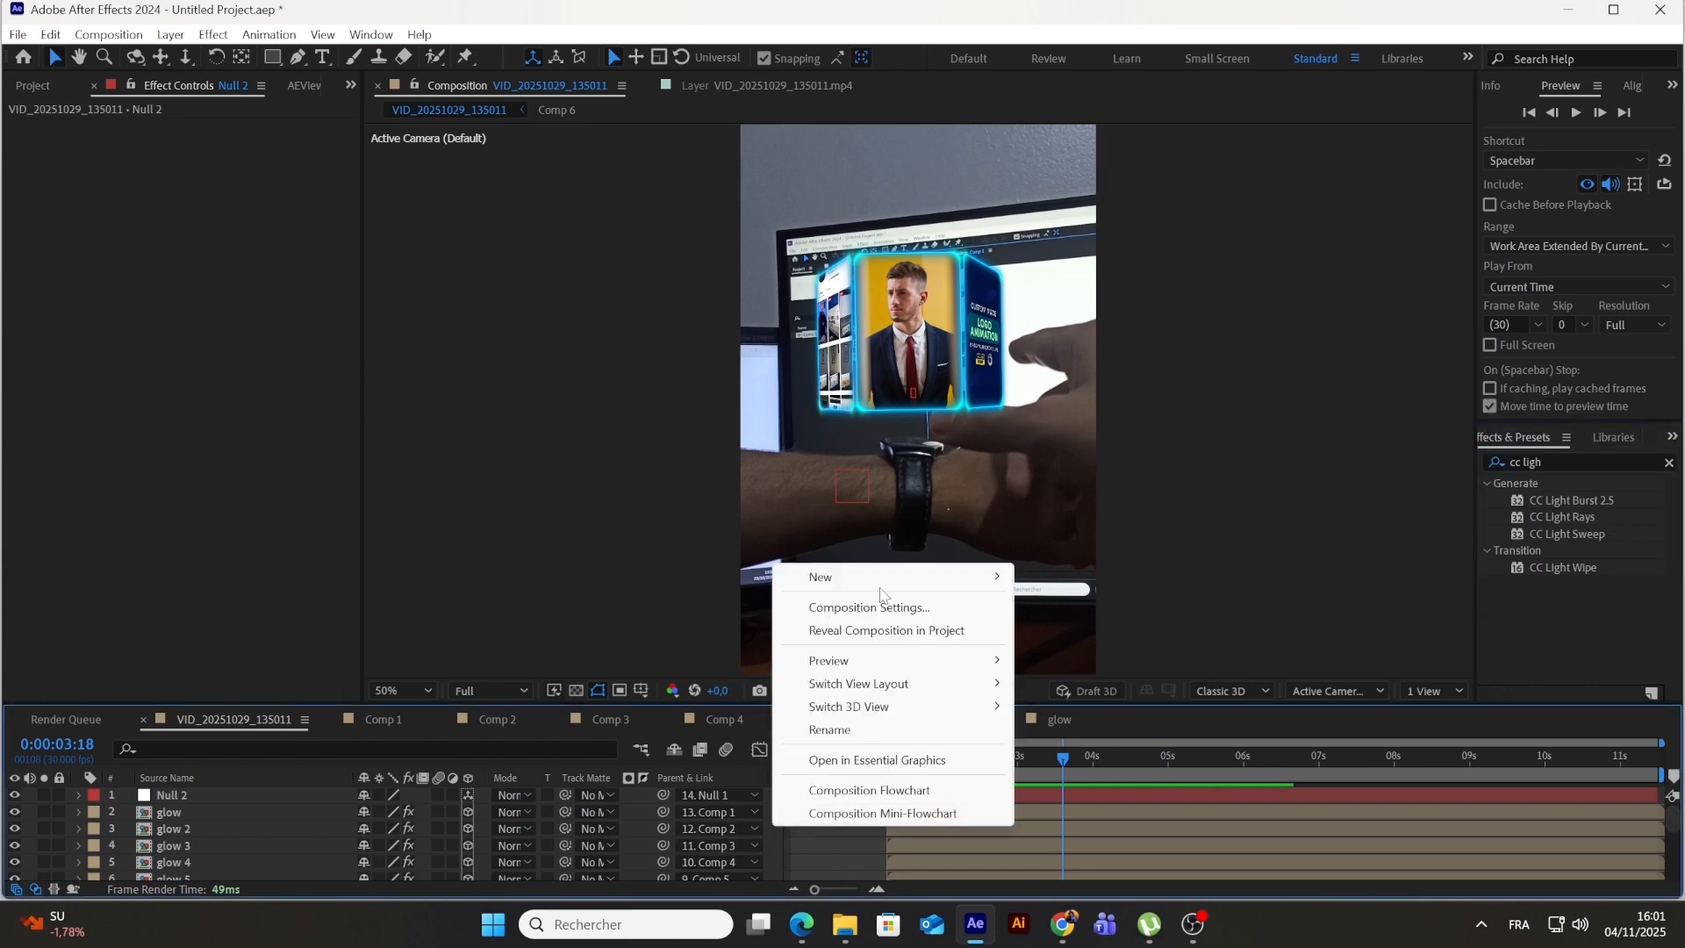
pyautogui.moveTo(869, 577)
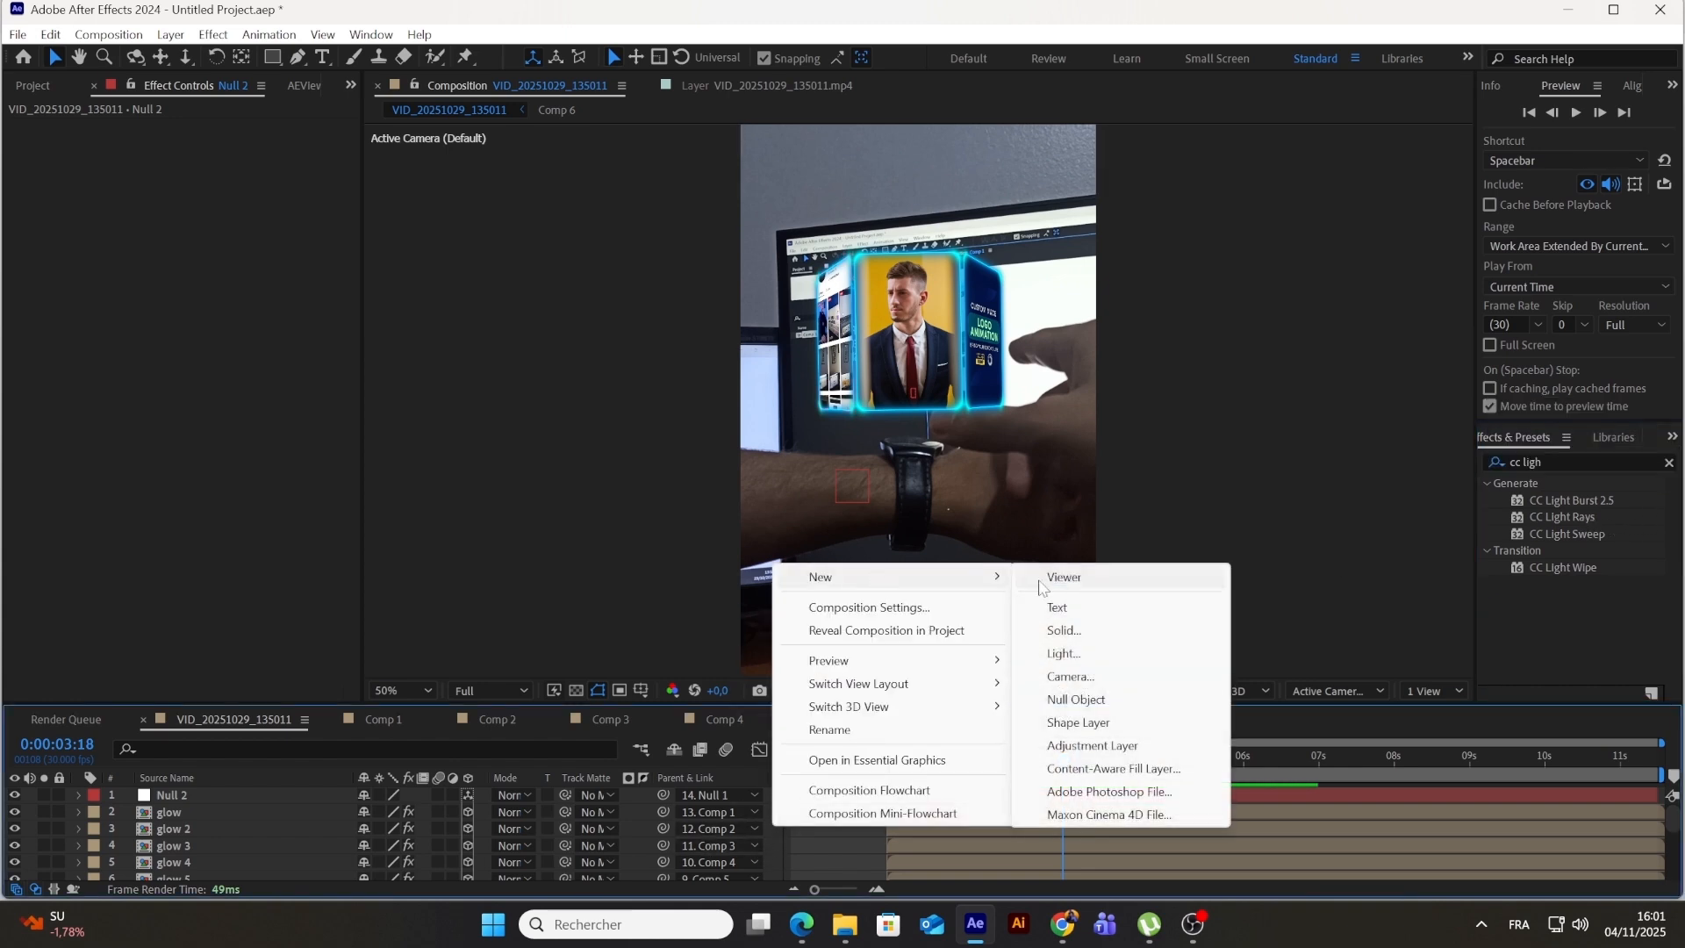
pyautogui.click(1092, 747)
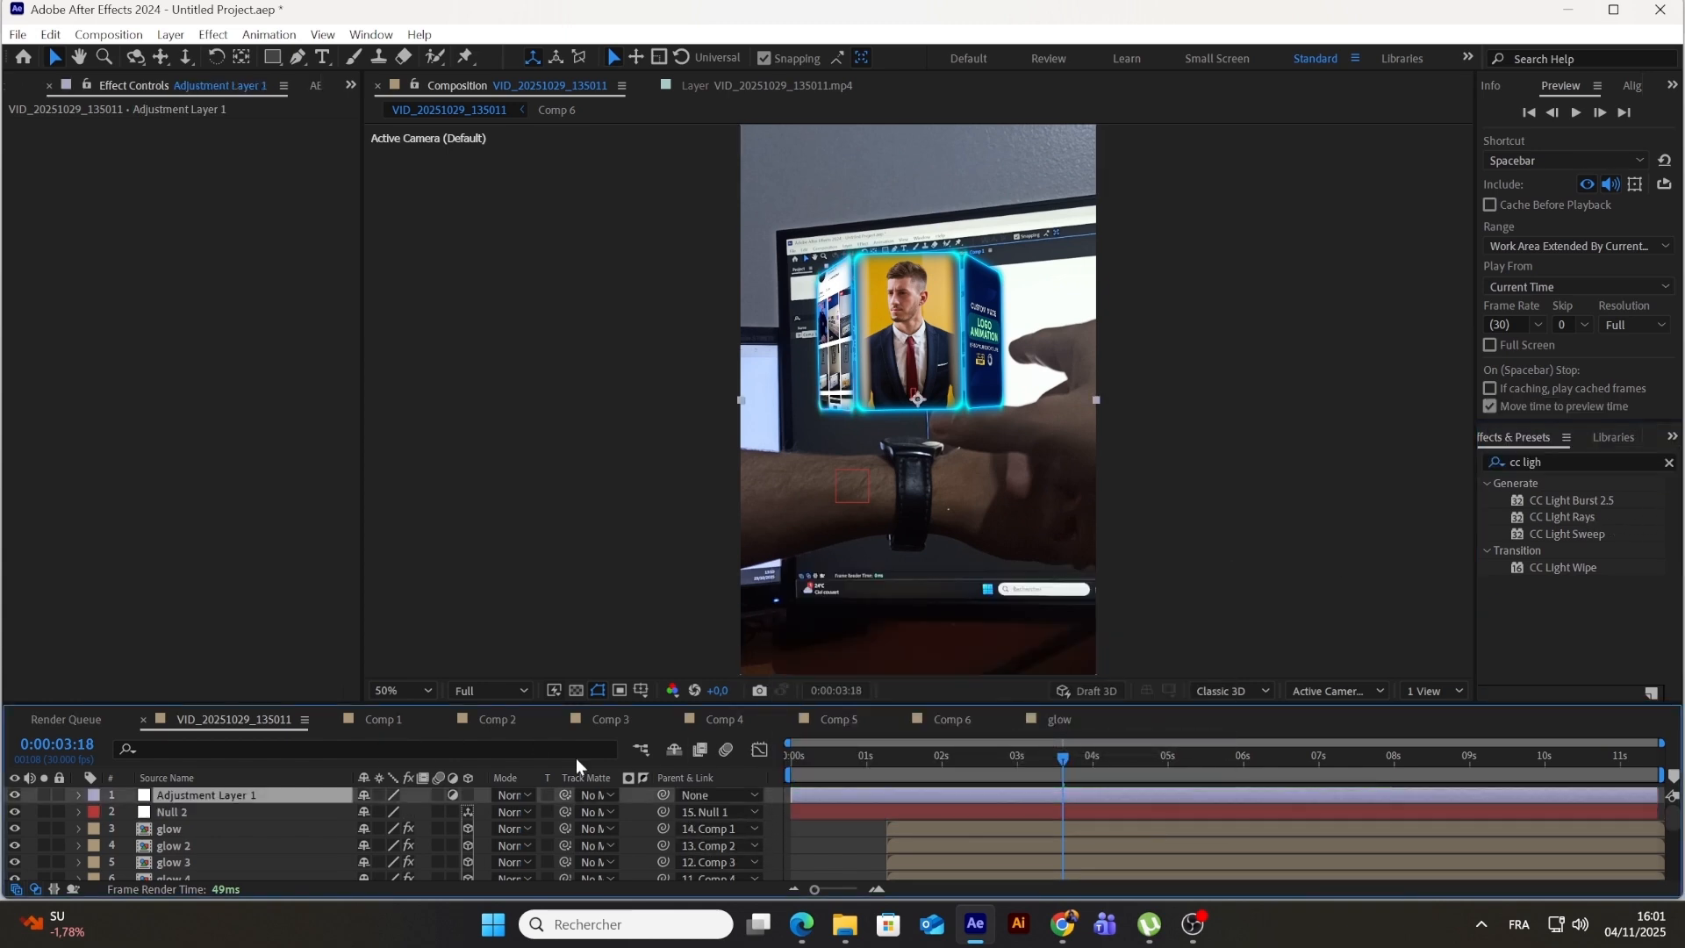
# Step: Apply CC Light Rays to the adjustment layer, centred on the watch at about 590, 1098, with Intensity 155 and Radius 14
pyautogui.click(1549, 519)
pyautogui.moveTo(1561, 517); pyautogui.dragTo(223, 795)
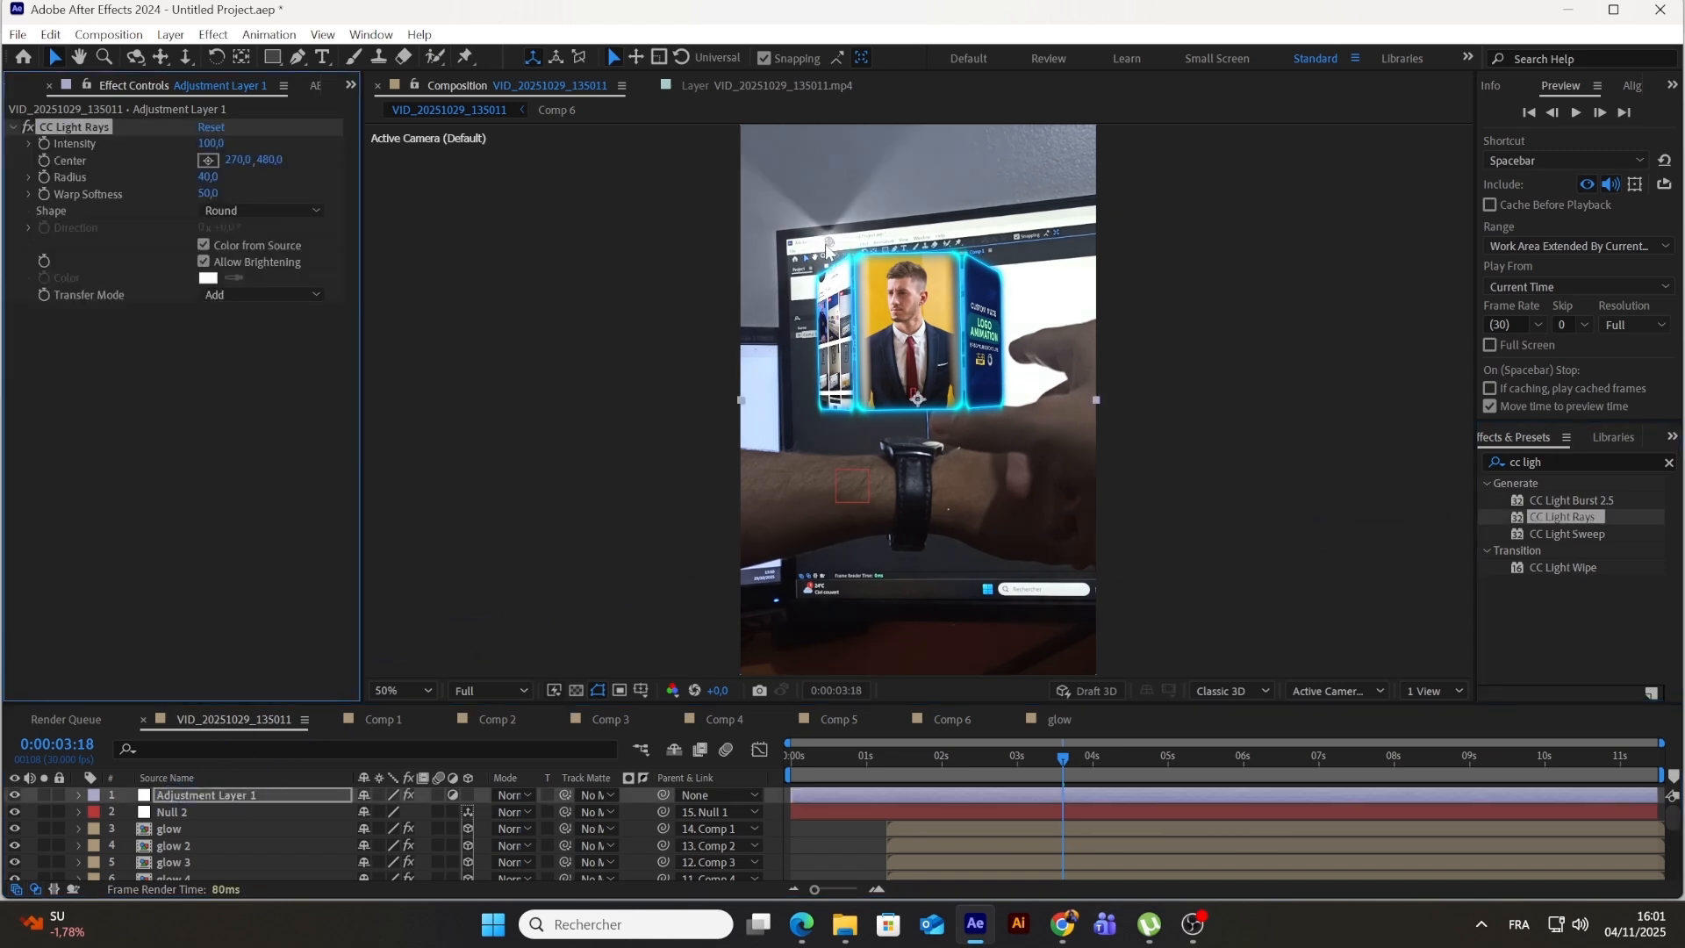
pyautogui.moveTo(828, 250); pyautogui.dragTo(931, 446)
pyautogui.moveTo(211, 143); pyautogui.dragTo(245, 141)
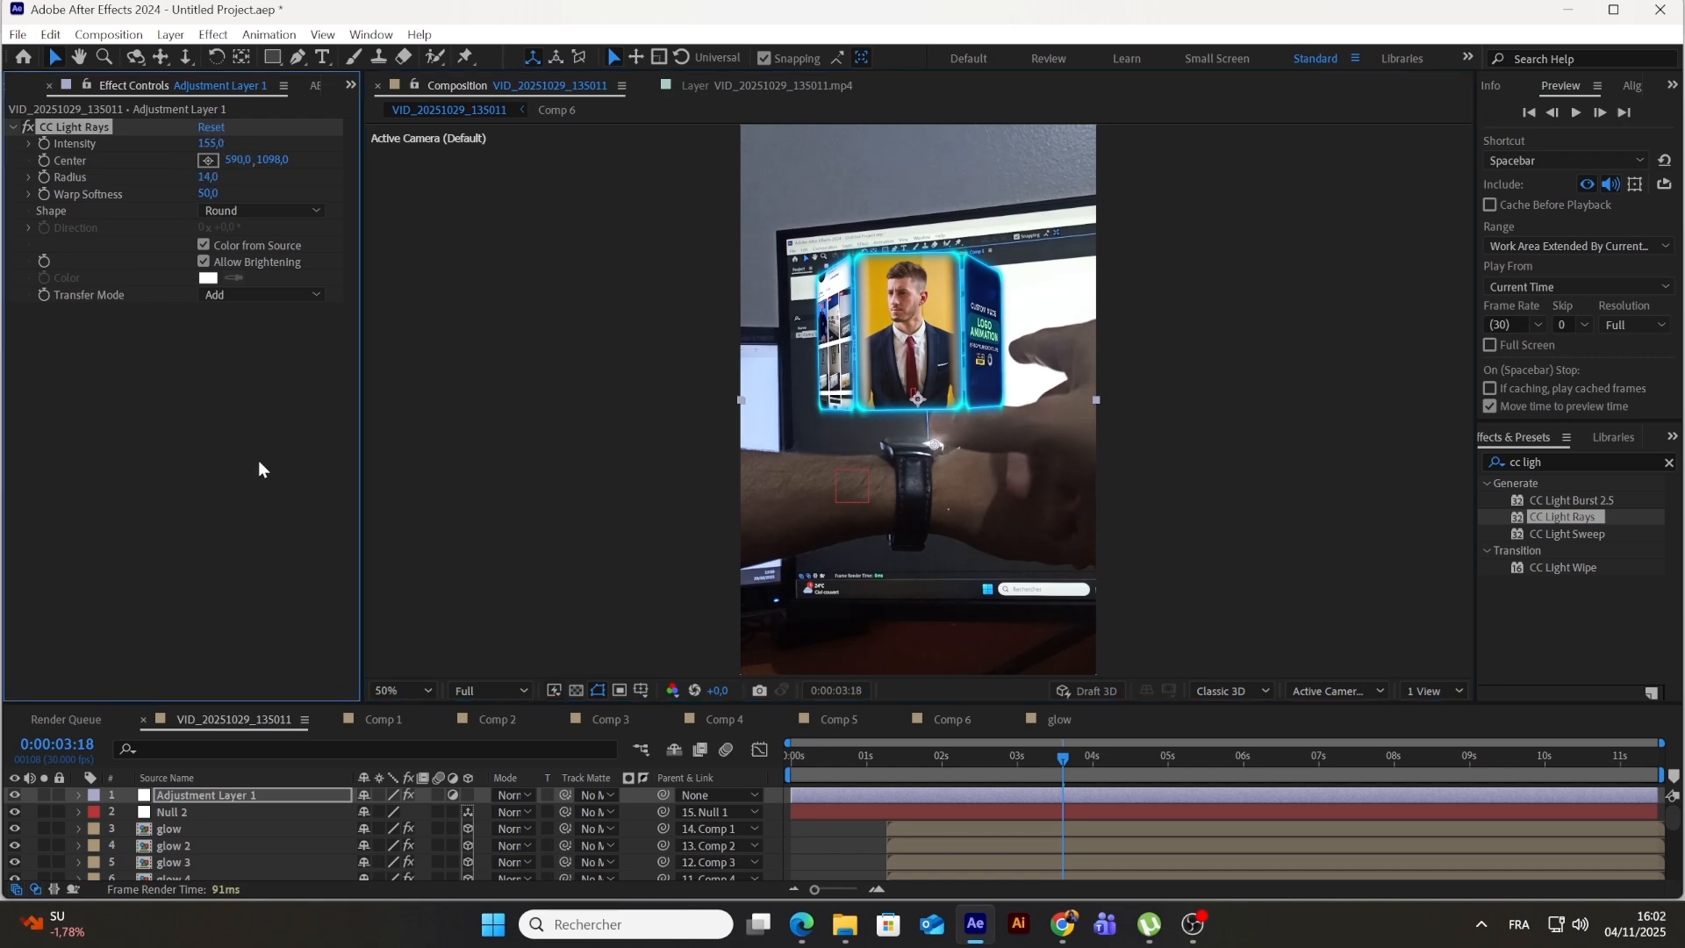
# Step: Animate the CC Light Rays Intensity from 0 at 0:00:03:07 to 155 at 0:00:03:20
pyautogui.moveTo(1060, 761)
pyautogui.mouseDown()
pyautogui.moveTo(914, 756)
pyautogui.moveTo(1032, 745)
pyautogui.mouseUp()
pyautogui.click(43, 144)
pyautogui.click(1069, 760)
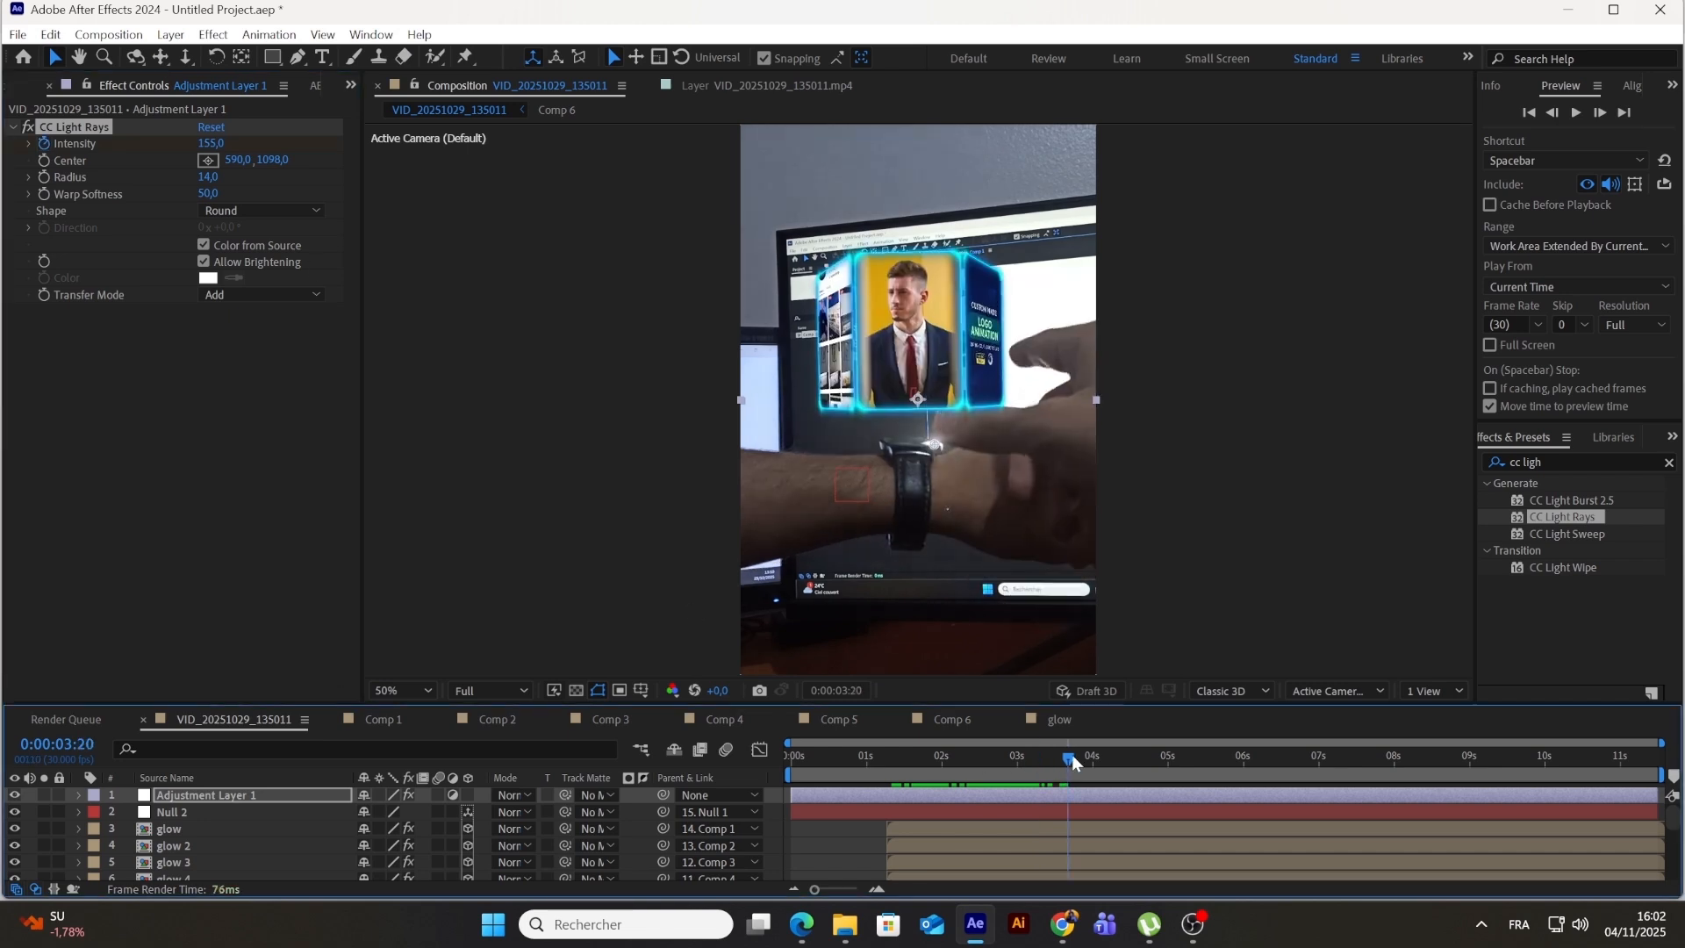
pyautogui.press('u')
pyautogui.click(29, 829)
pyautogui.click(15, 828)
pyautogui.click(367, 827)
pyautogui.write('0')
pyautogui.press('Return')
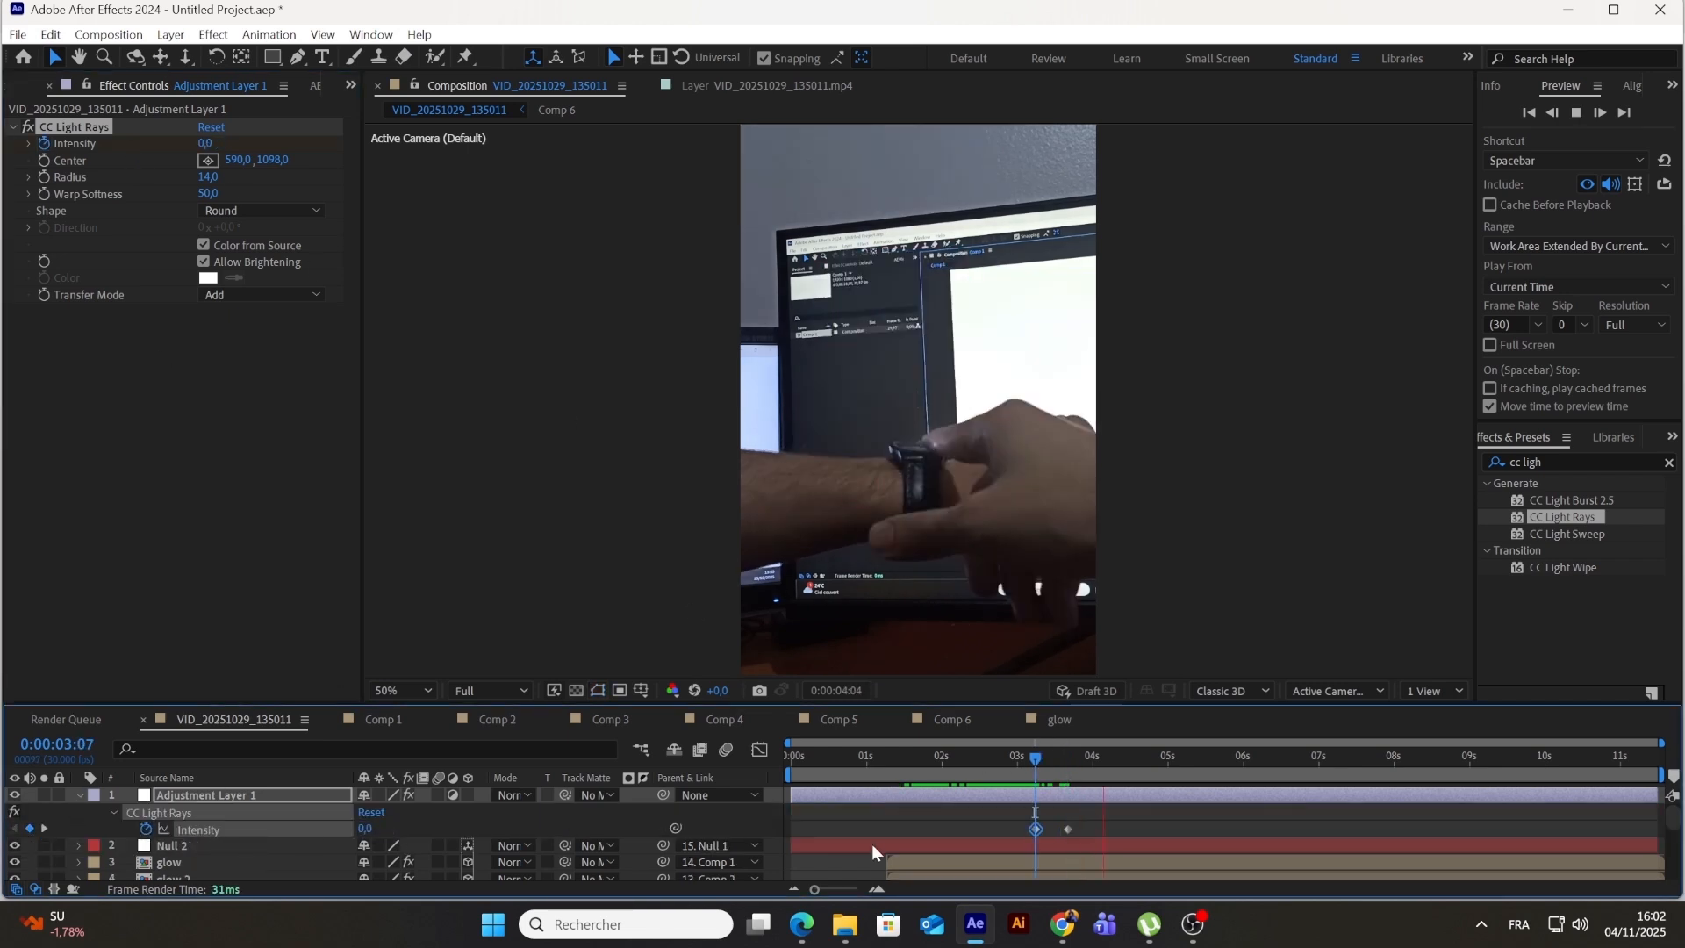
# Step: Play back the light rays and carousel from 0:00:03:05 to check whether the rays follow the watch
pyautogui.moveTo(1036, 758)
pyautogui.mouseDown()
pyautogui.moveTo(1103, 760)
pyautogui.moveTo(1032, 756)
pyautogui.mouseUp()
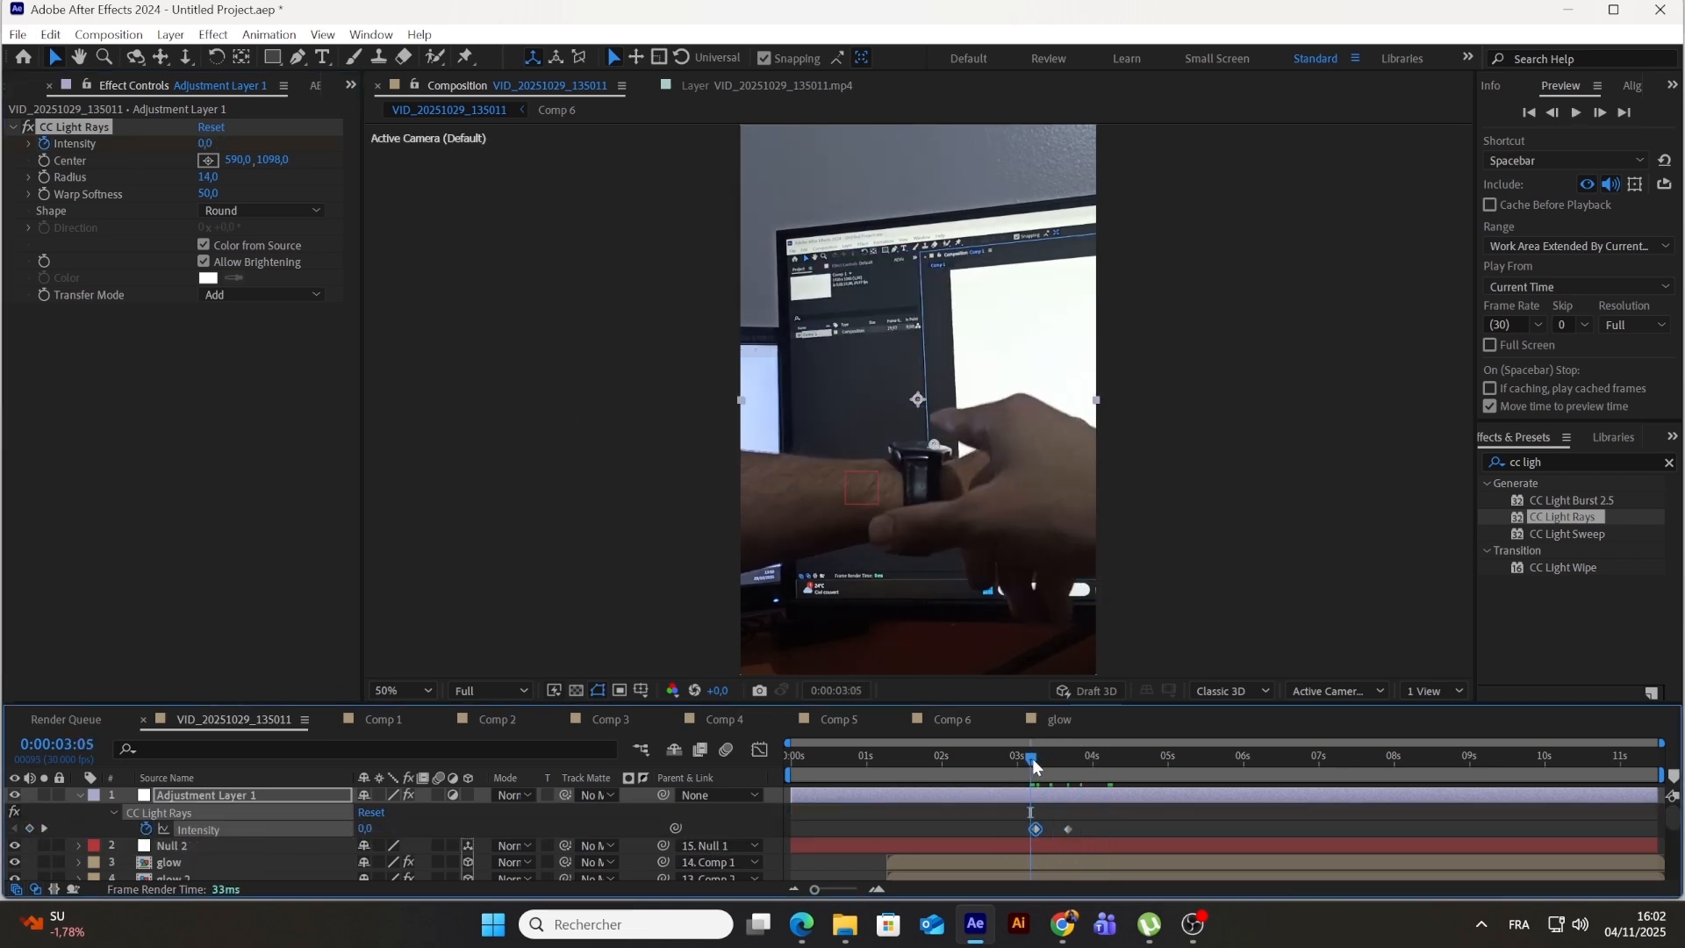
pyautogui.press('space')
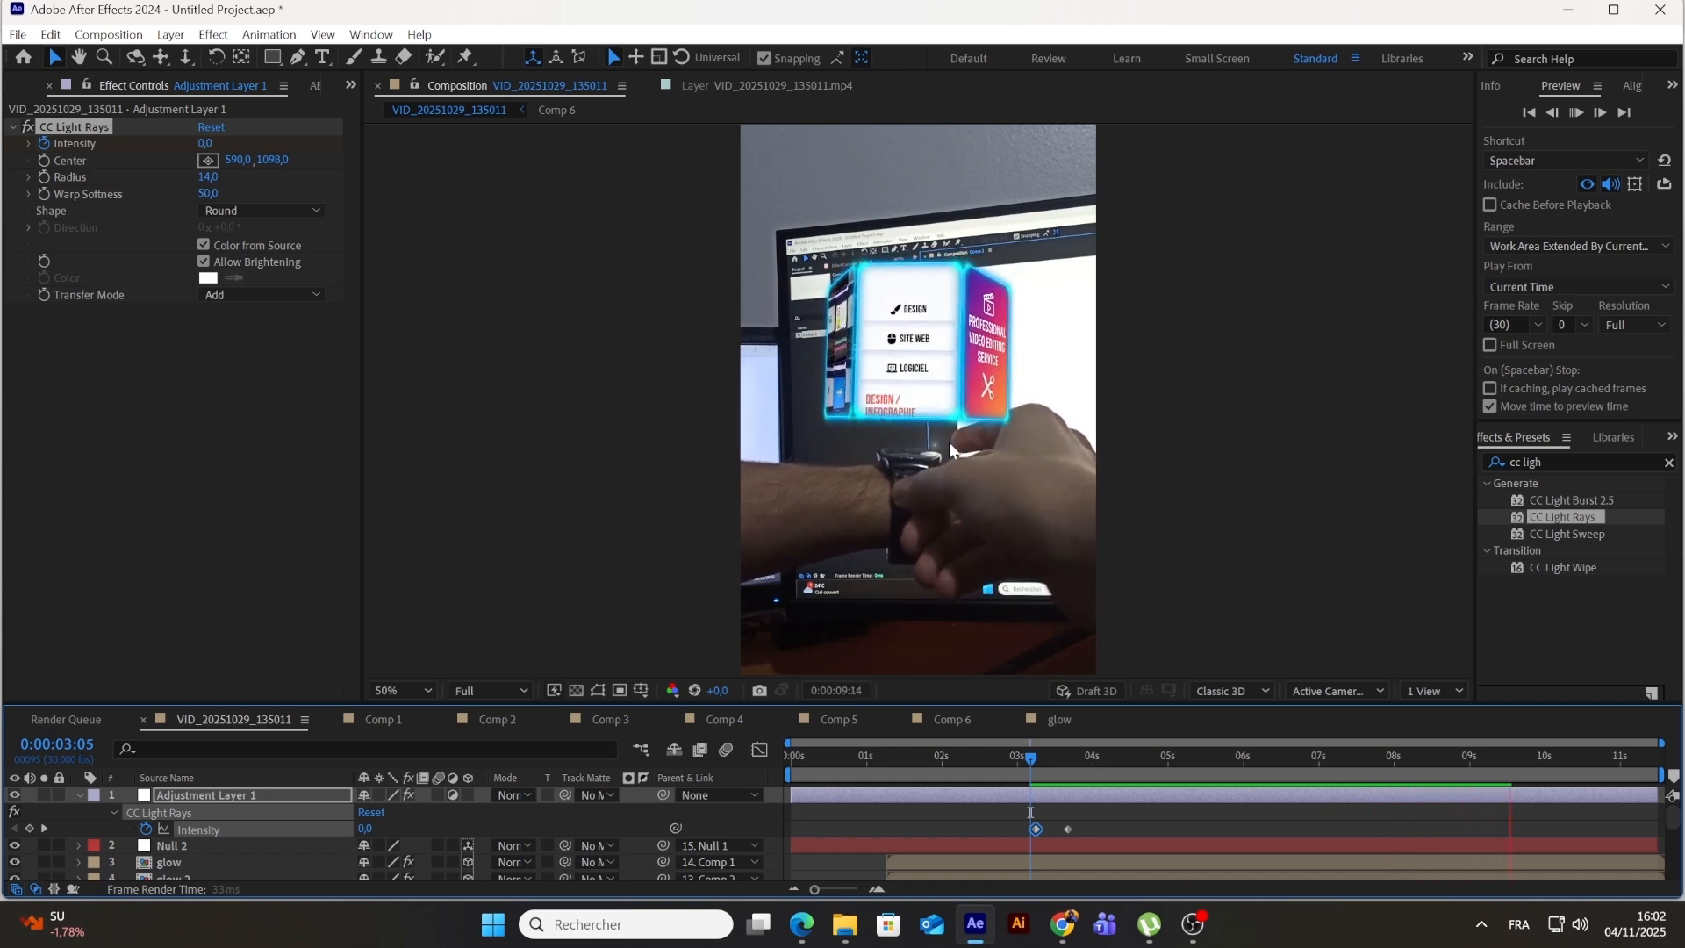
pyautogui.moveTo(1598, 761); pyautogui.dragTo(1101, 793)
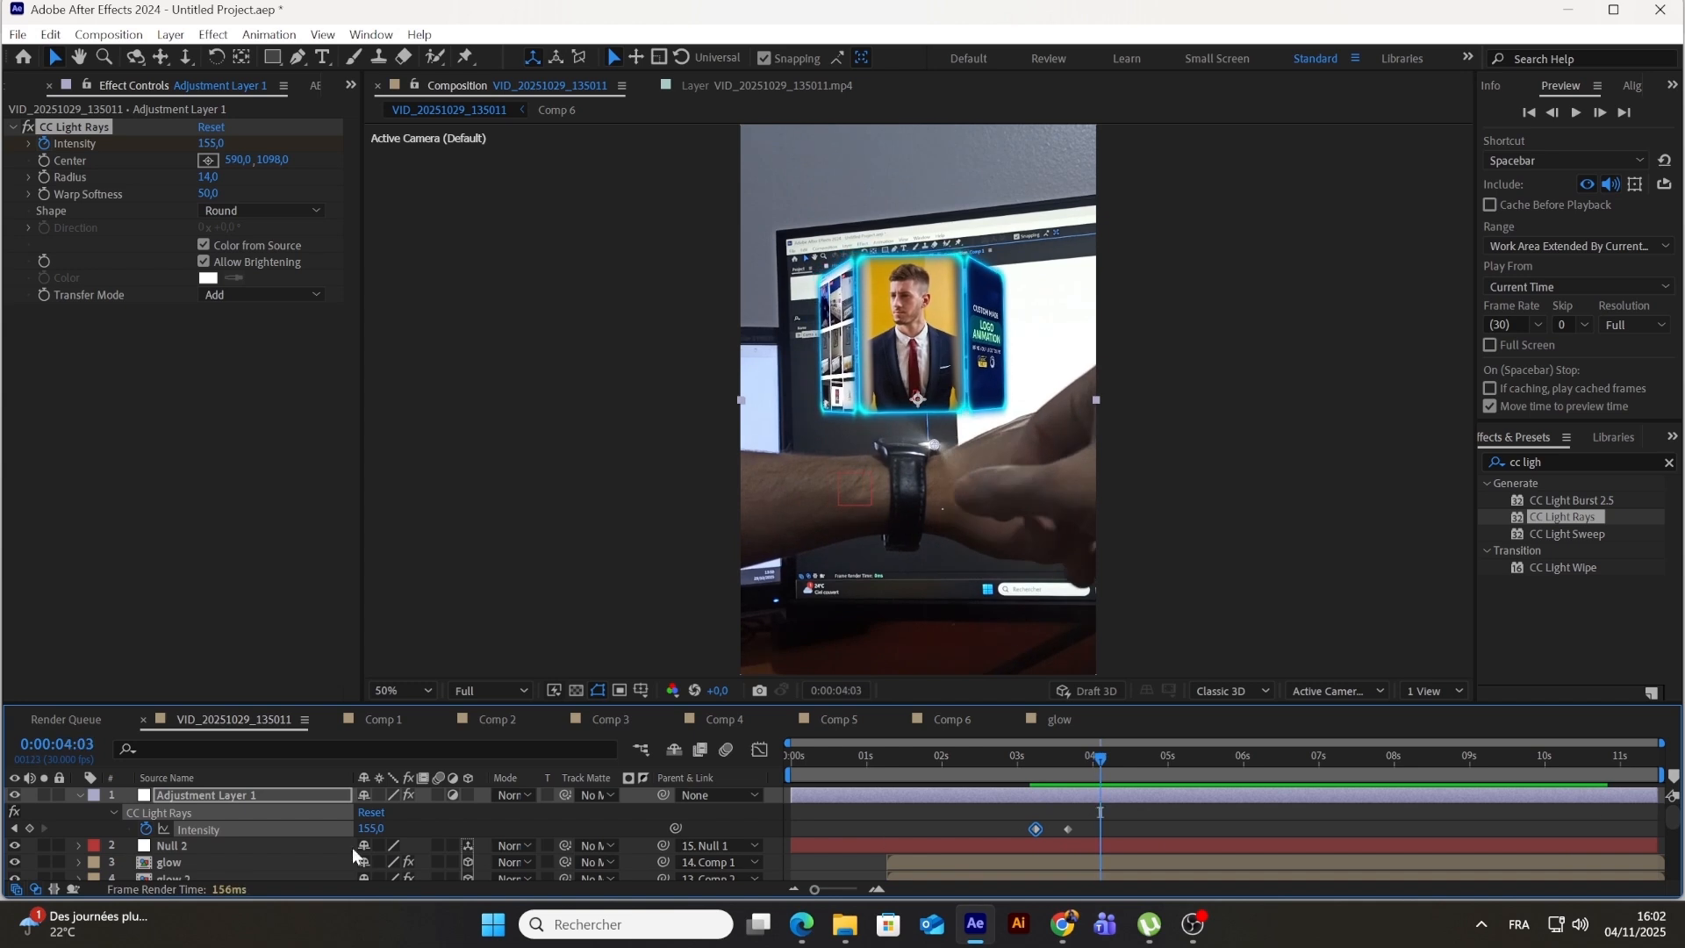
pyautogui.click(76, 797)
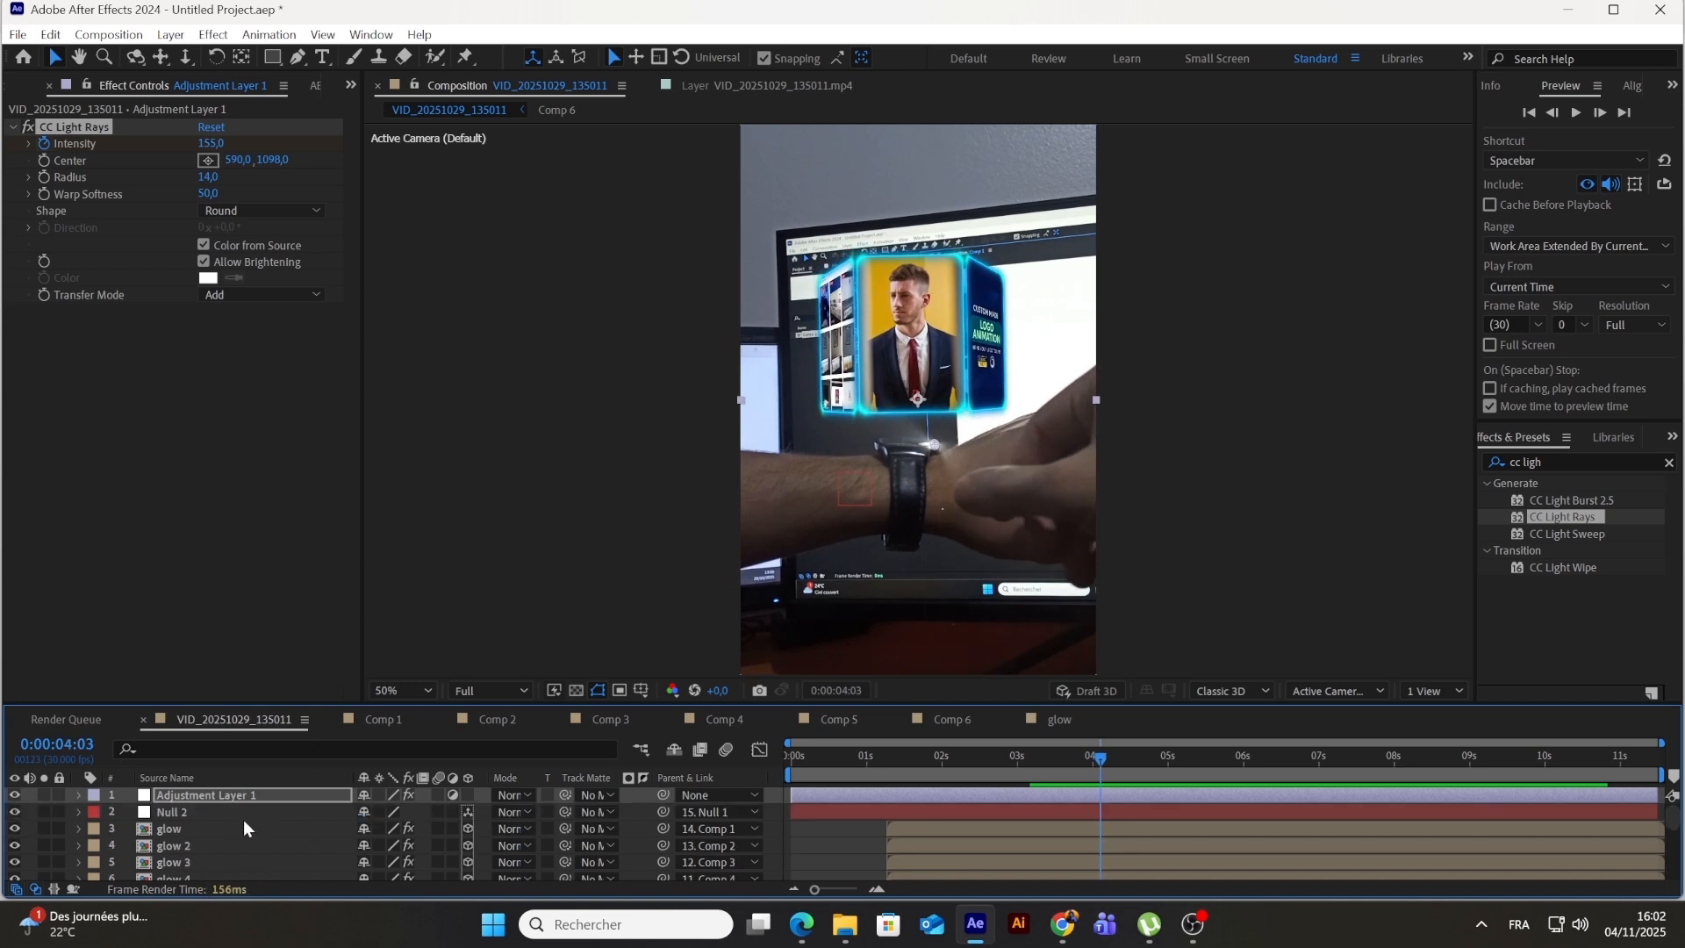
# Step: Add an expression to the CC Light Rays Center that links it to Null 1's Position
pyautogui.keyDown('alt'); pyautogui.click(43, 160); pyautogui.keyUp('alt')
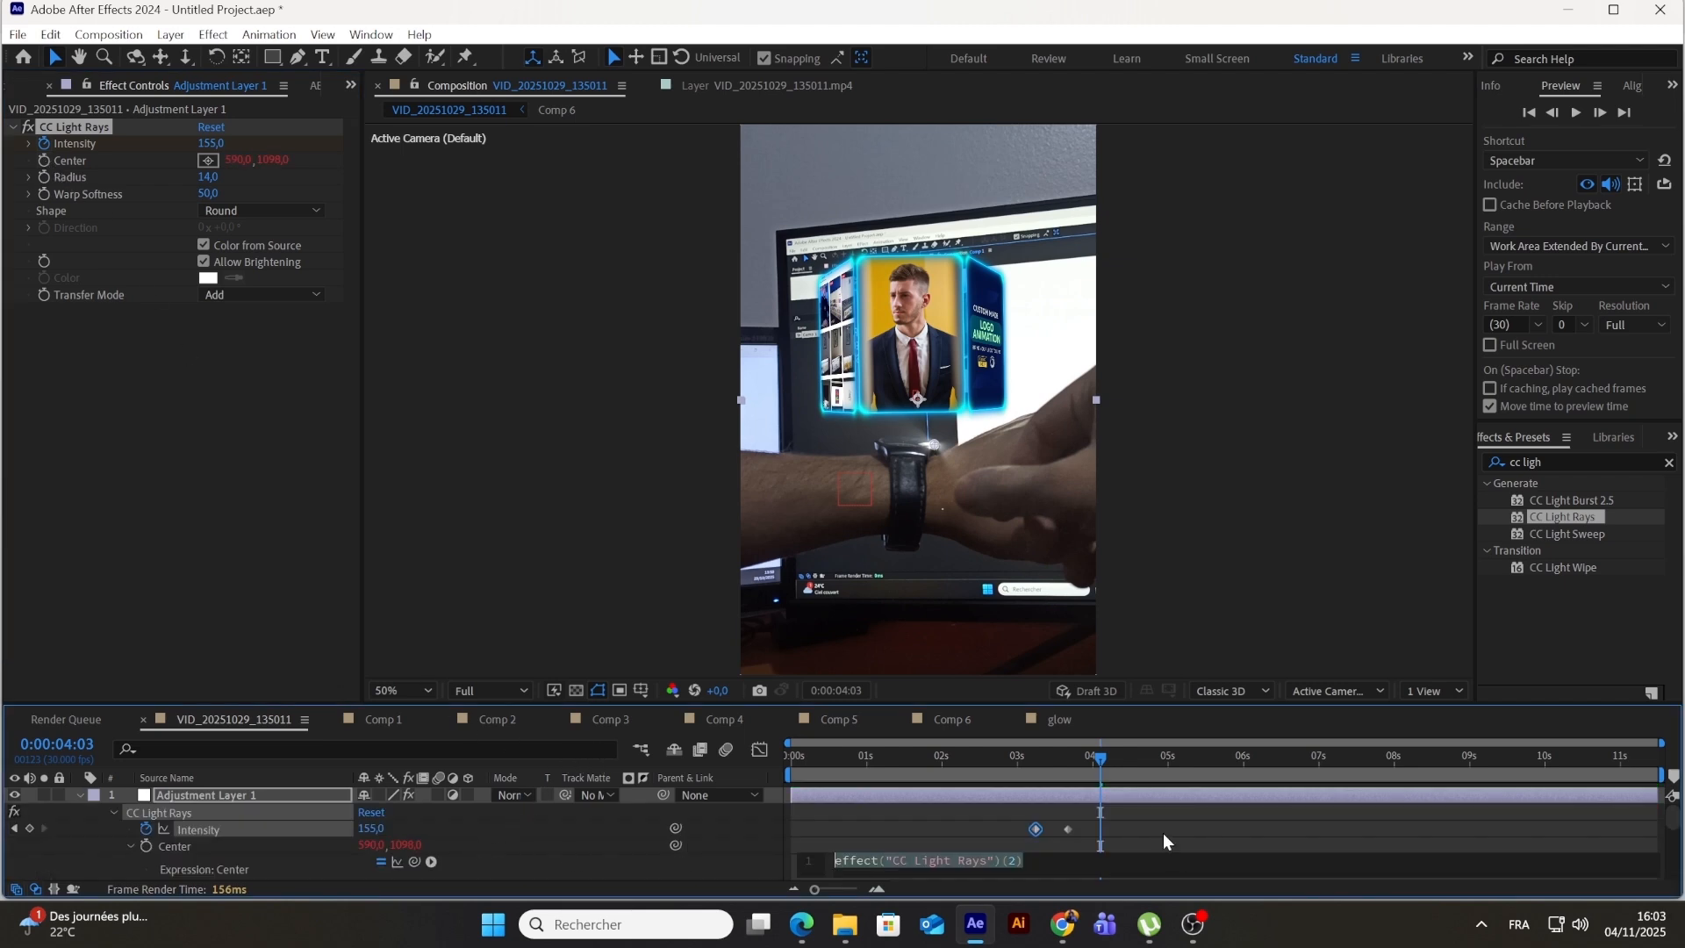
pyautogui.moveTo(1099, 755); pyautogui.dragTo(987, 777)
pyautogui.click(999, 866)
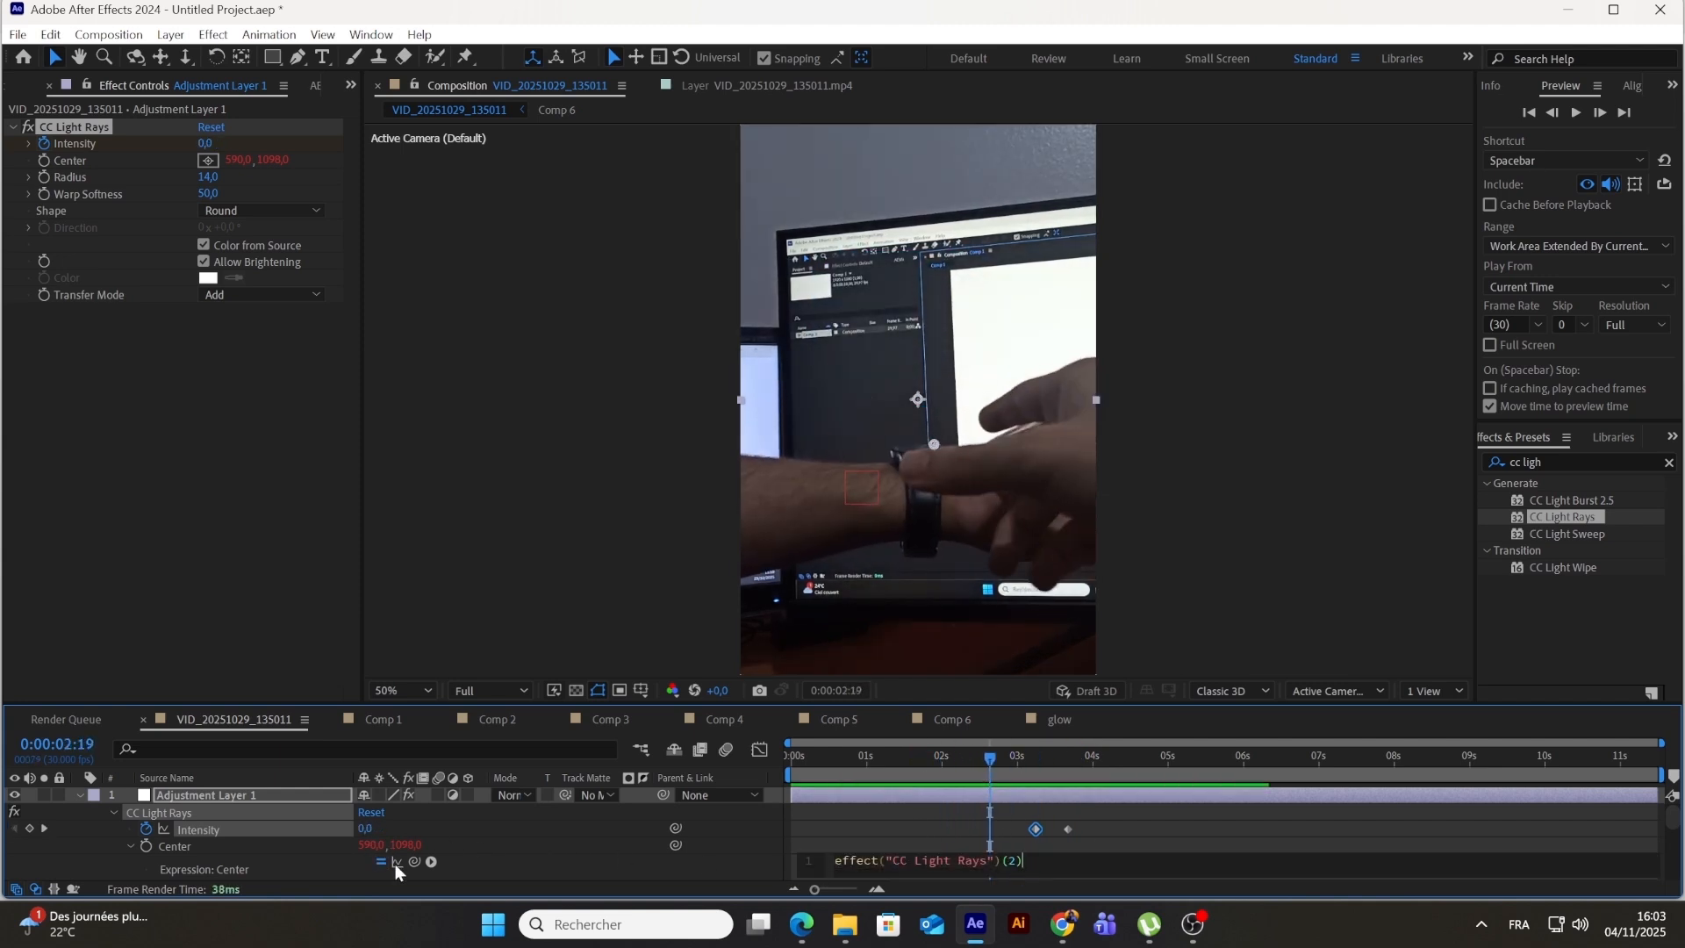
pyautogui.scroll(-5, 410, 862)
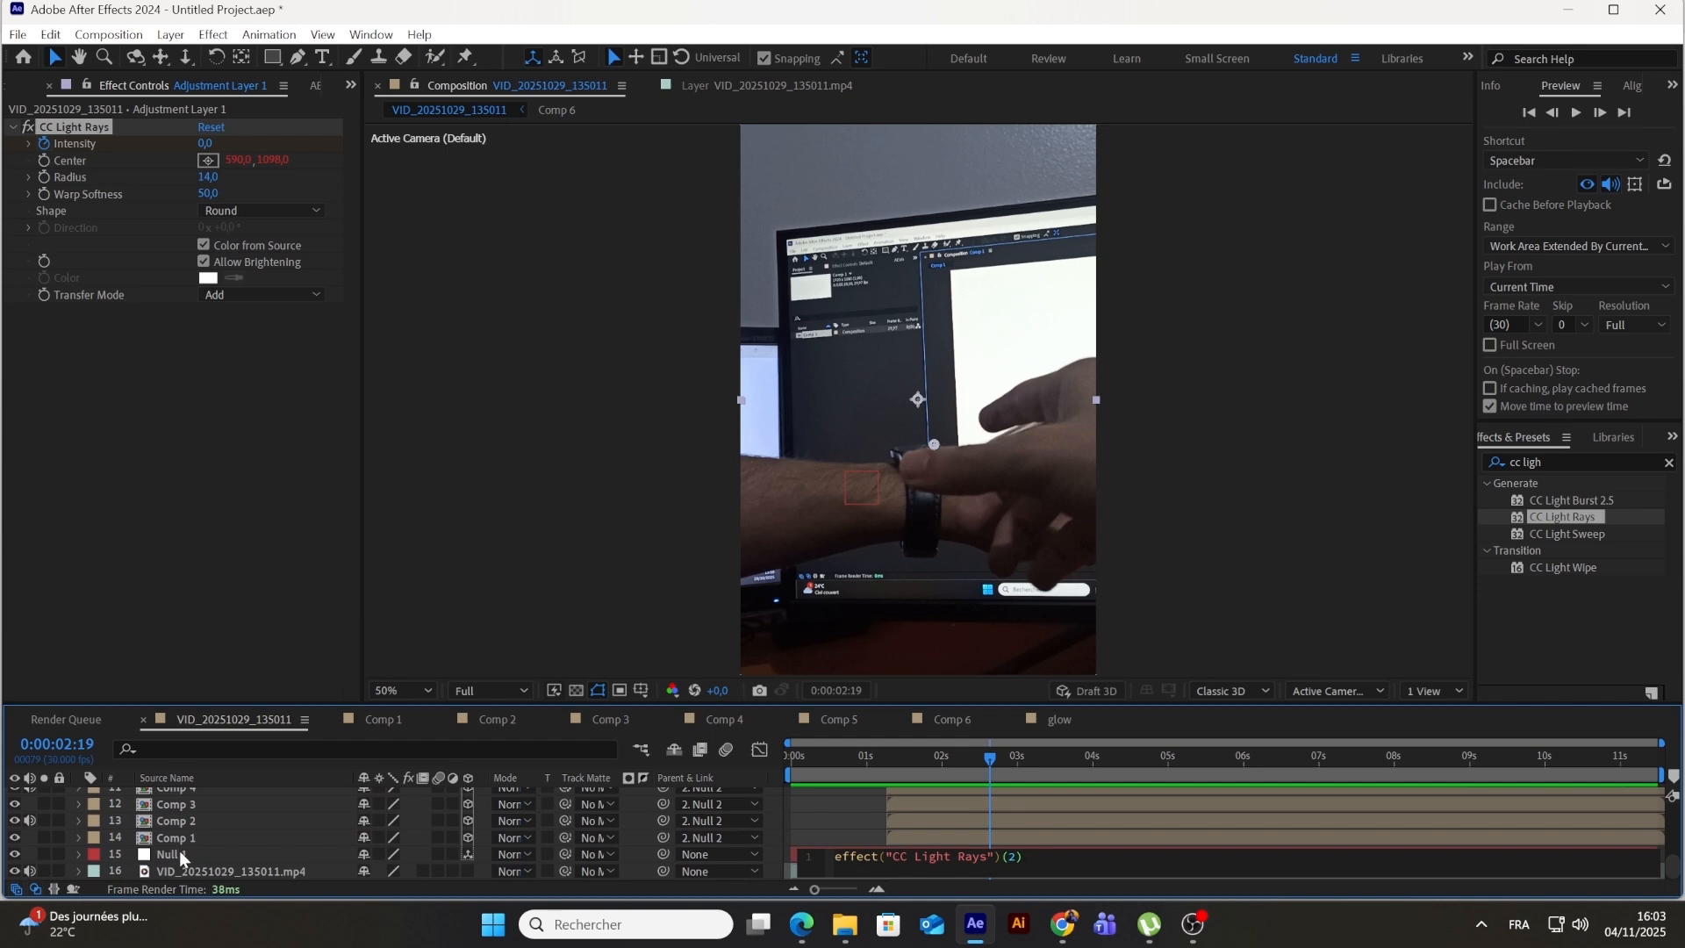
pyautogui.click(179, 850)
pyautogui.press('p')
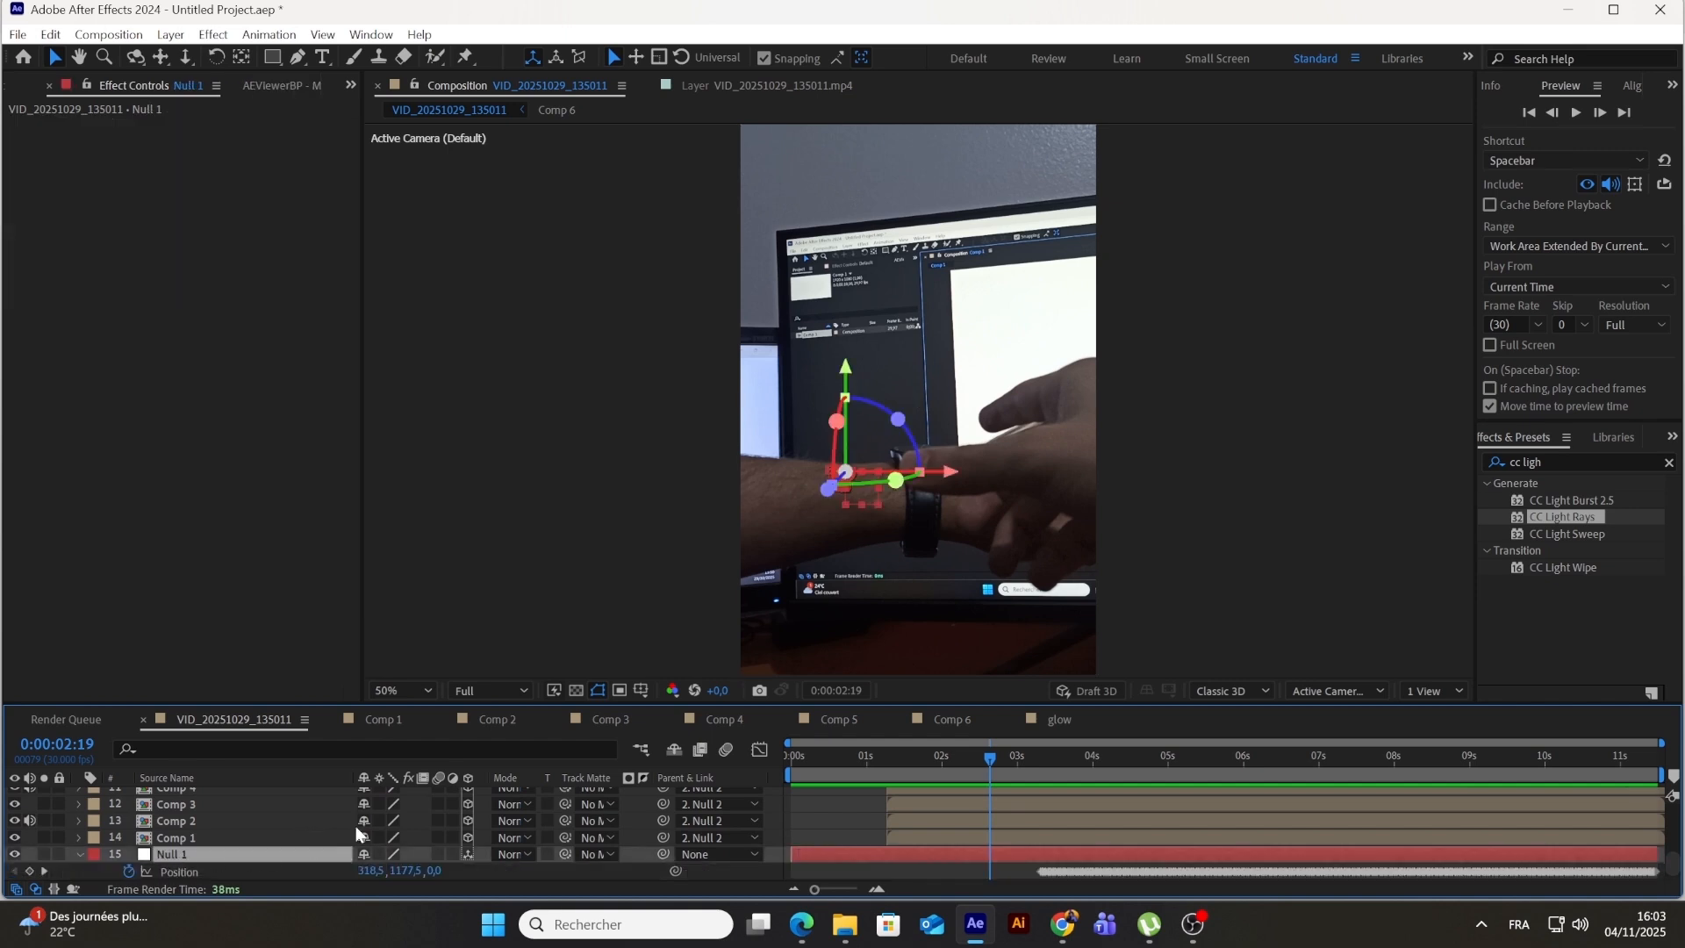
pyautogui.scroll(5, 316, 800)
pyautogui.moveTo(416, 862); pyautogui.dragTo(169, 857)
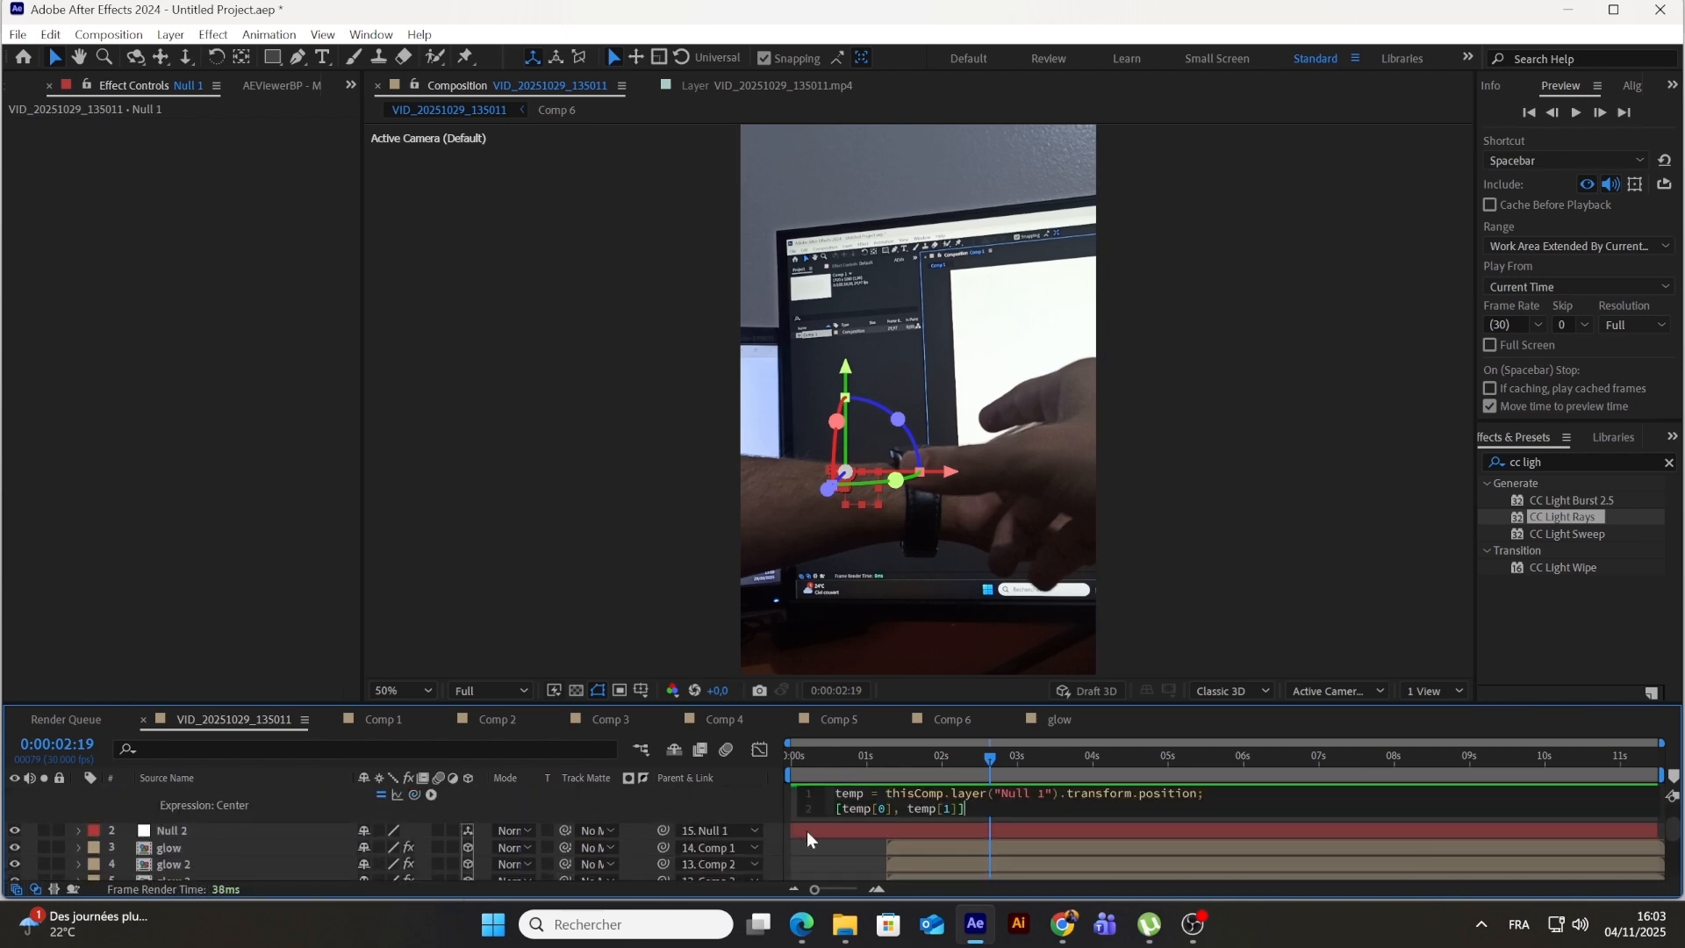
pyautogui.press('Return')
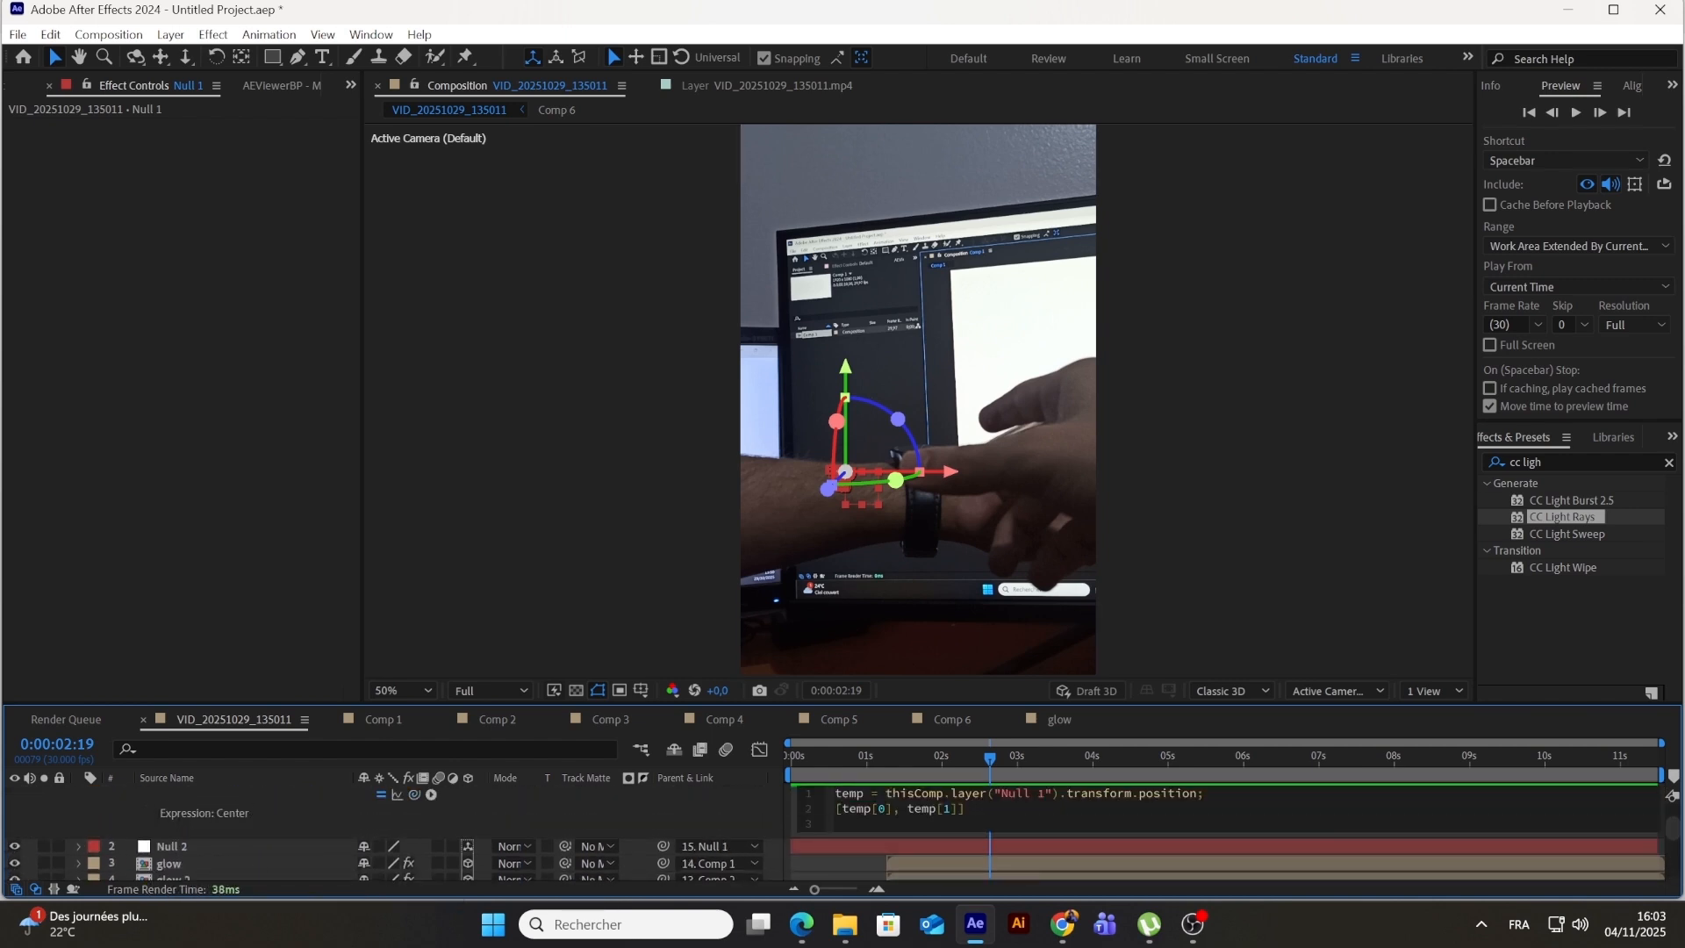
pyautogui.click(866, 859)
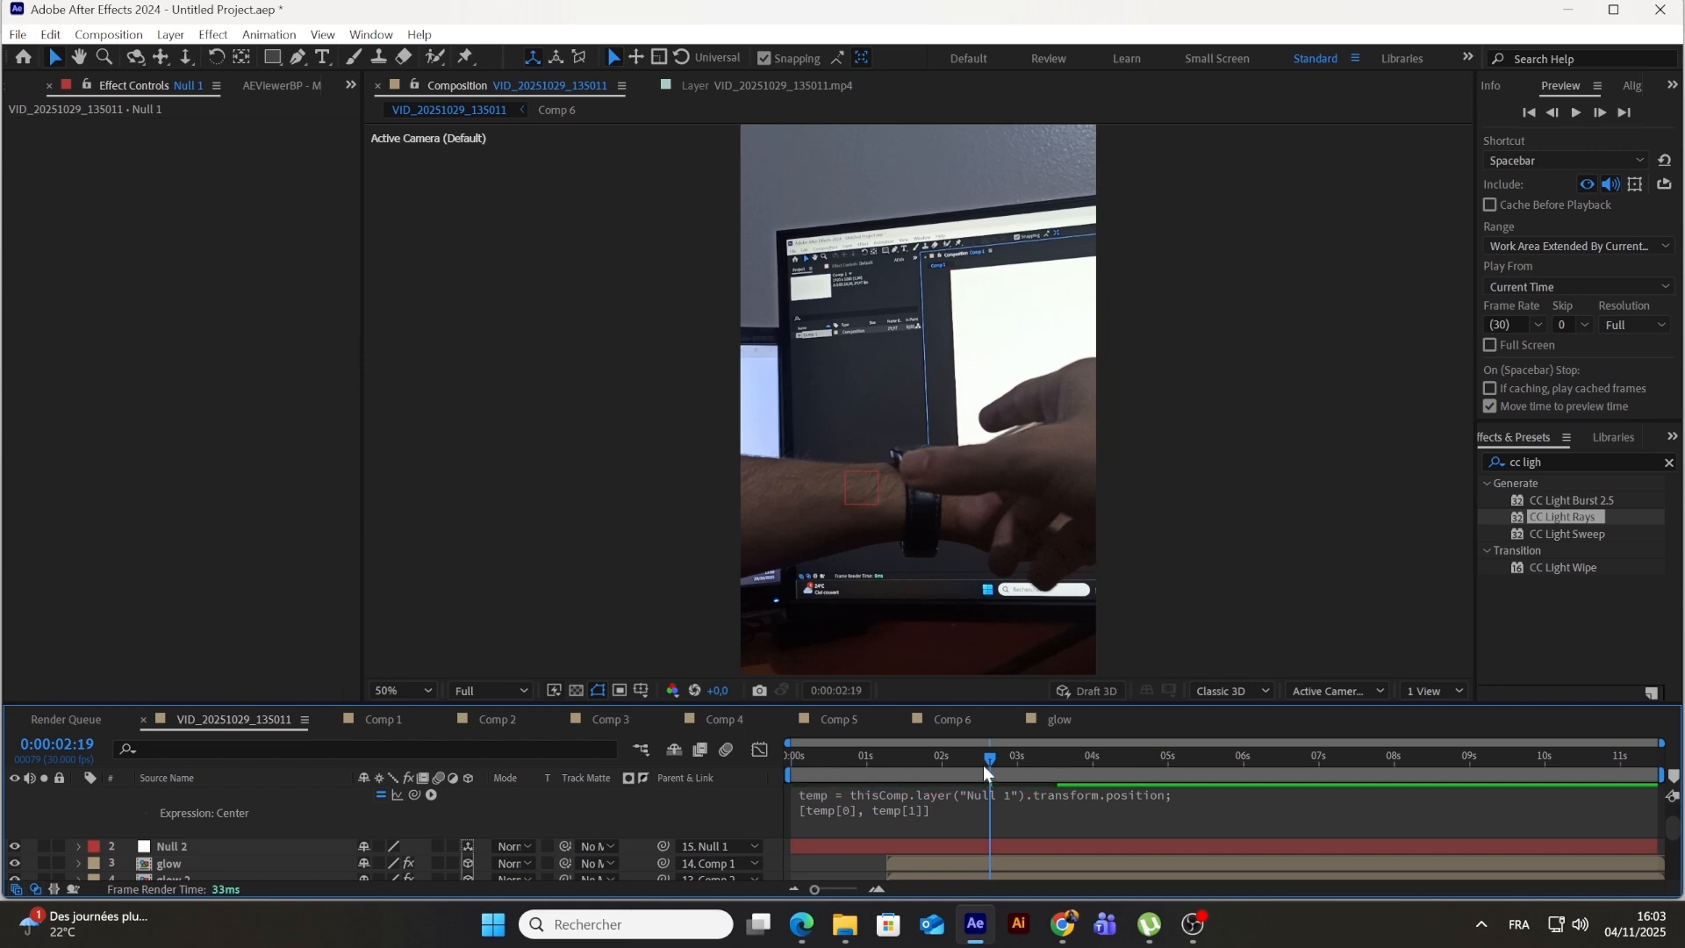
# Step: Play back the composition from 0:00:00:16 to check the linked light rays against the watch, ending with the adjustment layer selected
pyautogui.moveTo(982, 765); pyautogui.dragTo(833, 761)
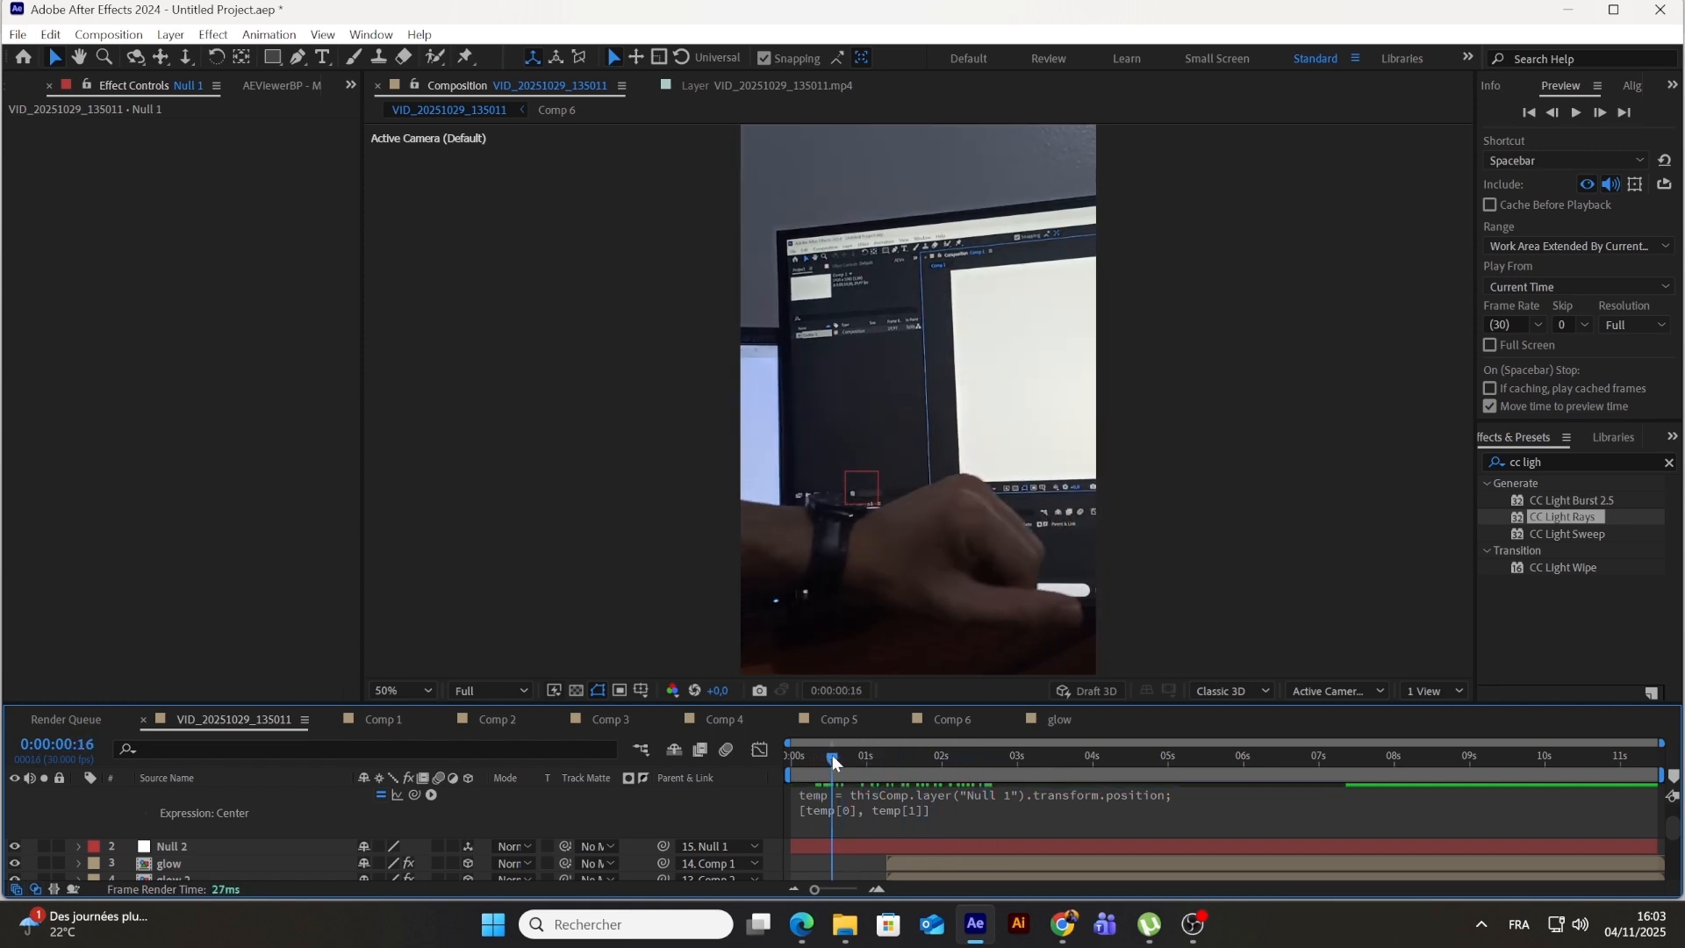
pyautogui.press('space')
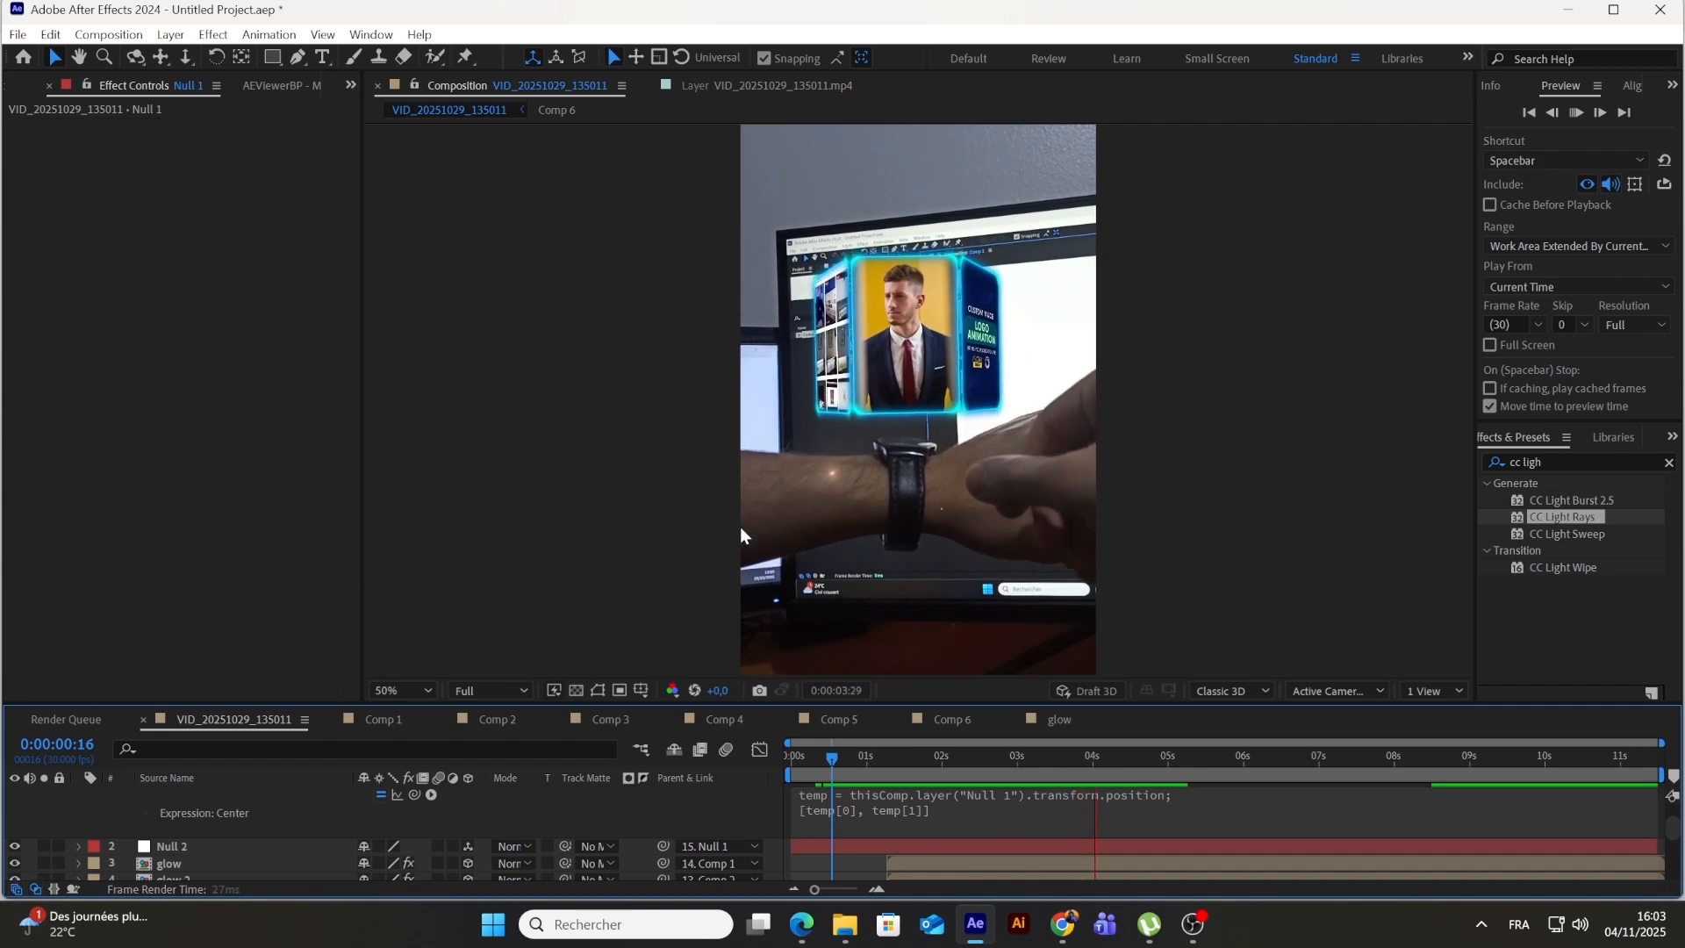
pyautogui.press('space')
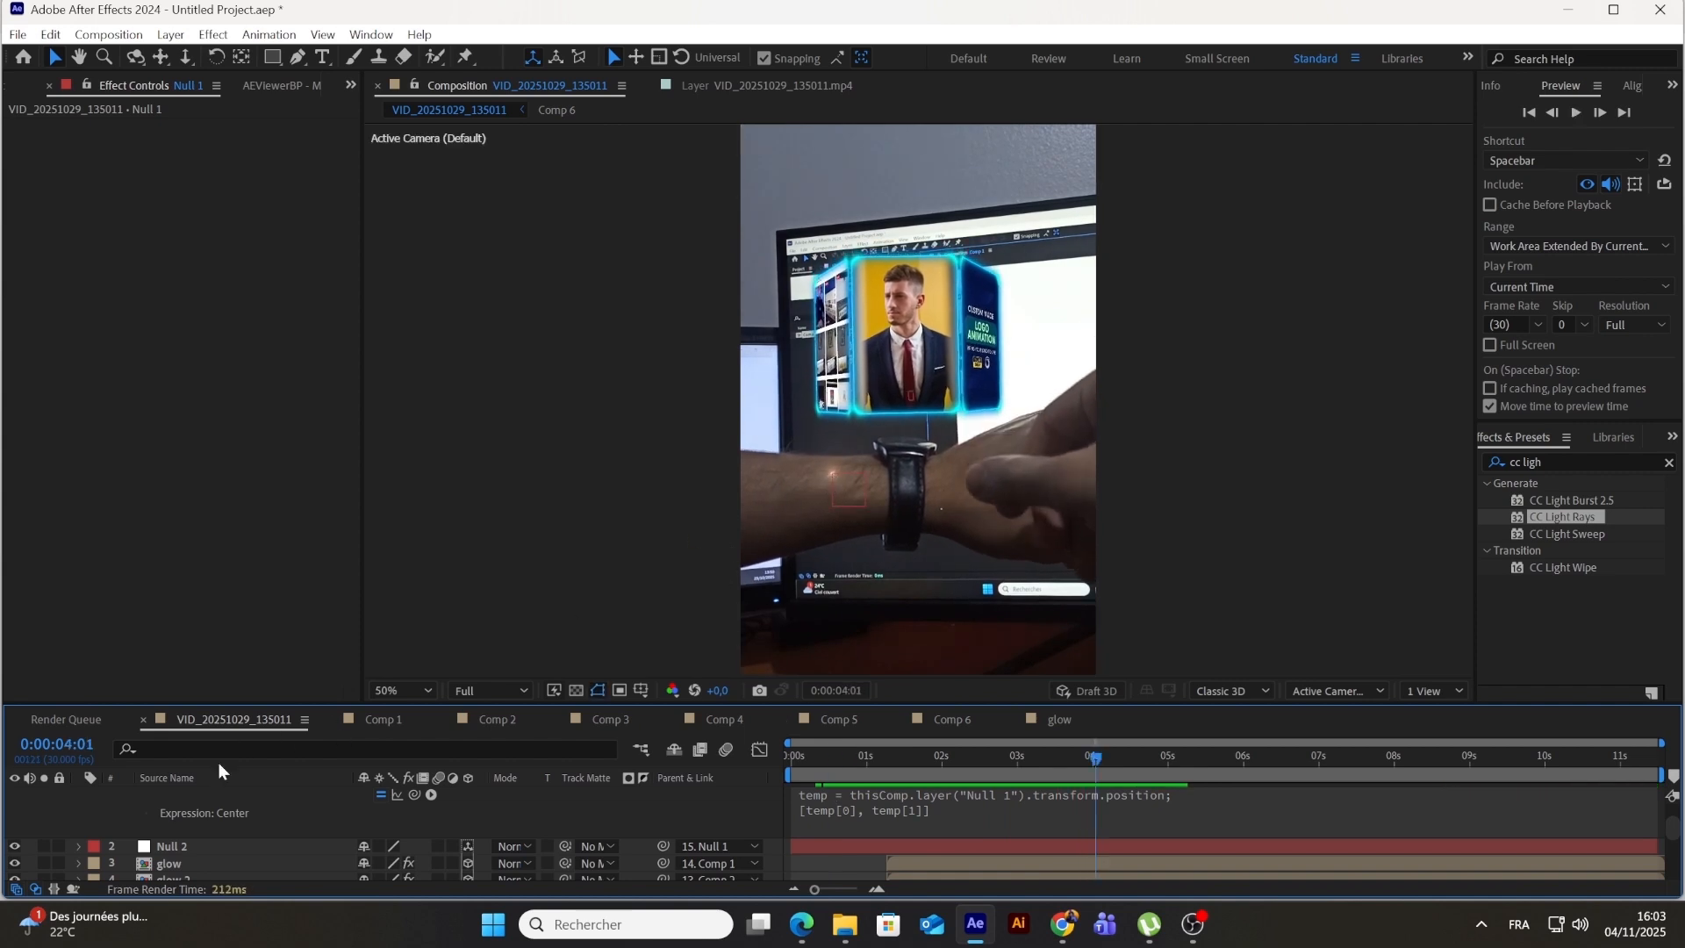
pyautogui.scroll(2, 163, 820)
pyautogui.click(79, 795)
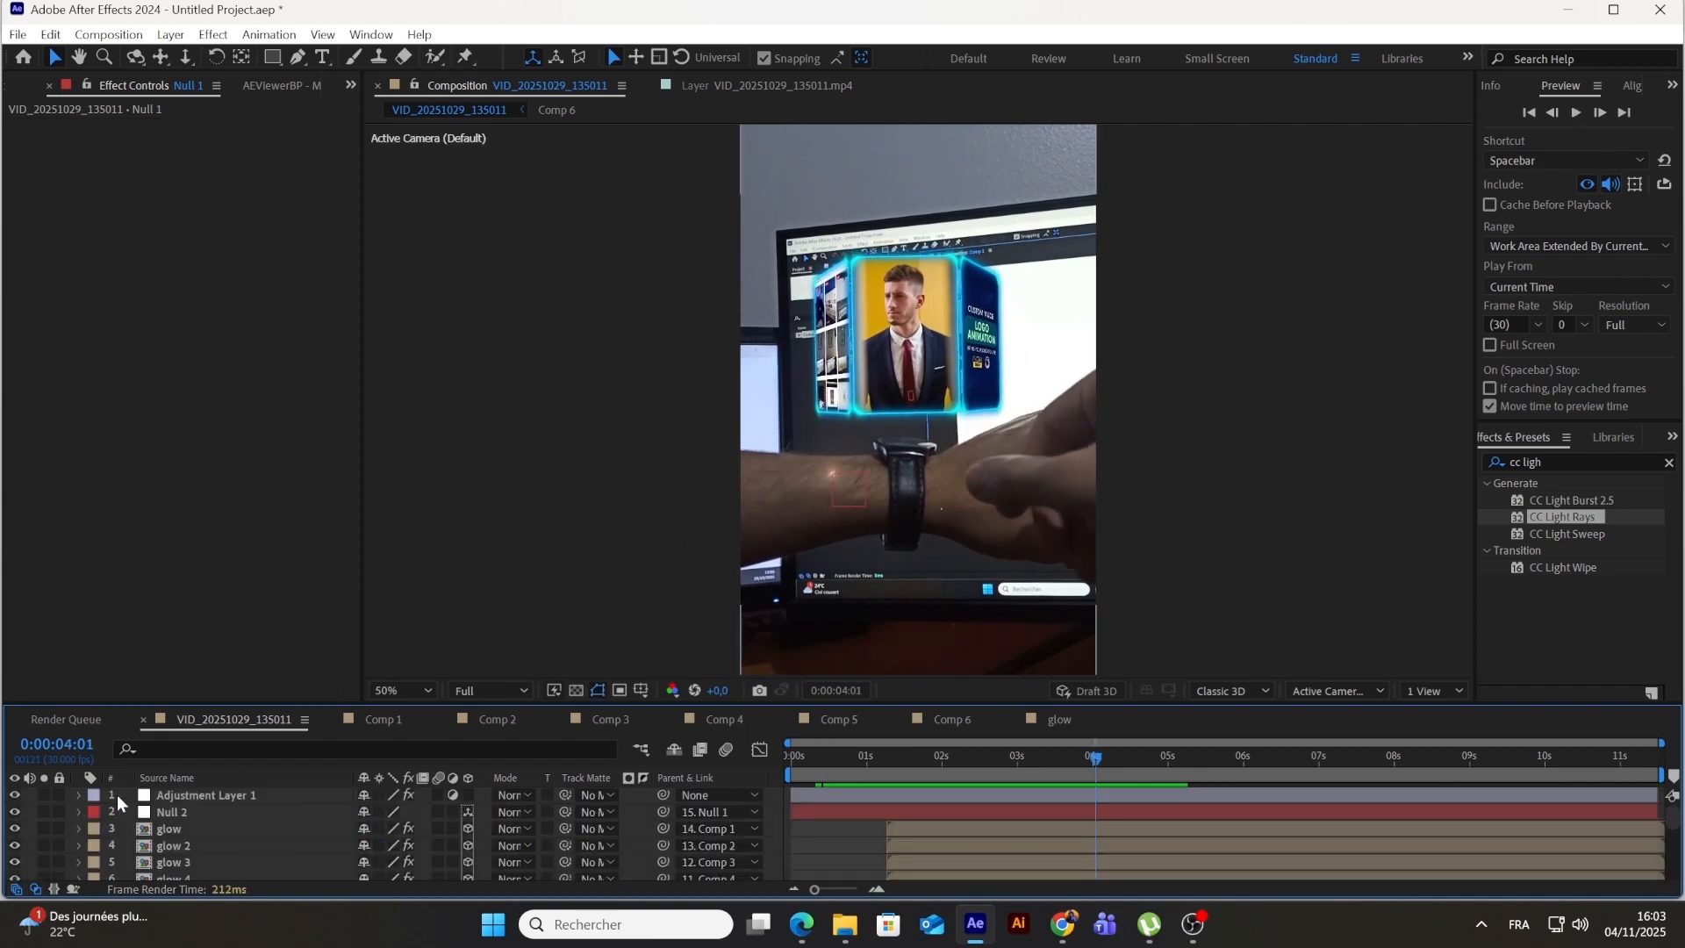
pyautogui.click(166, 794)
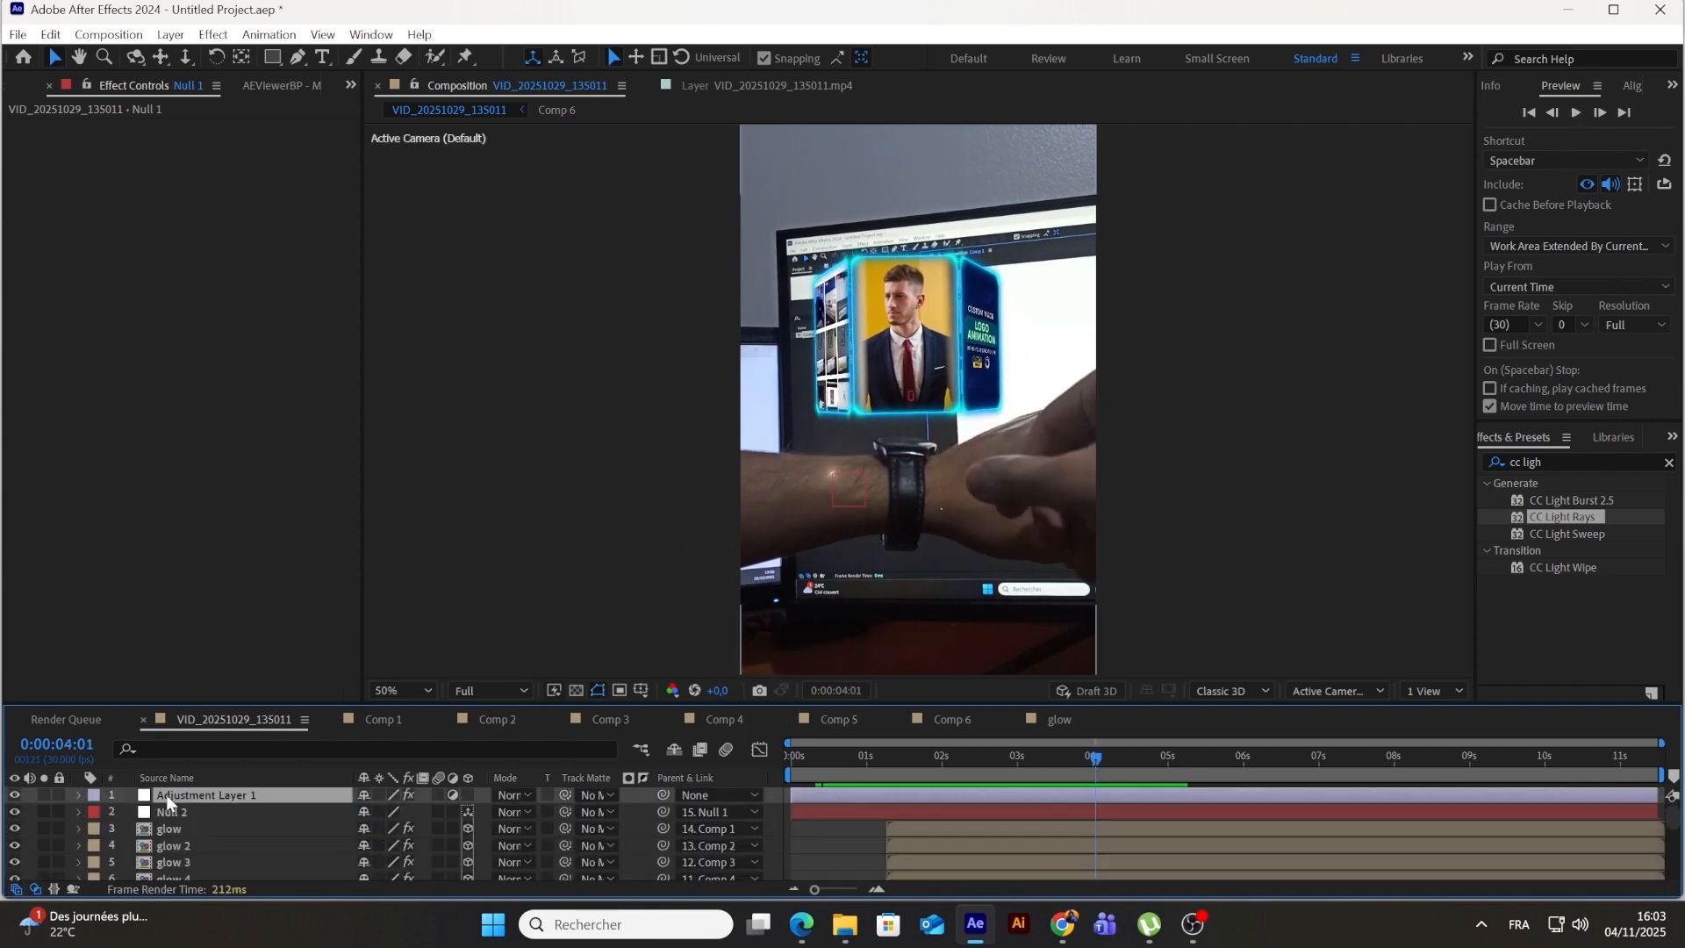
# Step: Find the Point Control effect and apply it to Adjustment Layer 1 below CC Light Rays
pyautogui.click(1549, 461)
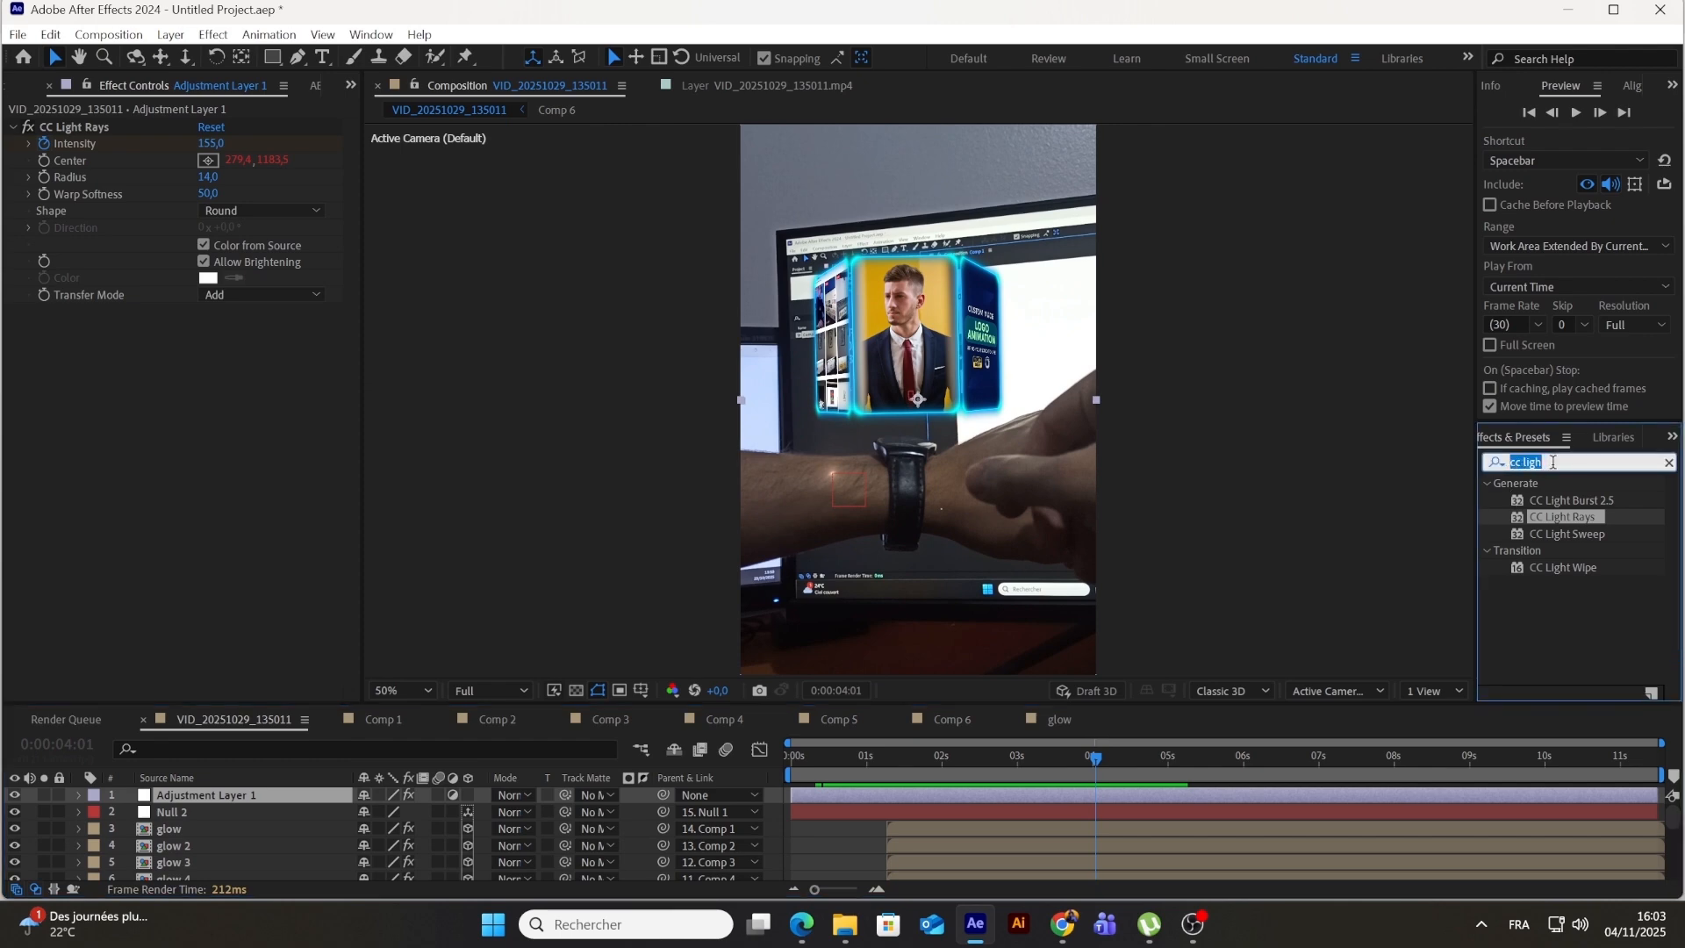
pyautogui.write('point')
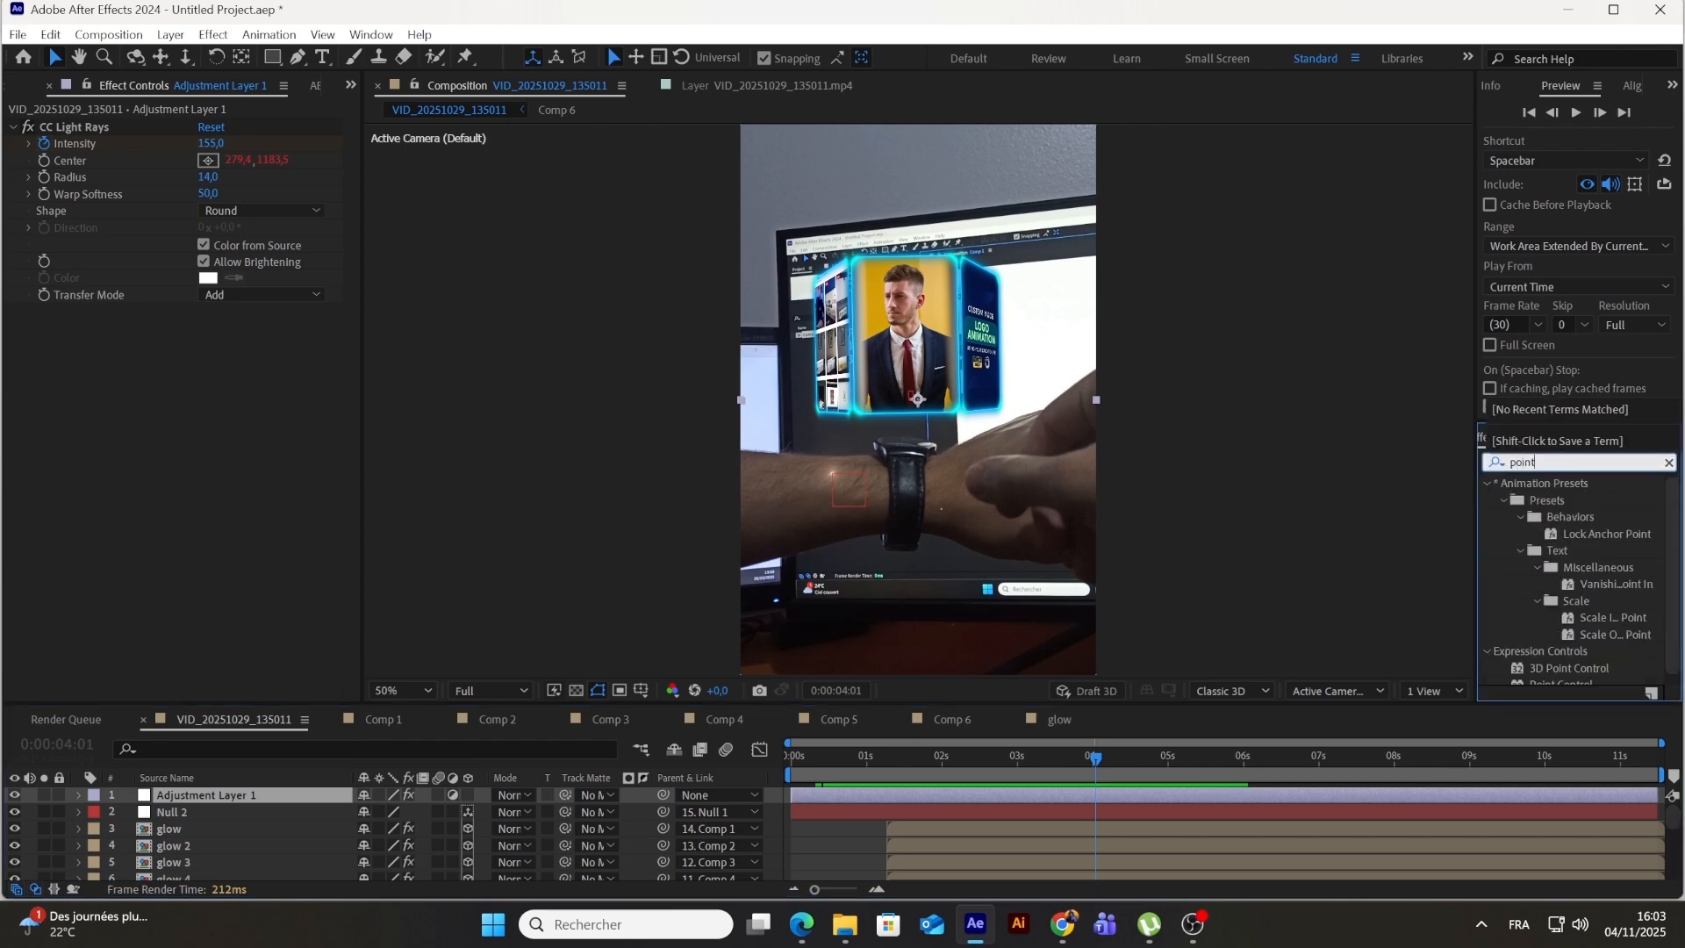
pyautogui.write(' con')
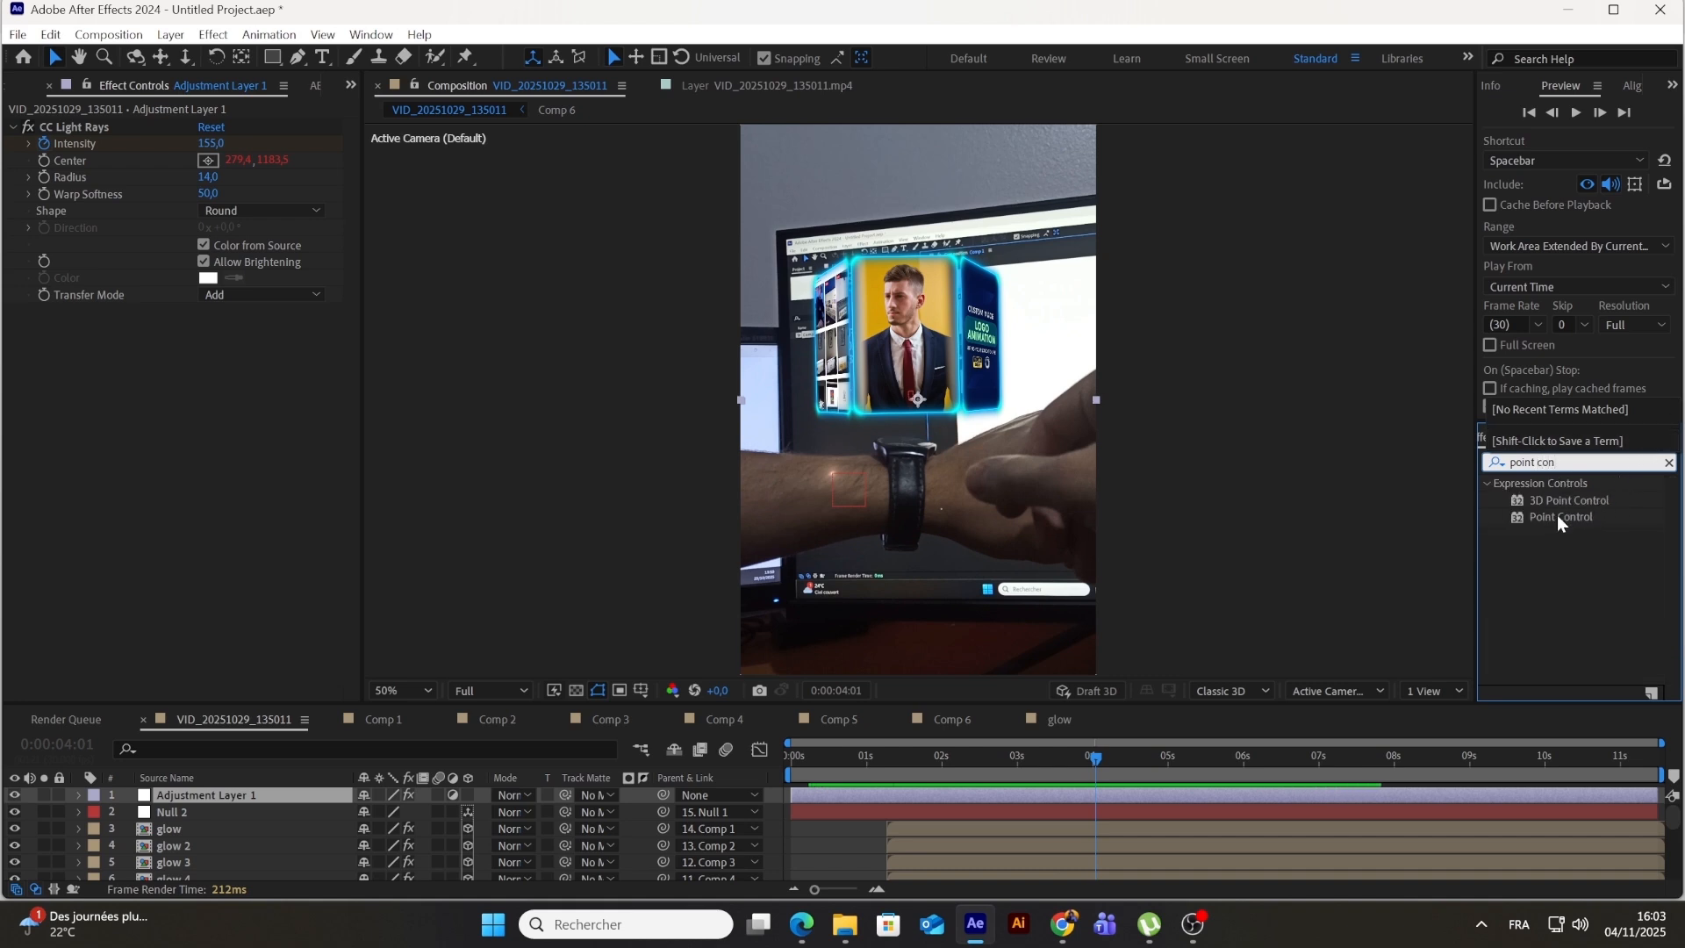
pyautogui.moveTo(1557, 514); pyautogui.dragTo(179, 349)
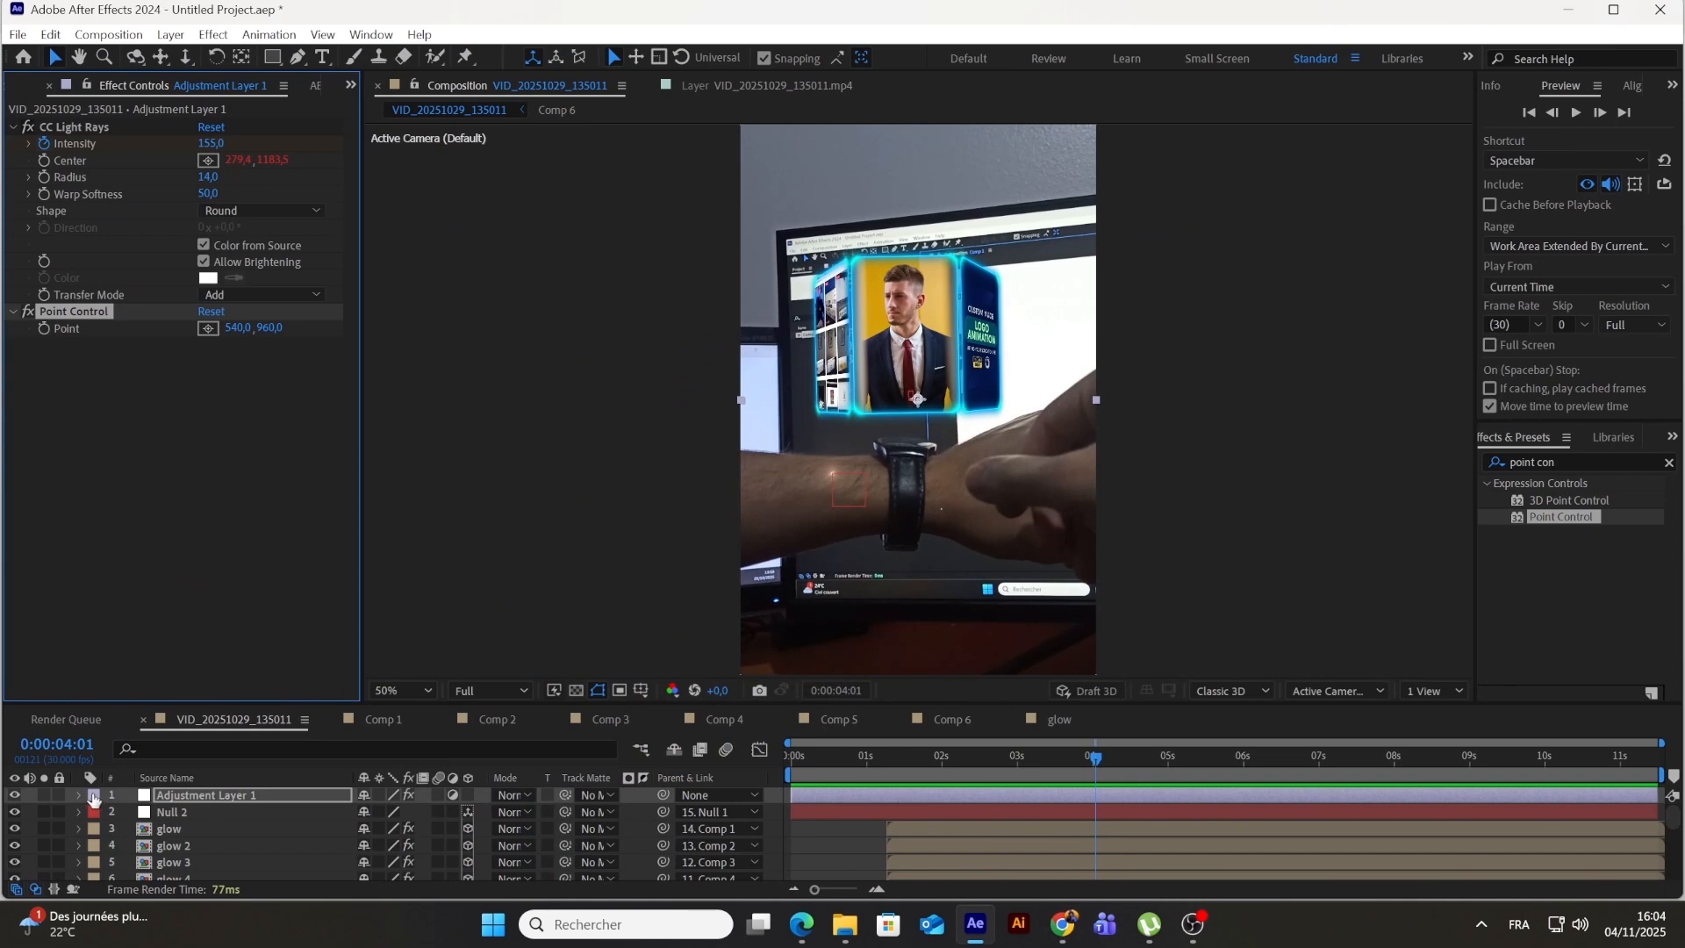
# Step: Extend the CC Light Rays Center expression by adding +effect("Point Control")("Point") after [temp[0], temp[1]]
pyautogui.press('u')
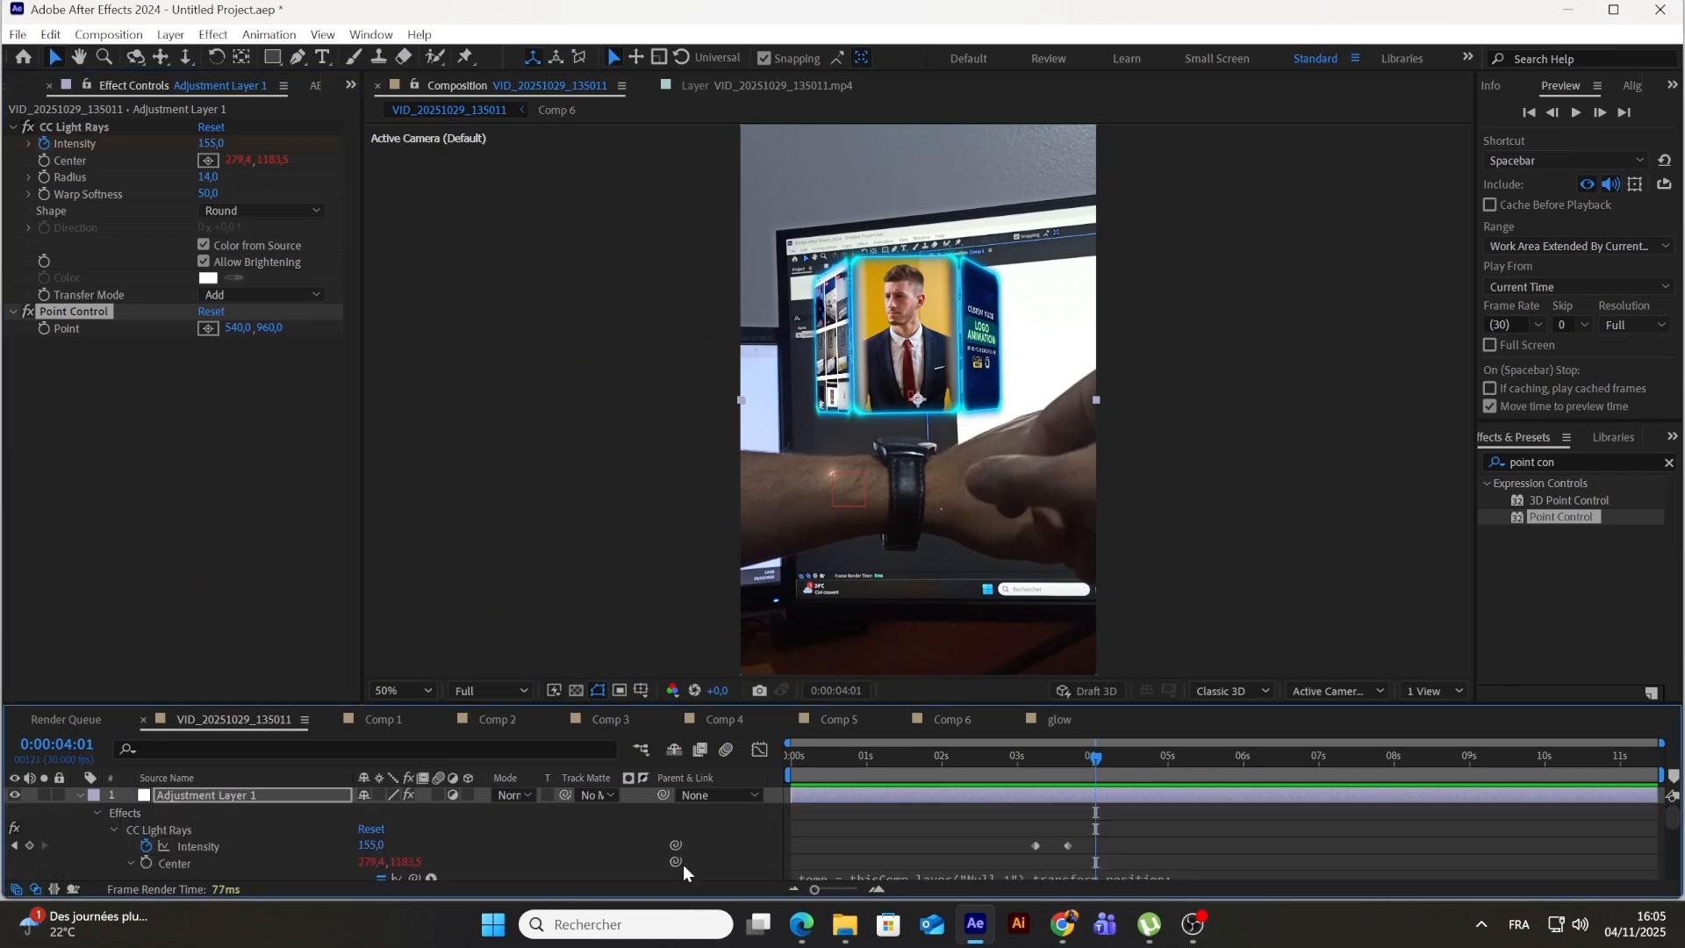
pyautogui.scroll(-1, 634, 862)
pyautogui.click(1020, 830)
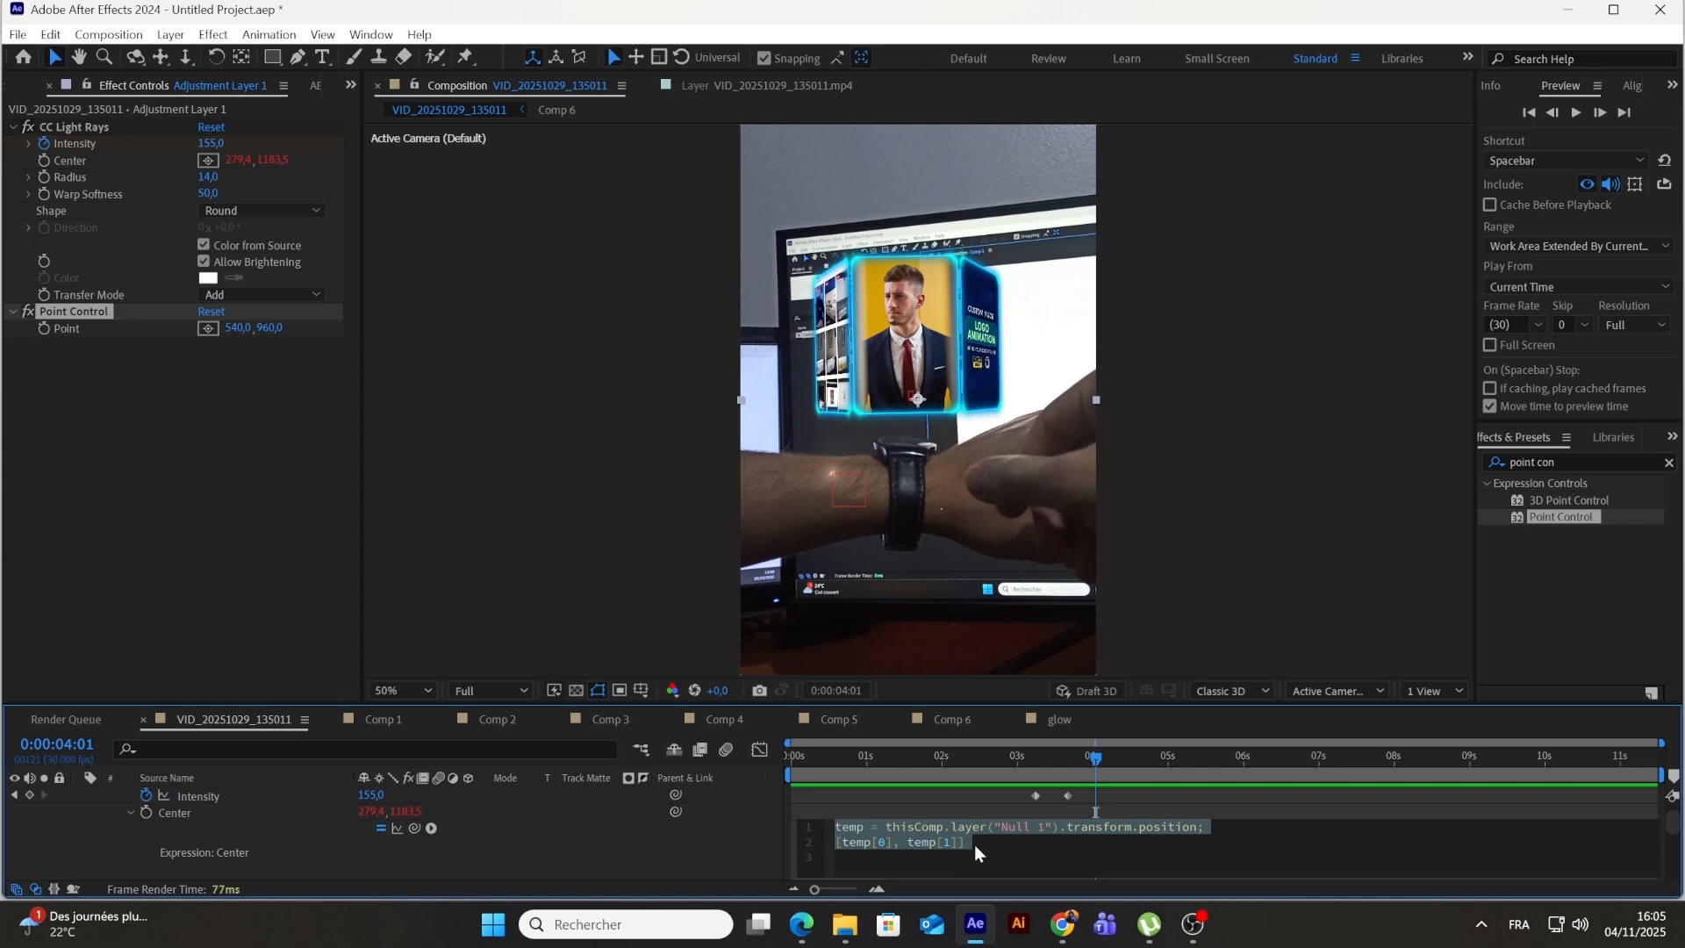
pyautogui.click(991, 860)
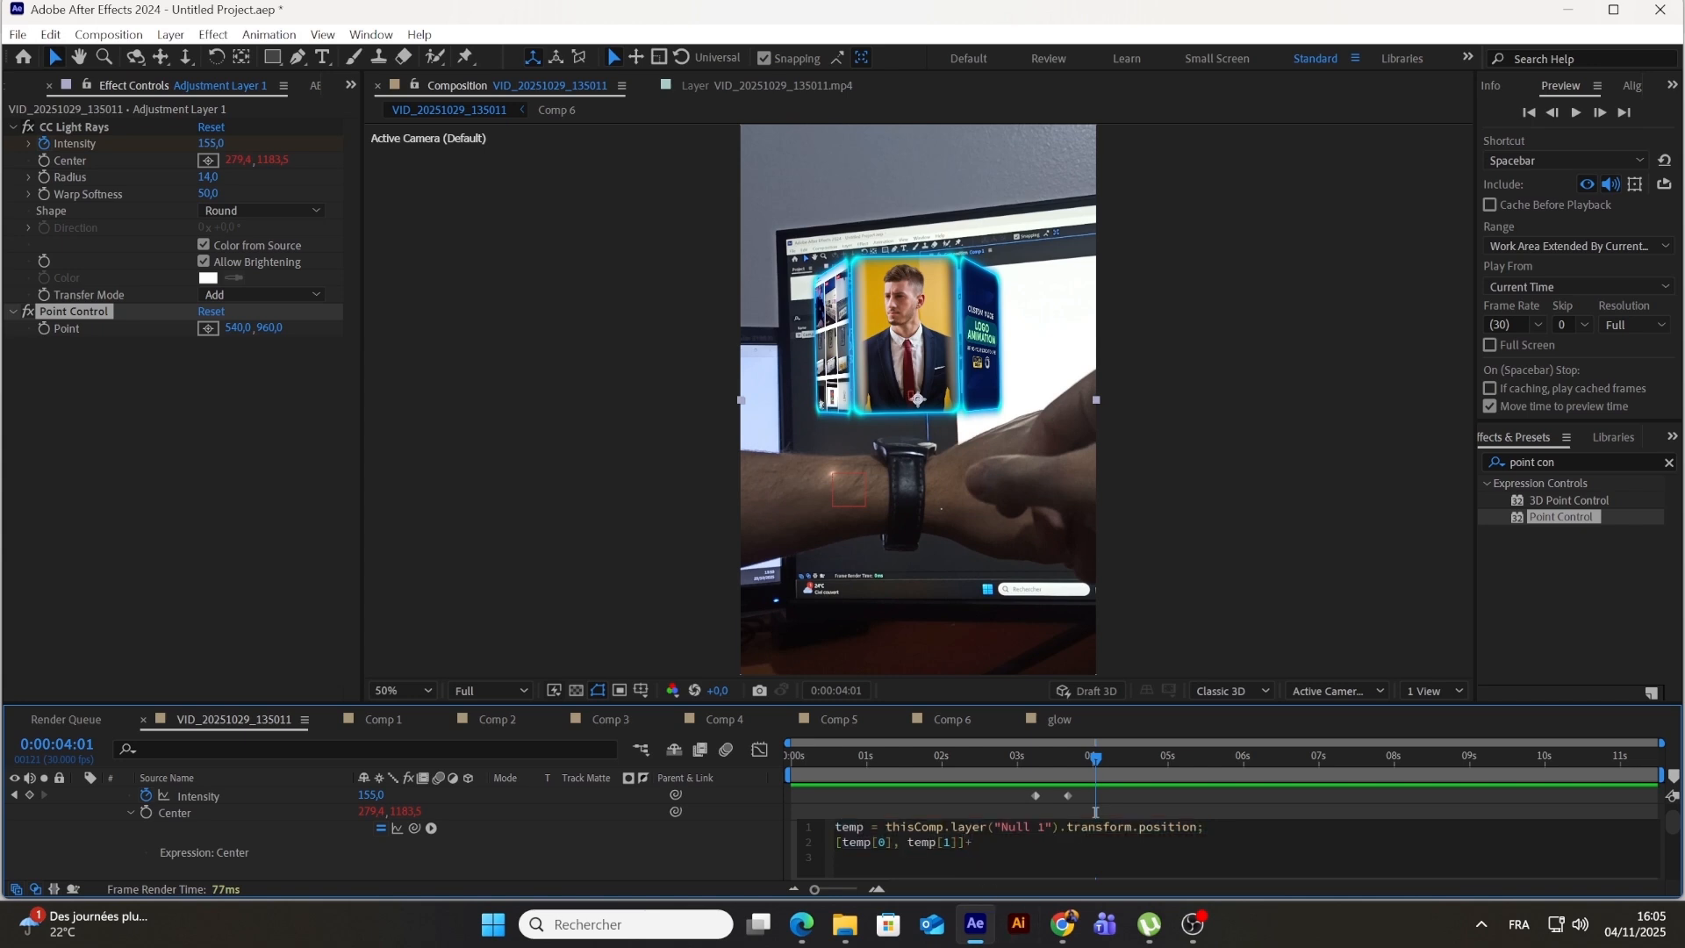
pyautogui.moveTo(416, 834); pyautogui.dragTo(66, 325)
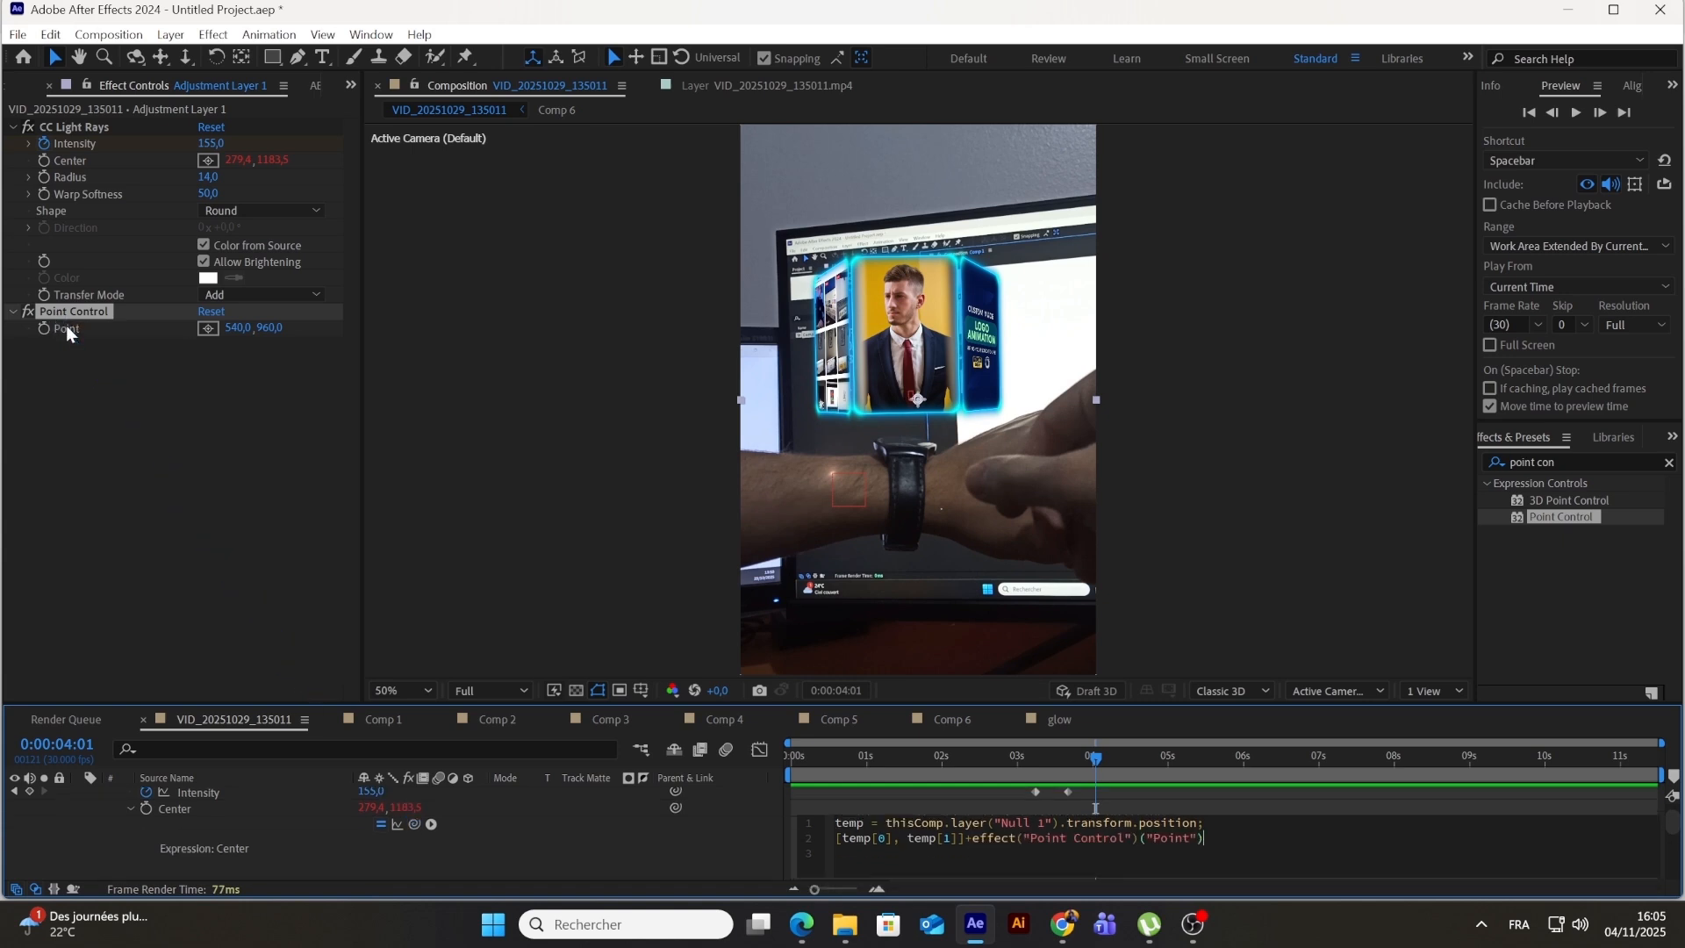
pyautogui.click(624, 460)
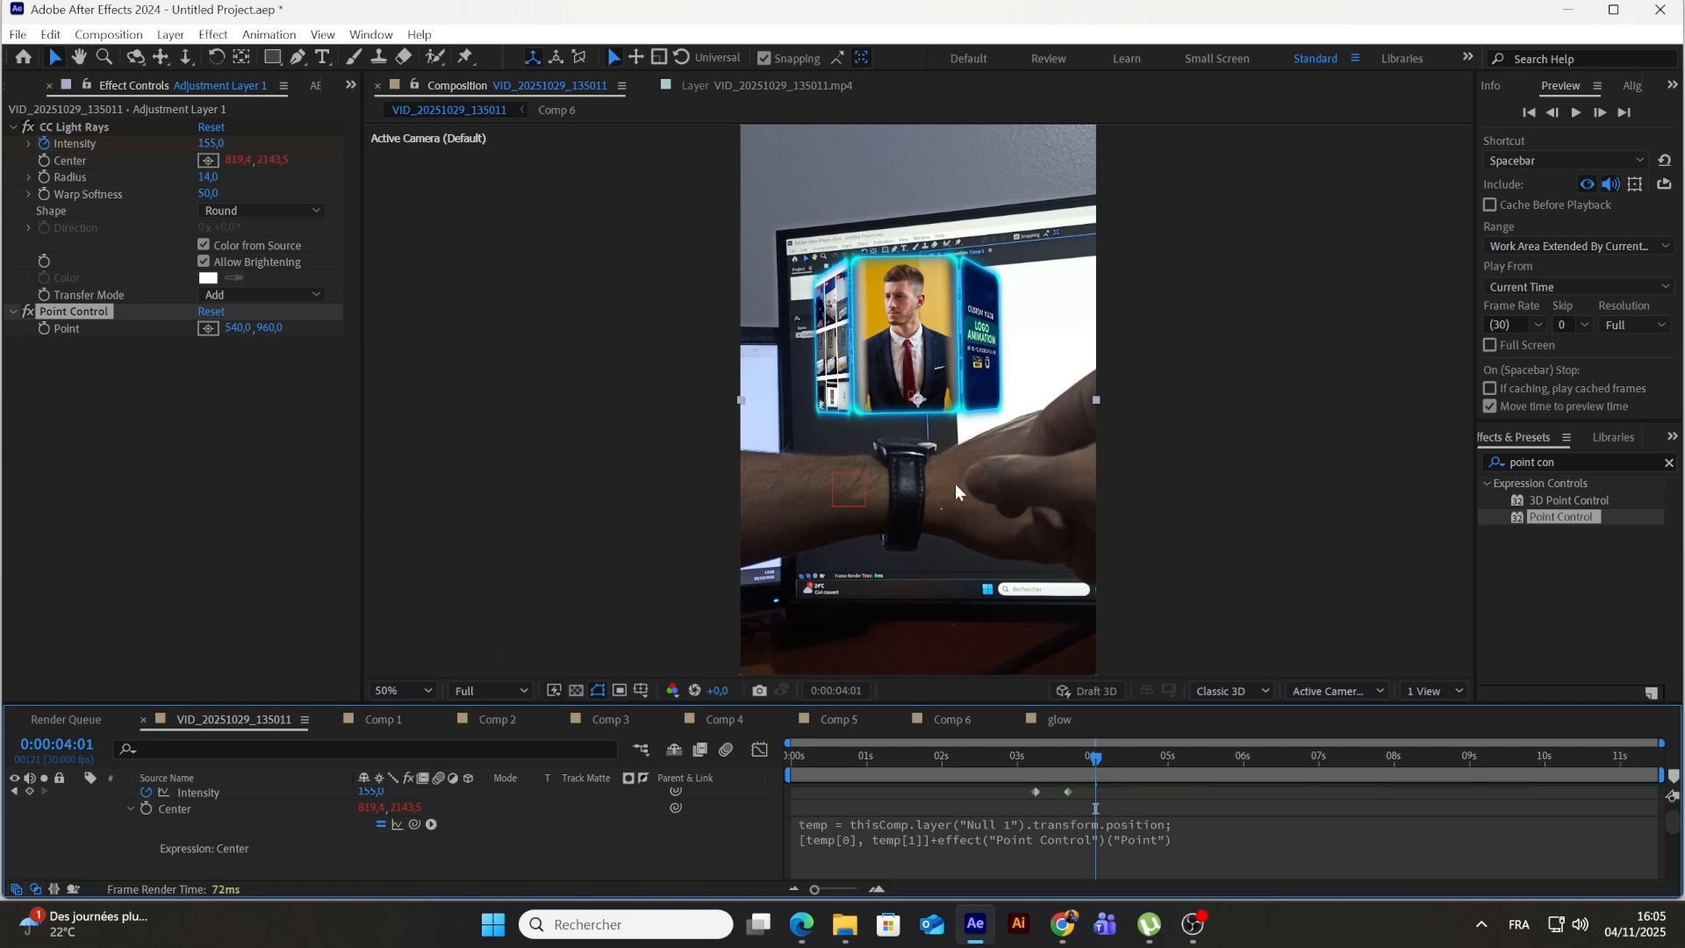
# Step: At 0:00:04:12, zero the Point Control's Point and offset it to 259, -77 to place the rays on the watch
pyautogui.moveTo(1071, 753); pyautogui.dragTo(1123, 734)
pyautogui.click(237, 327)
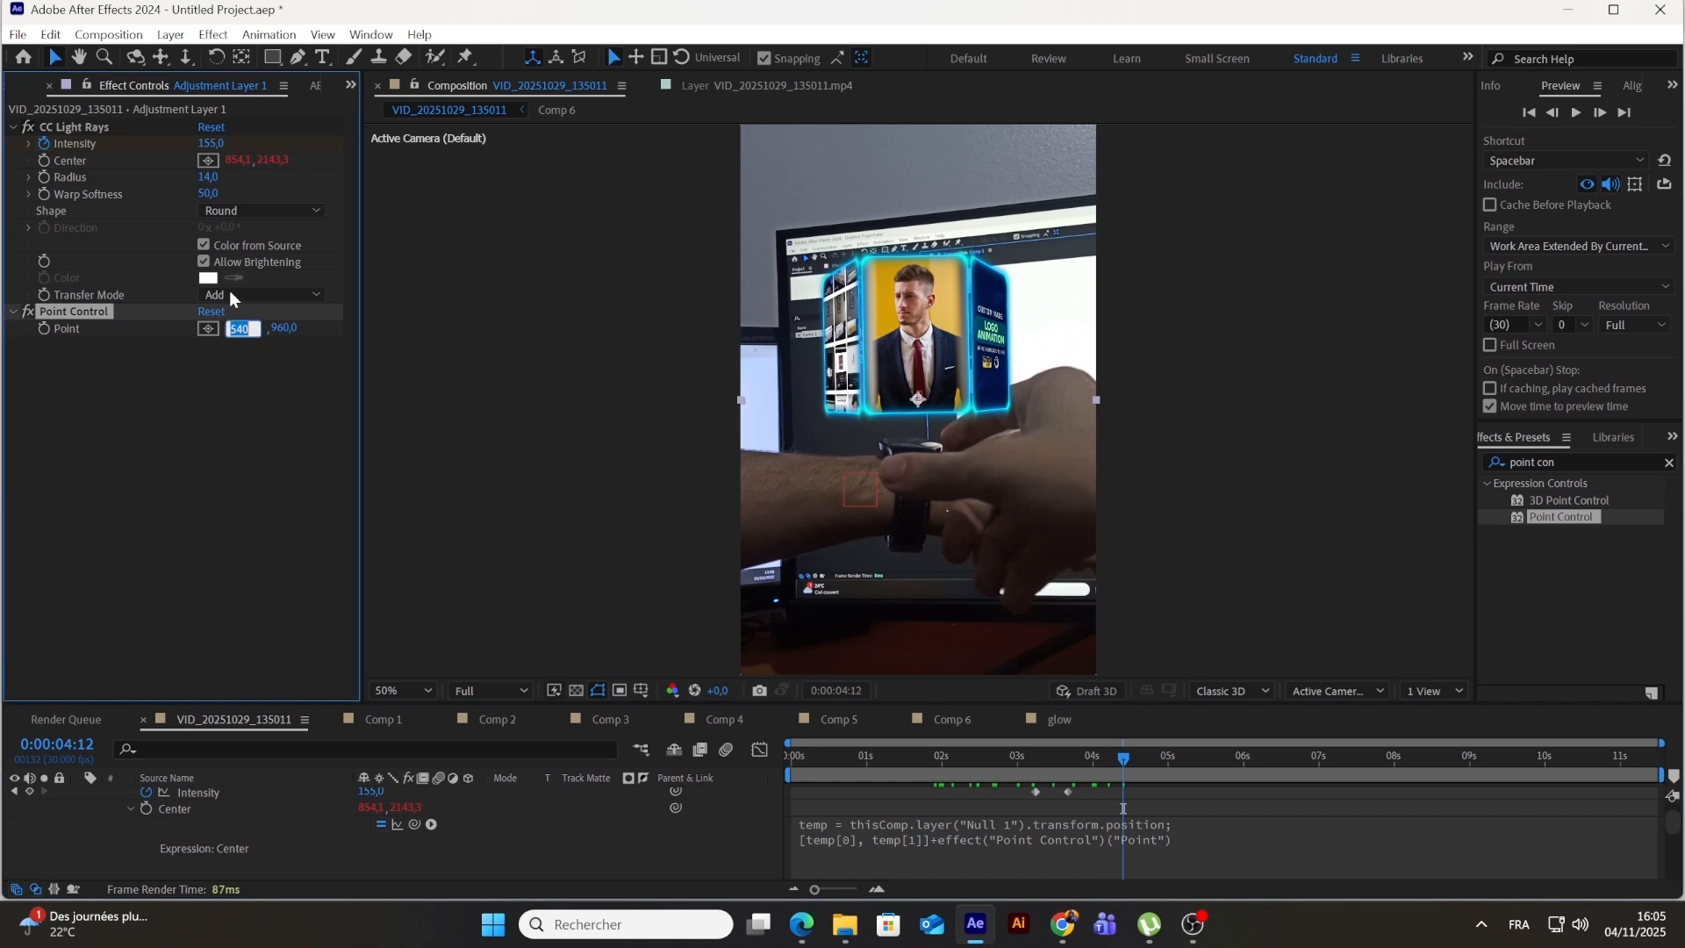
pyautogui.write('0')
pyautogui.press('Return')
pyautogui.click(270, 328)
pyautogui.press('Return')
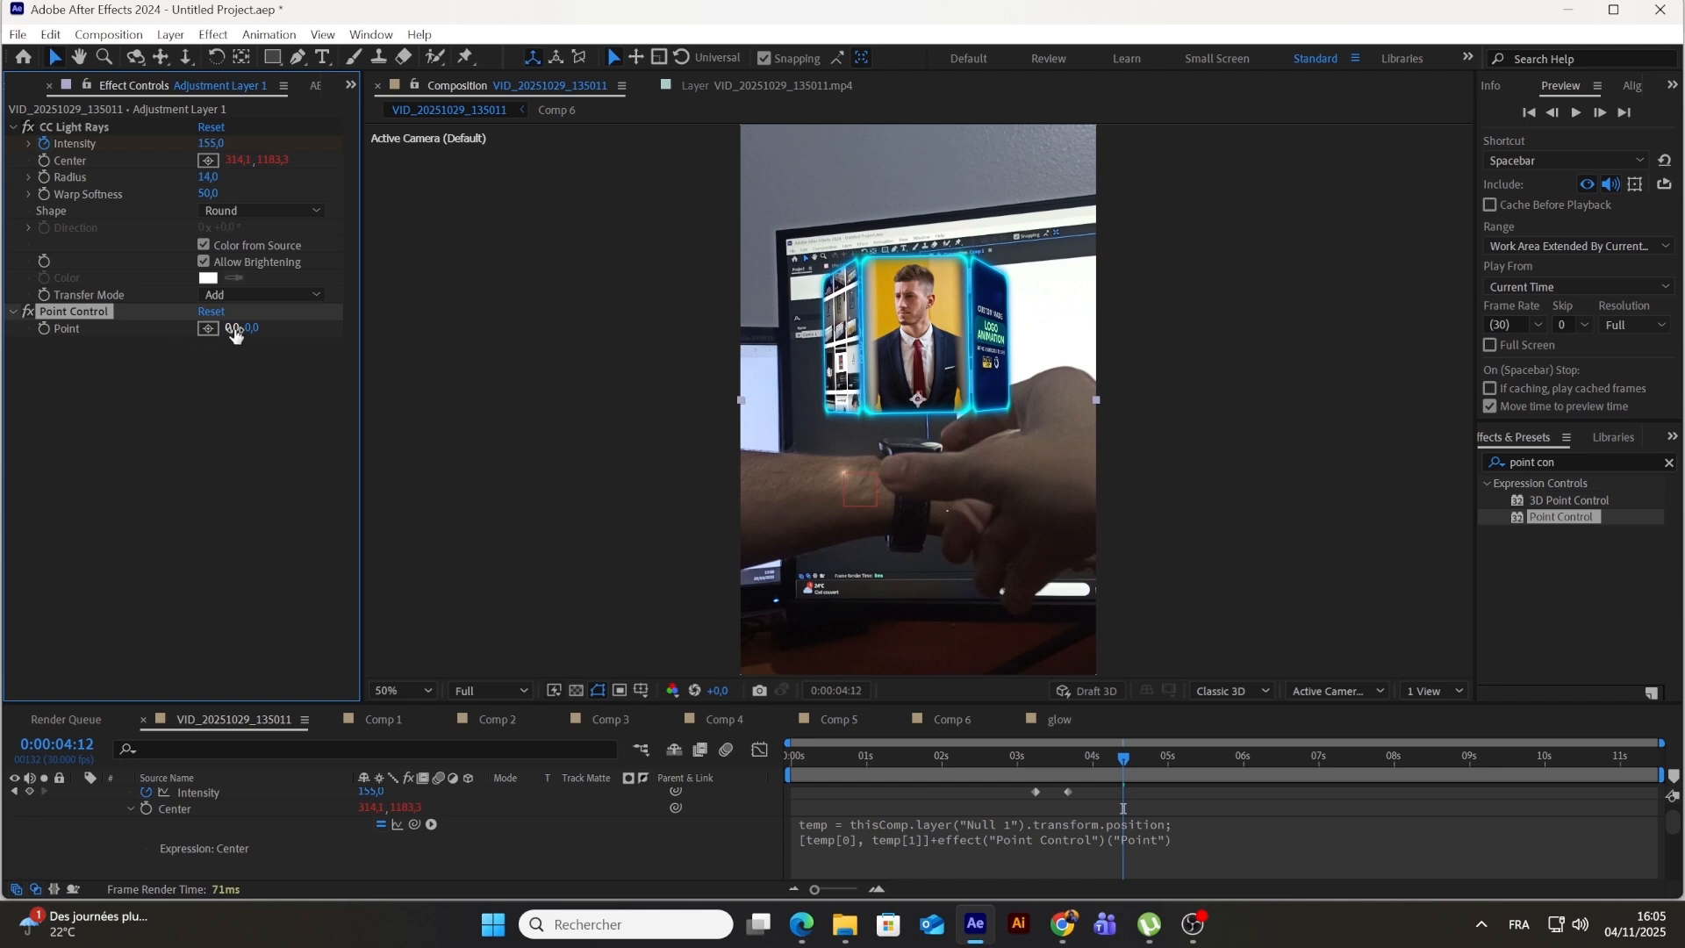
pyautogui.moveTo(232, 327); pyautogui.dragTo(488, 314)
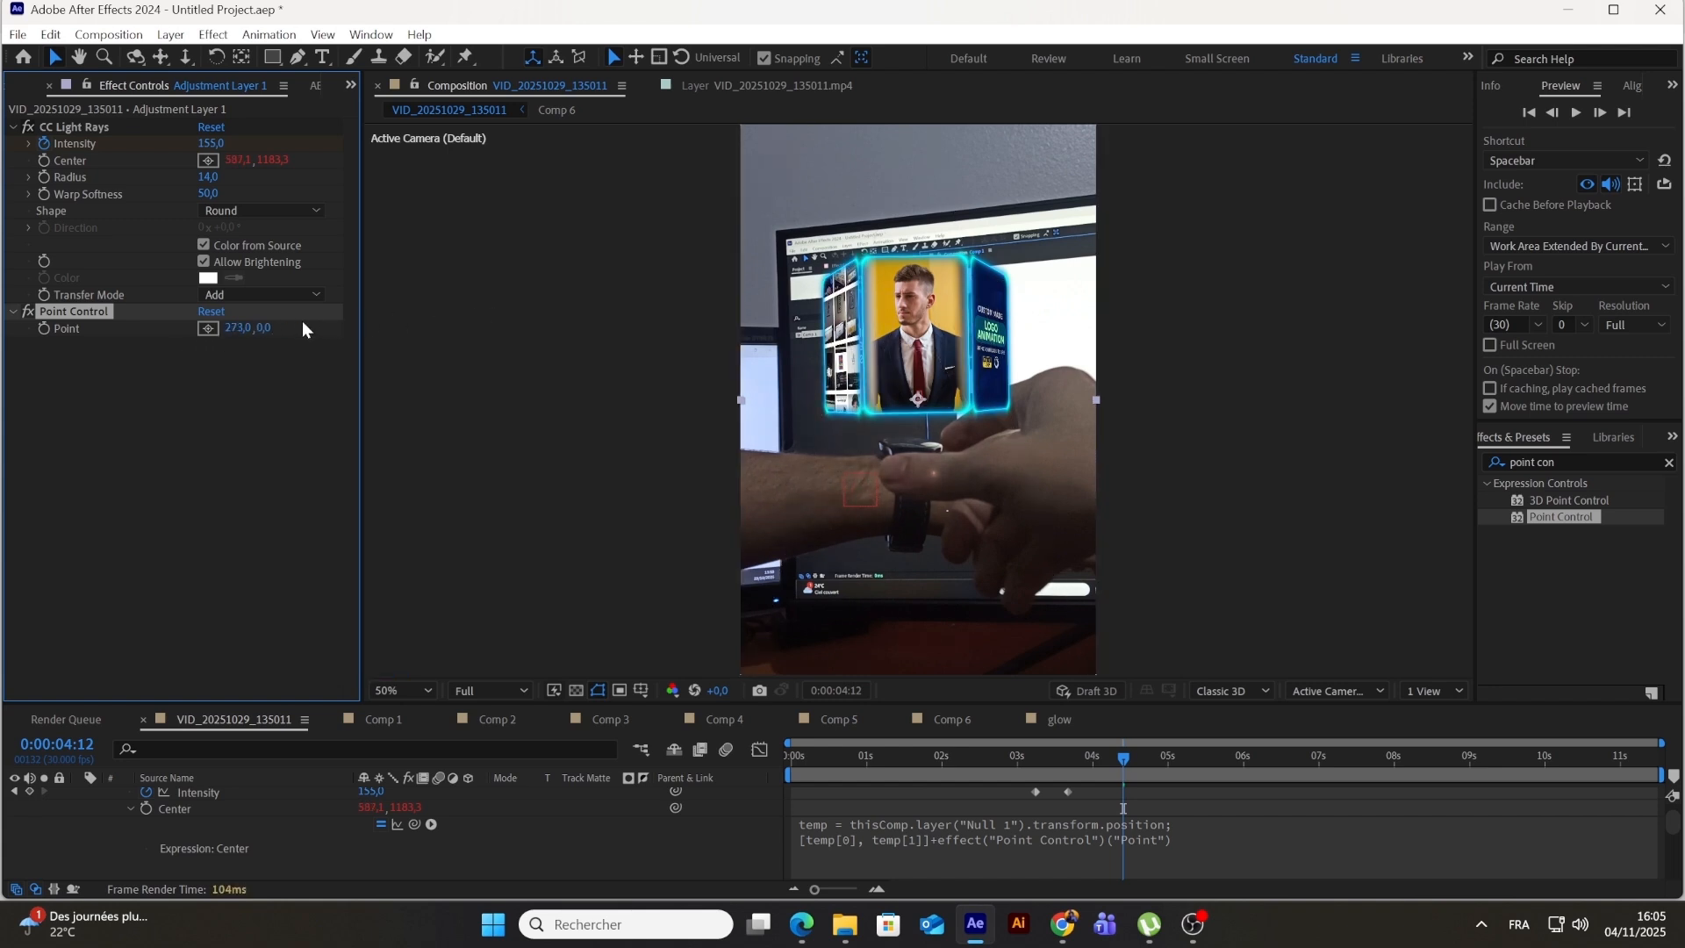
pyautogui.moveTo(261, 327); pyautogui.dragTo(193, 324)
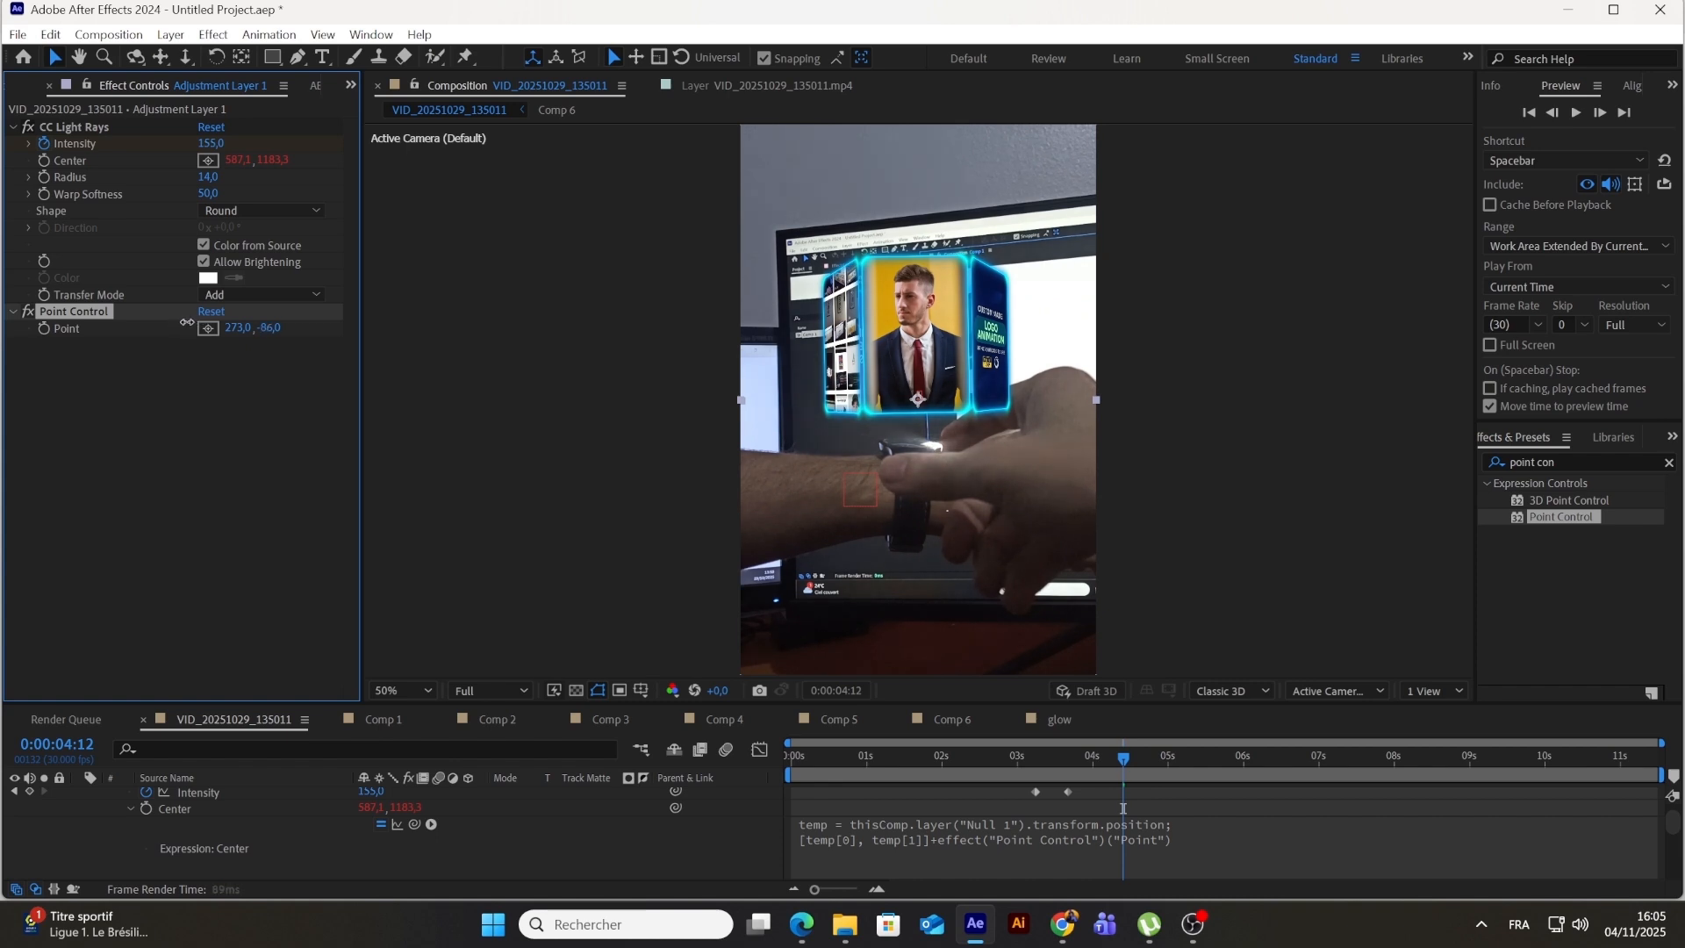
pyautogui.moveTo(193, 324); pyautogui.dragTo(217, 329)
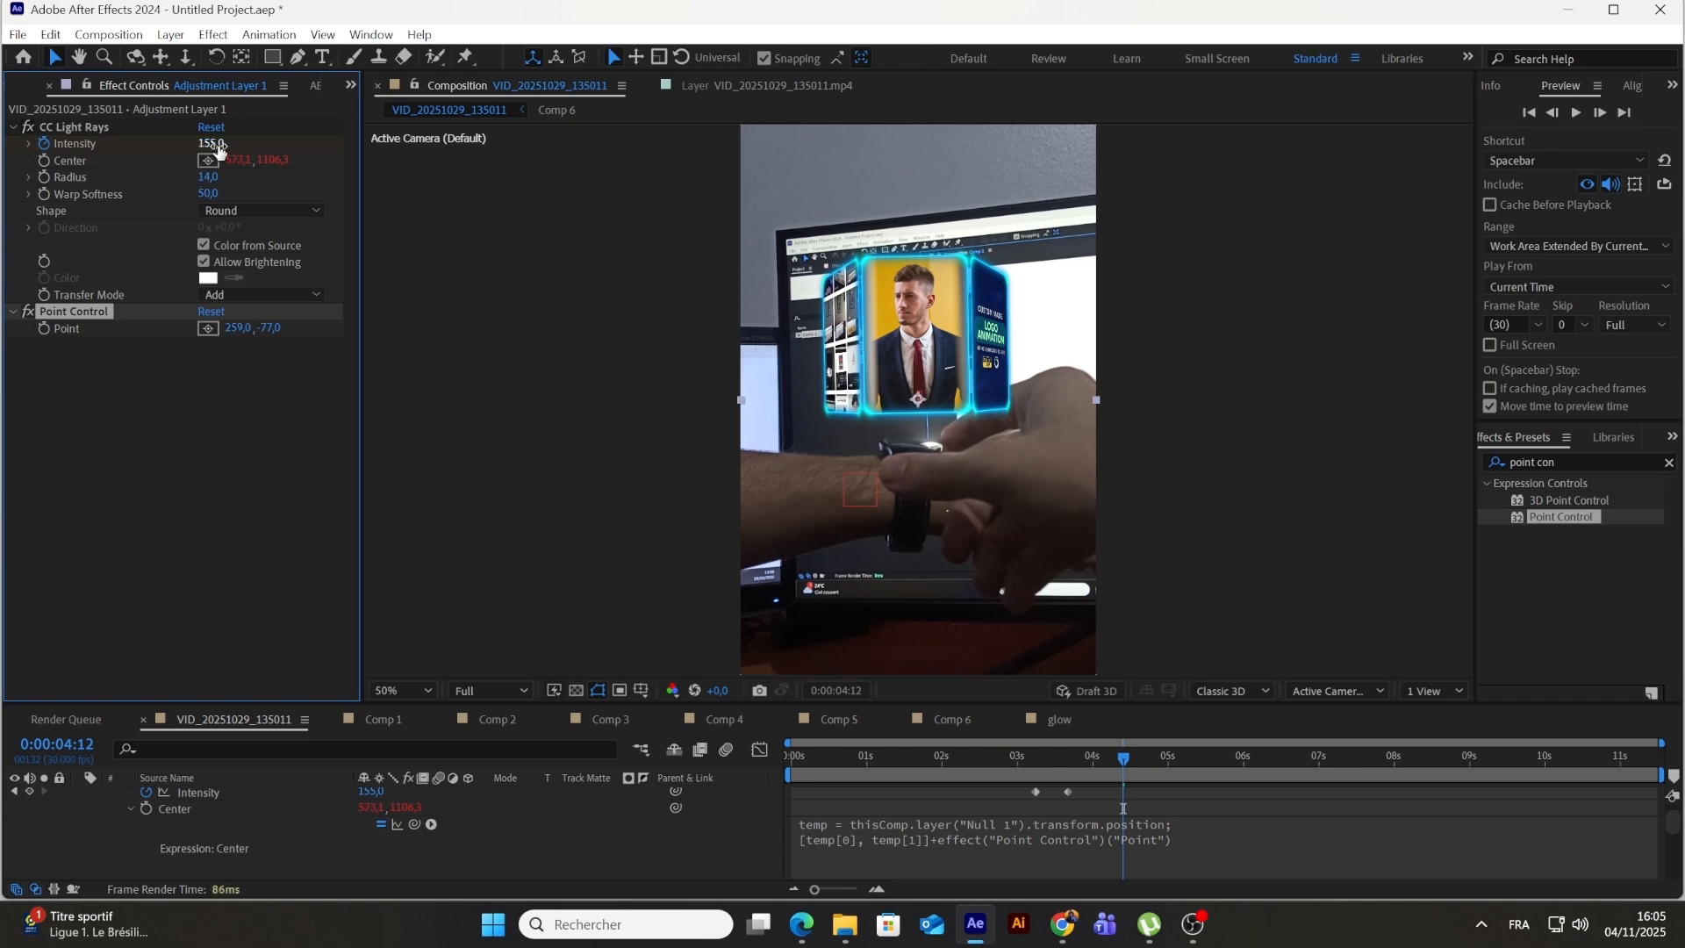
pyautogui.moveTo(212, 144); pyautogui.dragTo(219, 143)
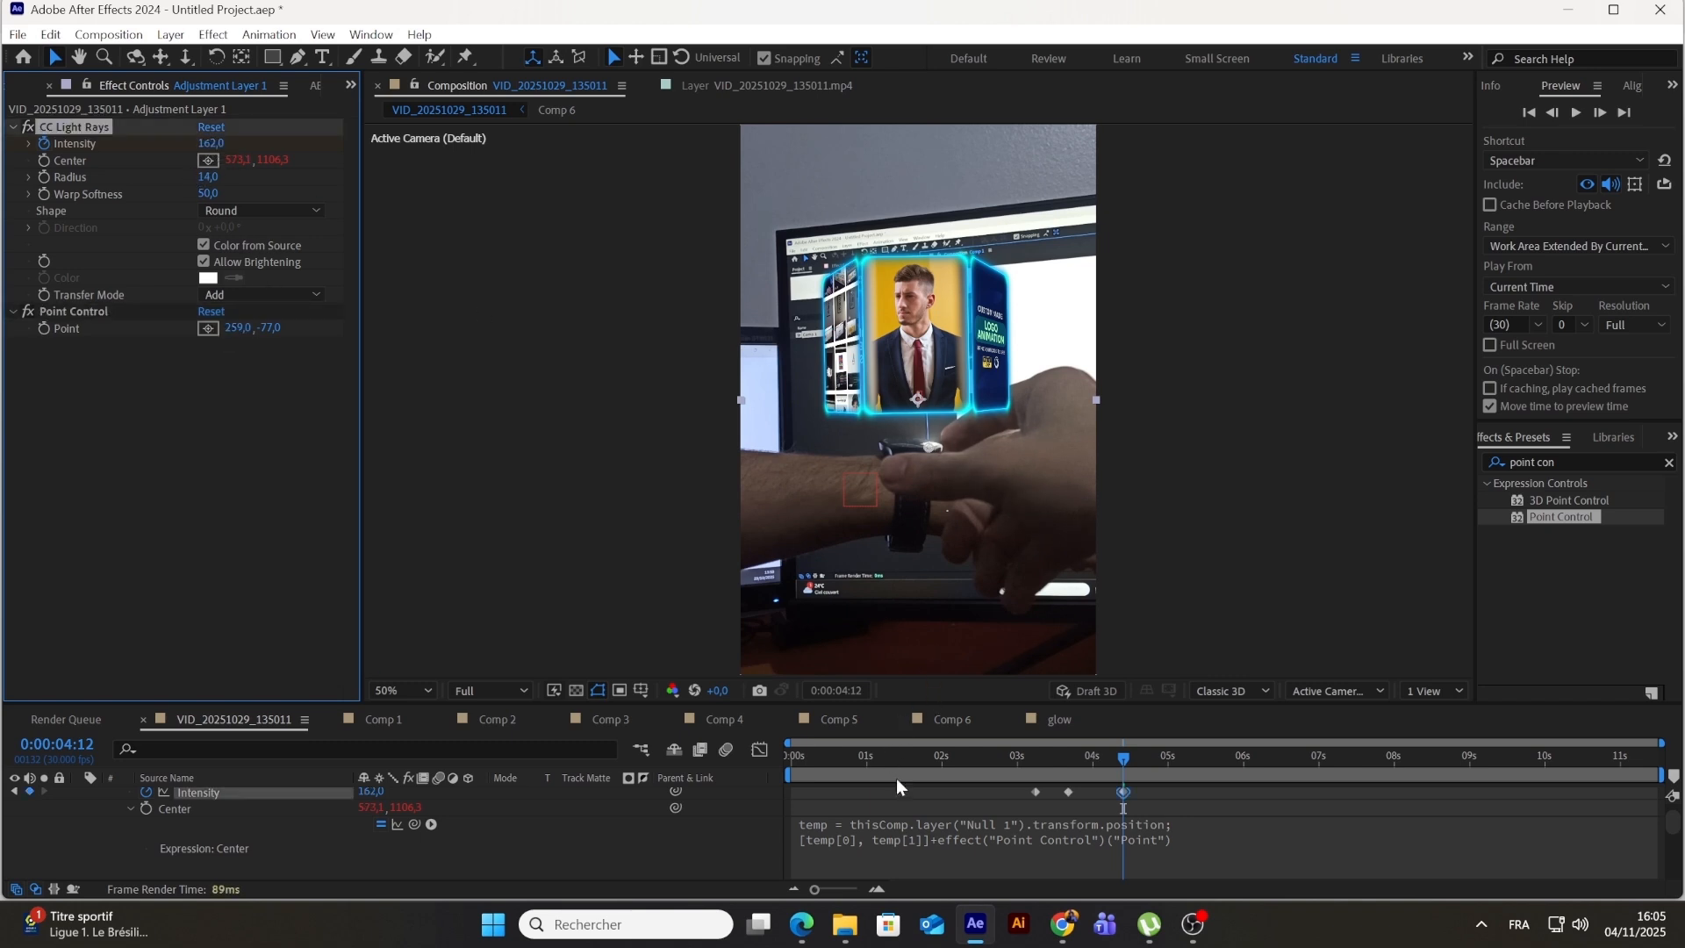
pyautogui.press('Delete')
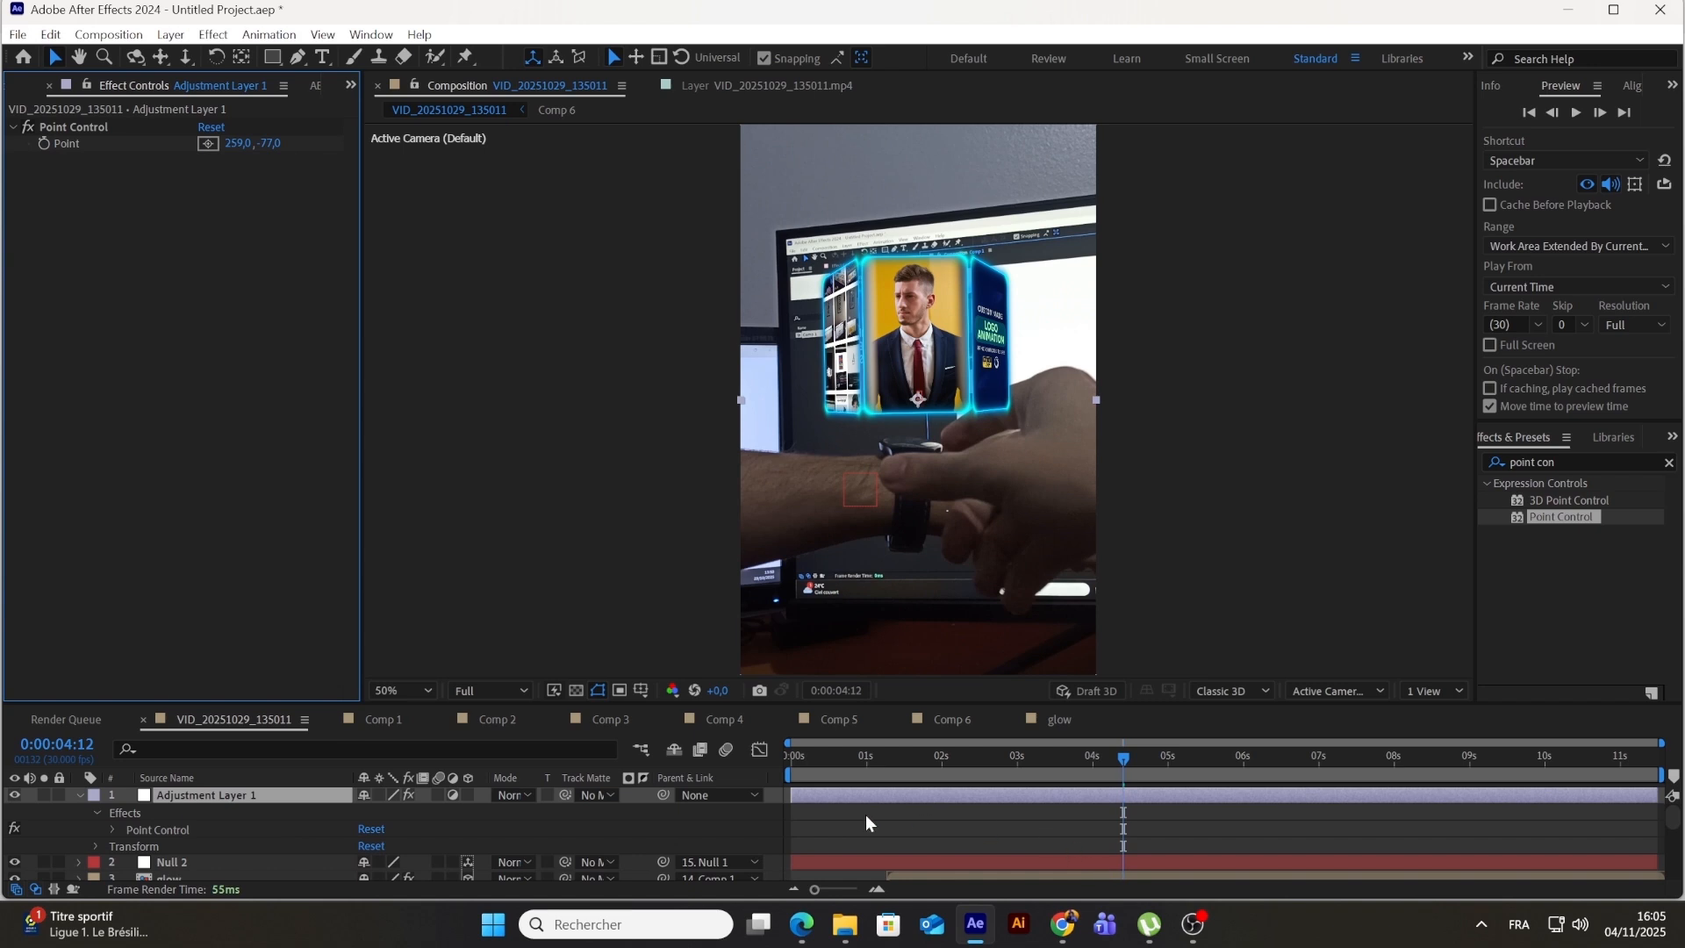
pyautogui.press('u')
pyautogui.press('u')
pyautogui.moveTo(1123, 756); pyautogui.dragTo(1170, 757)
pyautogui.hotkey('ctrl', 'z')
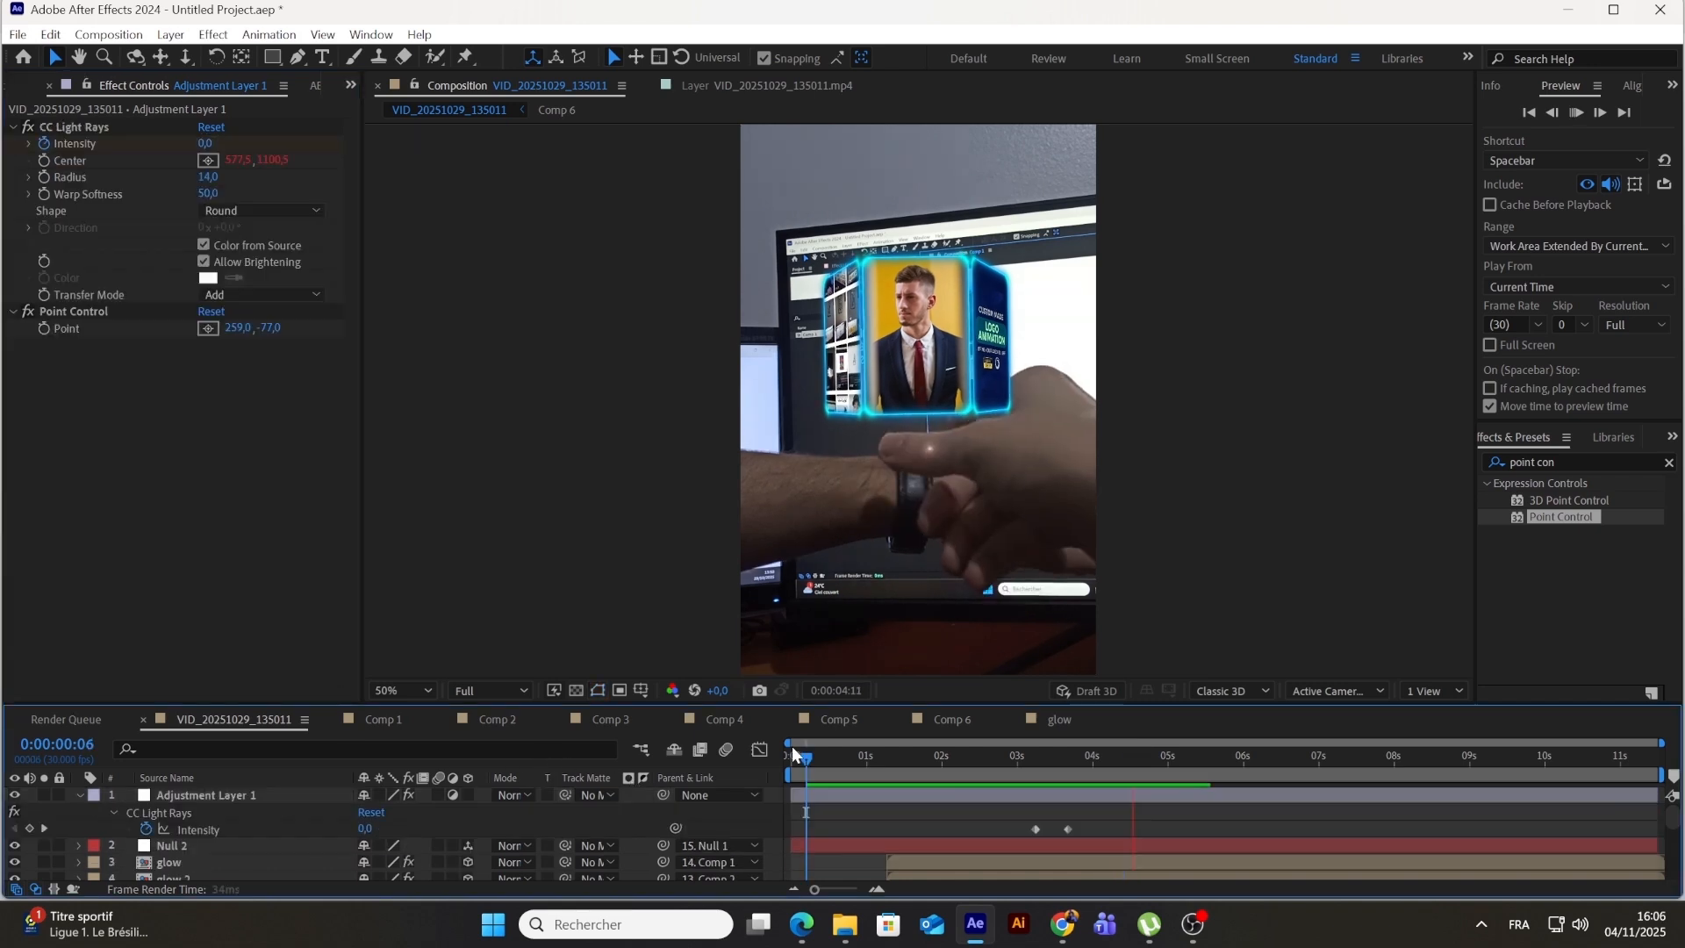
# Step: Play back the composition from 0:00:00:00 to review the carousel and light rays with motion blur
pyautogui.scroll(-5, 437, 881)
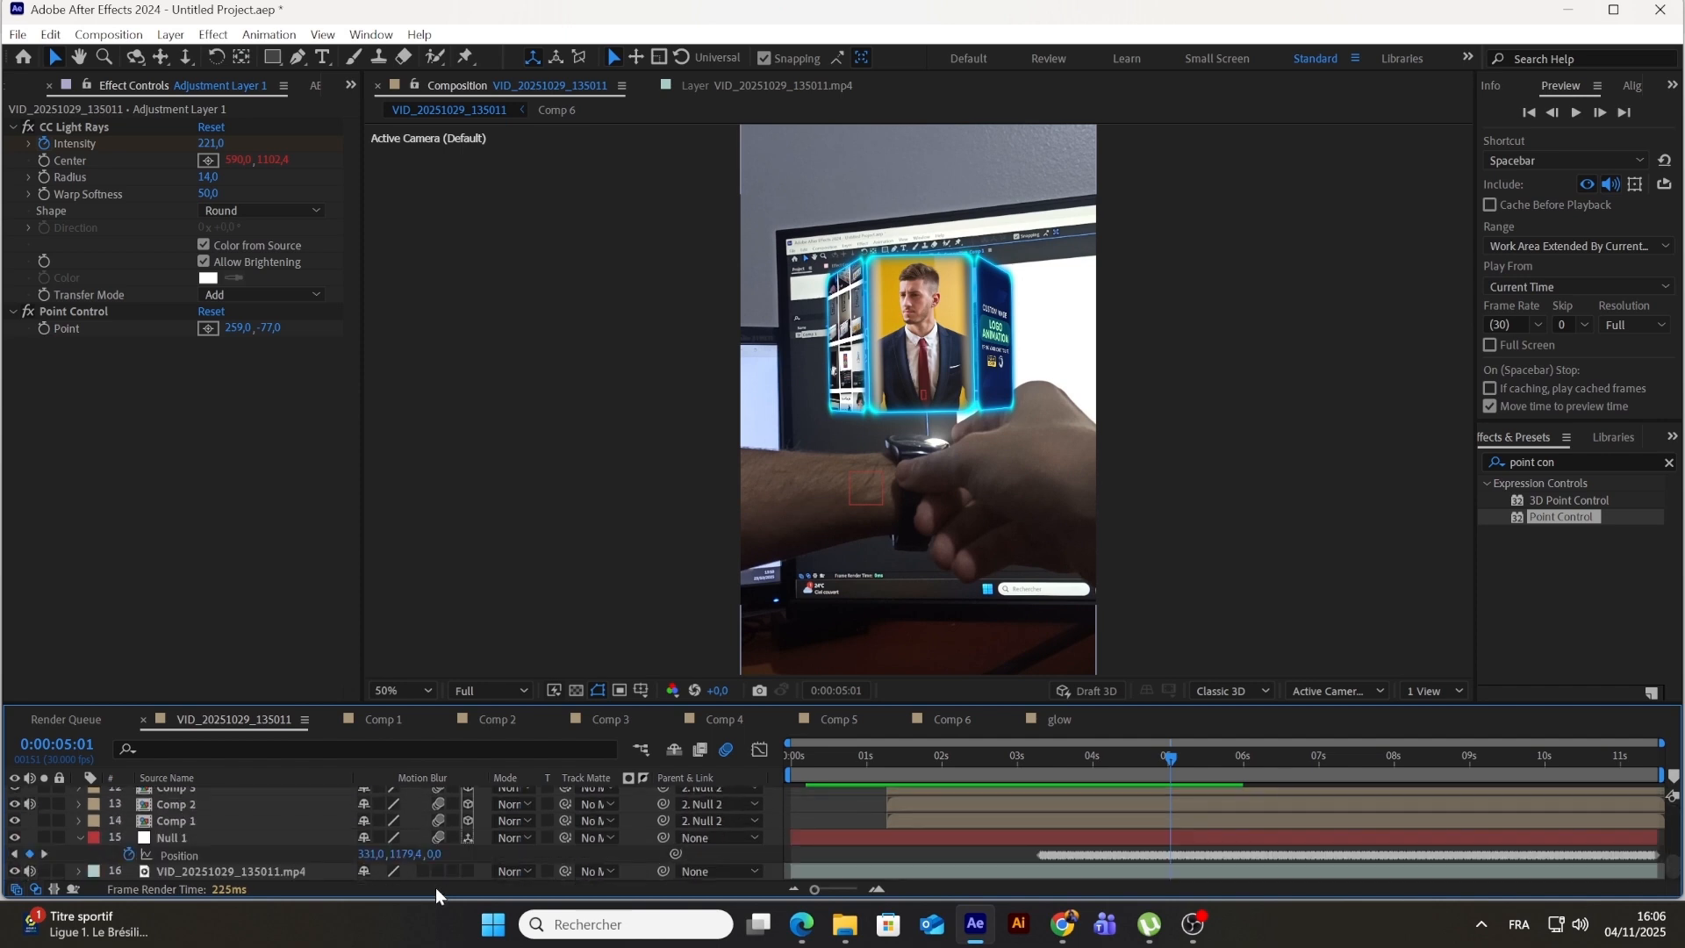
pyautogui.moveTo(1171, 760); pyautogui.dragTo(753, 755)
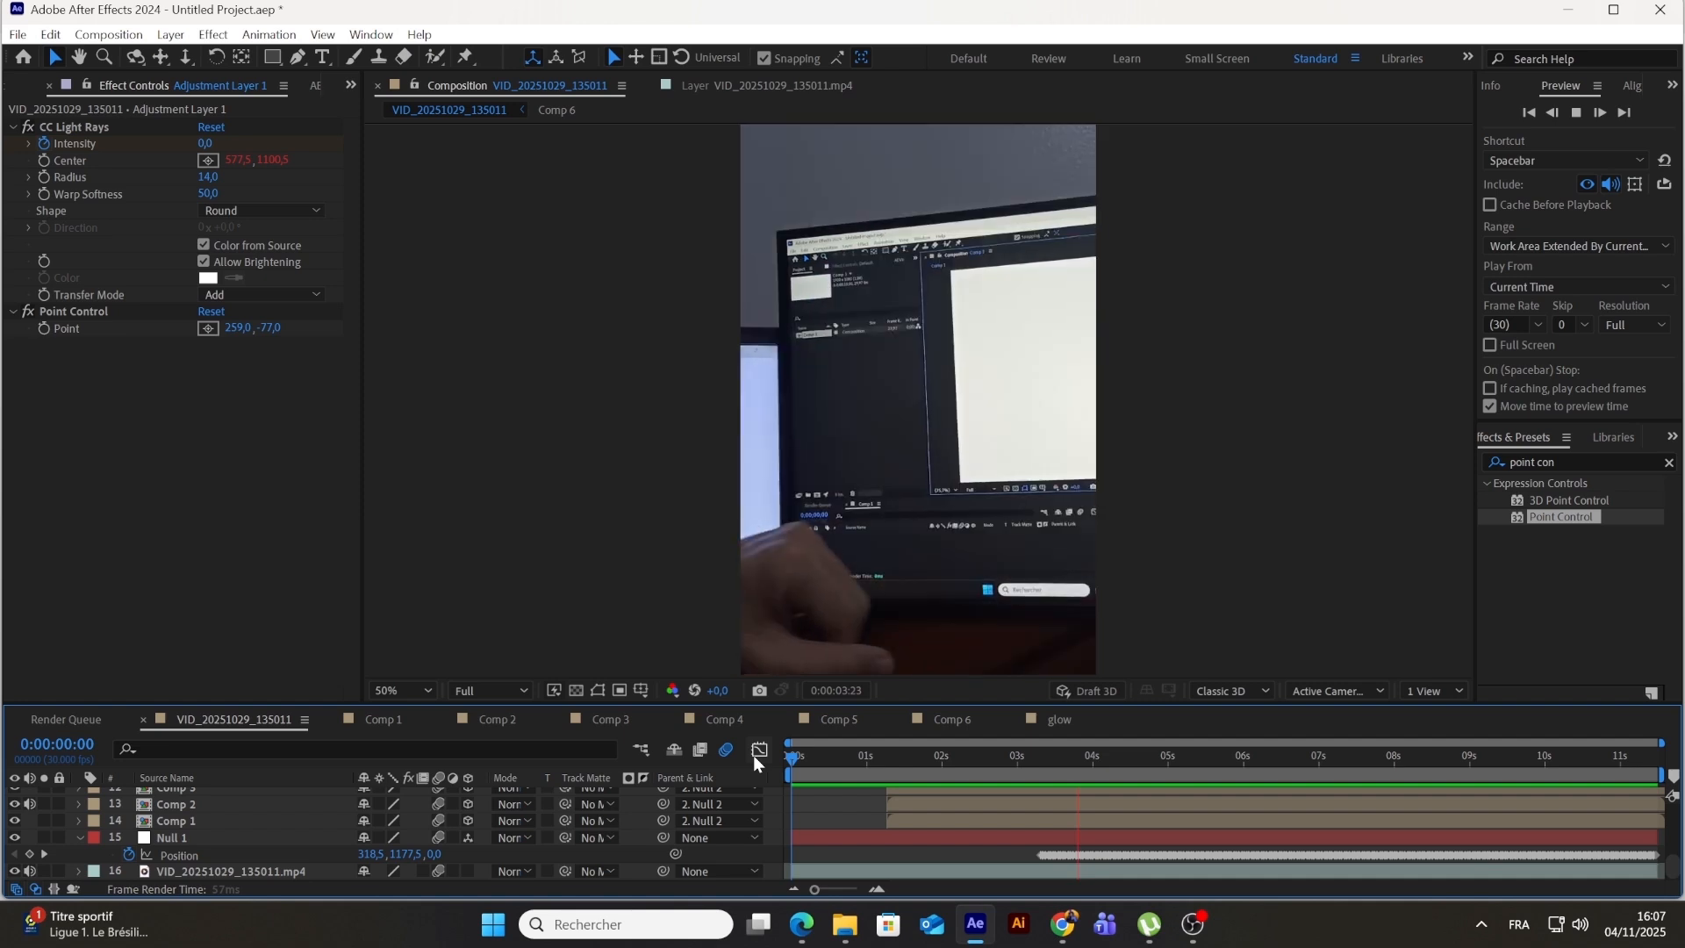
pyautogui.press('space')
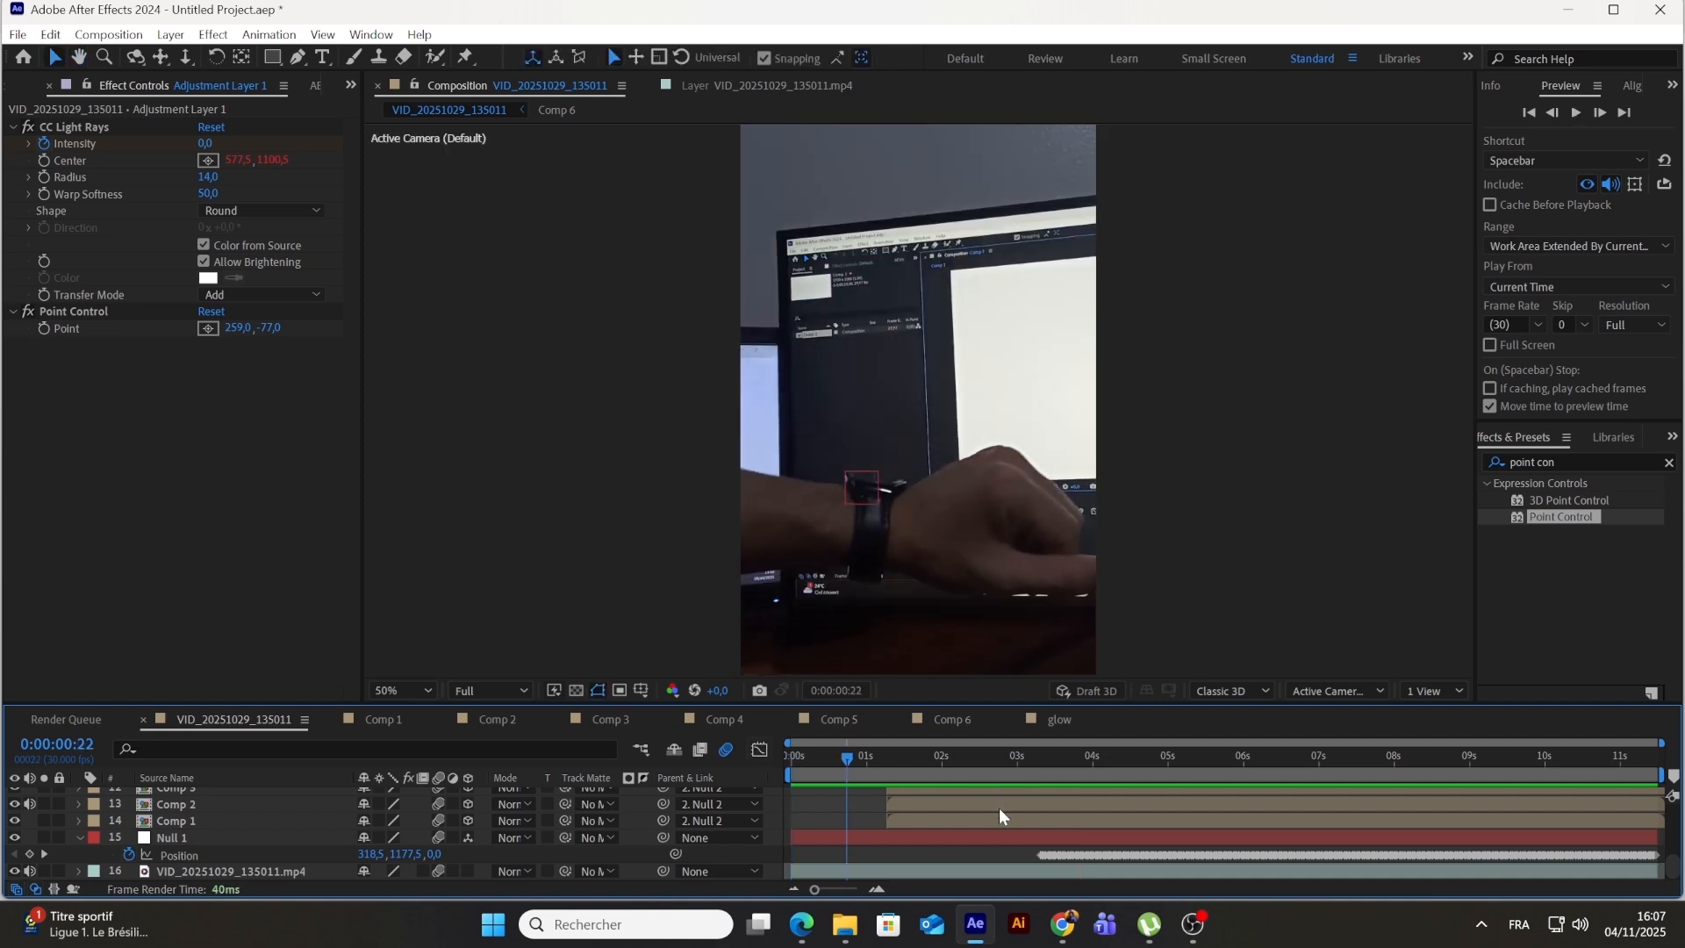